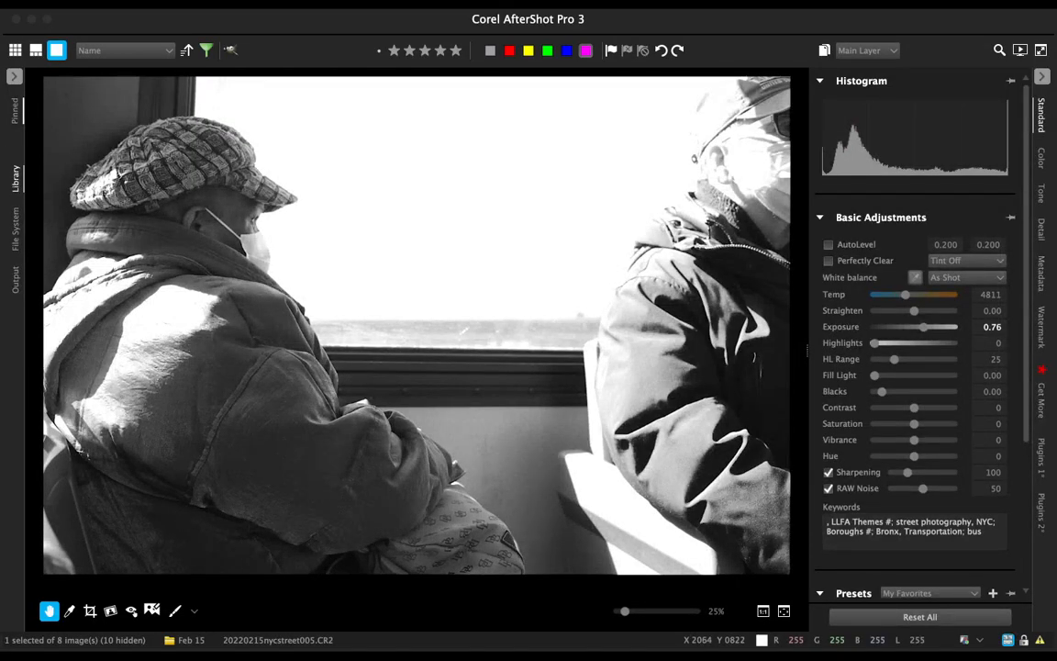
Check the photo's Metadata details, then show the eight Feb 15 photos as a thumbnail grid
{"action": "left_click", "coordinate": [1041, 273]}
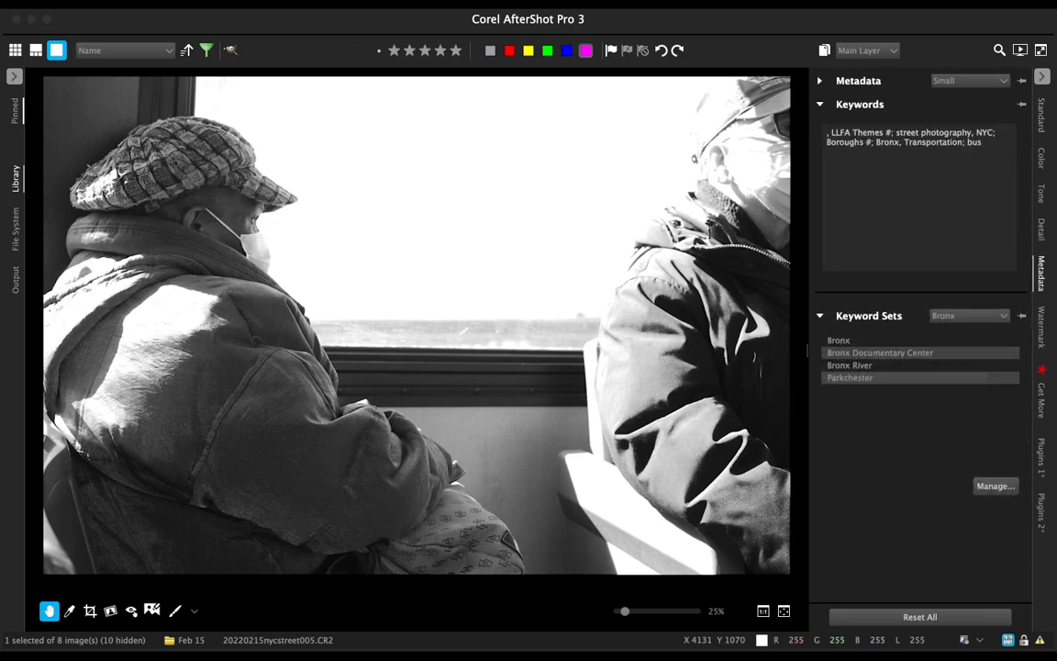
{"action": "left_click", "coordinate": [820, 81]}
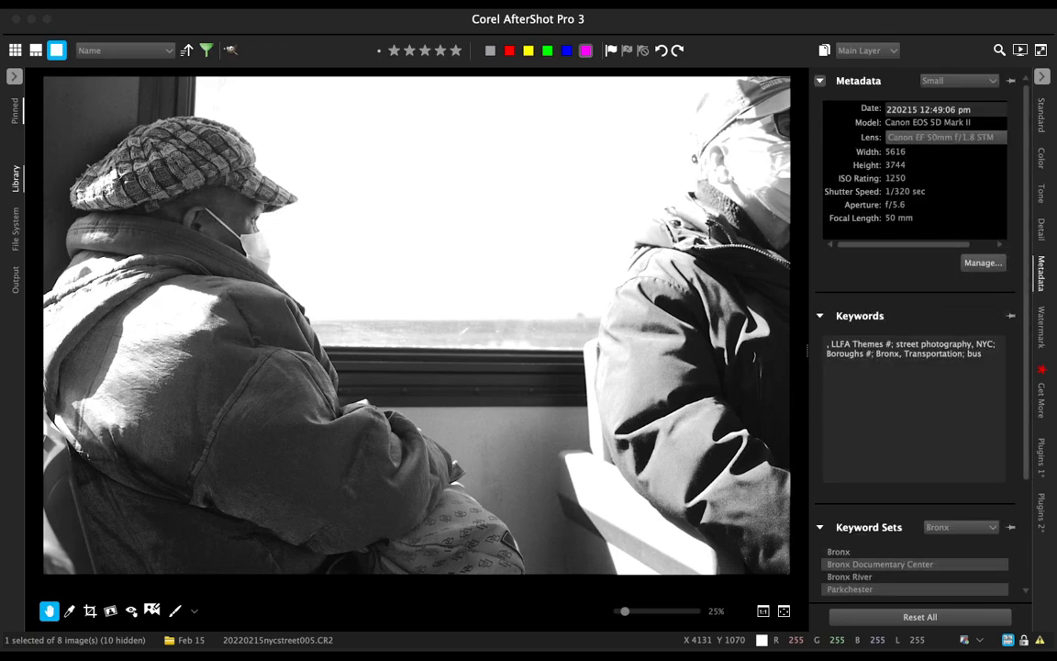
{"action": "left_click", "coordinate": [820, 81]}
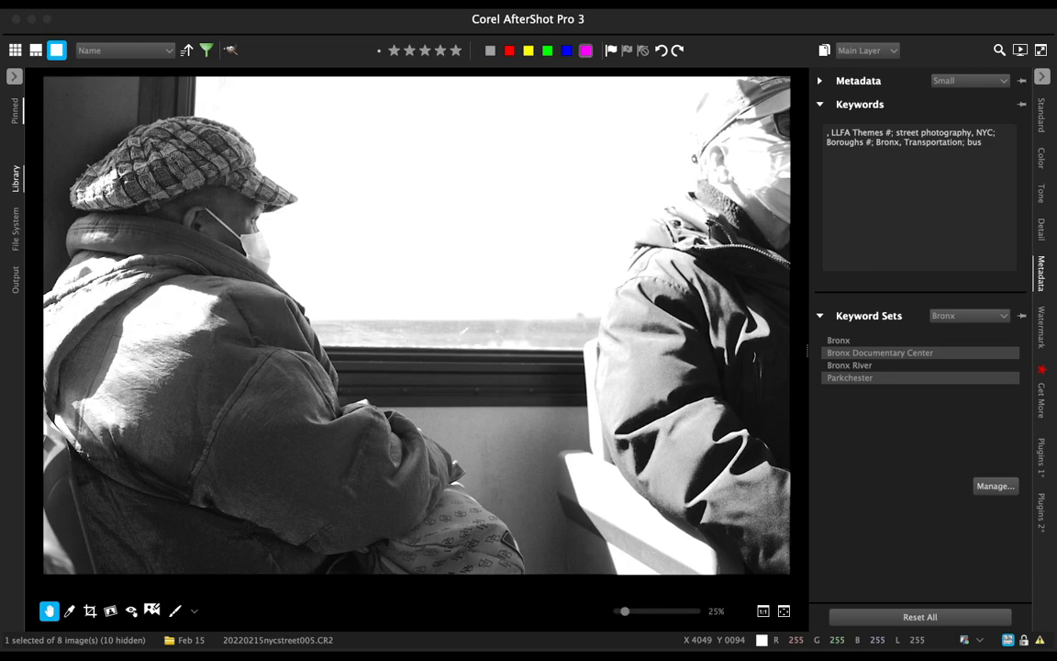
{"action": "left_click", "coordinate": [15, 50]}
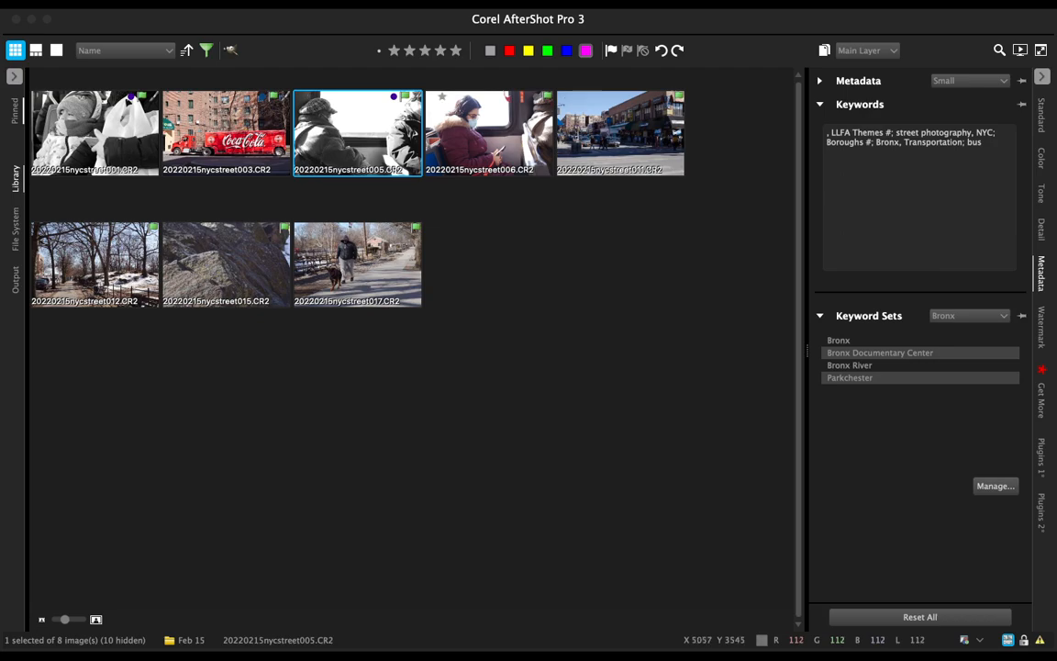
Select photo 006 and clear the wrongly pasted text from its Keywords box
{"action": "left_click", "coordinate": [505, 147]}
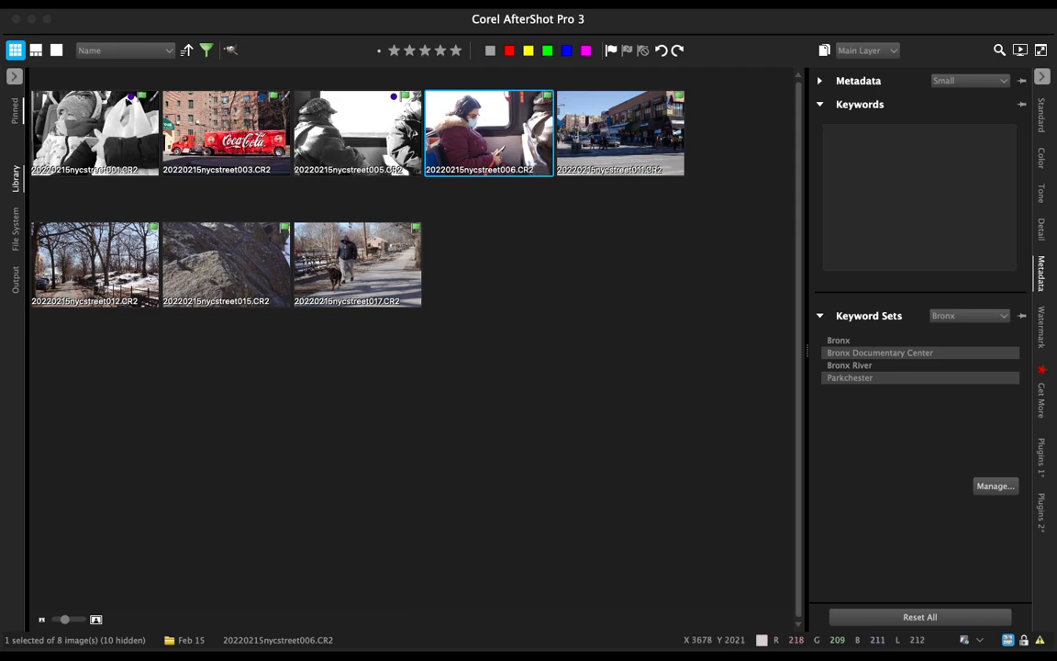
{"action": "key", "text": "super+a"}
{"action": "key", "text": "BackSpace"}
Copy photo 005's keywords into photo 006, commit them, and view 006 on its own
{"action": "left_click", "coordinate": [363, 138]}
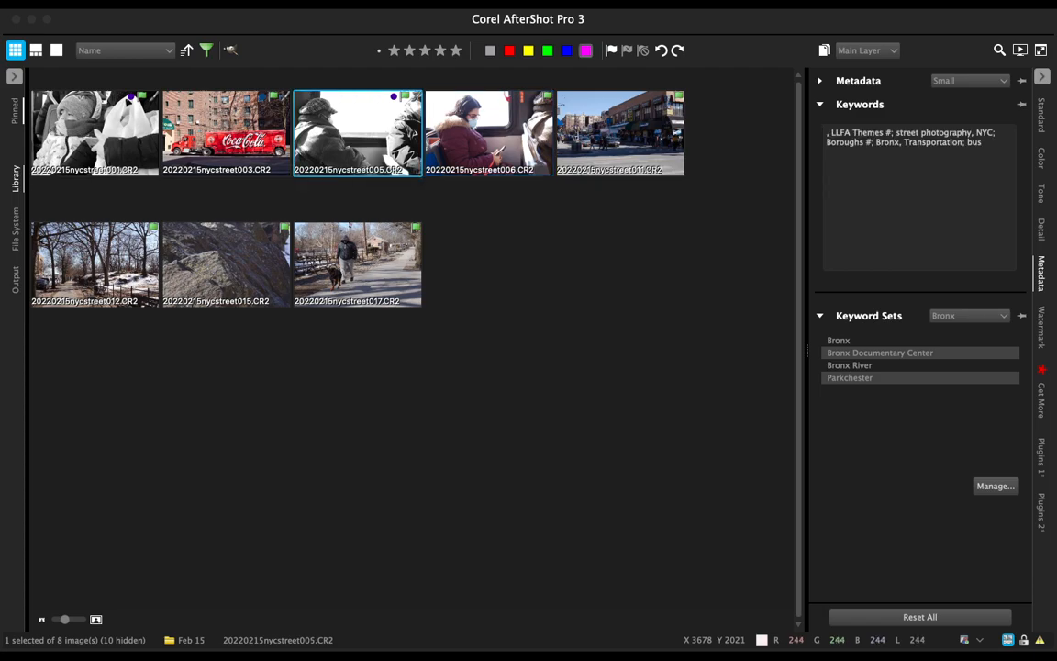
{"action": "key", "text": "super+a"}
{"action": "key", "text": "super+c"}
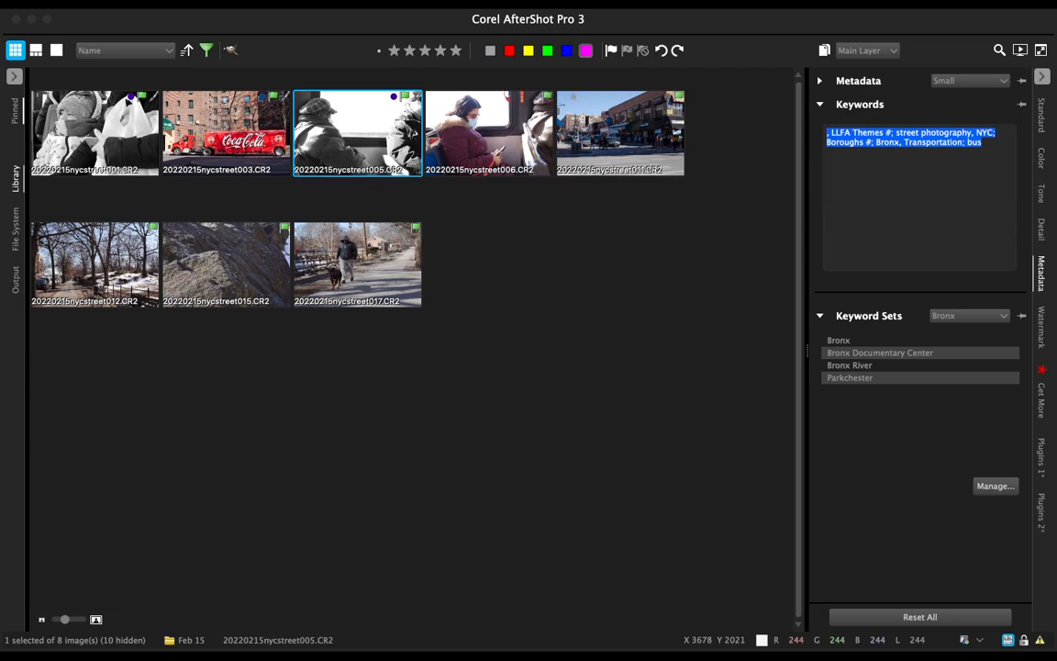
{"action": "left_click", "coordinate": [489, 135]}
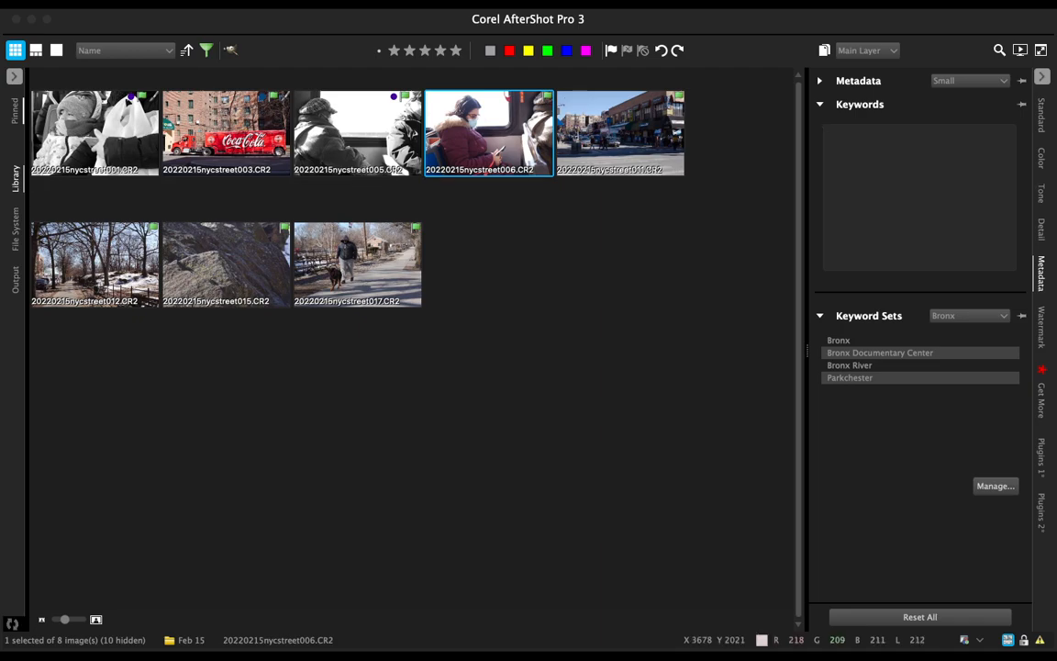
{"action": "key", "text": "super+v"}
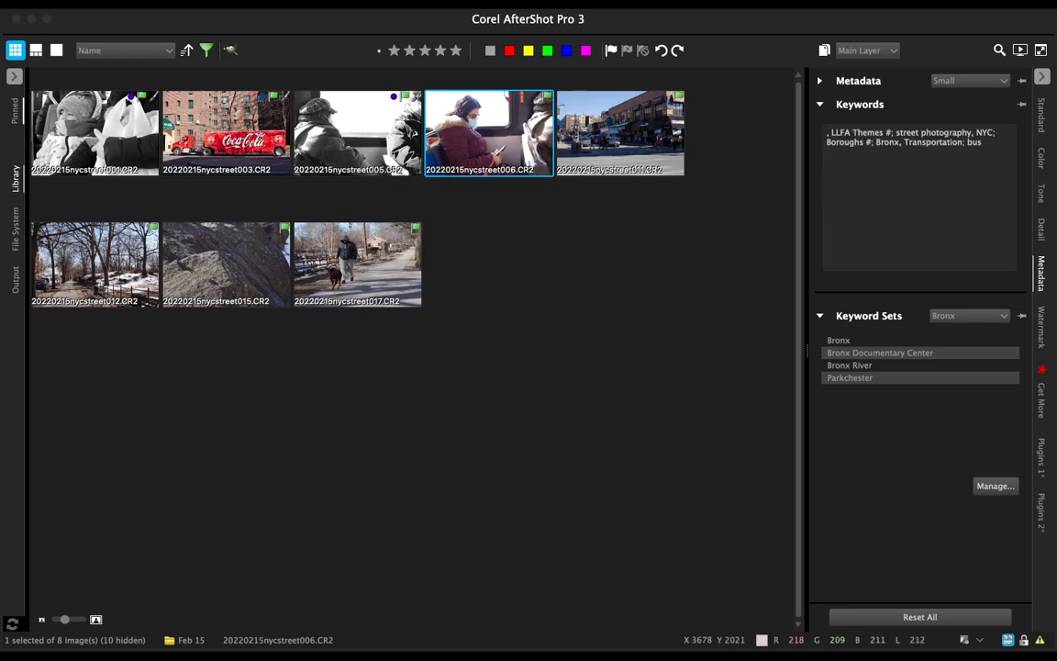
{"action": "key", "text": "Return"}
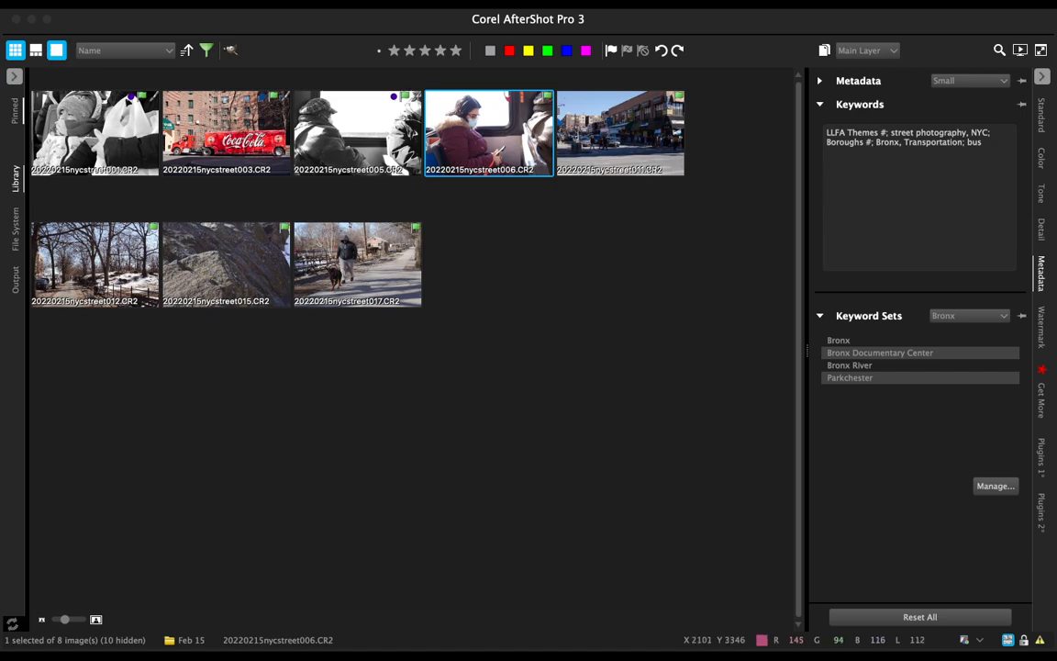
{"action": "left_click", "coordinate": [56, 50]}
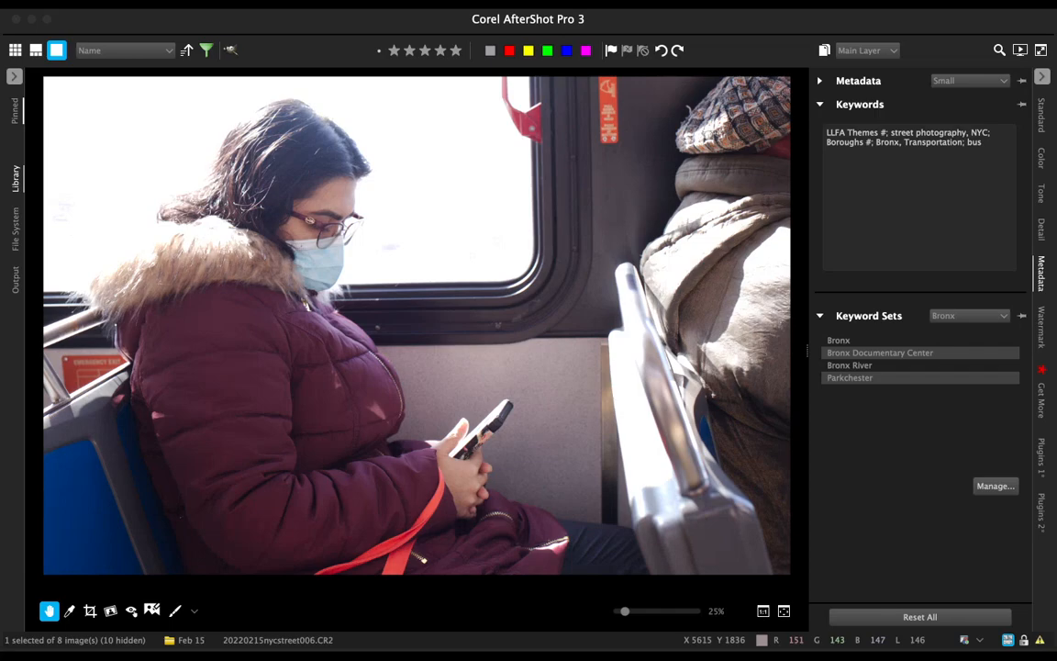
Make photo 006 black and white, enable Sharpening, and raise Contrast to 48
{"action": "left_click", "coordinate": [1041, 513]}
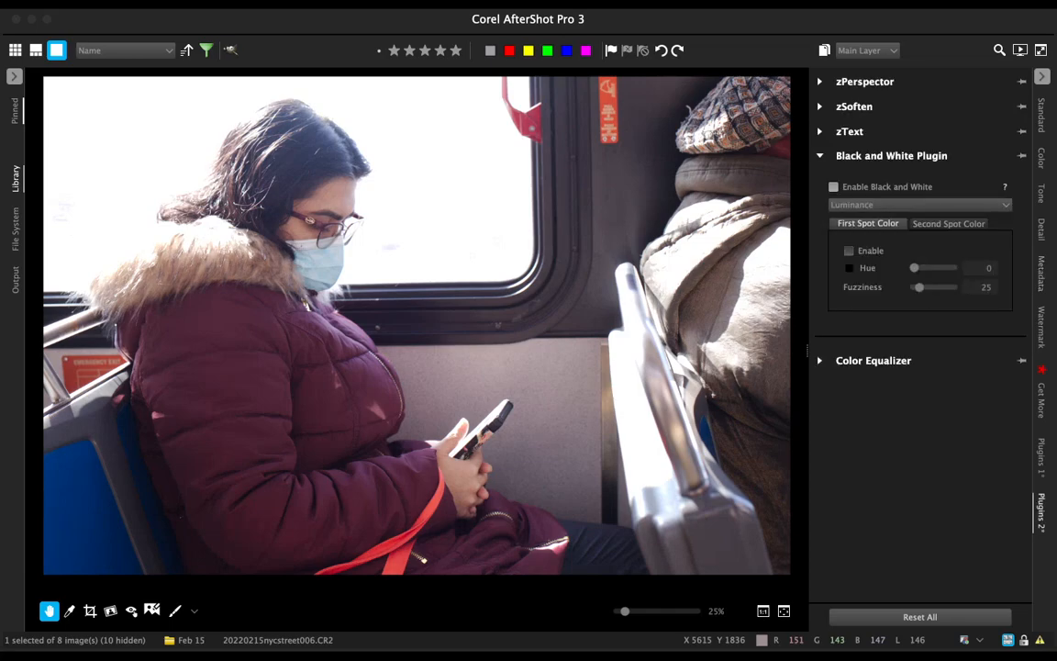
{"action": "left_click", "coordinate": [833, 188]}
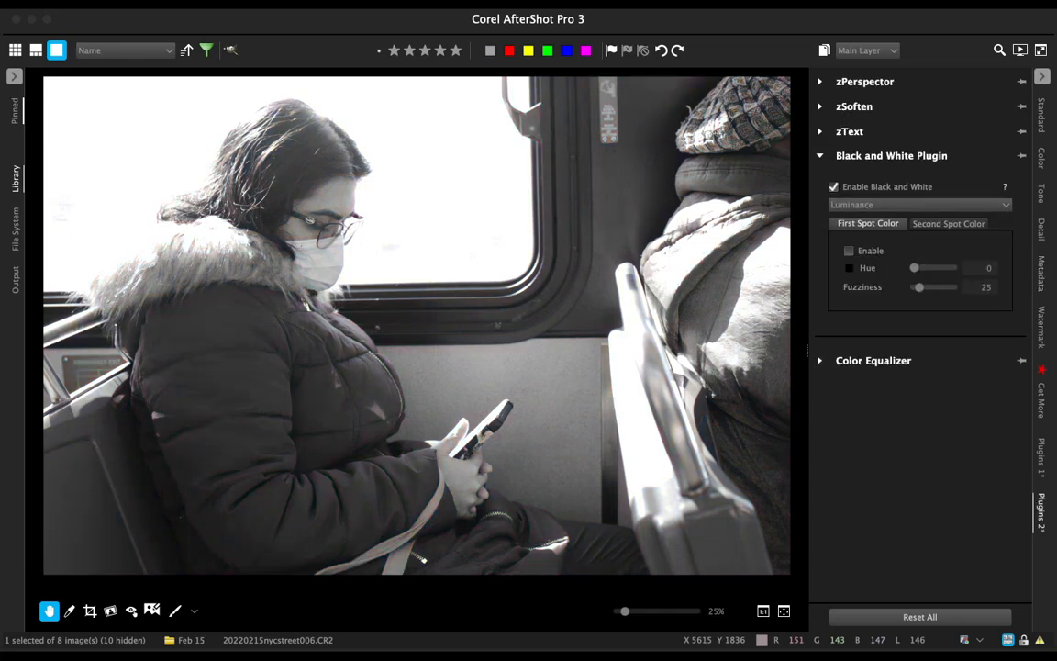
{"action": "left_click", "coordinate": [1042, 115]}
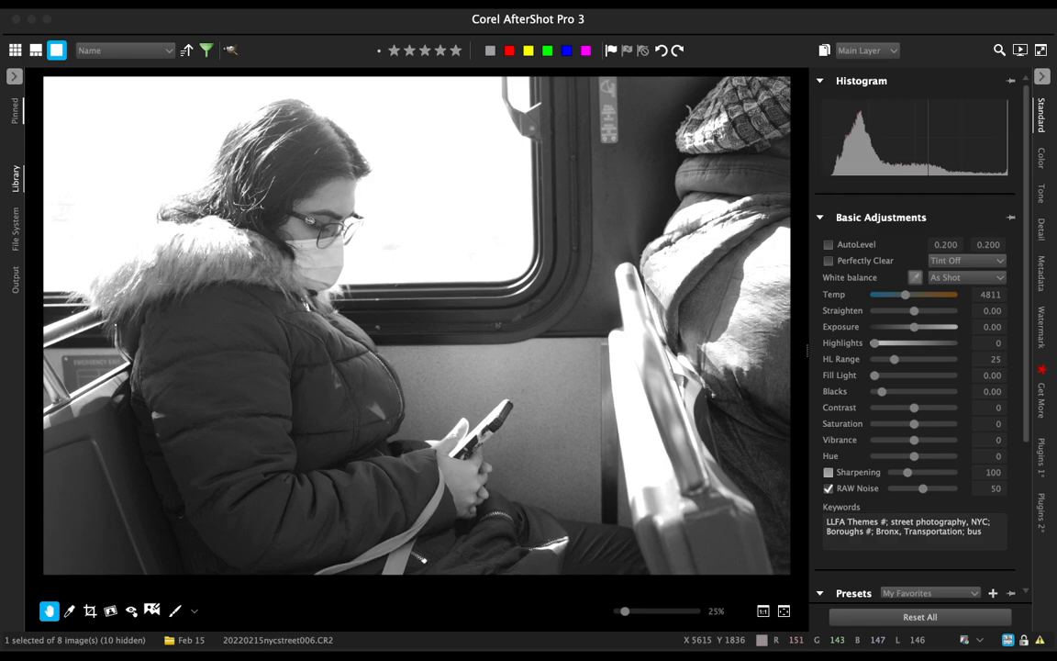
{"action": "left_click", "coordinate": [828, 472]}
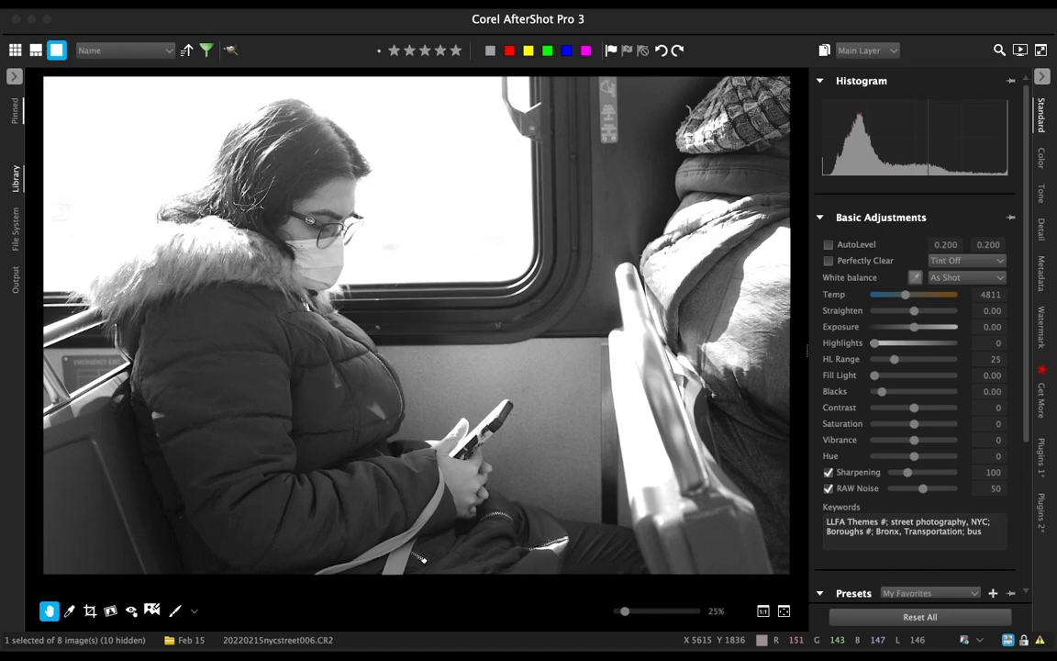
{"action": "left_click_drag", "start_coordinate": [914, 408], "coordinate": [931, 408]}
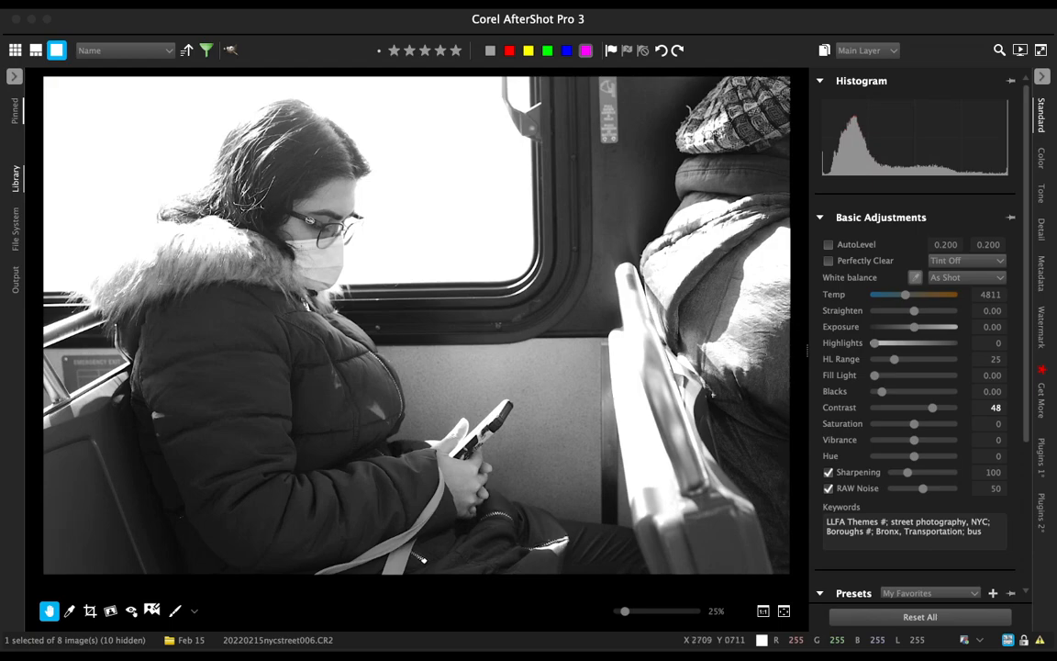
Find 20220215nycstreet011.CR2 in the filmstrip and show it alone in the viewer
{"action": "left_click", "coordinate": [36, 51]}
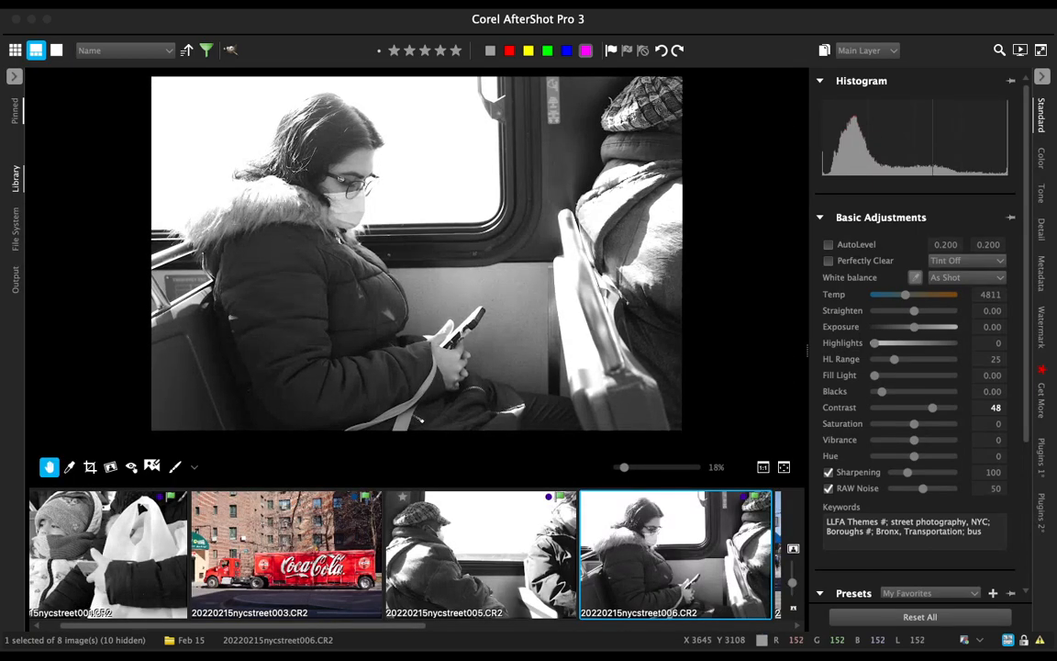
{"action": "left_click_drag", "start_coordinate": [367, 626], "coordinate": [452, 625]}
{"action": "scroll", "coordinate": [405, 555], "scroll_direction": "left", "scroll_amount": 4}
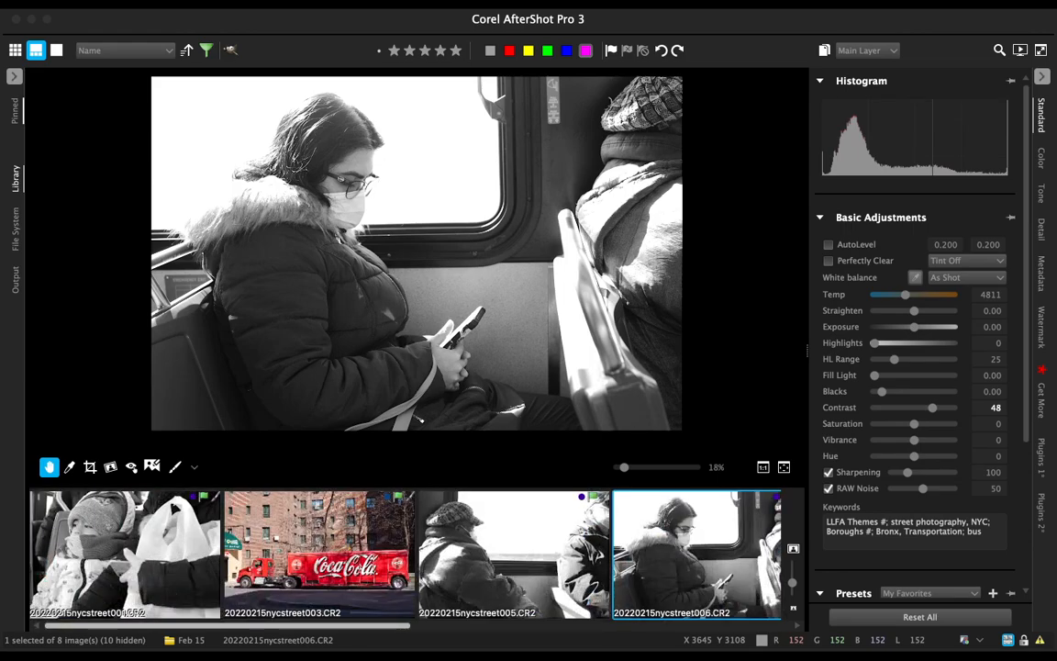
{"action": "scroll", "coordinate": [405, 555], "scroll_direction": "right", "scroll_amount": 8}
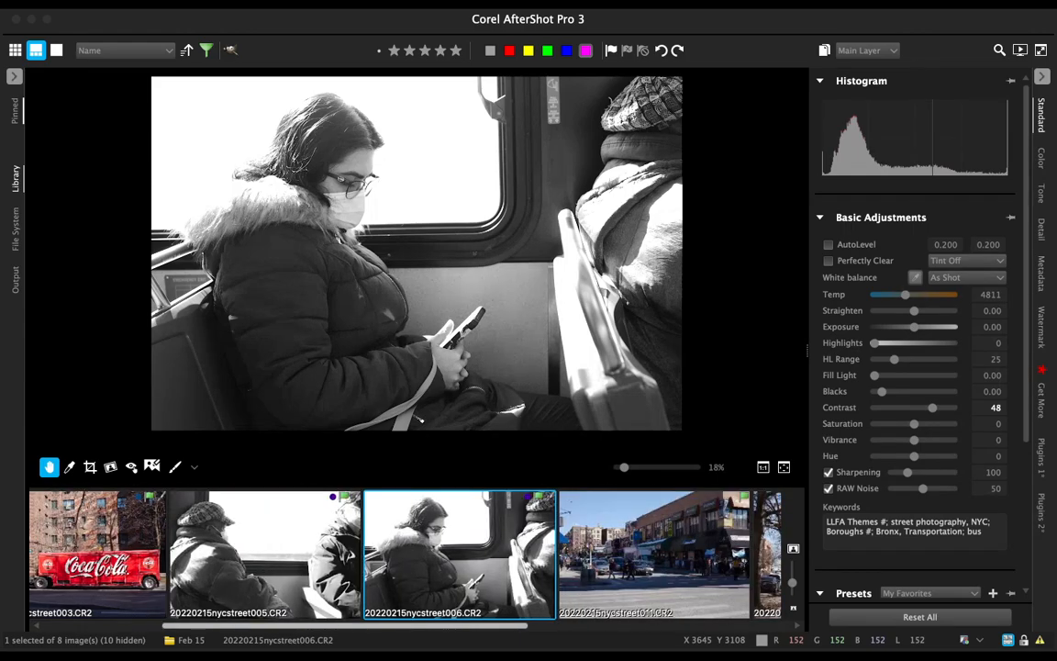
{"action": "scroll", "coordinate": [406, 555], "scroll_direction": "right", "scroll_amount": 3}
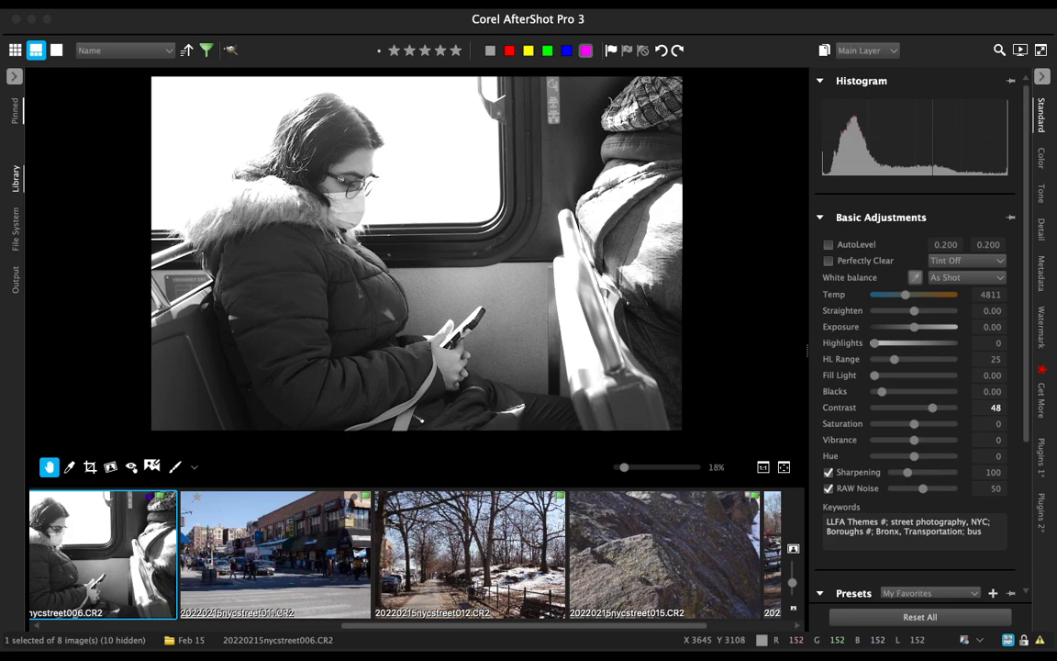
{"action": "left_click", "coordinate": [275, 555]}
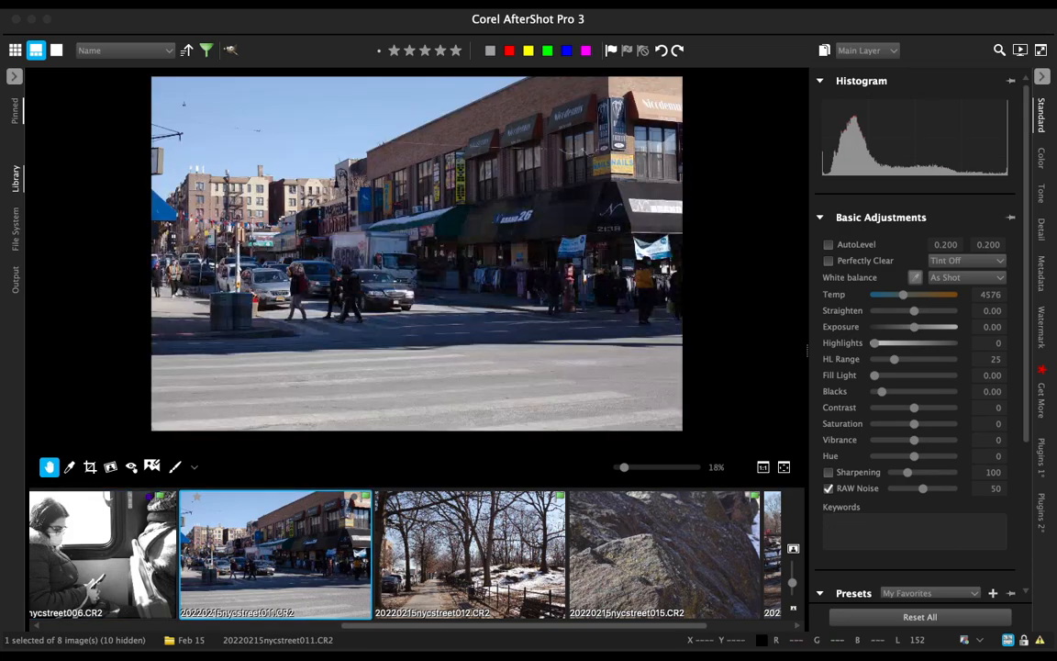
{"action": "left_click", "coordinate": [56, 50]}
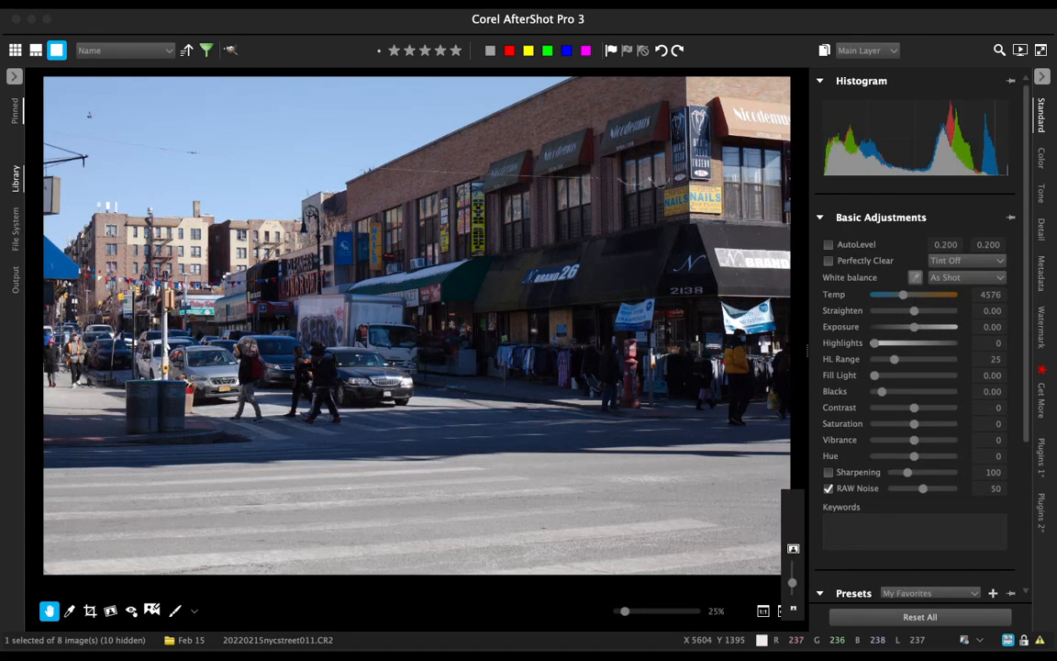
Warm photo 011 to 5154 K, set Fill Light to 0.58, and reset Blacks to 0.00
{"action": "left_click_drag", "start_coordinate": [902, 295], "coordinate": [909, 295]}
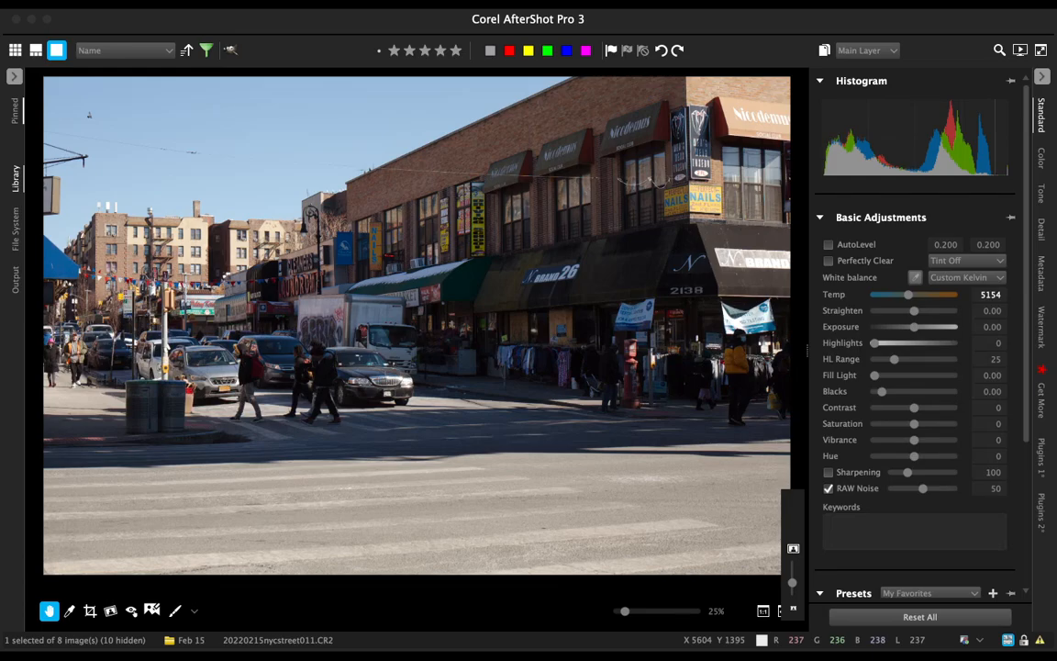
{"action": "mouse_move", "coordinate": [875, 375]}
{"action": "left_mouse_down"}
{"action": "mouse_move", "coordinate": [939, 376]}
{"action": "mouse_move", "coordinate": [893, 375]}
{"action": "left_mouse_up"}
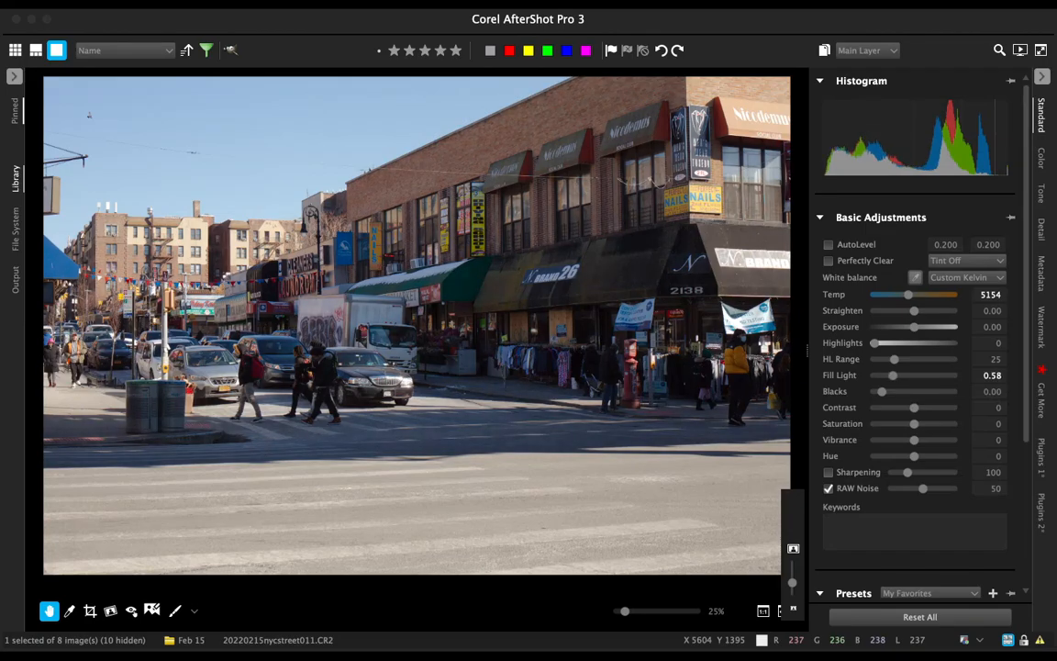
{"action": "left_click_drag", "start_coordinate": [880, 391], "coordinate": [887, 391]}
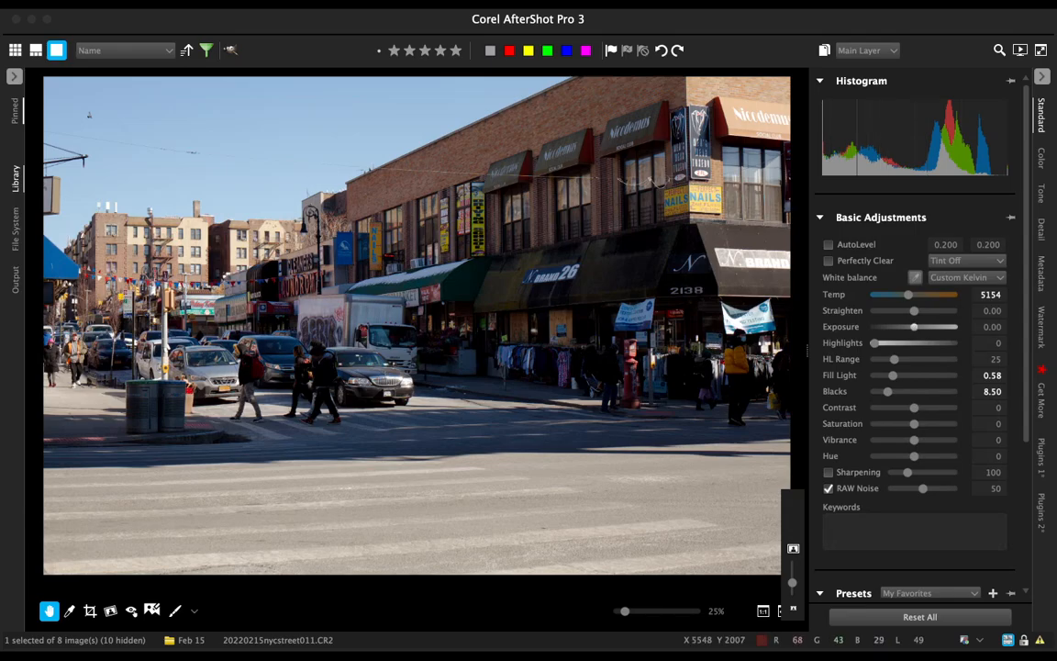
{"action": "double_click", "coordinate": [886, 392]}
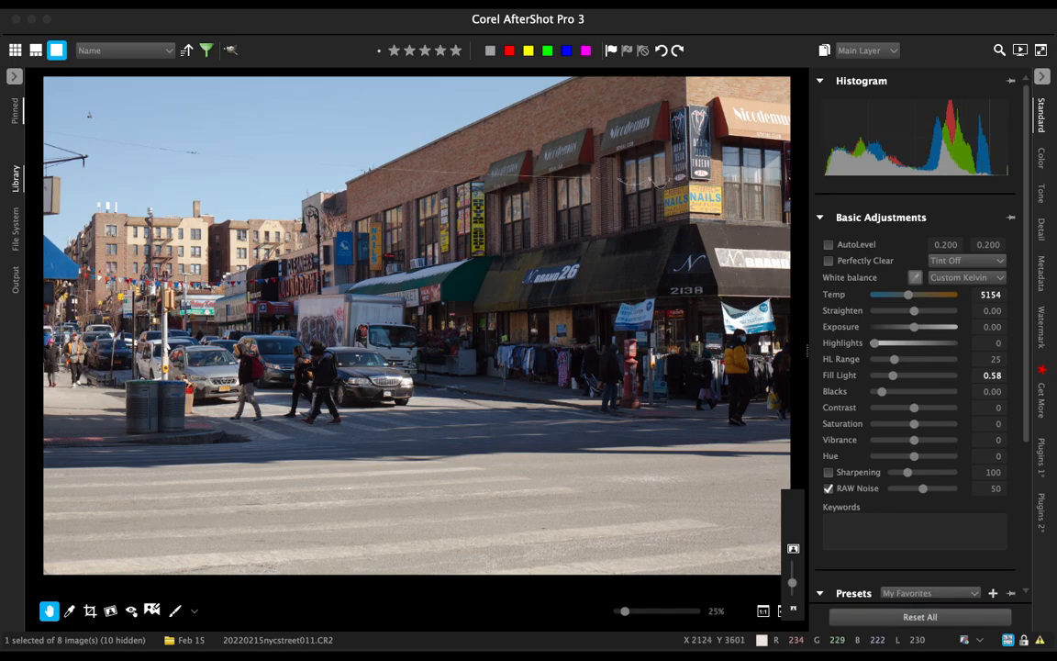
{"action": "key", "text": "c"}
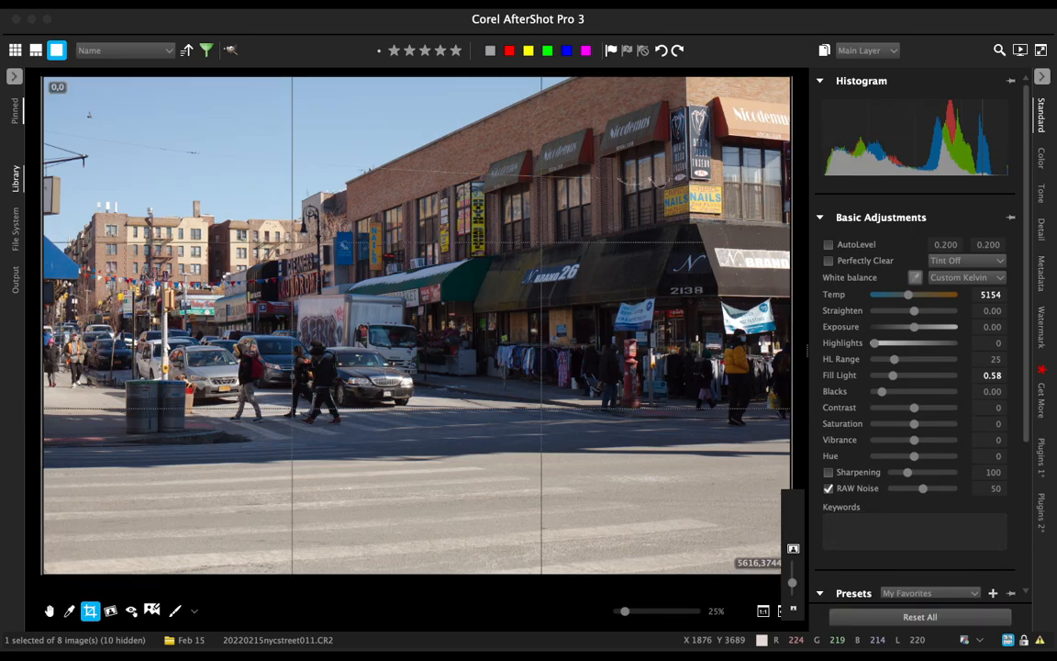
Crop the street-crossing photo in from the bottom and right, reposition the frame, and apply it
{"action": "left_click_drag", "start_coordinate": [772, 570], "coordinate": [734, 500]}
{"action": "left_click_drag", "start_coordinate": [733, 288], "coordinate": [618, 288]}
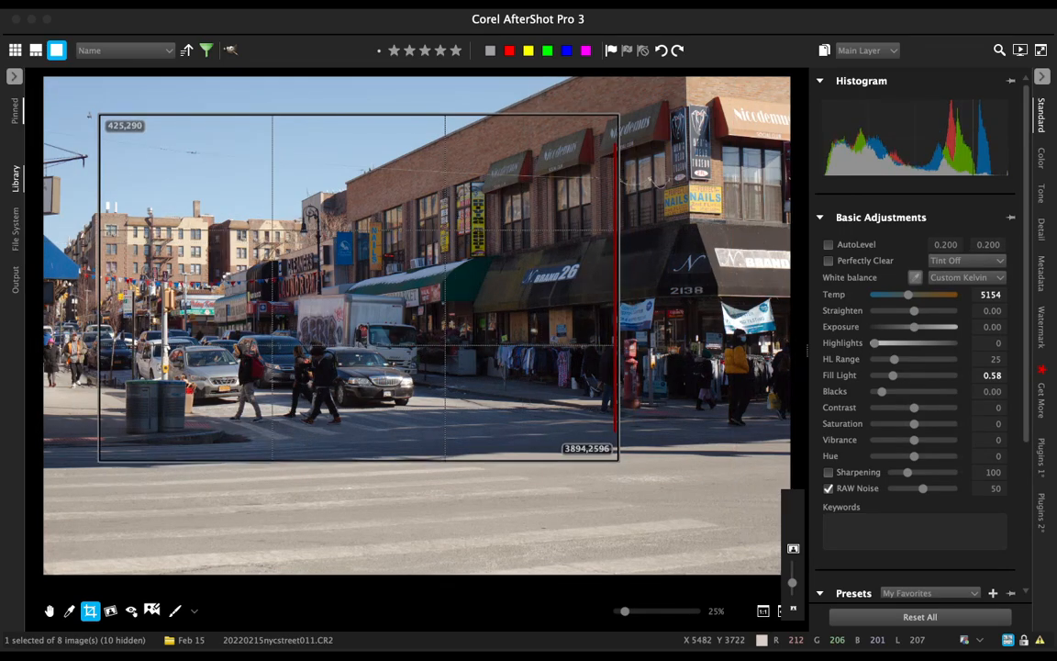
{"action": "left_click_drag", "start_coordinate": [379, 269], "coordinate": [372, 298]}
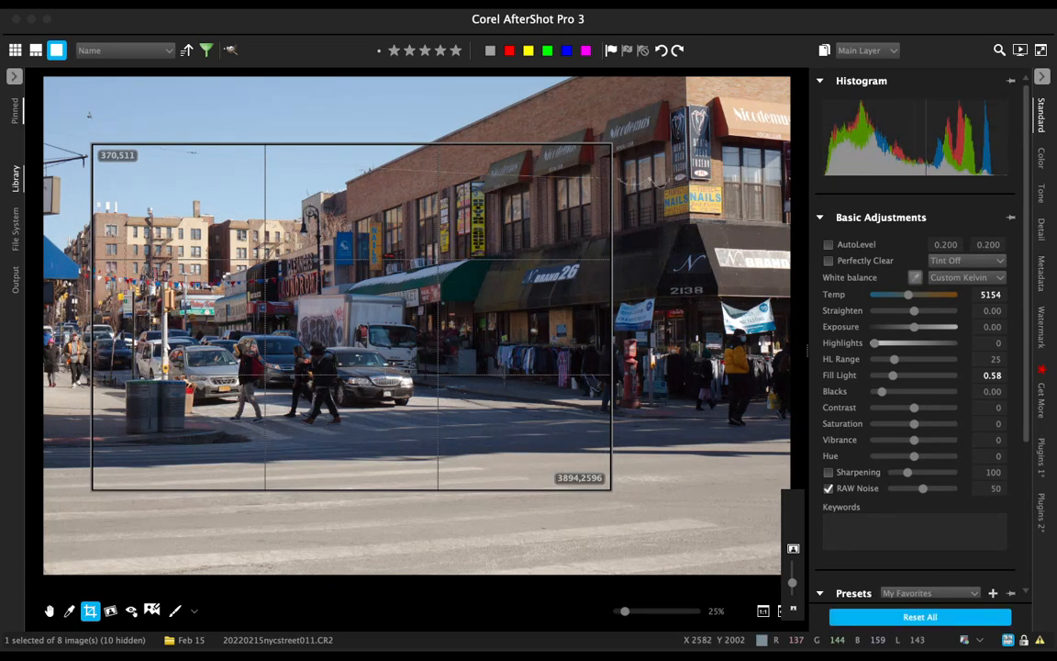
{"action": "key", "text": "Return"}
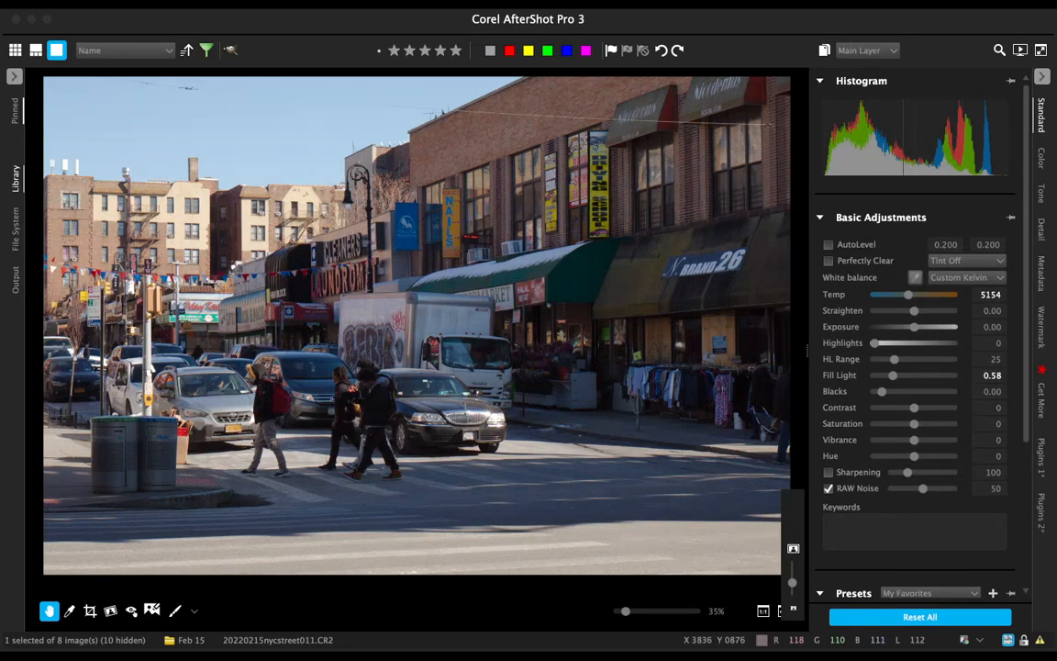
Raise Exposure to 0.42 and turn on Sharpening for the street photo
{"action": "left_click_drag", "start_coordinate": [914, 327], "coordinate": [920, 327]}
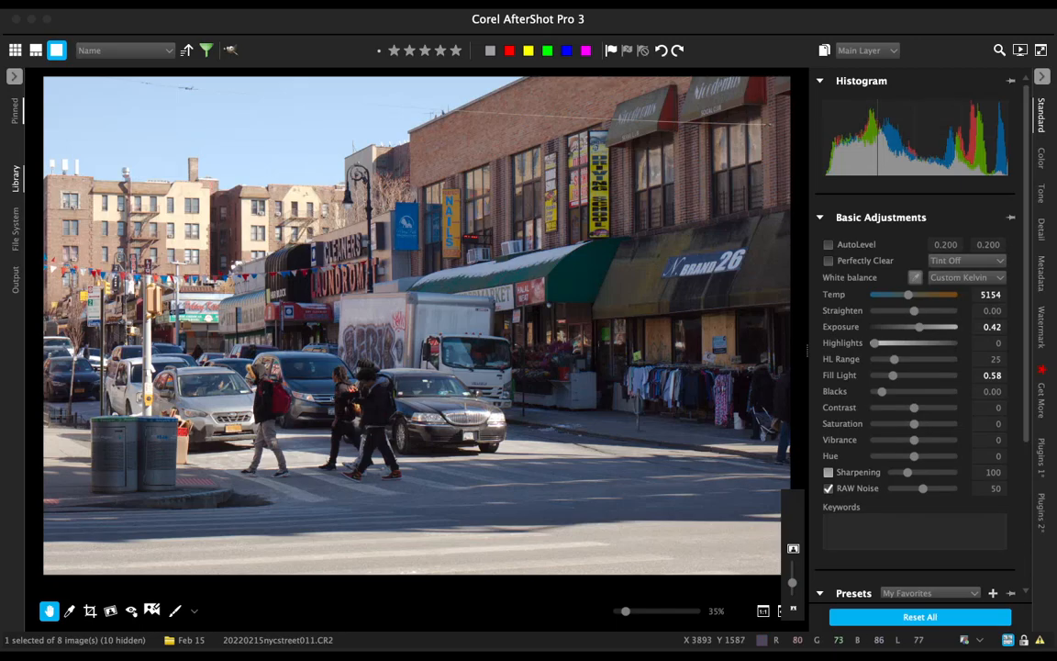
{"action": "left_click", "coordinate": [829, 473]}
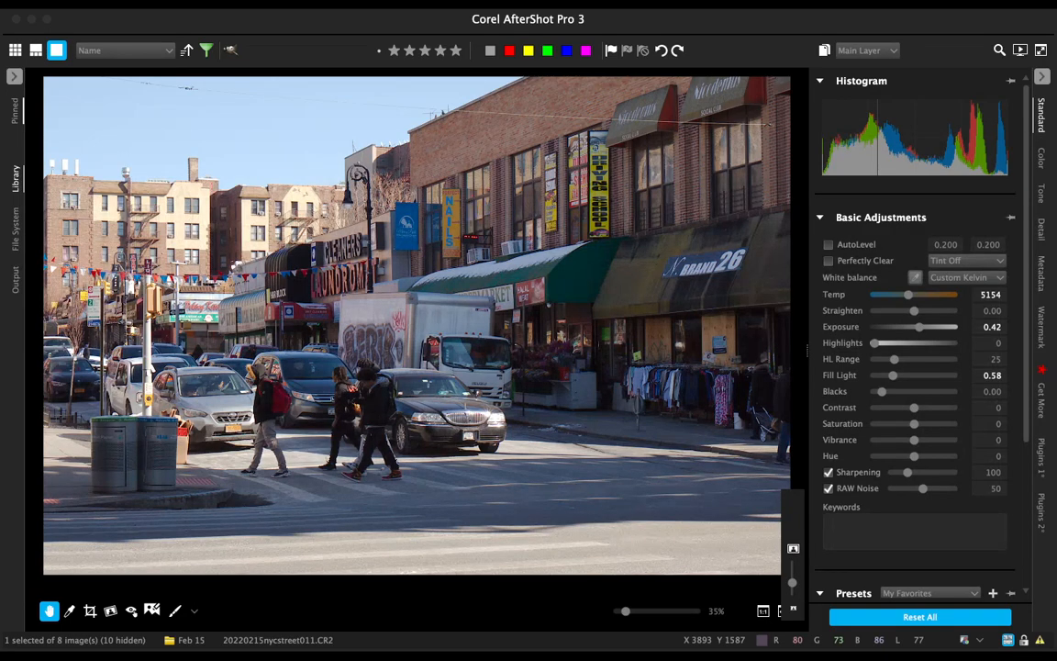
{"action": "left_click", "coordinate": [1041, 512]}
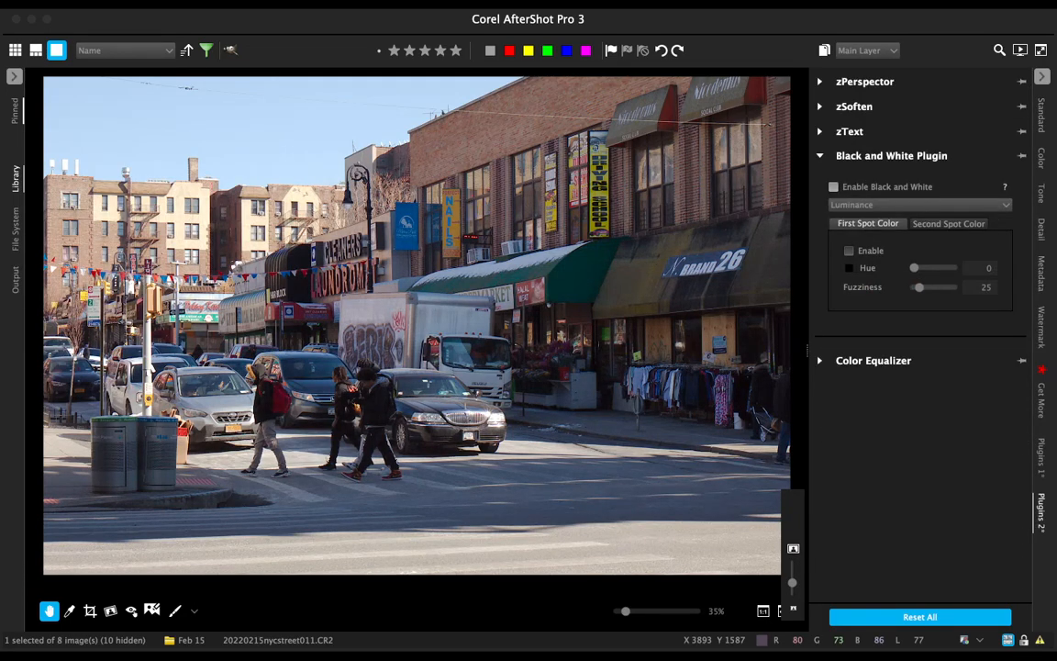
Enable Black and White on the street-crossing photo and go back to the Standard adjustments
{"action": "left_click", "coordinate": [833, 186]}
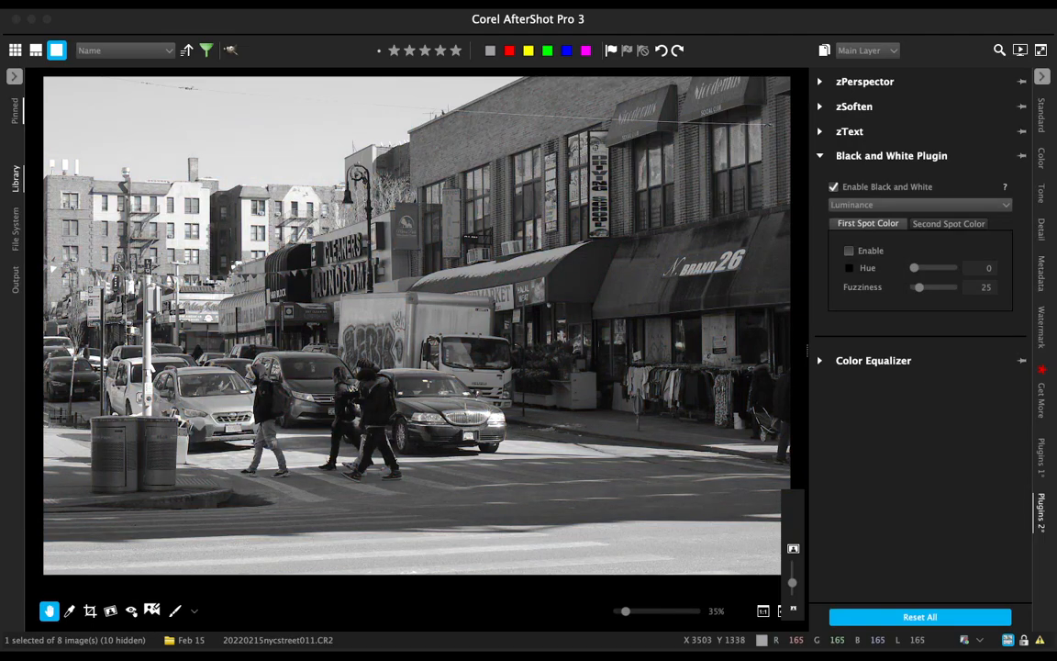
{"action": "left_click", "coordinate": [1040, 116]}
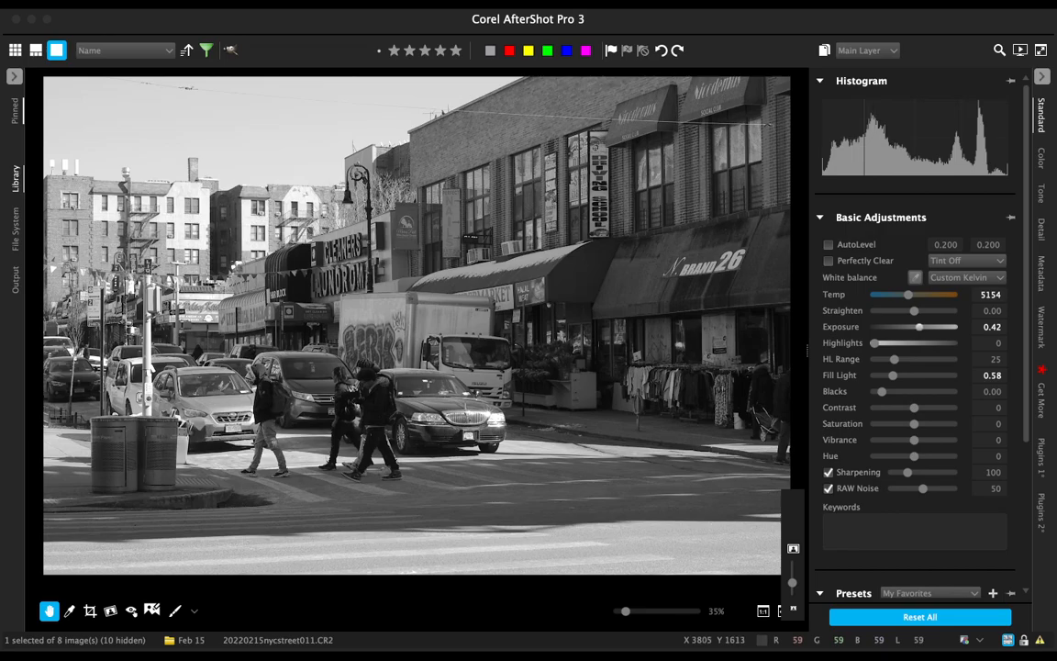
Raise Exposure on the black-and-white street photo from 0.42 to 1.32
{"action": "left_click_drag", "start_coordinate": [919, 327], "coordinate": [934, 327]}
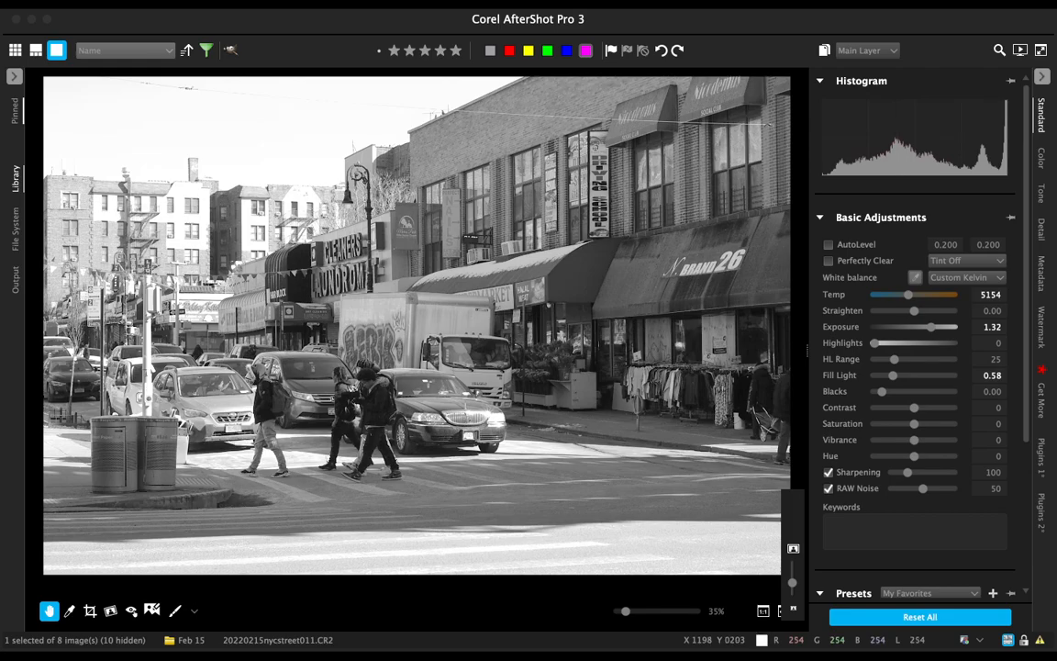
Move the keywords 'LLFA Themes #; street photography' from the bus photo to nycstreet011
{"action": "left_click", "coordinate": [36, 50]}
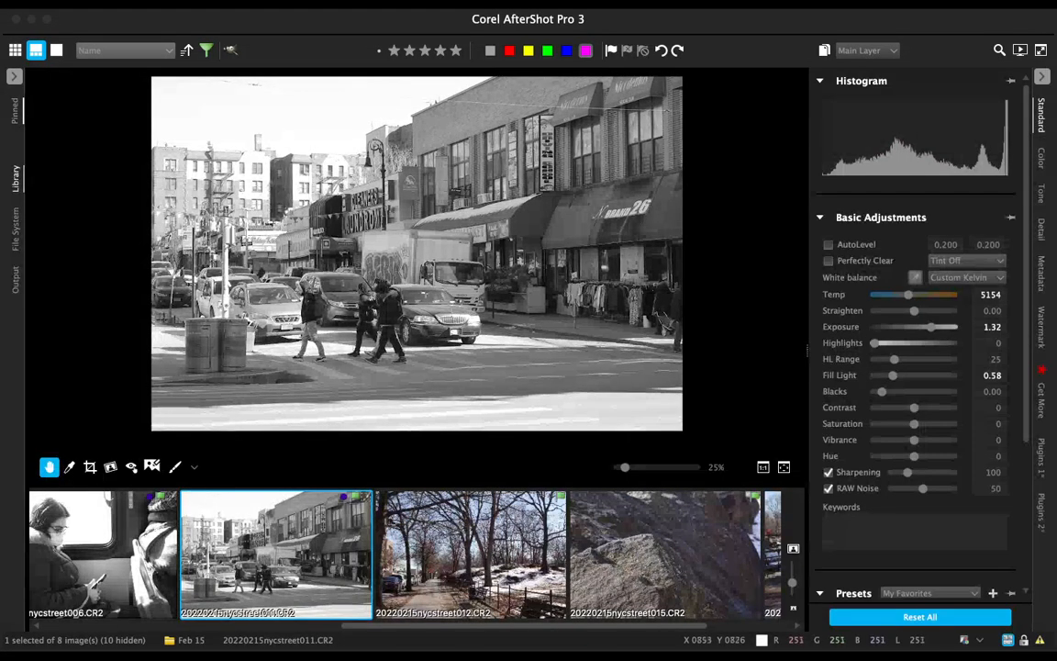
{"action": "key", "text": "Left"}
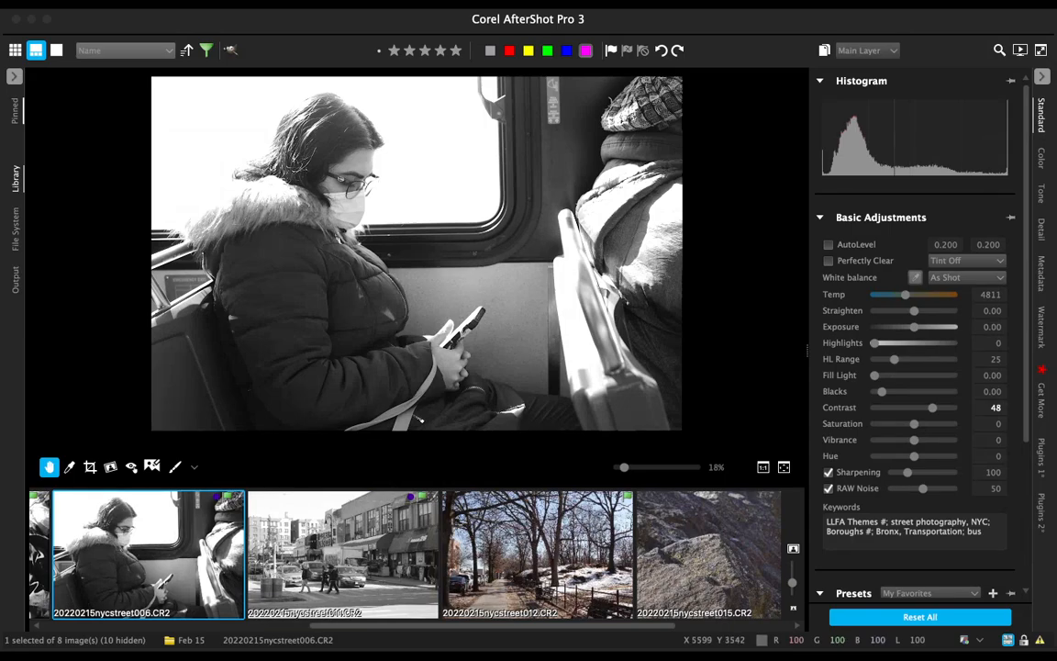
{"action": "left_click_drag", "start_coordinate": [968, 522], "coordinate": [826, 521]}
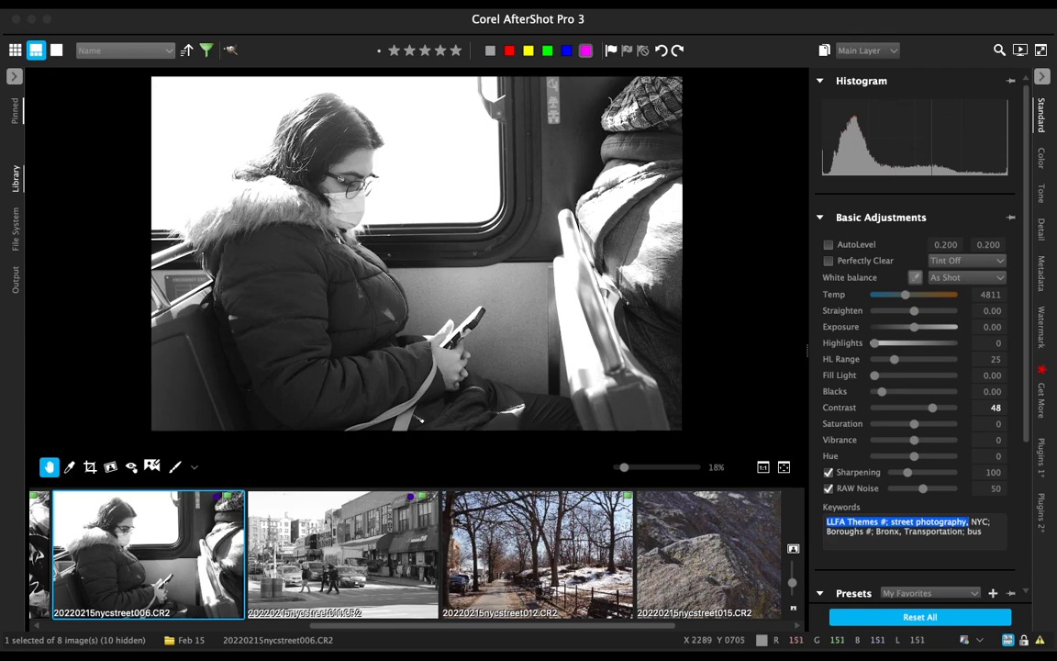
{"action": "key", "text": "BackSpace"}
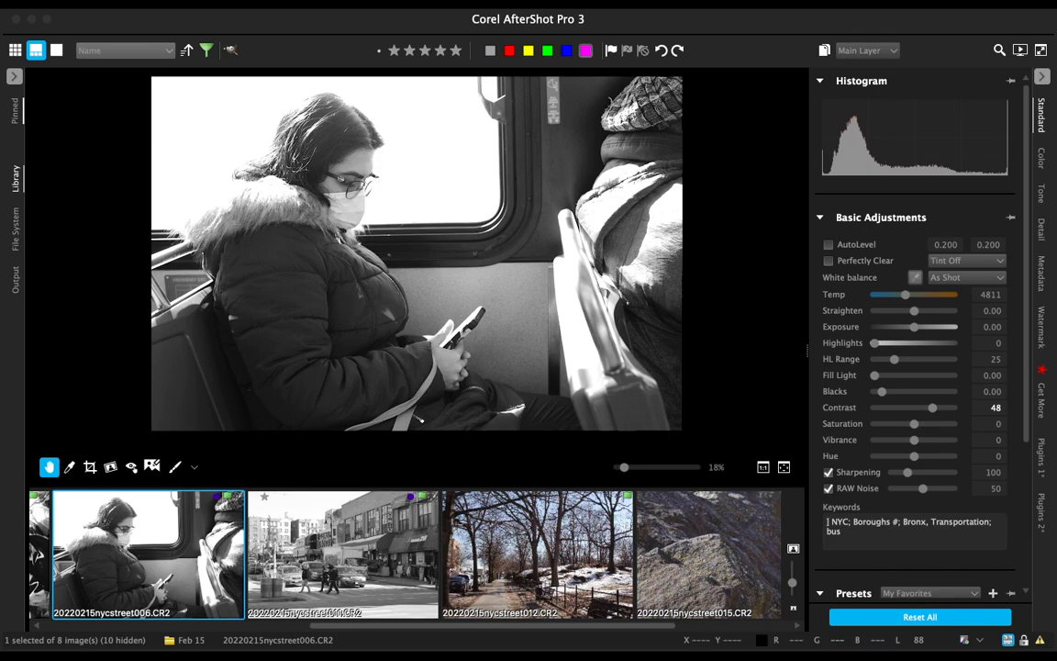
{"action": "left_click", "coordinate": [342, 555]}
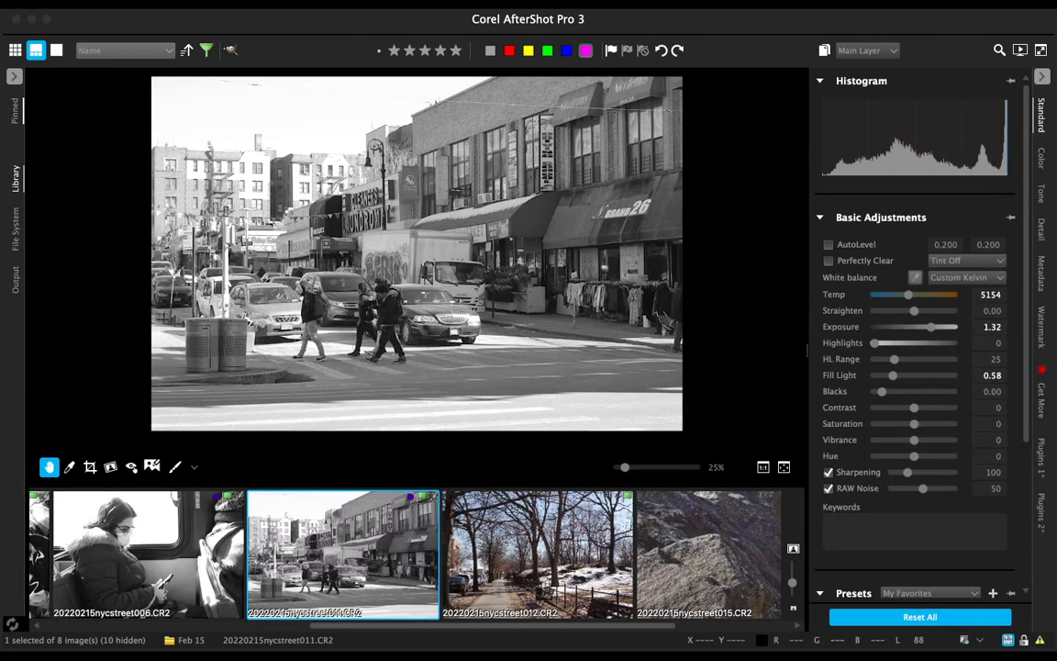
{"action": "key", "text": "BackSpace"}
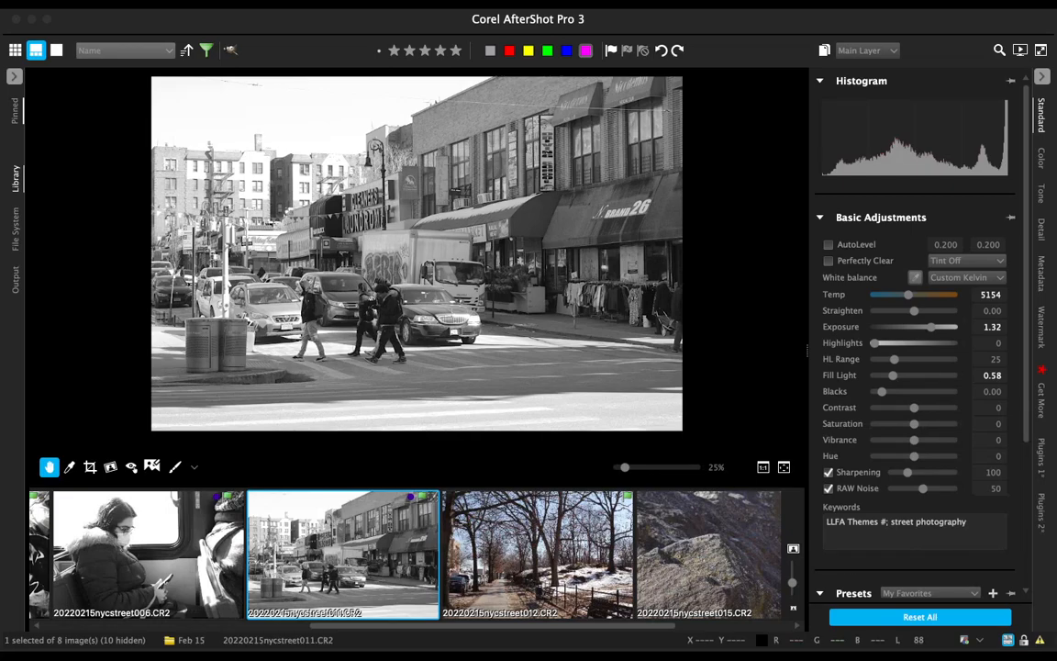
Review nycstreet011 in single-image view, then advance to 20220215nycstreet012.CR2
{"action": "left_click", "coordinate": [56, 50]}
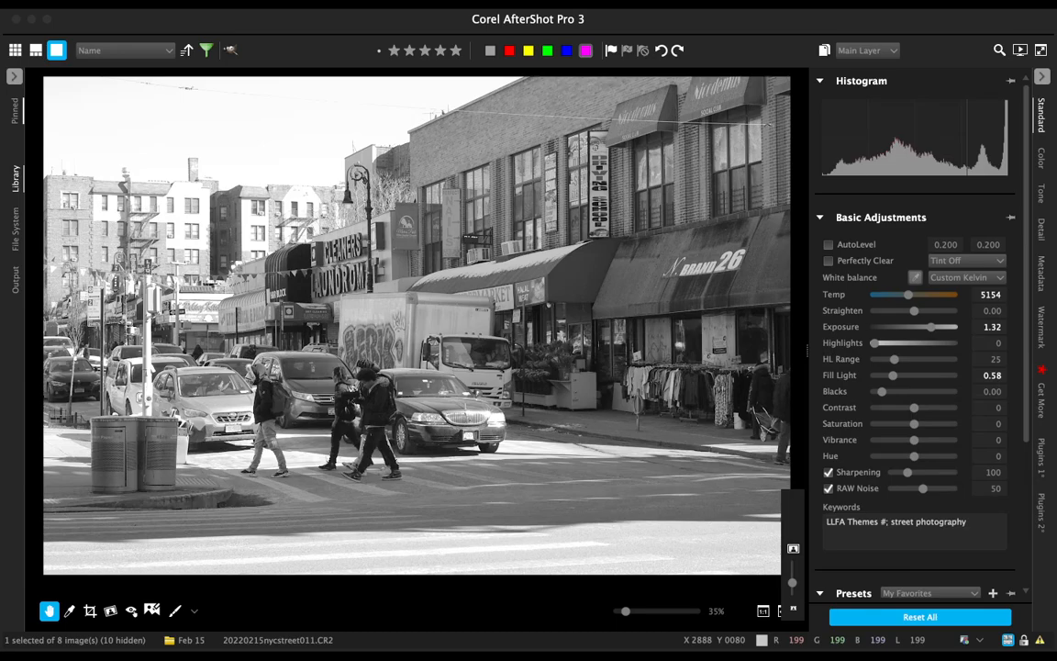
{"action": "key", "text": "Right"}
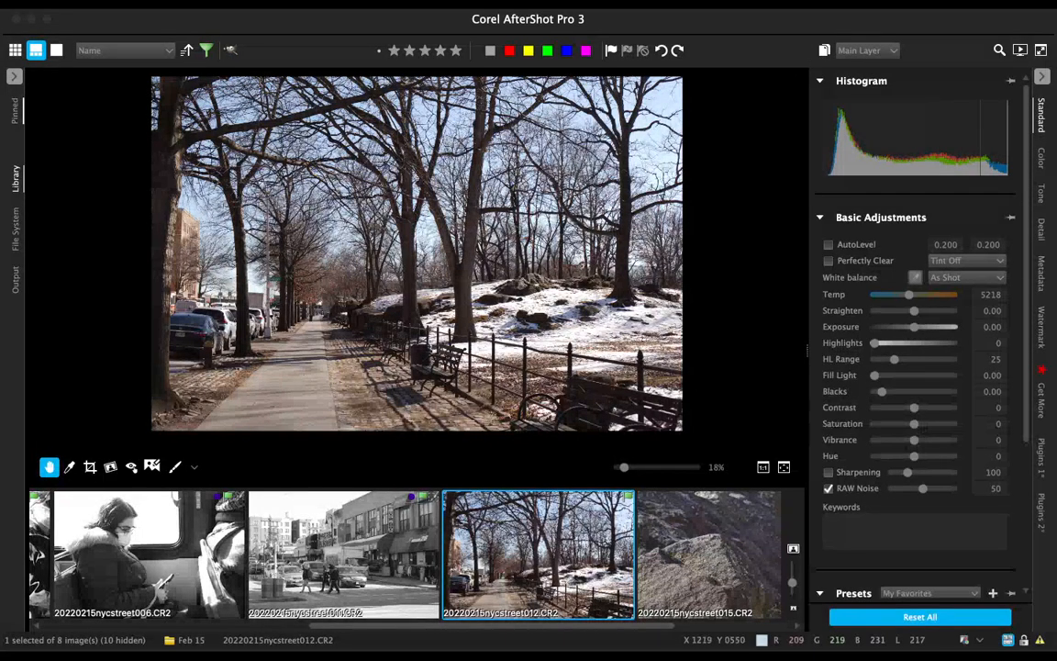
Enlarge the park-path photo, turn on Sharpening and enable the Black and White plugin
{"action": "left_click", "coordinate": [35, 49]}
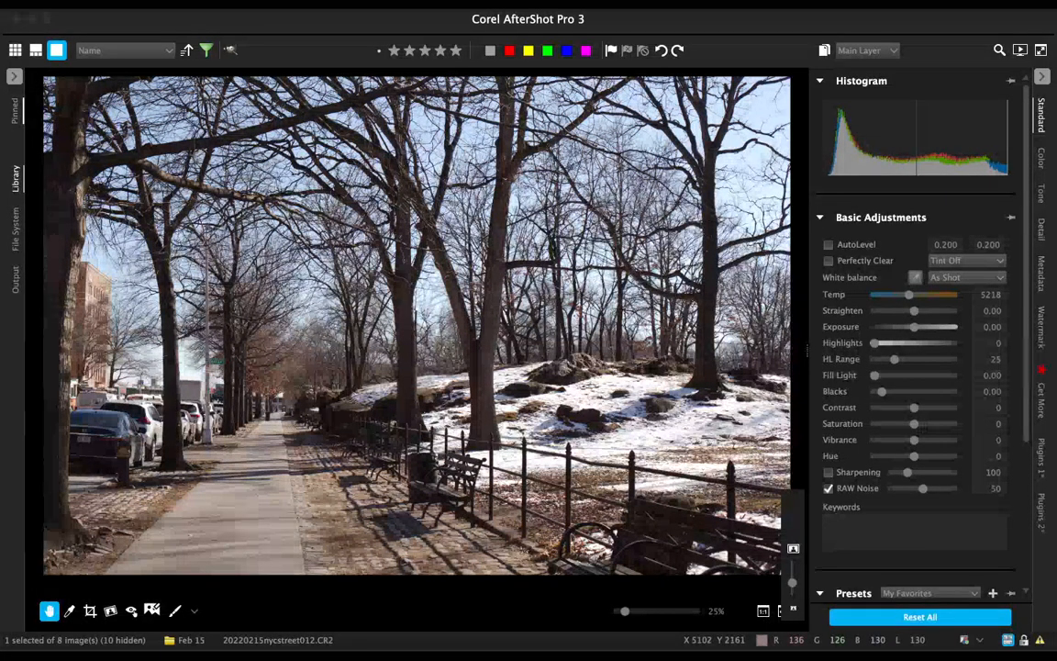
{"action": "left_click", "coordinate": [828, 473]}
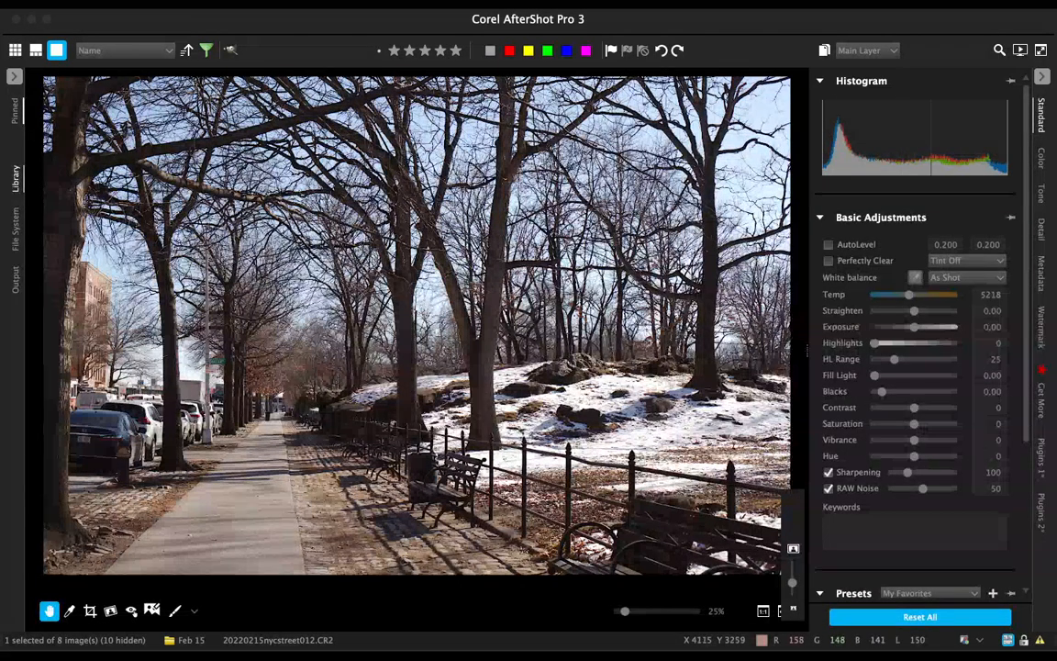
{"action": "left_click", "coordinate": [1041, 510]}
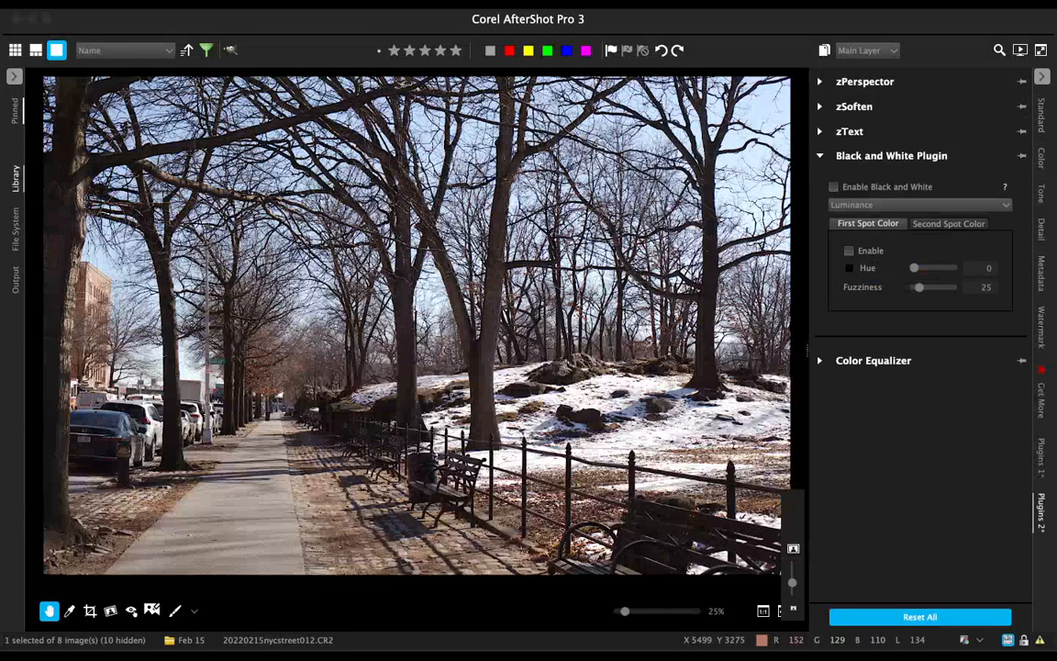
{"action": "left_click", "coordinate": [833, 187]}
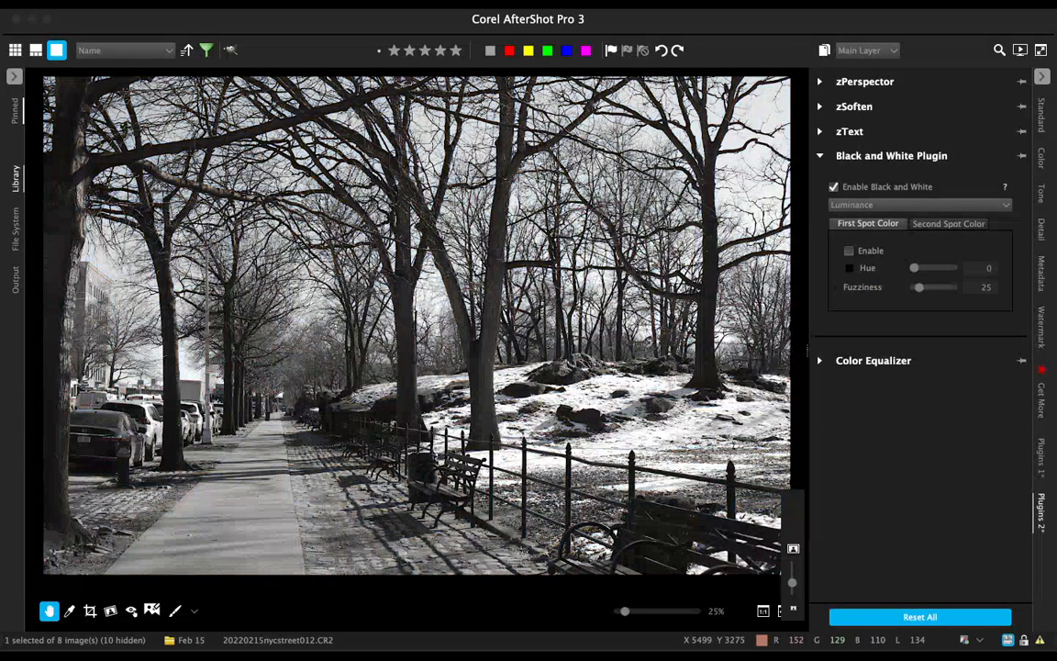
Raise the park-path photo's Exposure to 0.98 on the Standard tab
{"action": "left_click", "coordinate": [1040, 116]}
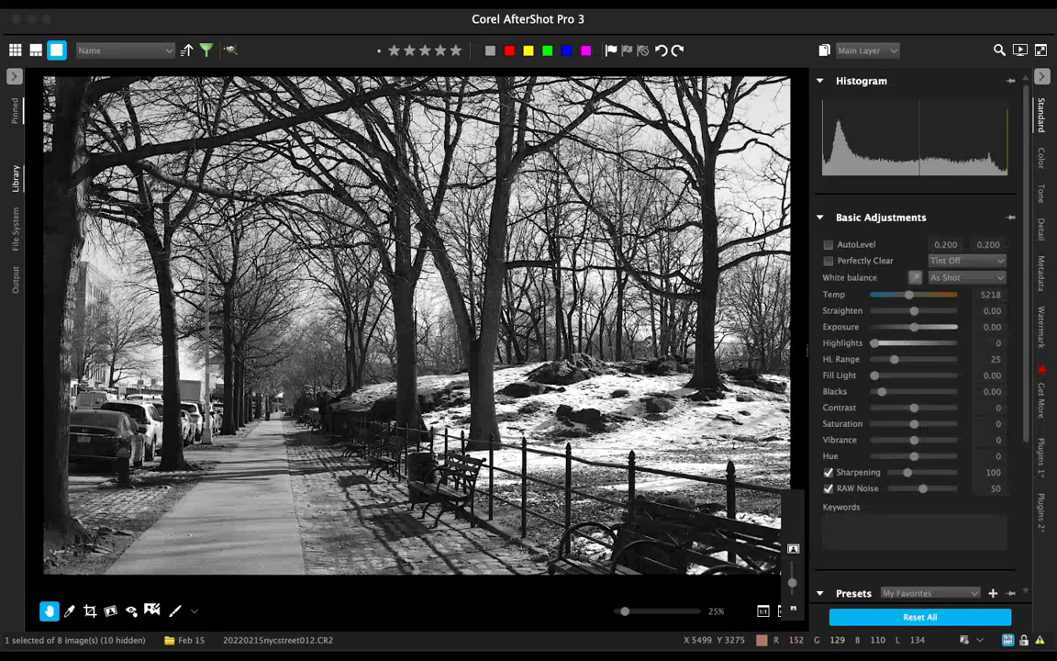
{"action": "left_click_drag", "start_coordinate": [914, 326], "coordinate": [927, 327]}
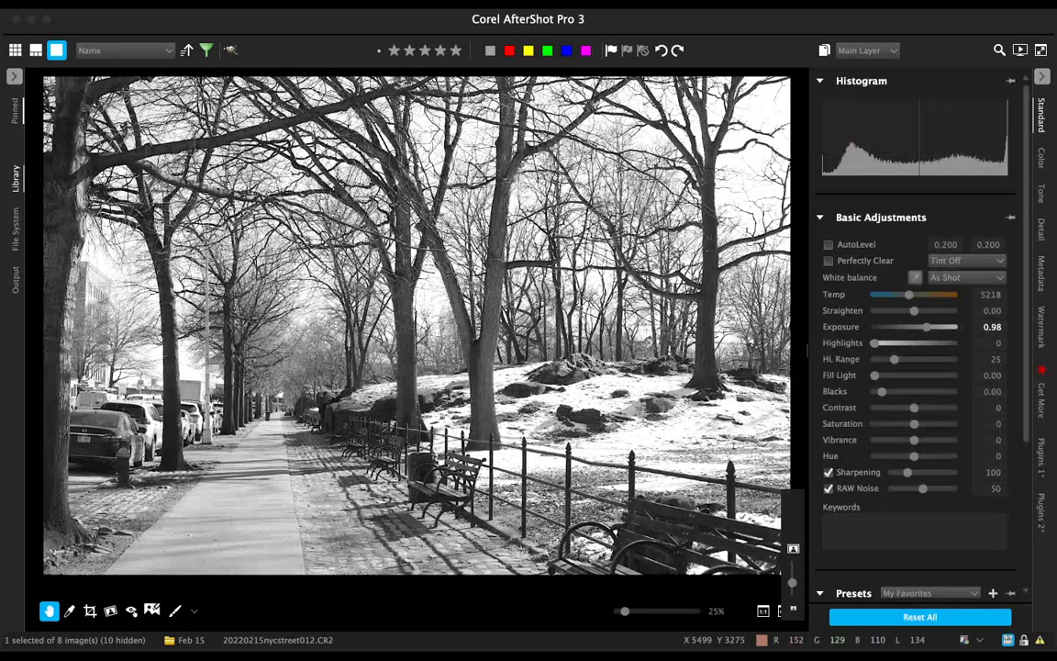
{"action": "left_click", "coordinate": [1042, 159]}
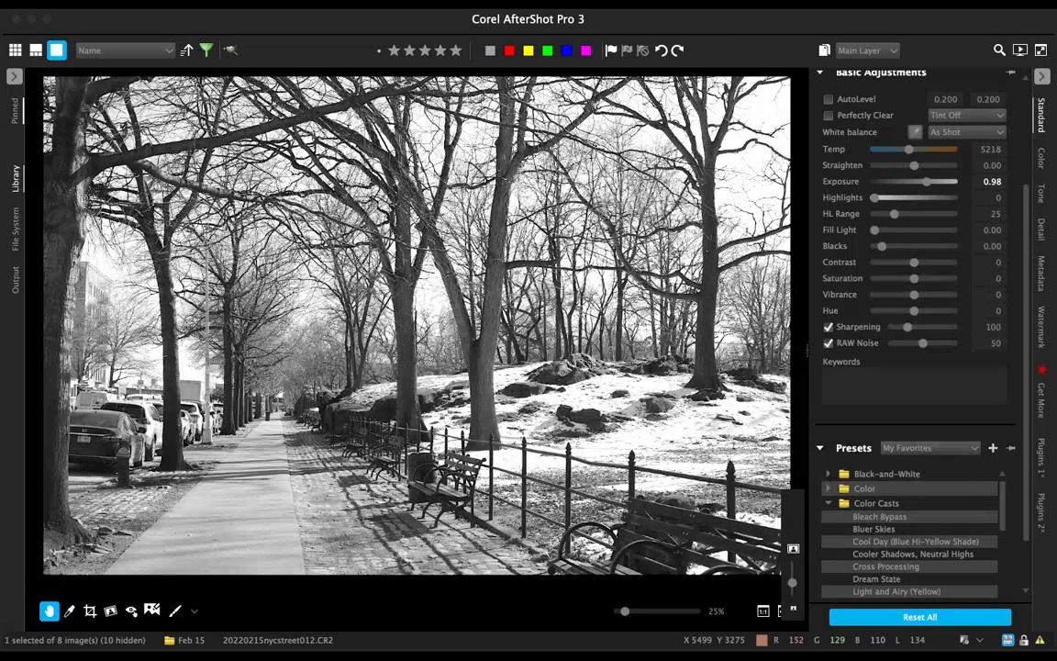
{"action": "left_click", "coordinate": [1041, 512]}
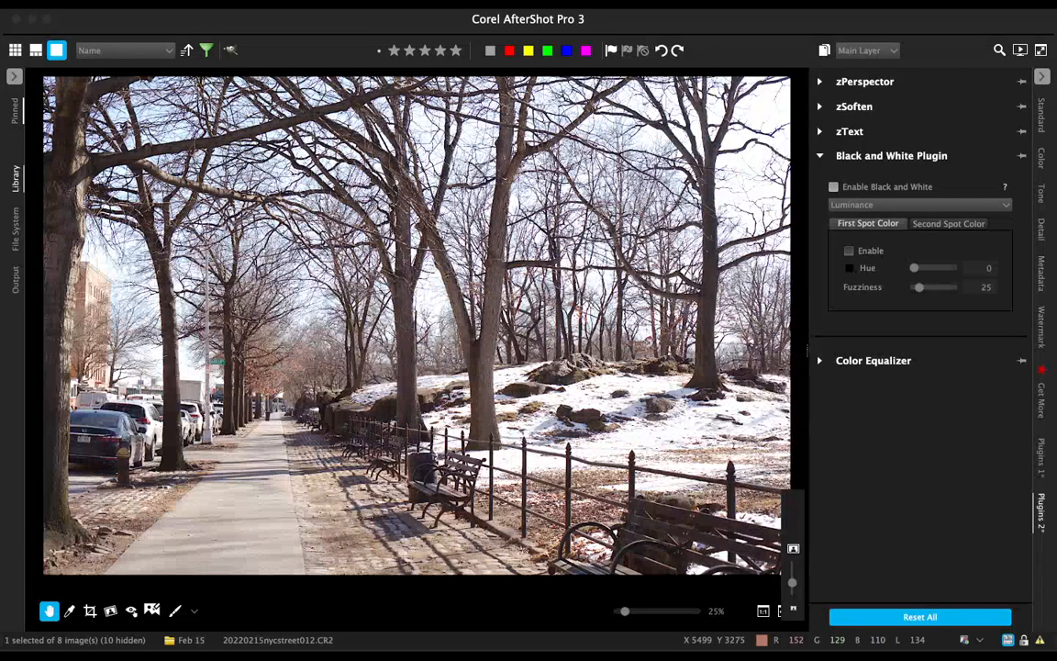
{"action": "left_click", "coordinate": [833, 186]}
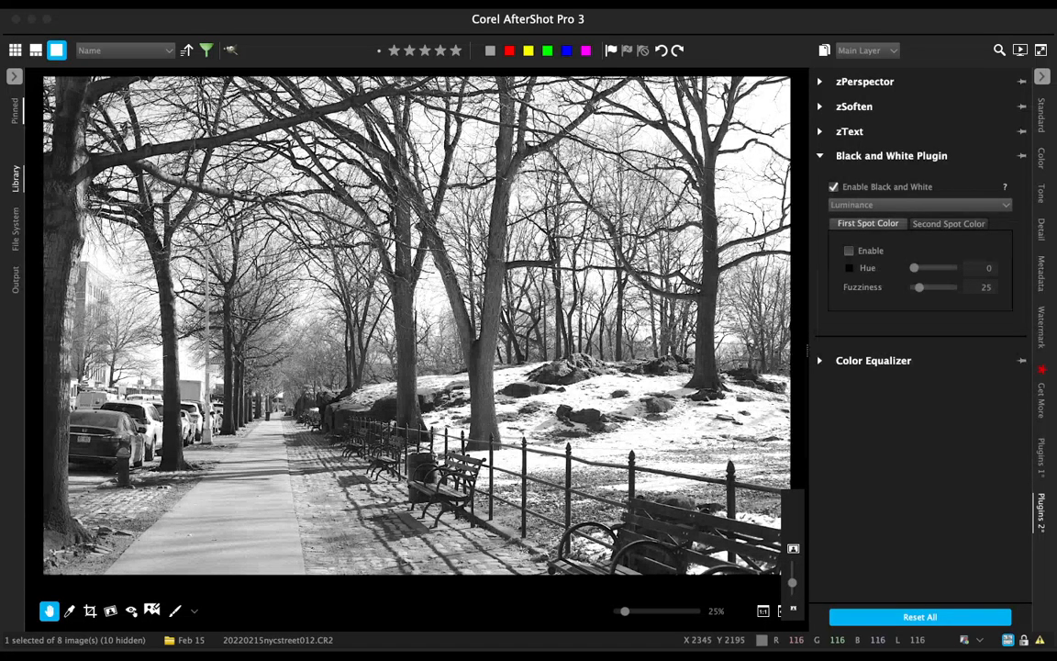
{"action": "left_click", "coordinate": [1041, 116]}
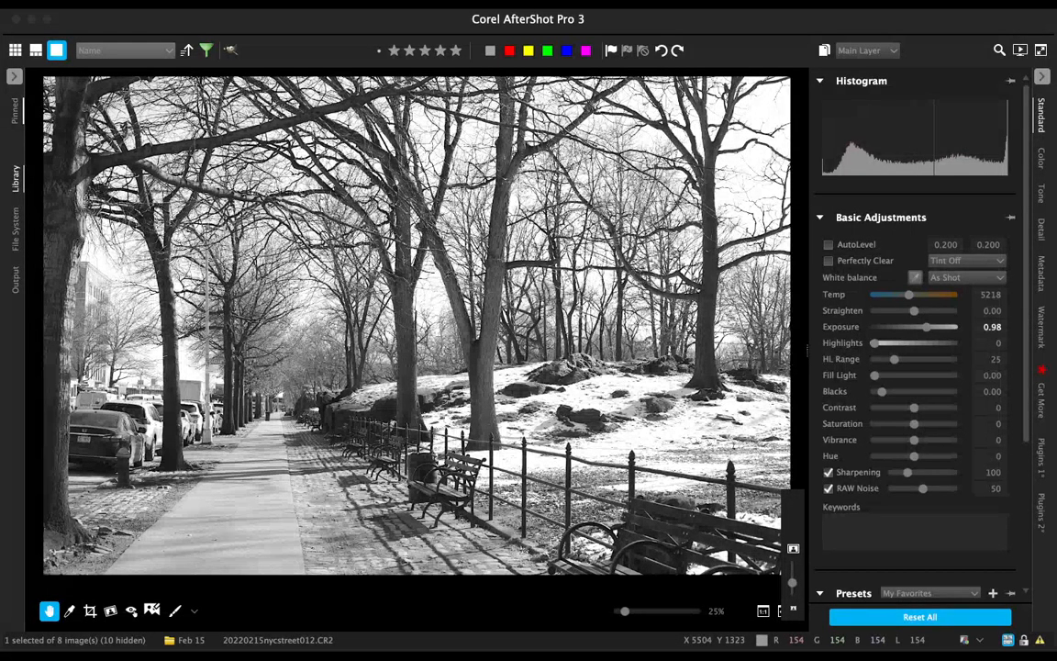
Tag the street photo with the Bronx Park keyword from the Parks set
{"action": "left_click", "coordinate": [1041, 274]}
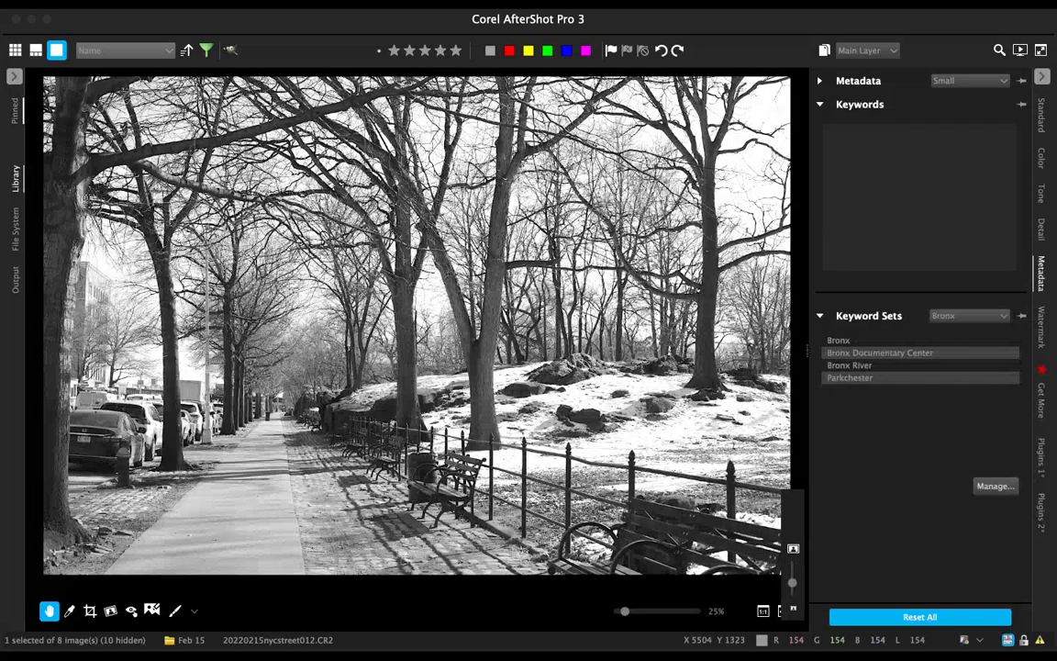
{"action": "left_click", "coordinate": [839, 340]}
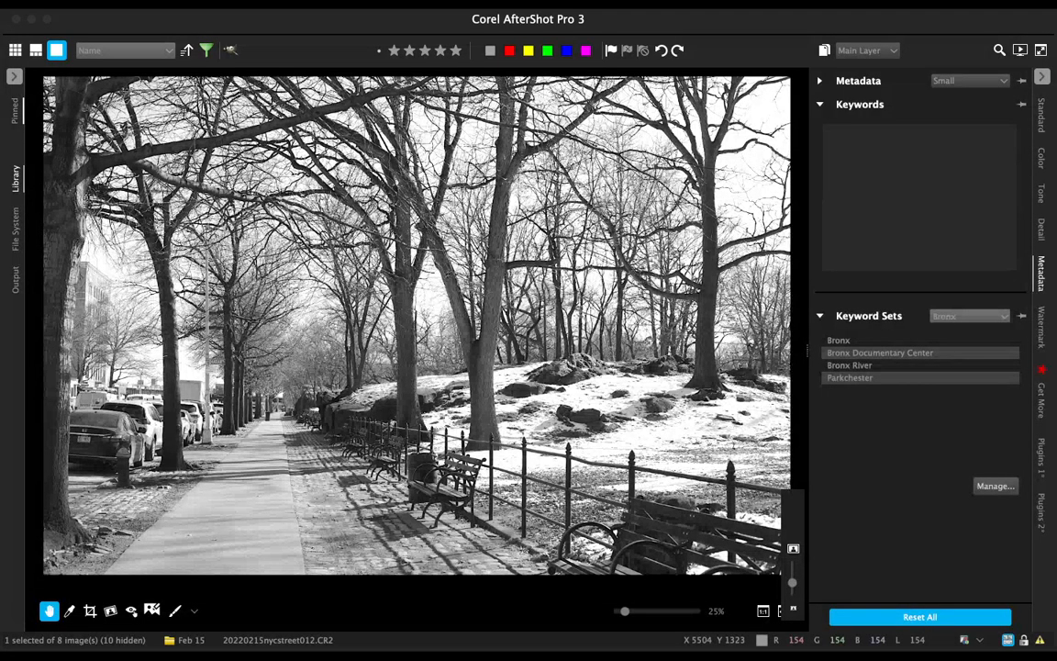
{"action": "left_click", "coordinate": [962, 341]}
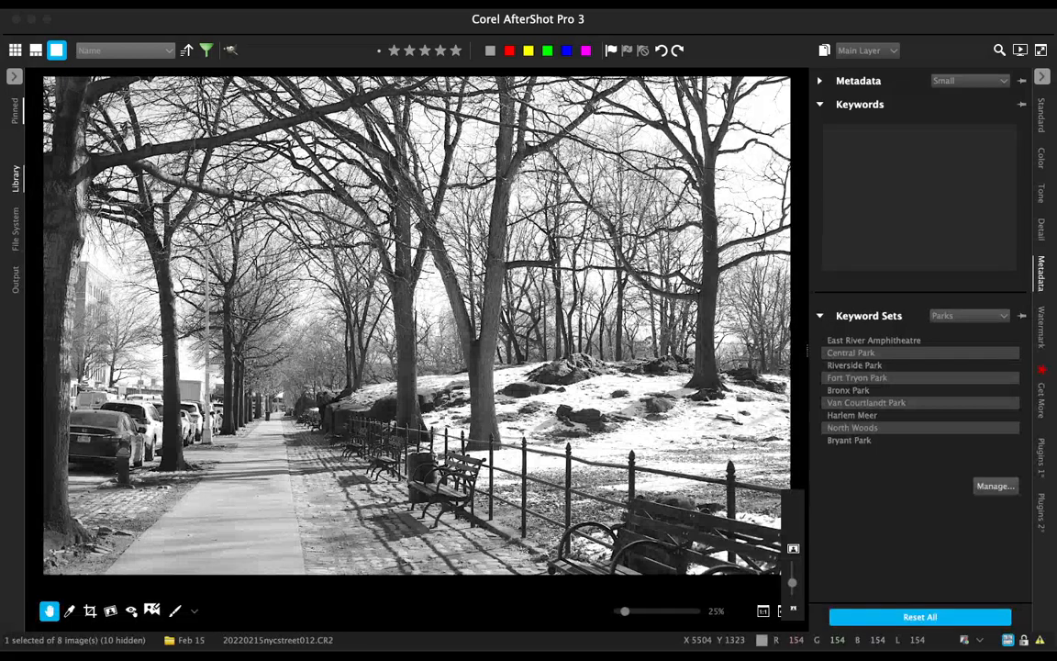
{"action": "left_click", "coordinate": [849, 440]}
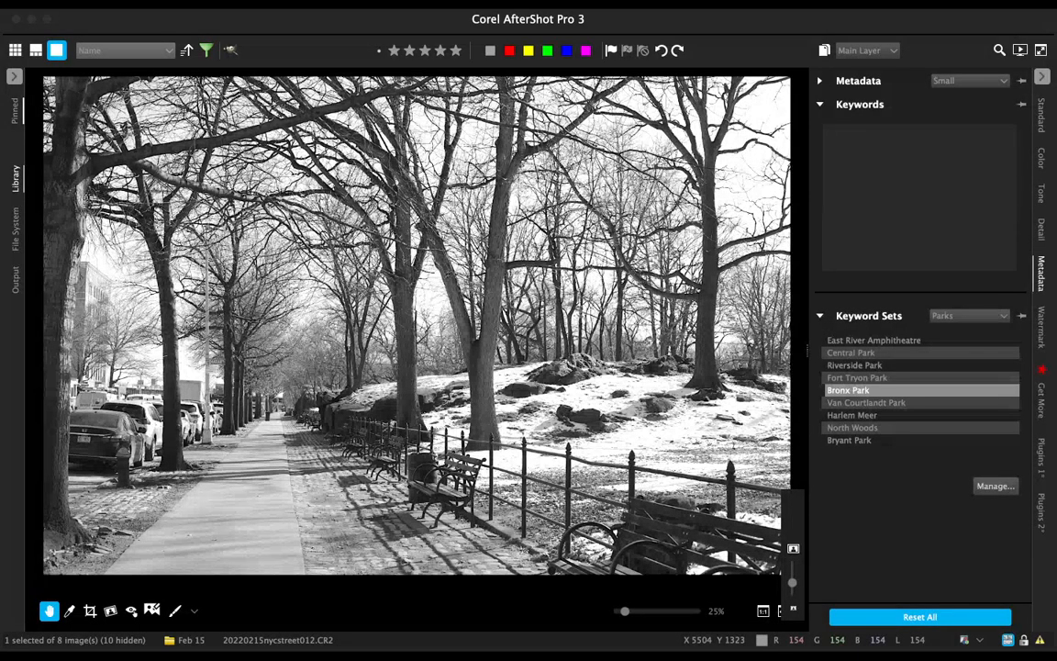
{"action": "left_click", "coordinate": [847, 390]}
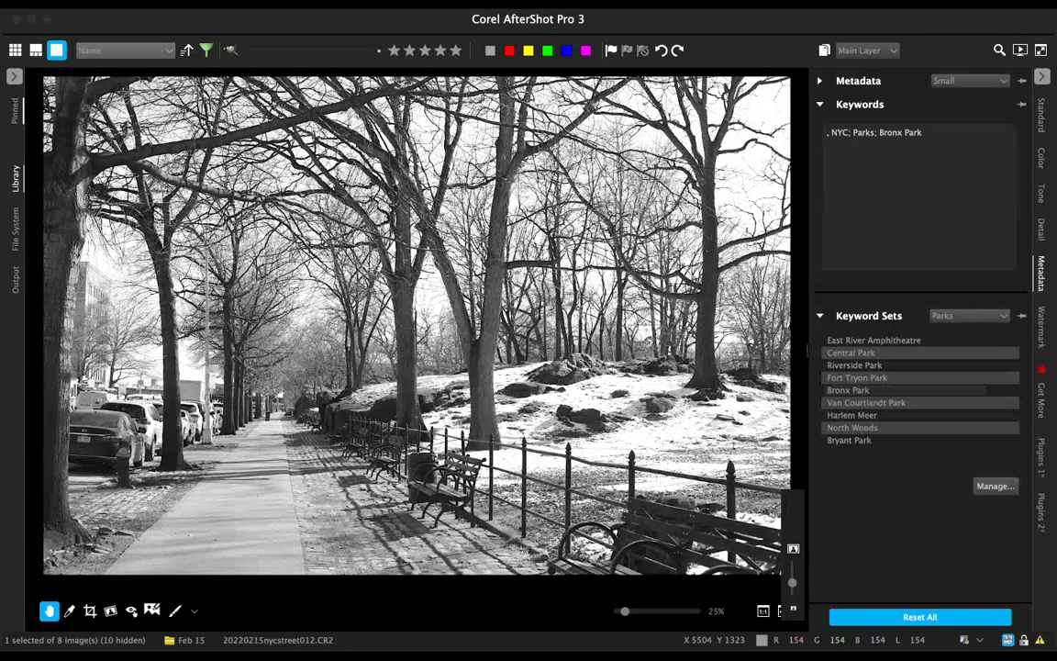
Turn off the Black and White plugin so the photo returns to colour
{"action": "left_click", "coordinate": [1041, 116]}
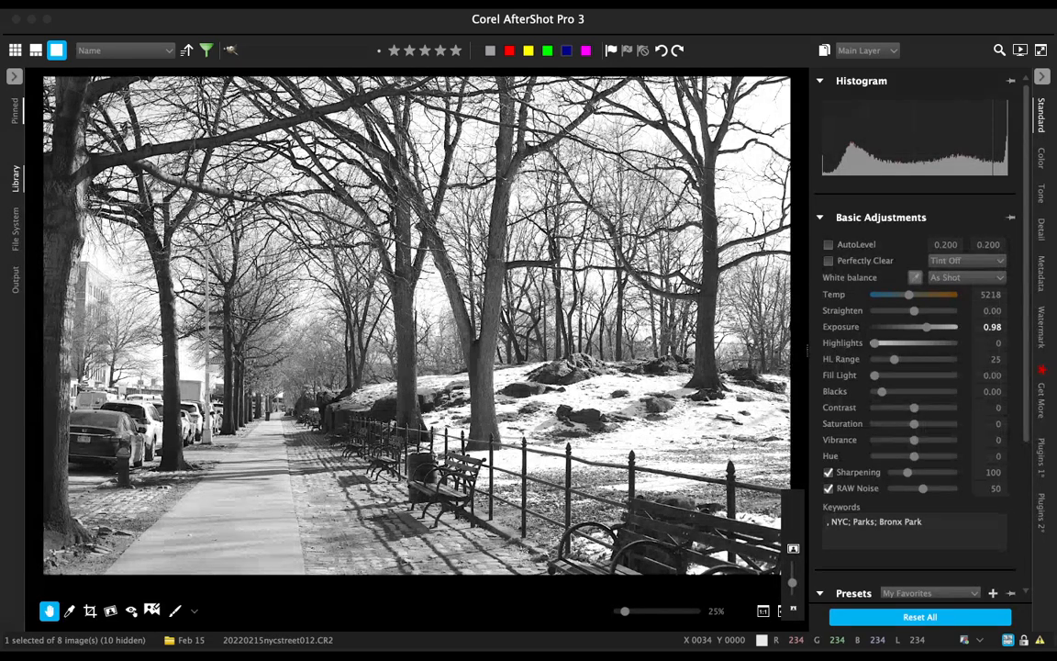
{"action": "left_click", "coordinate": [1040, 512]}
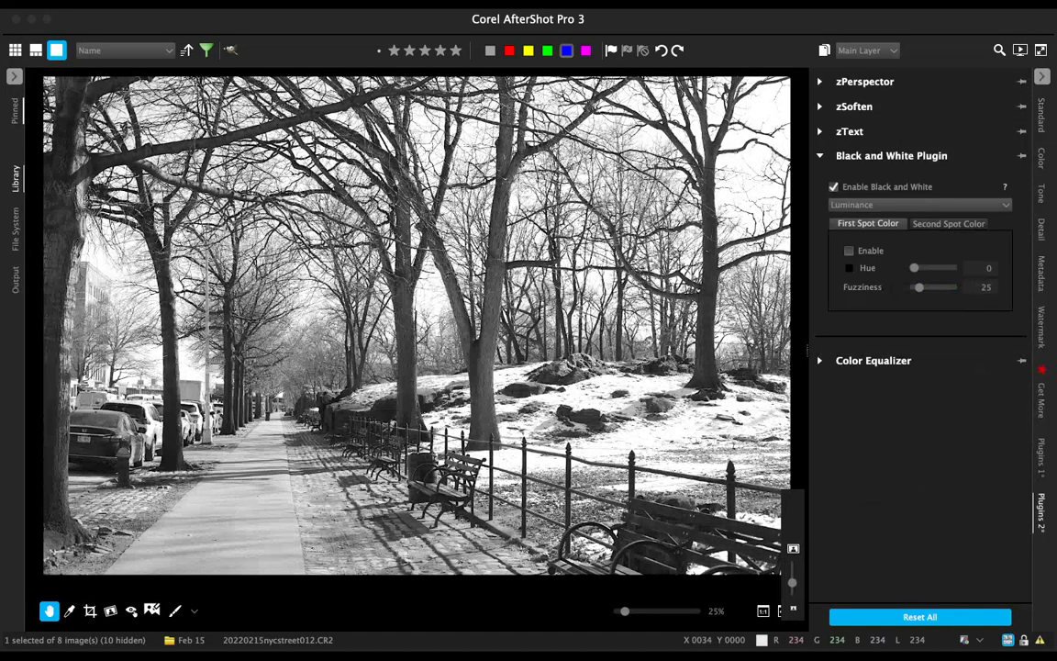
{"action": "left_click", "coordinate": [834, 187]}
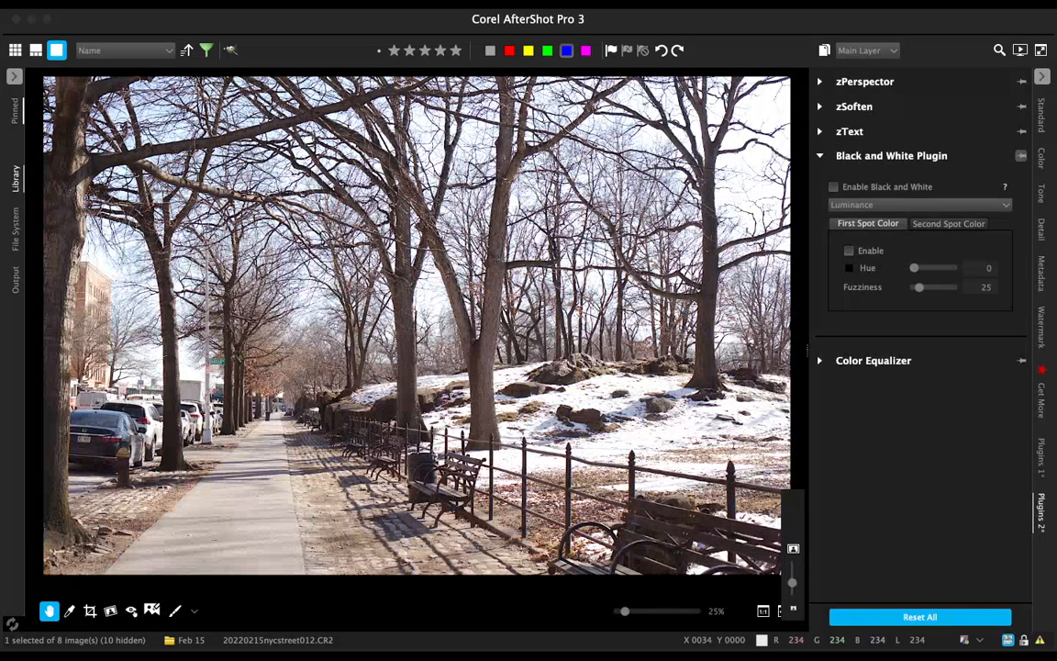
Raise Vibrance to 29, check branch detail at 100%, then return to the fitted view
{"action": "left_click", "coordinate": [1040, 116]}
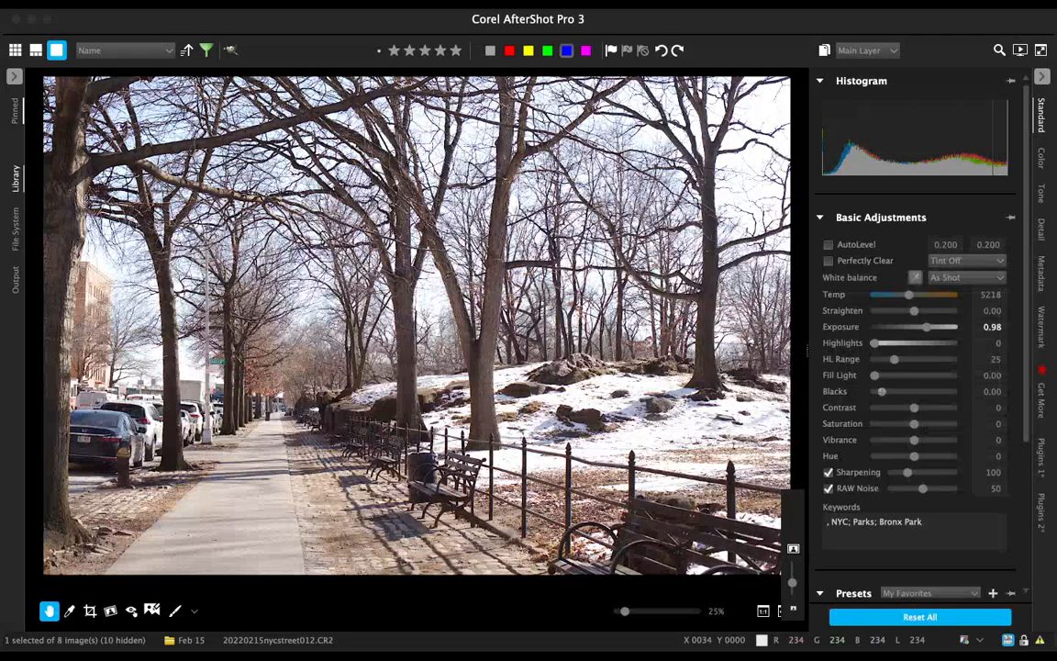
{"action": "left_click_drag", "start_coordinate": [914, 441], "coordinate": [925, 441]}
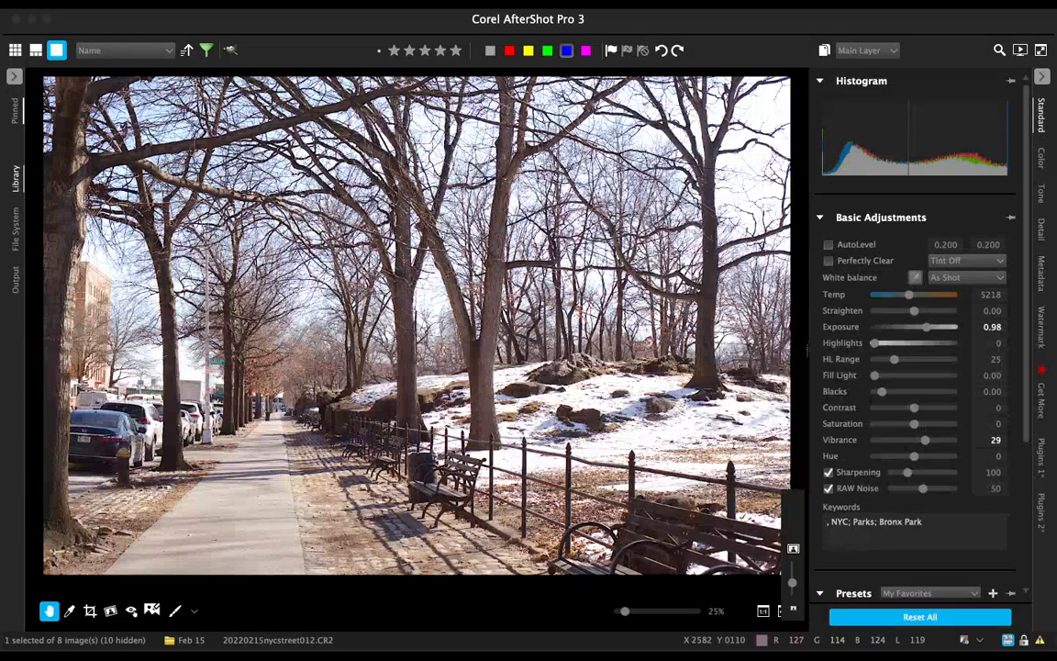
{"action": "double_click", "coordinate": [396, 92]}
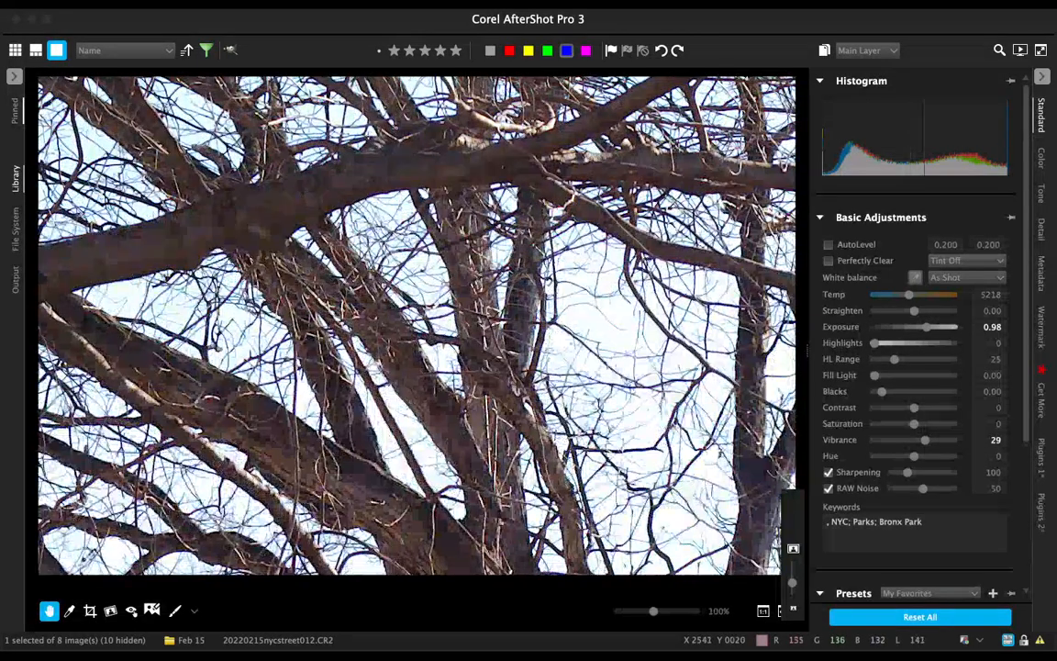
{"action": "left_click_drag", "start_coordinate": [213, 207], "coordinate": [420, 207]}
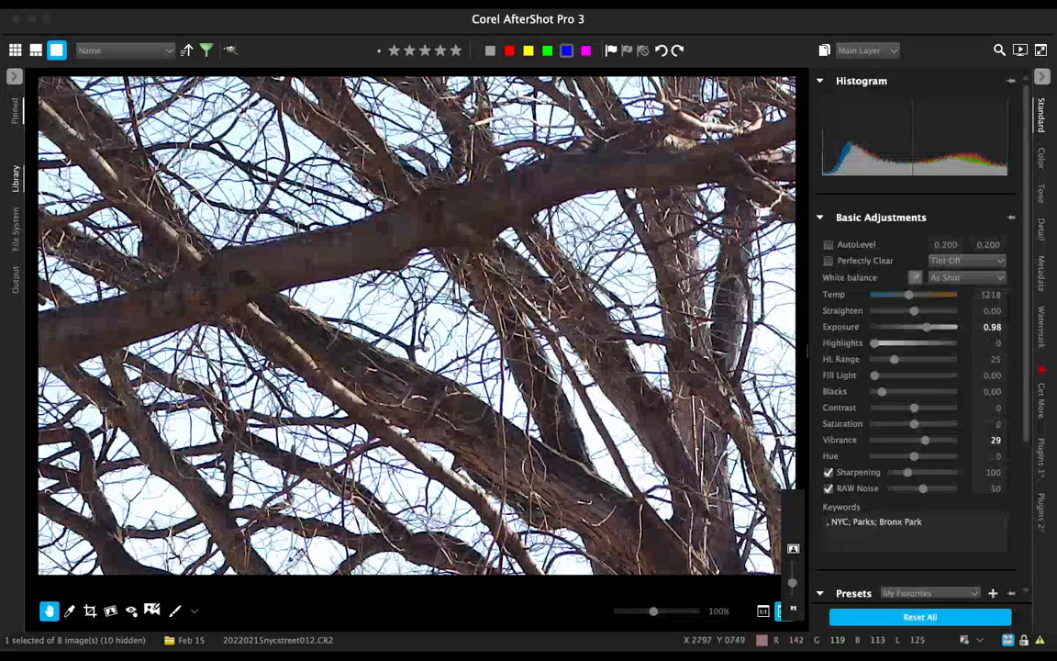
{"action": "left_click", "coordinate": [780, 611]}
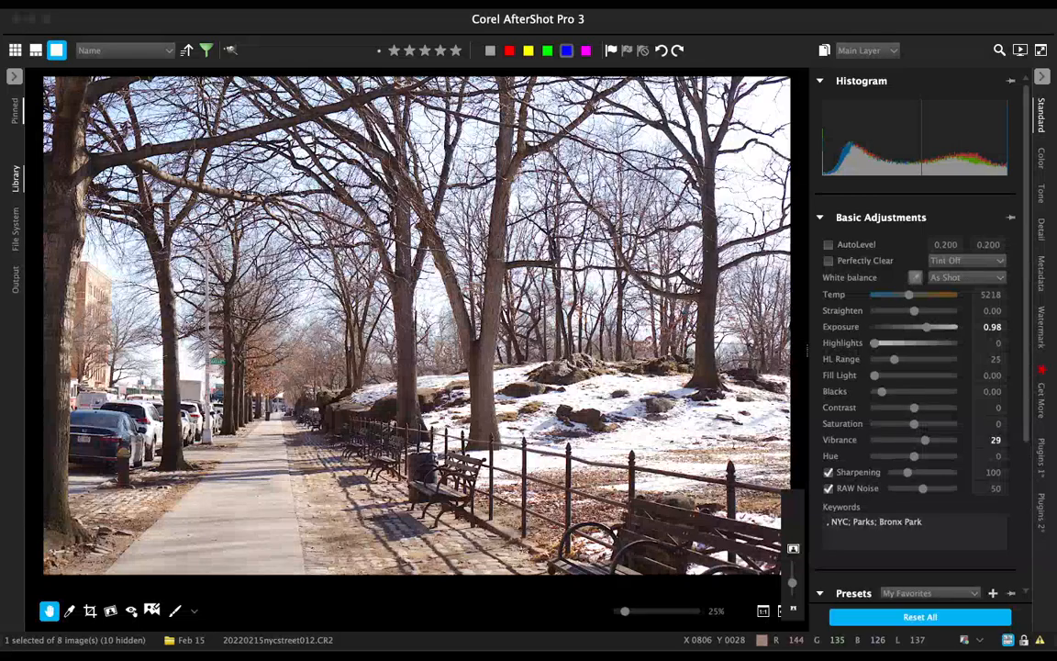
On the next rock photo, set Exposure 0.70, Blacks 16.73, Contrast 40 and a blue label
{"action": "key", "text": "Right"}
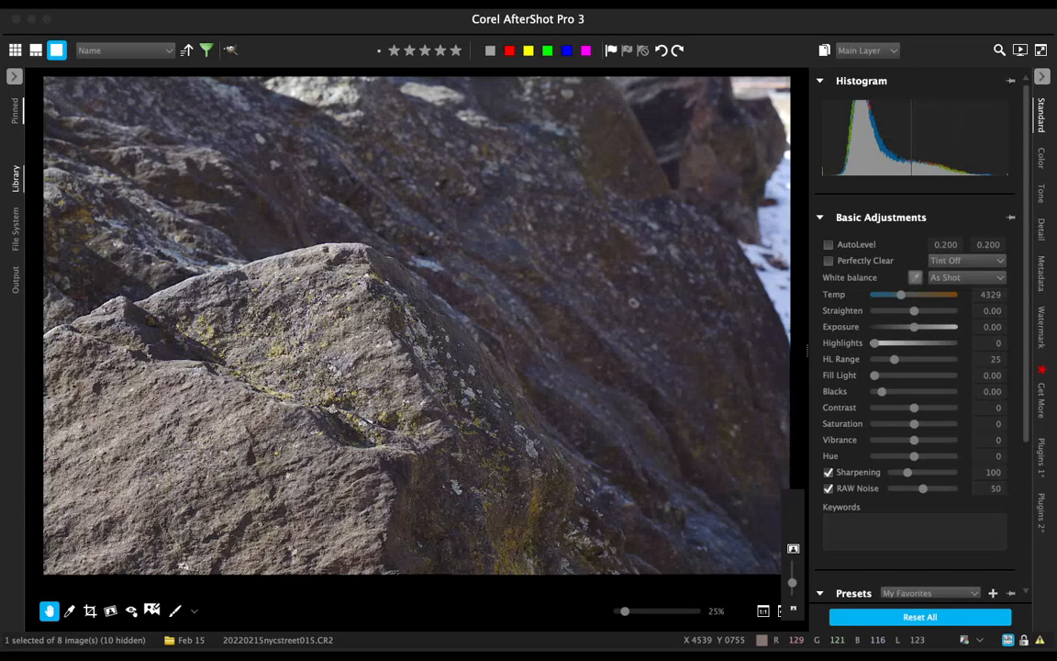
{"action": "left_click_drag", "start_coordinate": [913, 327], "coordinate": [923, 327]}
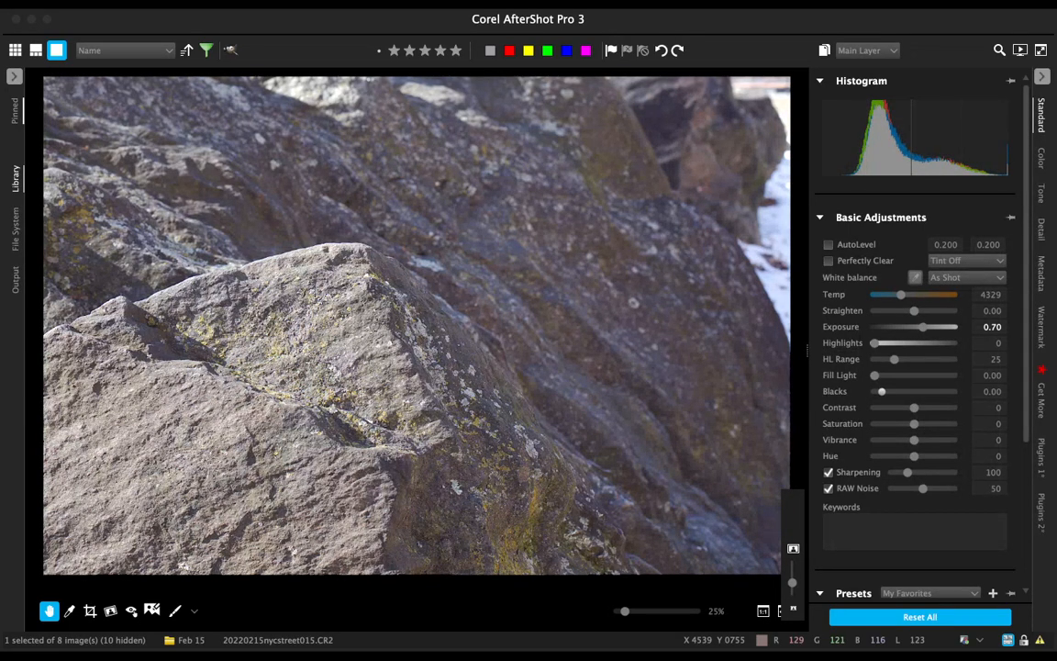
{"action": "left_click_drag", "start_coordinate": [882, 391], "coordinate": [893, 390]}
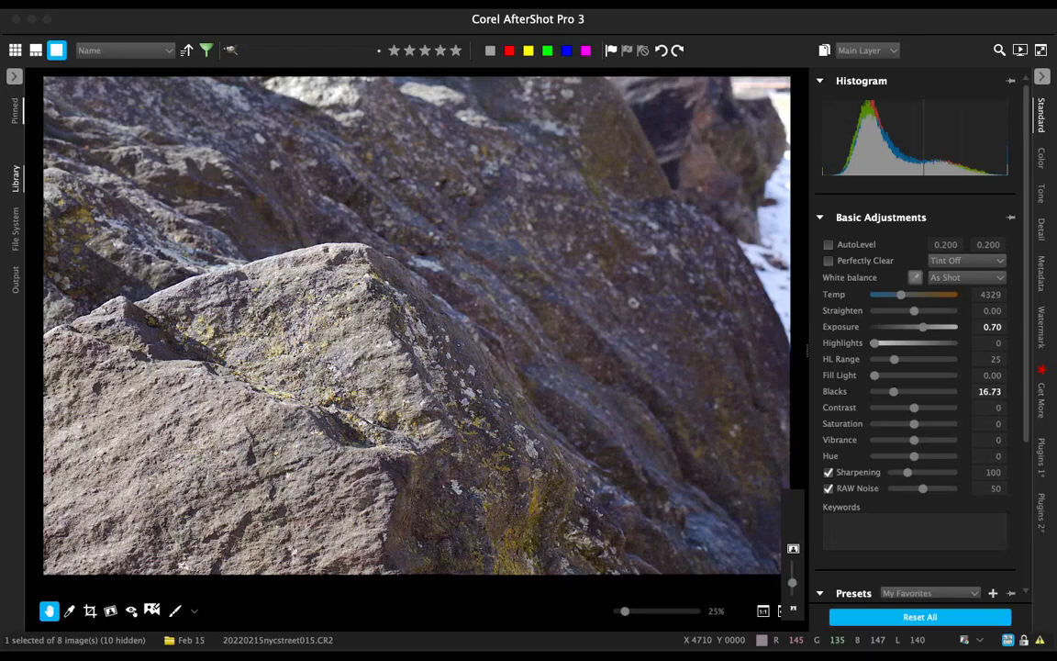
{"action": "left_click", "coordinate": [566, 50]}
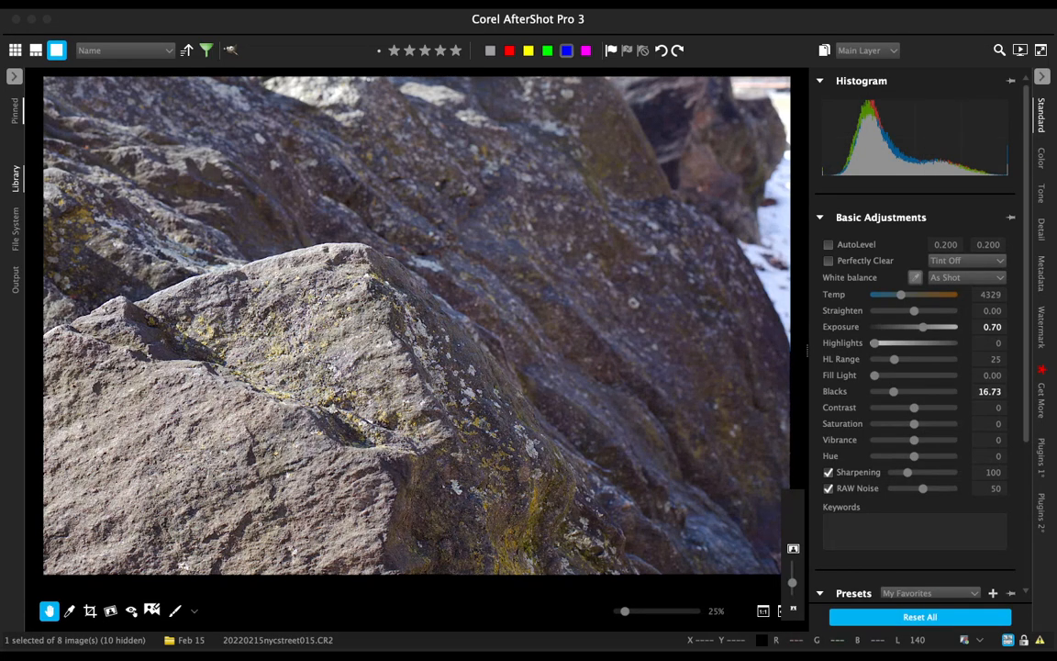
{"action": "left_click_drag", "start_coordinate": [914, 407], "coordinate": [929, 408]}
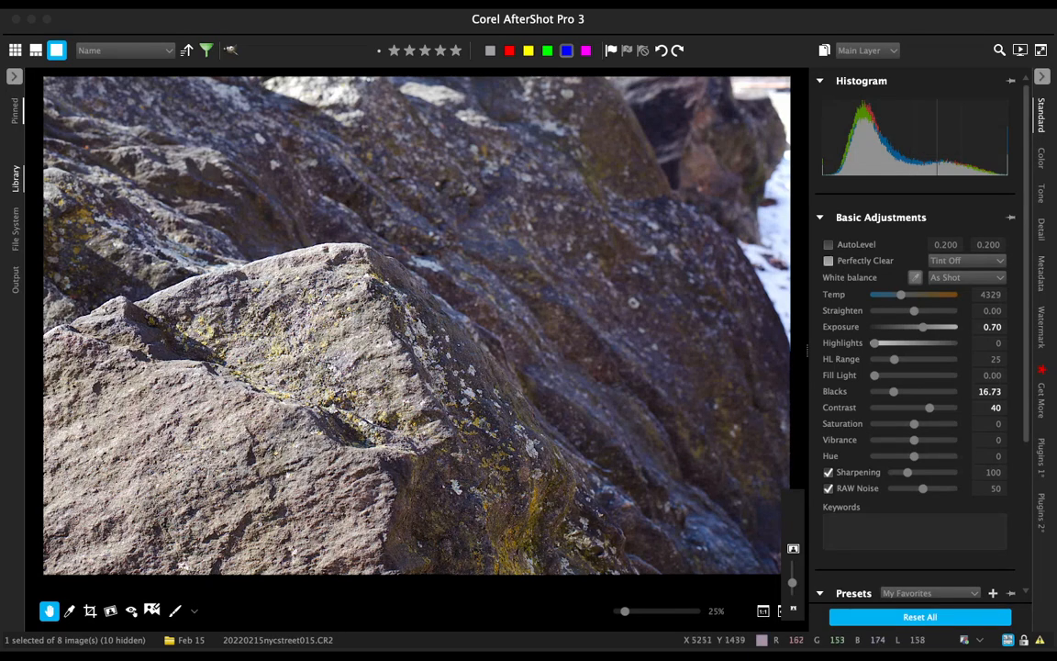
{"action": "left_click", "coordinate": [1041, 274]}
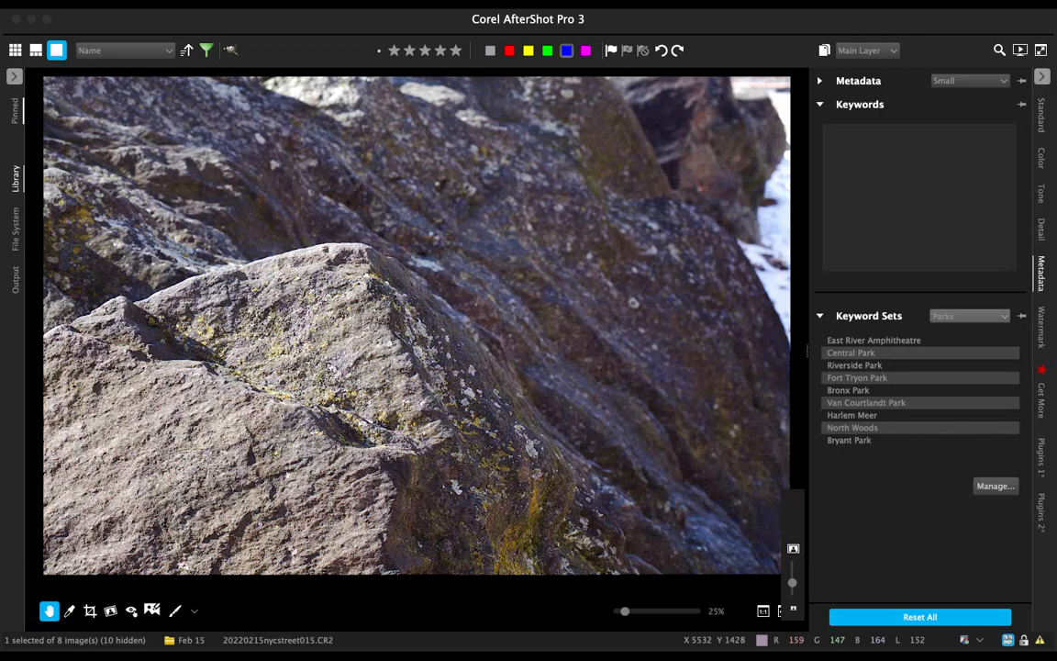
Tag the rock photo with Studies' patterns/textures keyword and open the Library panel
{"action": "left_click", "coordinate": [961, 330]}
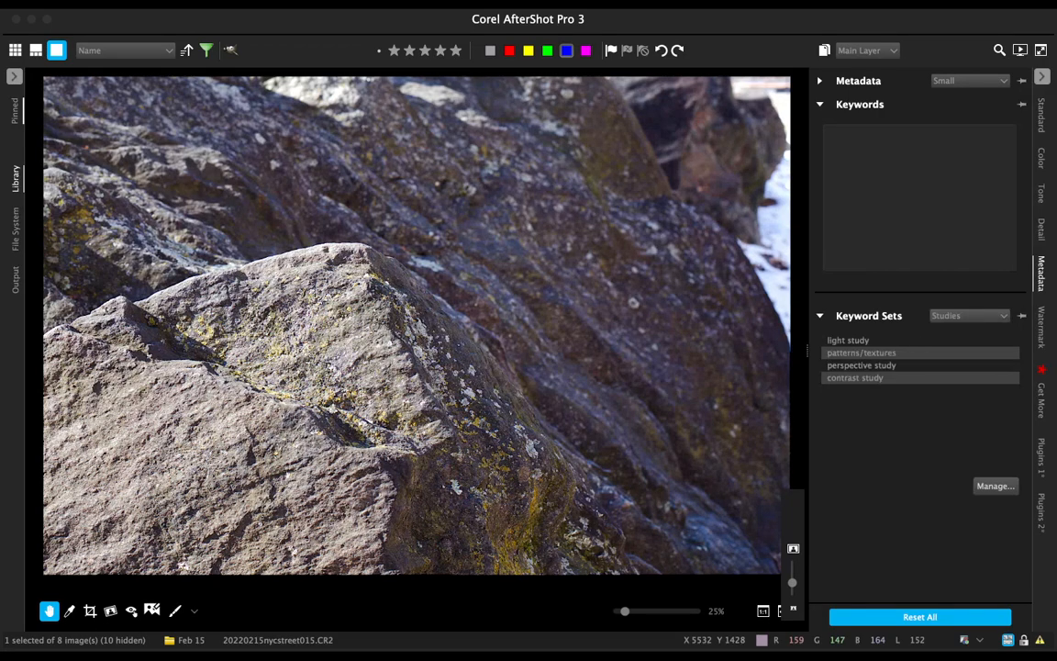
{"action": "left_click", "coordinate": [856, 378]}
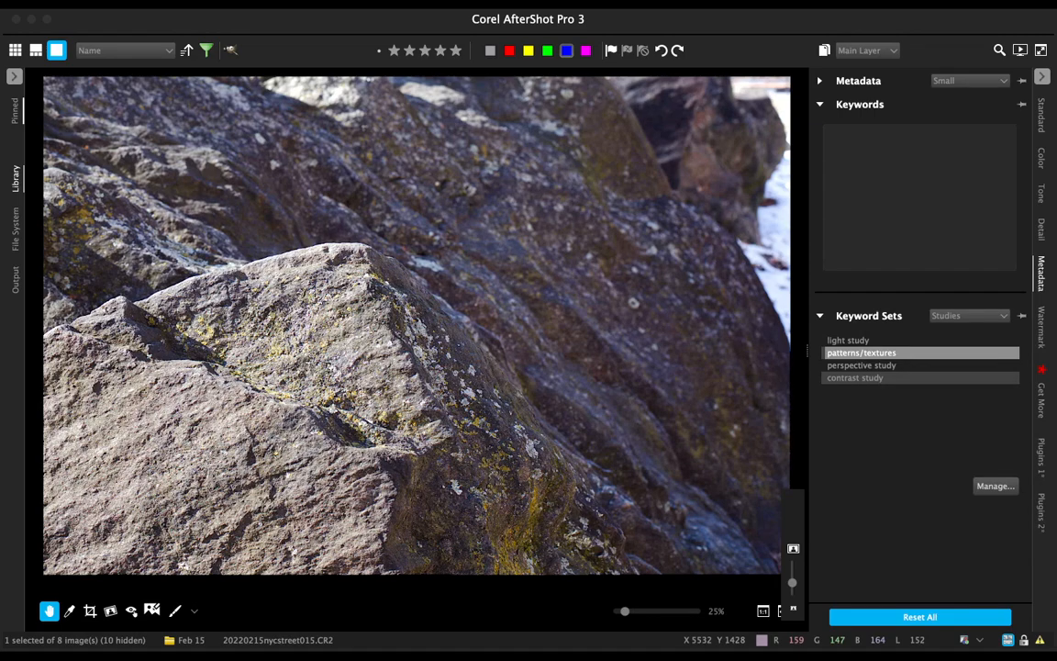
{"action": "left_click", "coordinate": [860, 352]}
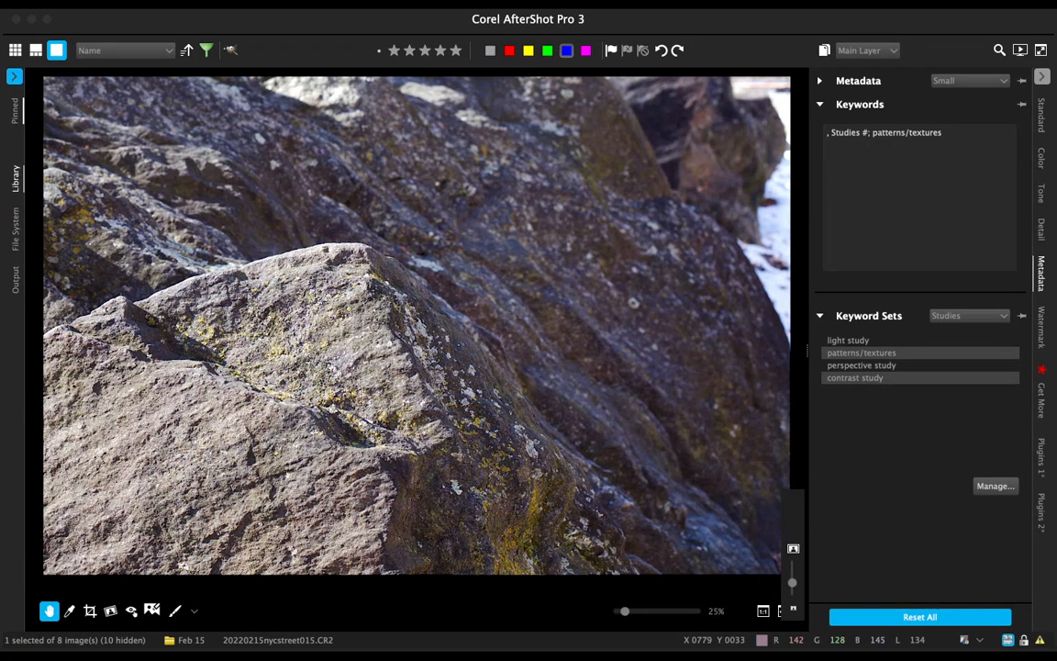
{"action": "left_click", "coordinate": [15, 76]}
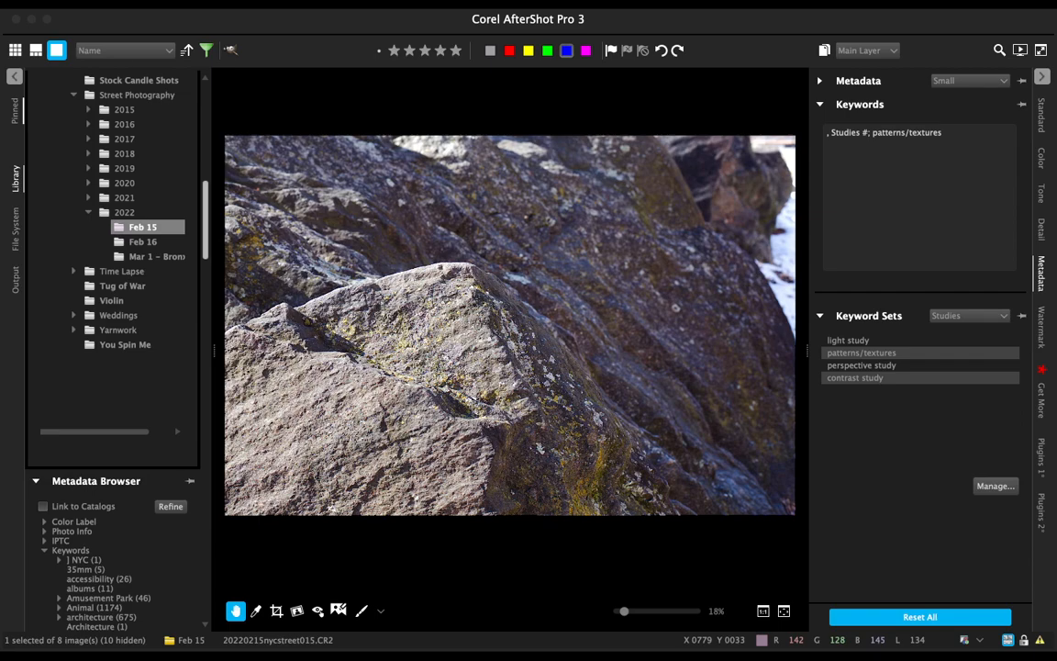
Add the Nature keyword from the Nature set to the rock photo, then close the Library panel
{"action": "scroll", "coordinate": [106, 349], "scroll_direction": "down", "scroll_amount": 20}
{"action": "scroll", "coordinate": [106, 348], "scroll_direction": "down", "scroll_amount": 20}
{"action": "scroll", "coordinate": [106, 349], "scroll_direction": "down", "scroll_amount": 10}
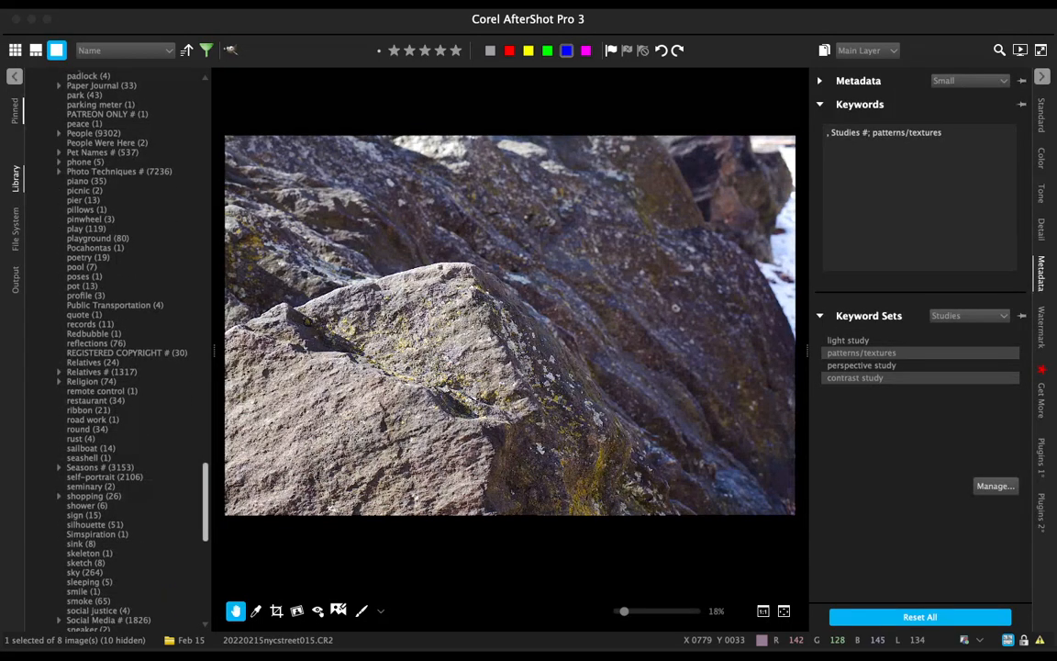
{"action": "scroll", "coordinate": [106, 348], "scroll_direction": "down", "scroll_amount": 1}
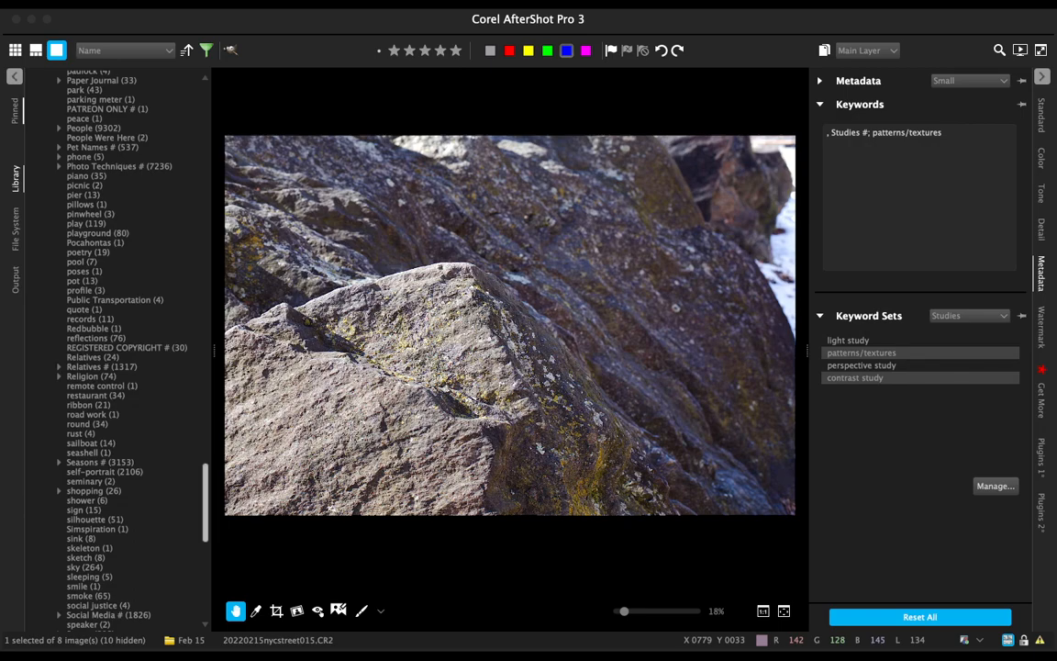
{"action": "scroll", "coordinate": [105, 349], "scroll_direction": "up", "scroll_amount": 10}
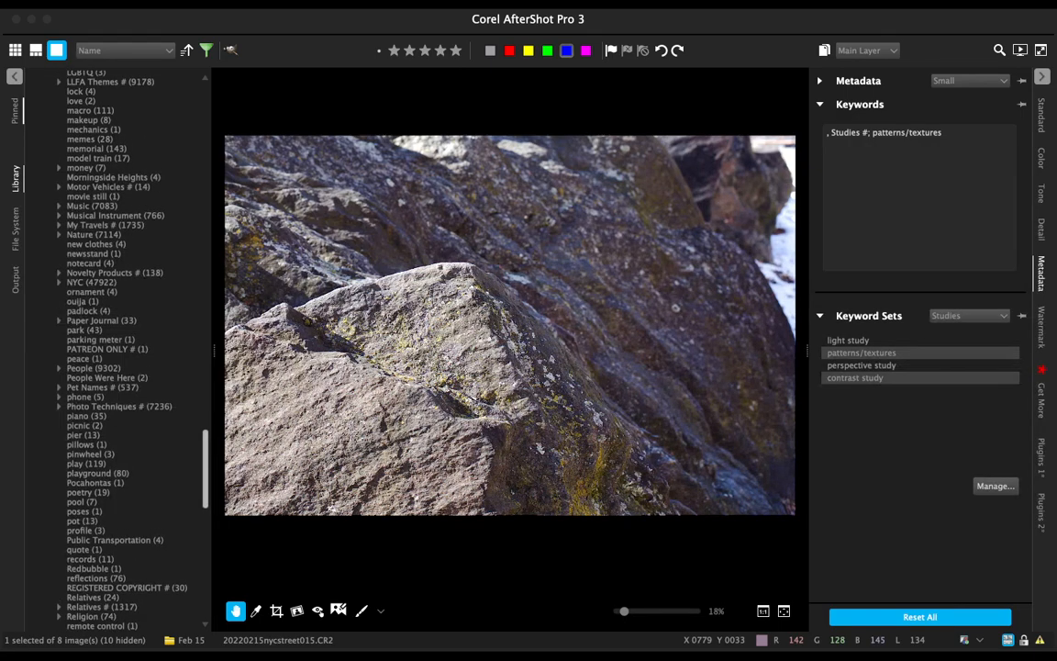
{"action": "scroll", "coordinate": [105, 349], "scroll_direction": "up", "scroll_amount": 3}
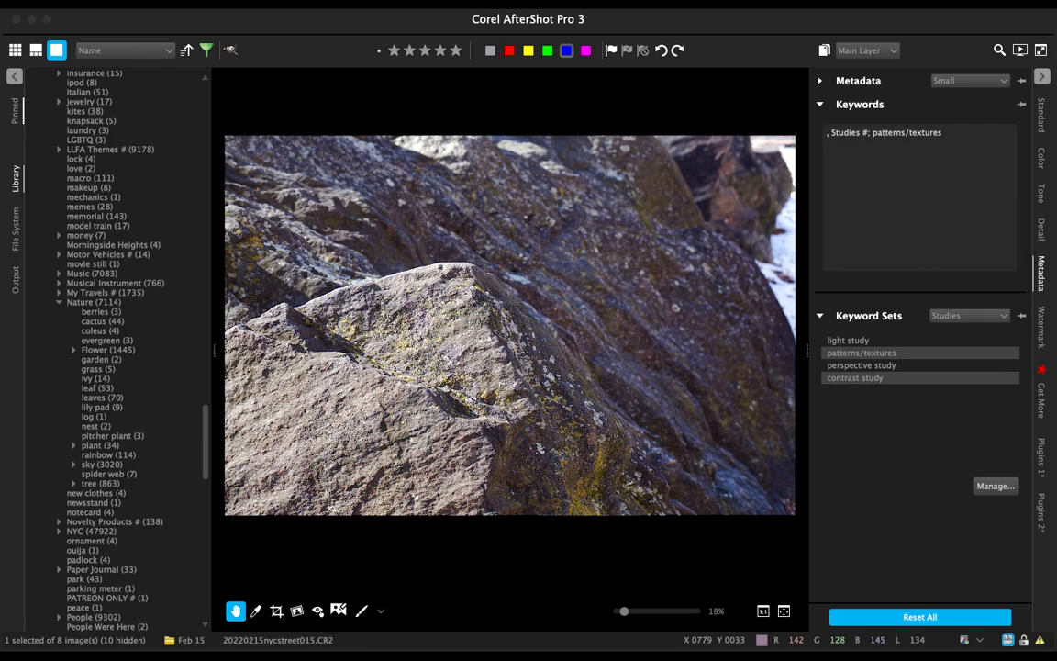
{"action": "scroll", "coordinate": [120, 349], "scroll_direction": "down", "scroll_amount": 10}
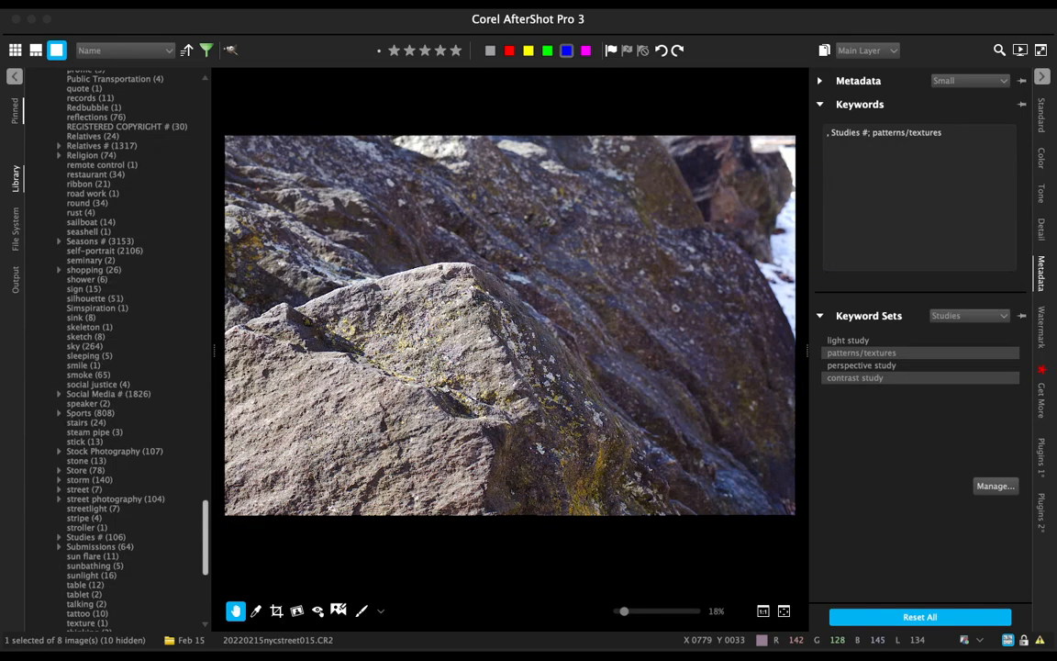
{"action": "scroll", "coordinate": [119, 349], "scroll_direction": "down", "scroll_amount": 4}
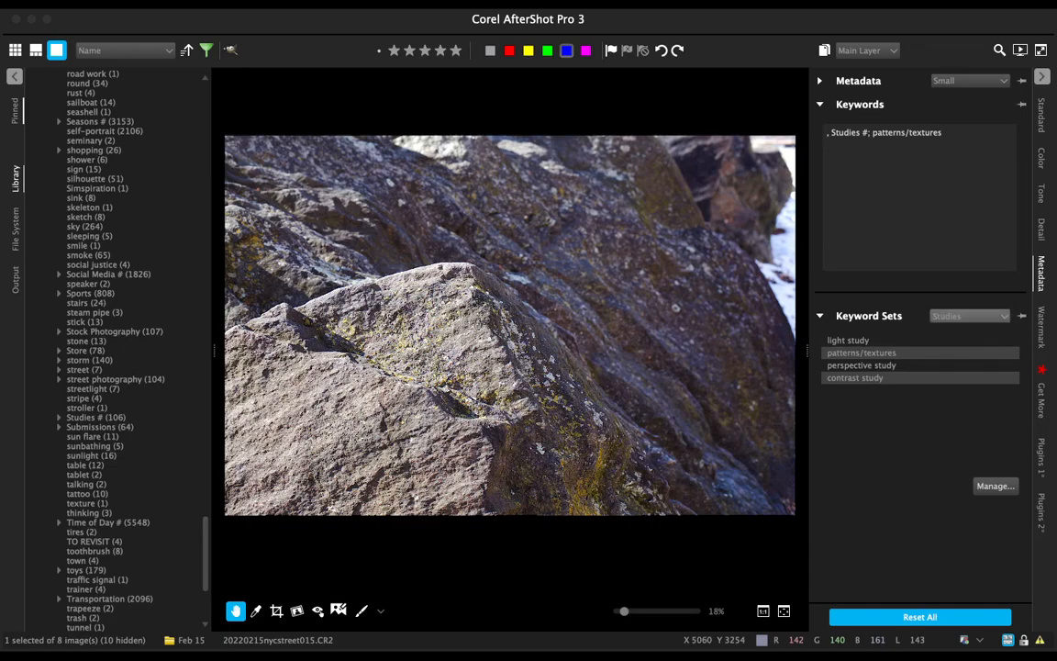
{"action": "left_click", "coordinate": [964, 266]}
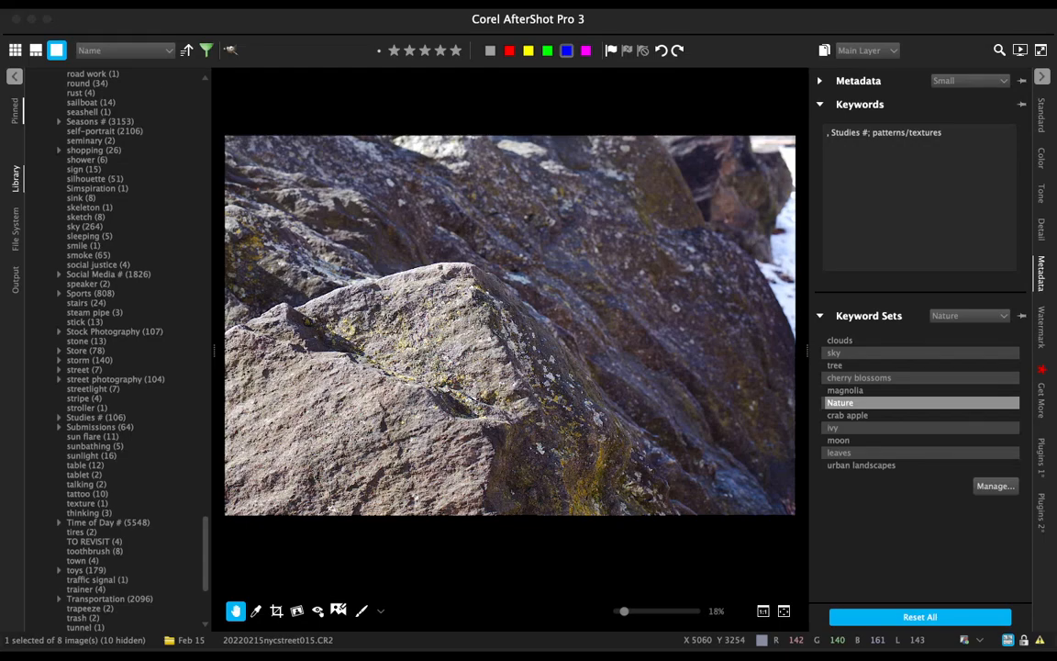
{"action": "left_click", "coordinate": [840, 402]}
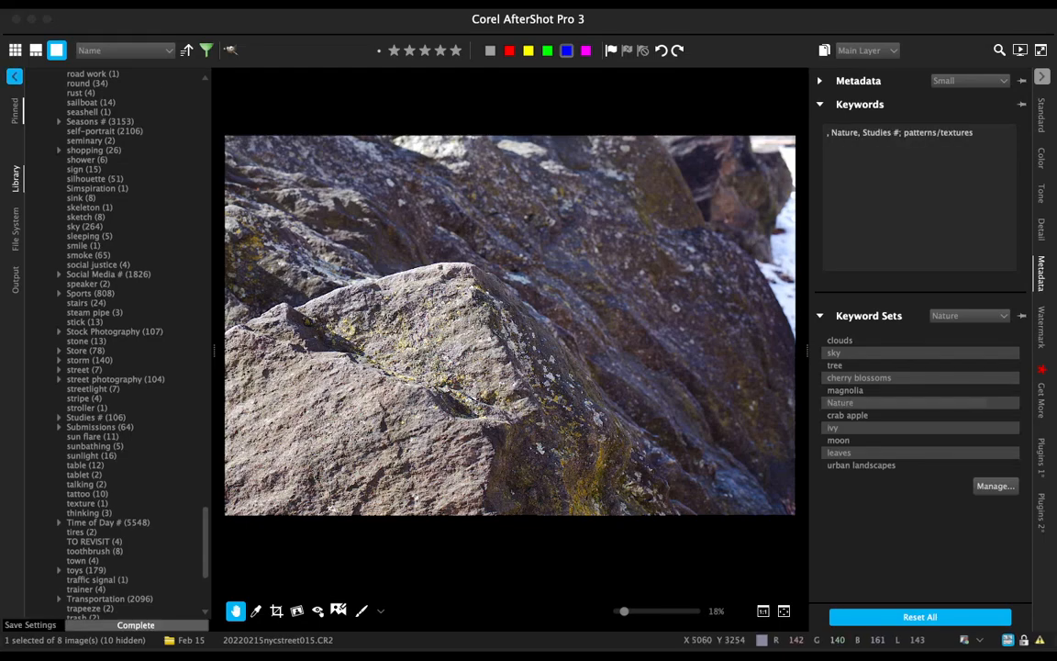
{"action": "left_click", "coordinate": [15, 77]}
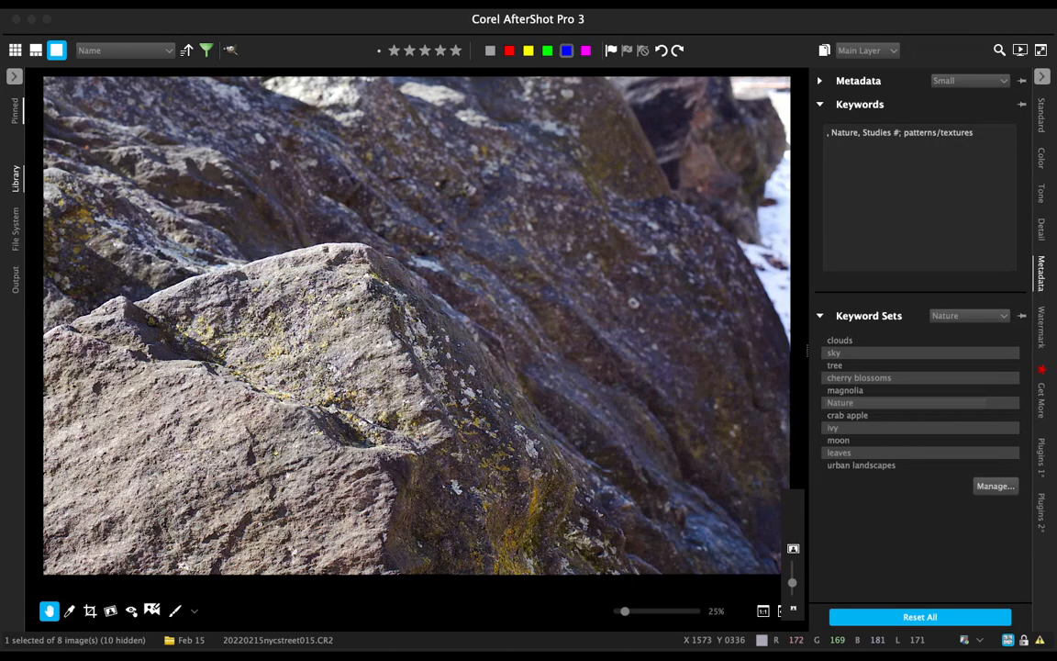
Select 20220215nycstreet017.CR2 in the filmstrip and show it alone in single-image view
{"action": "left_click", "coordinate": [36, 50]}
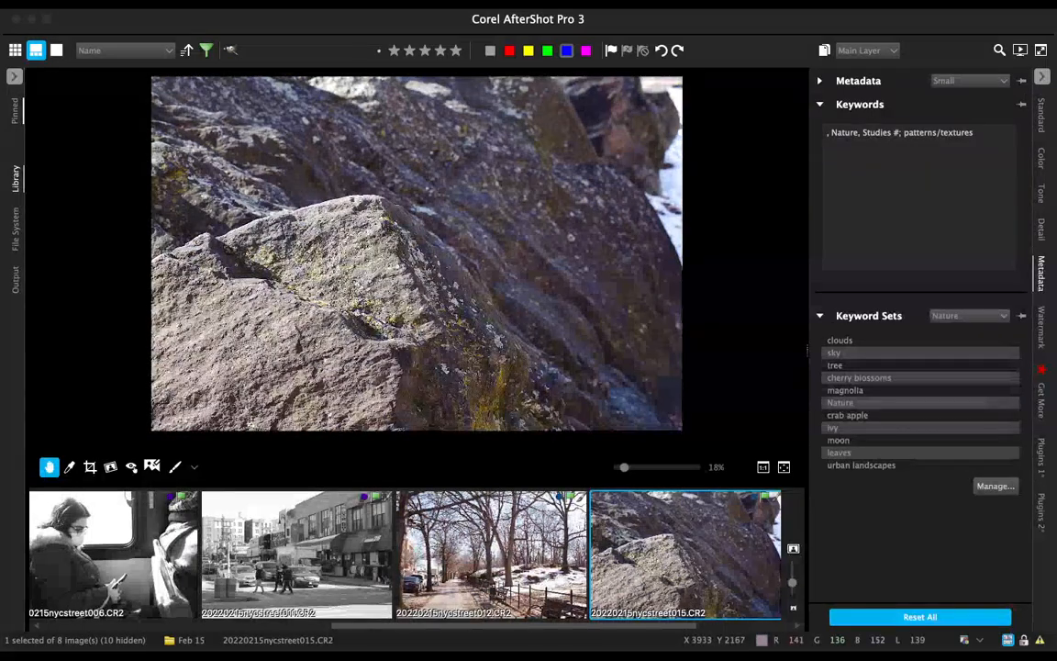
{"action": "left_click_drag", "start_coordinate": [514, 626], "coordinate": [607, 626]}
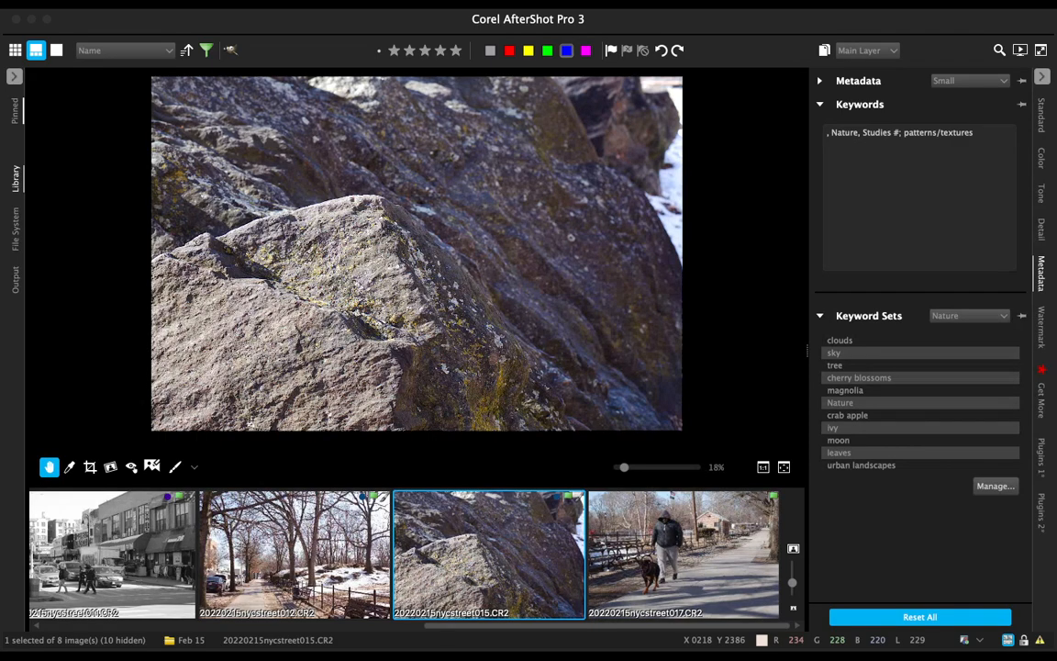
{"action": "left_click", "coordinate": [684, 555]}
{"action": "left_click", "coordinate": [15, 51]}
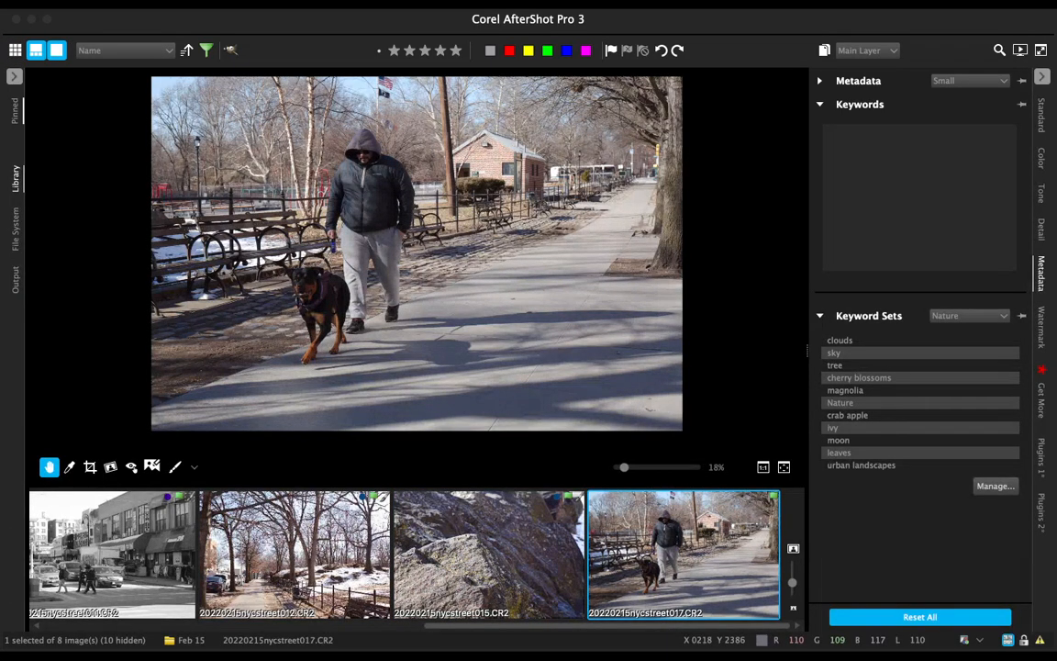
{"action": "left_click", "coordinate": [56, 51]}
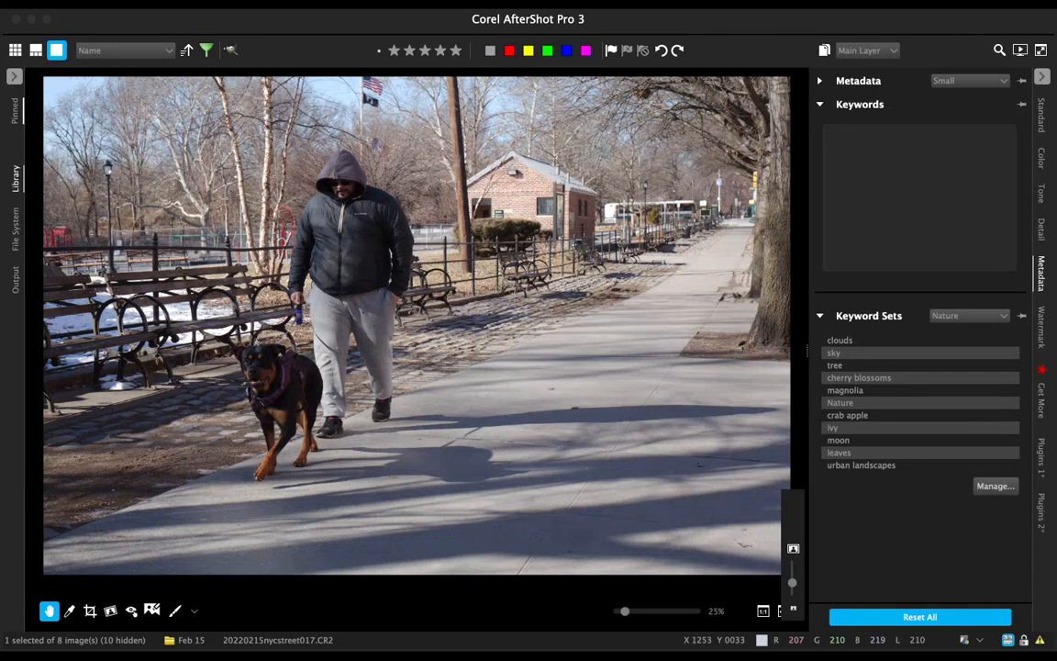
Convert the dog-walker photo to black and white and turn on Sharpening
{"action": "left_click", "coordinate": [1041, 512]}
{"action": "left_click", "coordinate": [833, 187]}
{"action": "left_click", "coordinate": [1041, 116]}
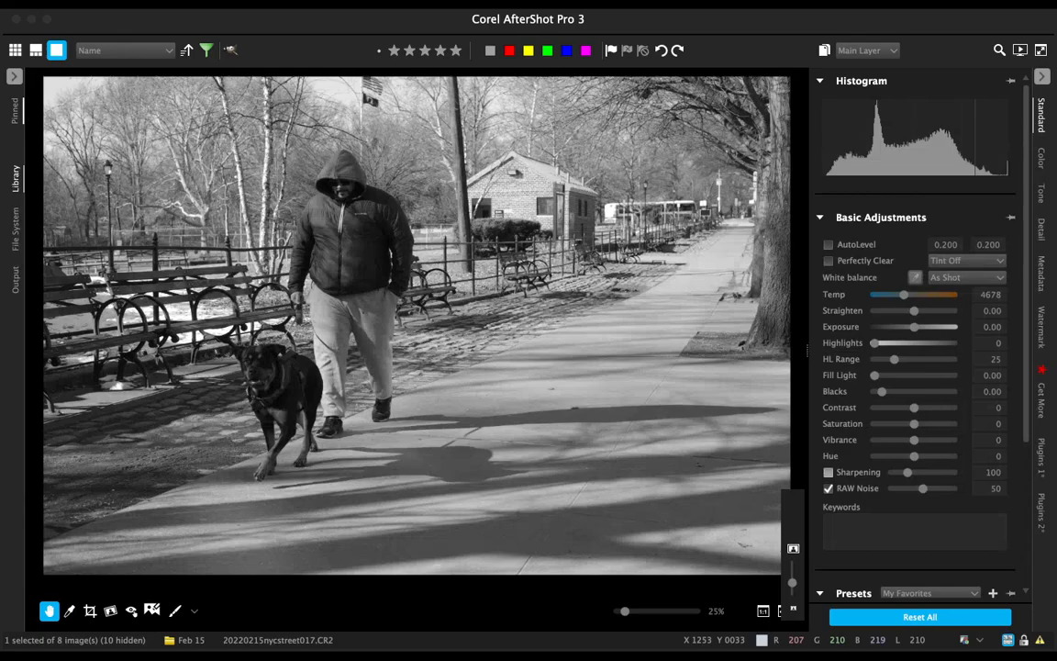
{"action": "left_click", "coordinate": [828, 472]}
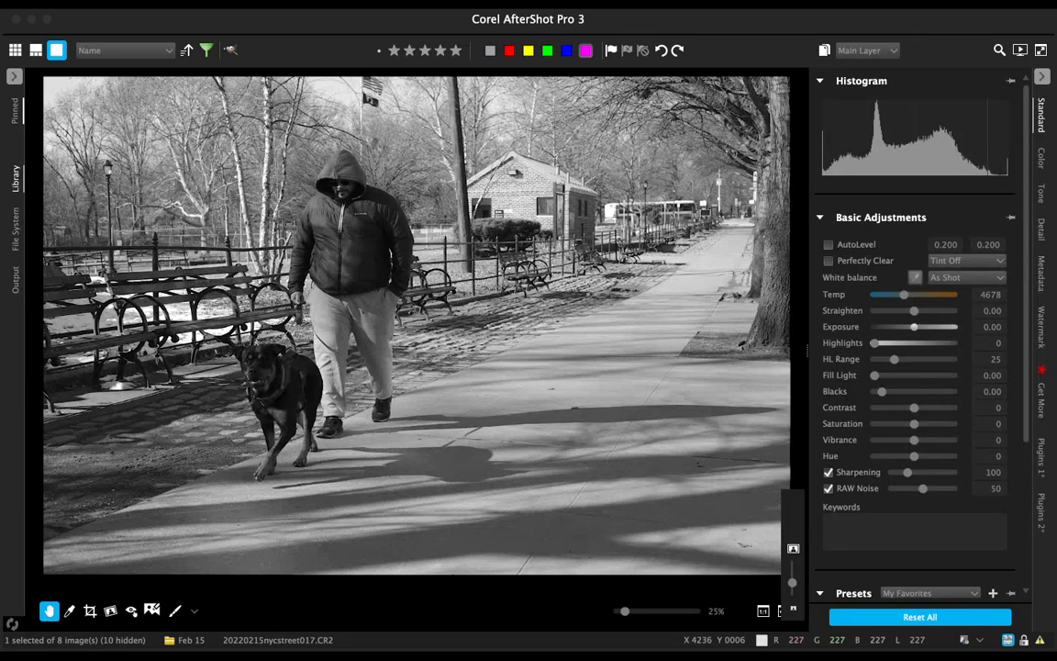
Raise Exposure to 0.42 and Fill Light to 0.40, then view the whole photo
{"action": "left_click_drag", "start_coordinate": [914, 327], "coordinate": [919, 327]}
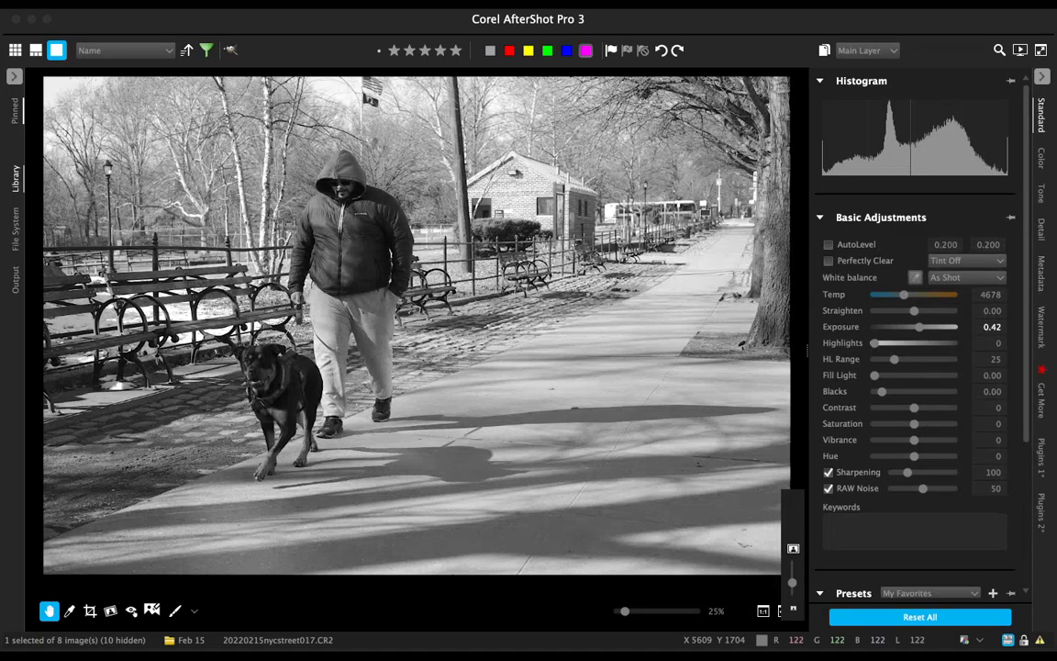
{"action": "mouse_move", "coordinate": [874, 375]}
{"action": "left_mouse_down"}
{"action": "mouse_move", "coordinate": [897, 375]}
{"action": "mouse_move", "coordinate": [886, 375]}
{"action": "left_mouse_up"}
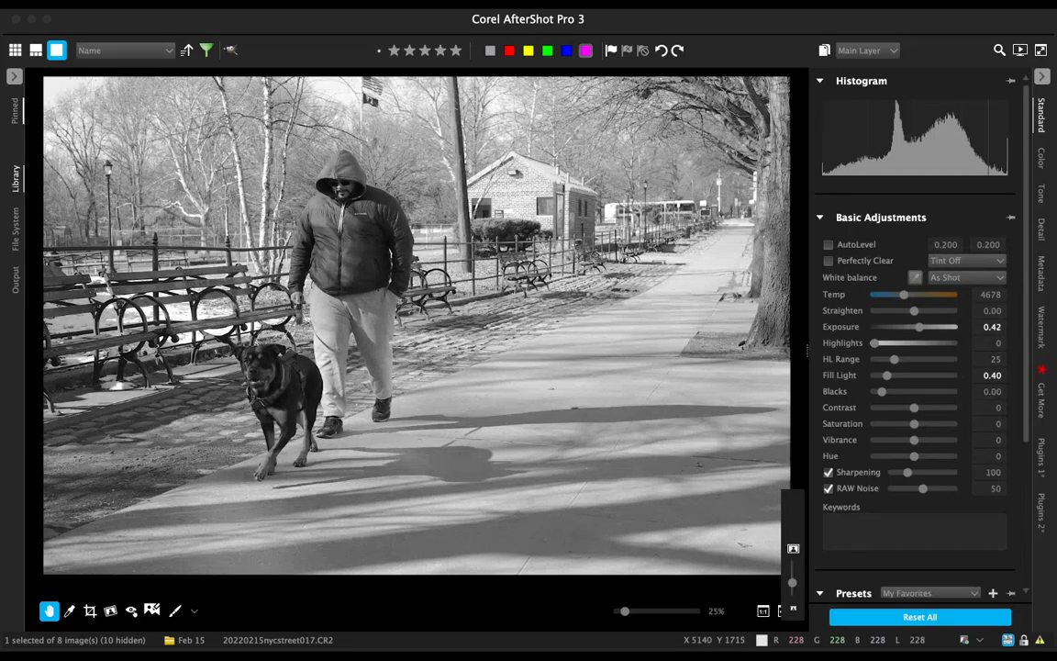
{"action": "scroll", "coordinate": [281, 414], "scroll_direction": "up", "scroll_amount": 5}
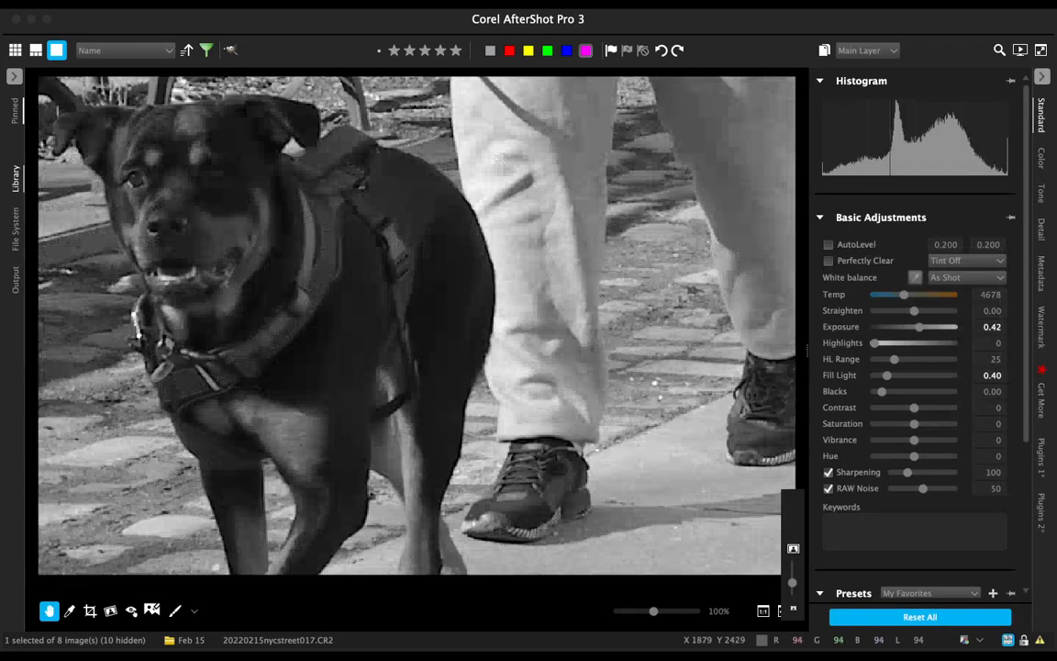
{"action": "scroll", "coordinate": [284, 417], "scroll_direction": "down", "scroll_amount": 5}
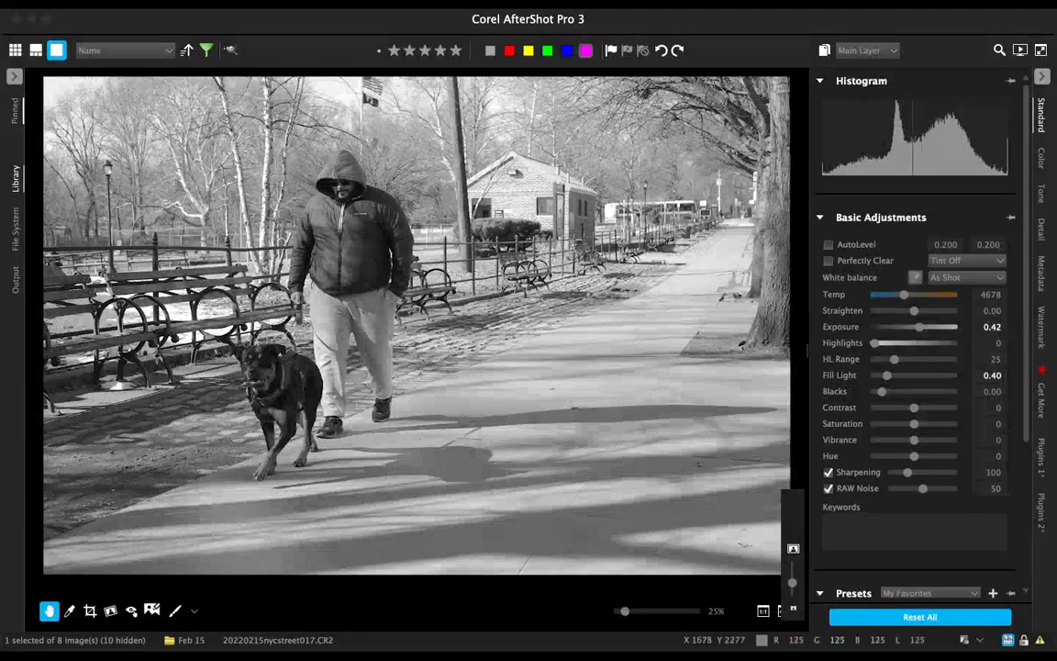
{"action": "scroll", "coordinate": [257, 358], "scroll_direction": "up", "scroll_amount": 5}
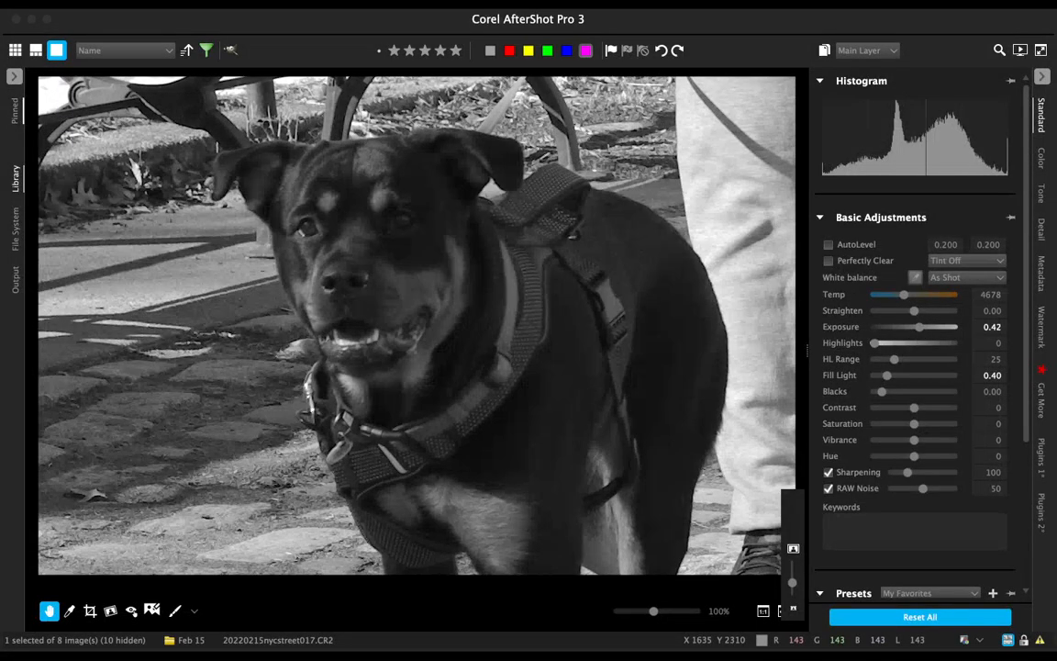
{"action": "double_click", "coordinate": [489, 404]}
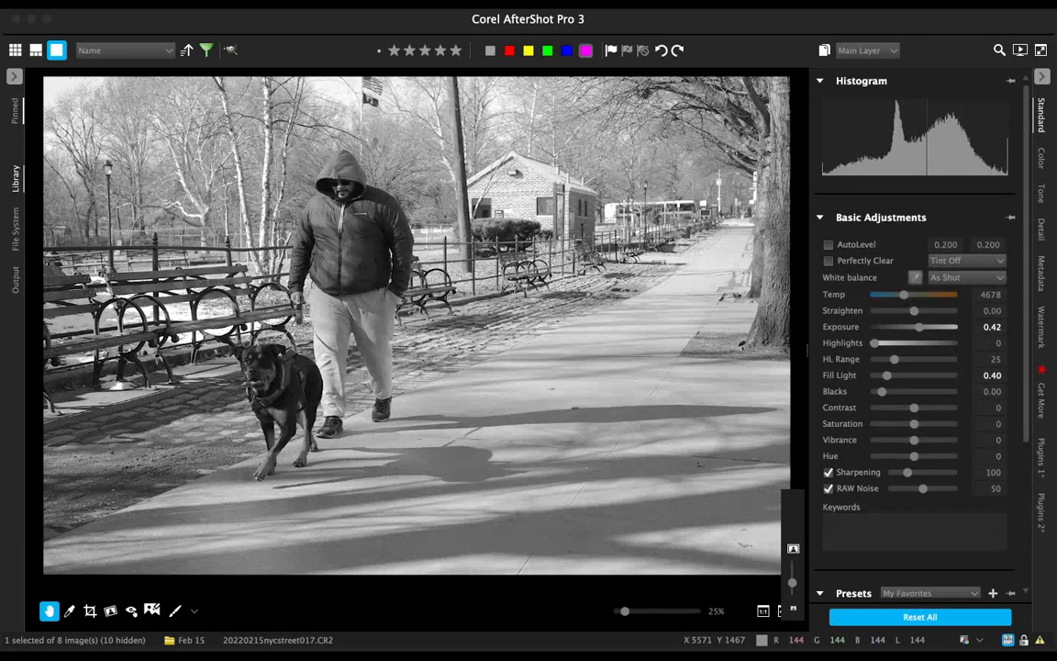
Tag photo 017 with street photography from the General set and Bronx Park from Parks
{"action": "left_click", "coordinate": [1042, 274]}
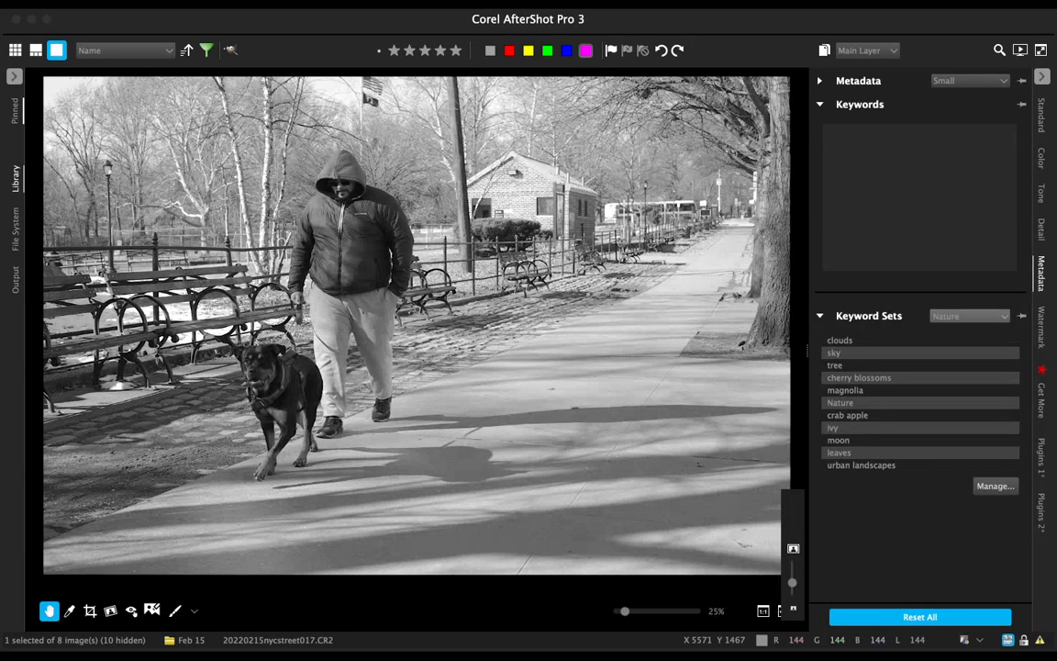
{"action": "left_click", "coordinate": [963, 317]}
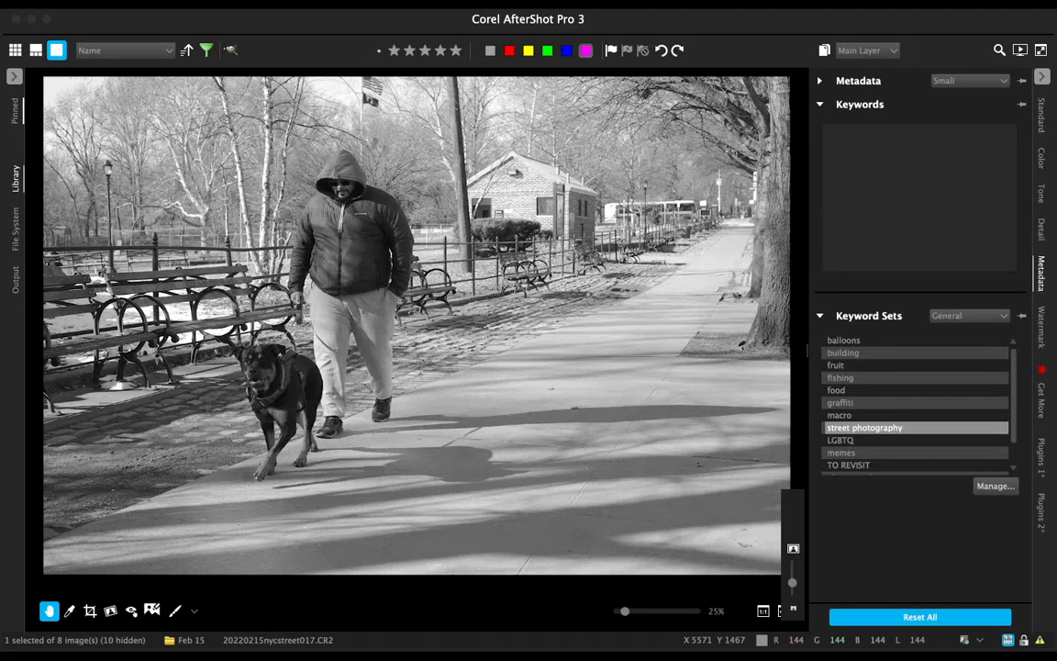
{"action": "left_click", "coordinate": [864, 428]}
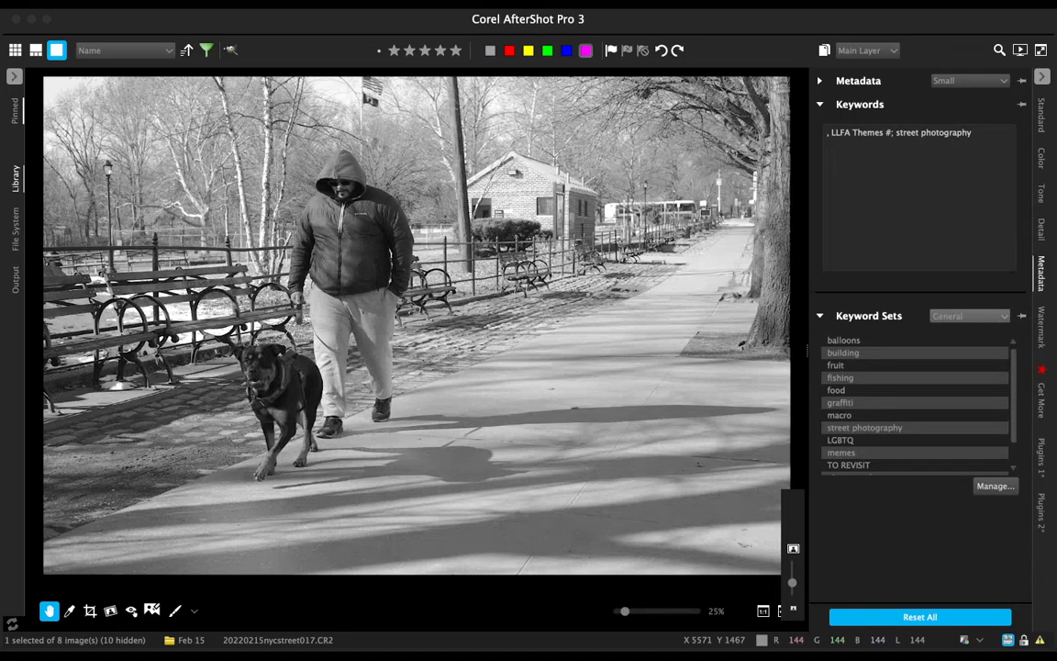
{"action": "left_click", "coordinate": [964, 352]}
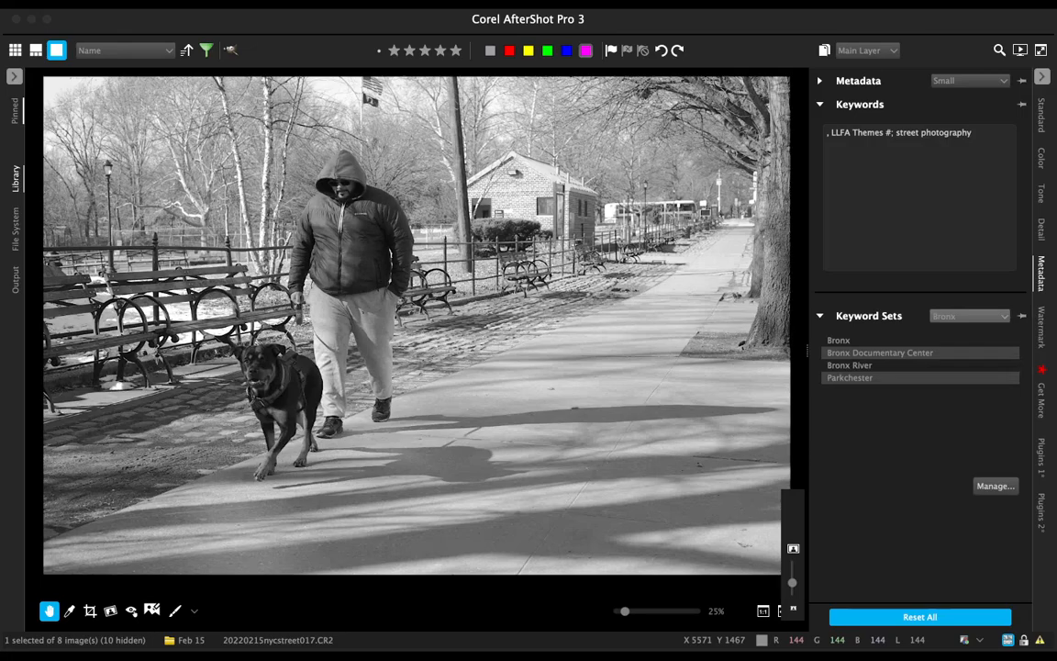
{"action": "left_click", "coordinate": [963, 353]}
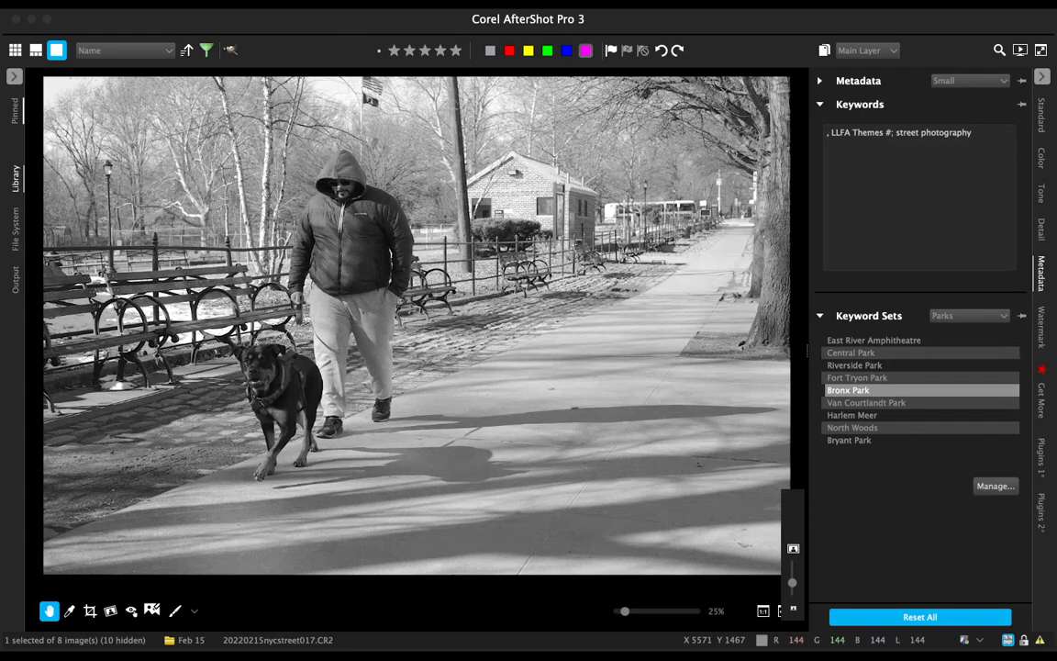
{"action": "left_click", "coordinate": [848, 390]}
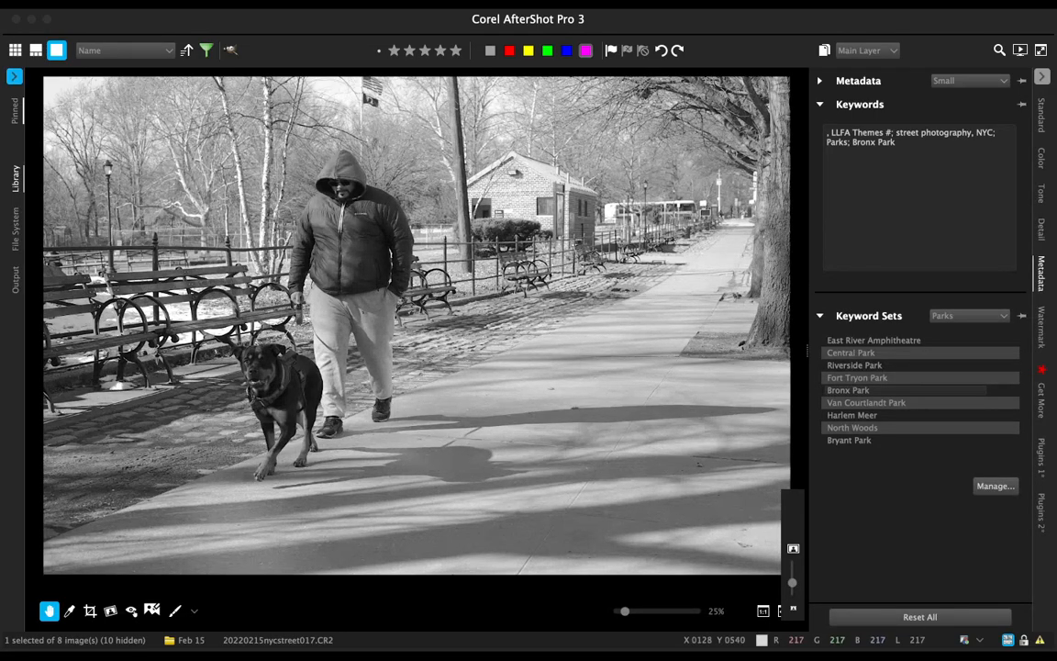
Browse the Library catalog tree down to the Feb 15 folder under Street Photography 2022
{"action": "left_click", "coordinate": [14, 76]}
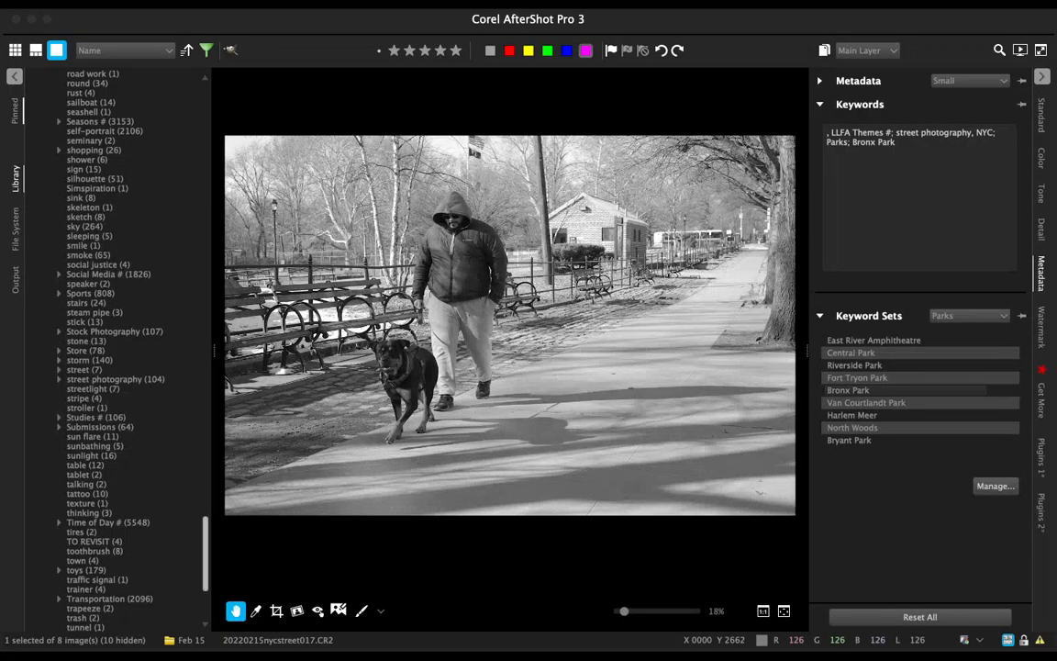
{"action": "scroll", "coordinate": [110, 348], "scroll_direction": "up", "scroll_amount": 20}
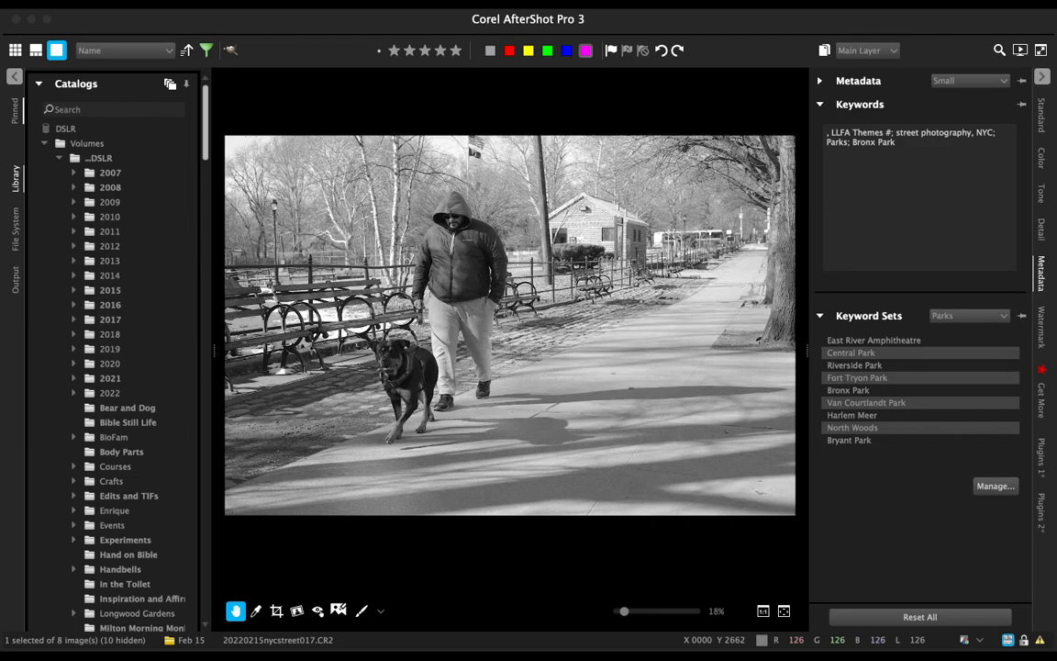
{"action": "scroll", "coordinate": [110, 349], "scroll_direction": "down", "scroll_amount": 5}
{"action": "scroll", "coordinate": [110, 348], "scroll_direction": "down", "scroll_amount": 15}
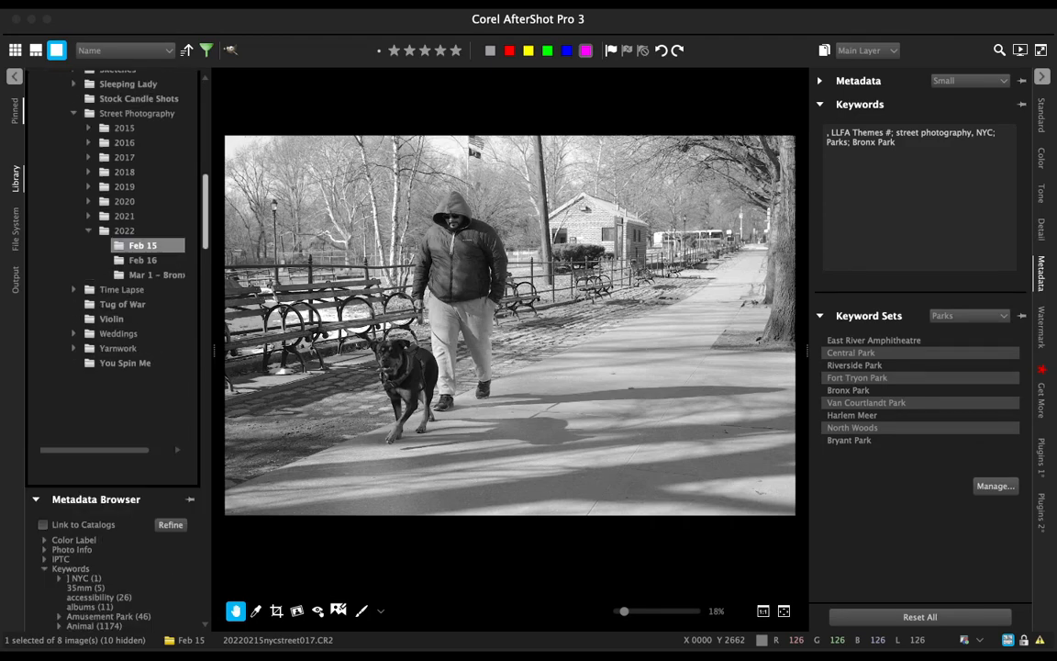
{"action": "scroll", "coordinate": [110, 349], "scroll_direction": "up", "scroll_amount": 20}
{"action": "left_click", "coordinate": [66, 129]}
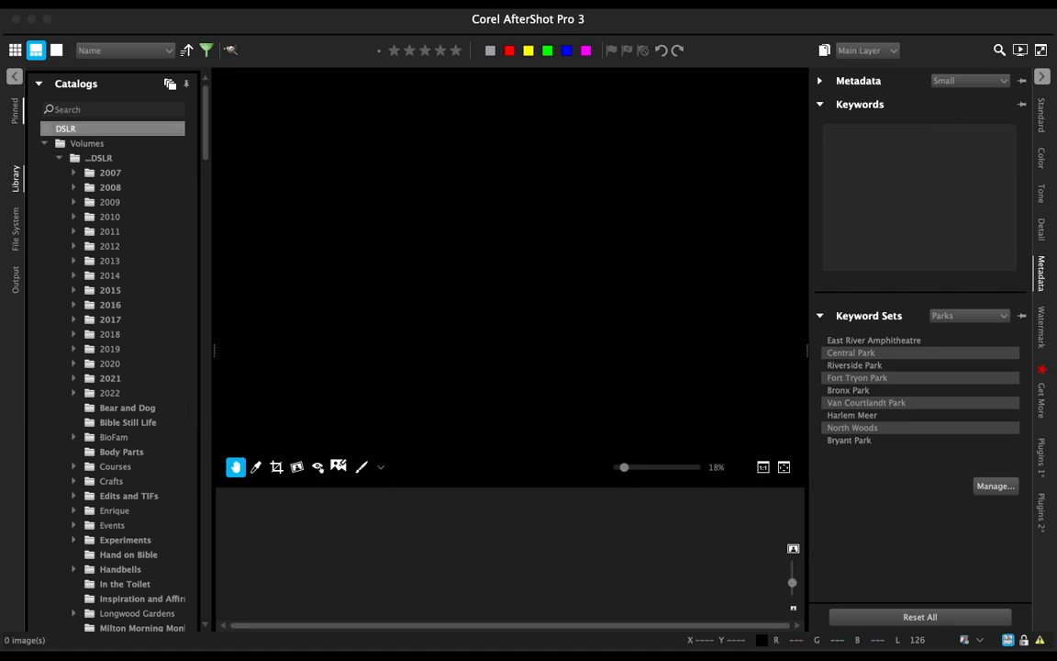
{"action": "left_click", "coordinate": [87, 143]}
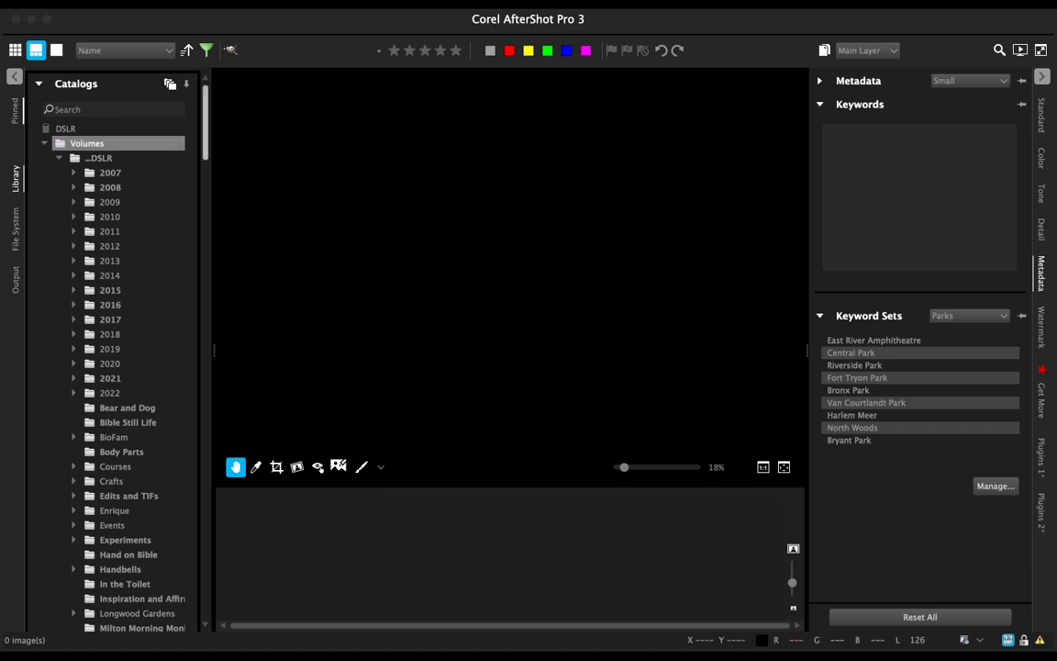
{"action": "scroll", "coordinate": [110, 349], "scroll_direction": "down", "scroll_amount": 15}
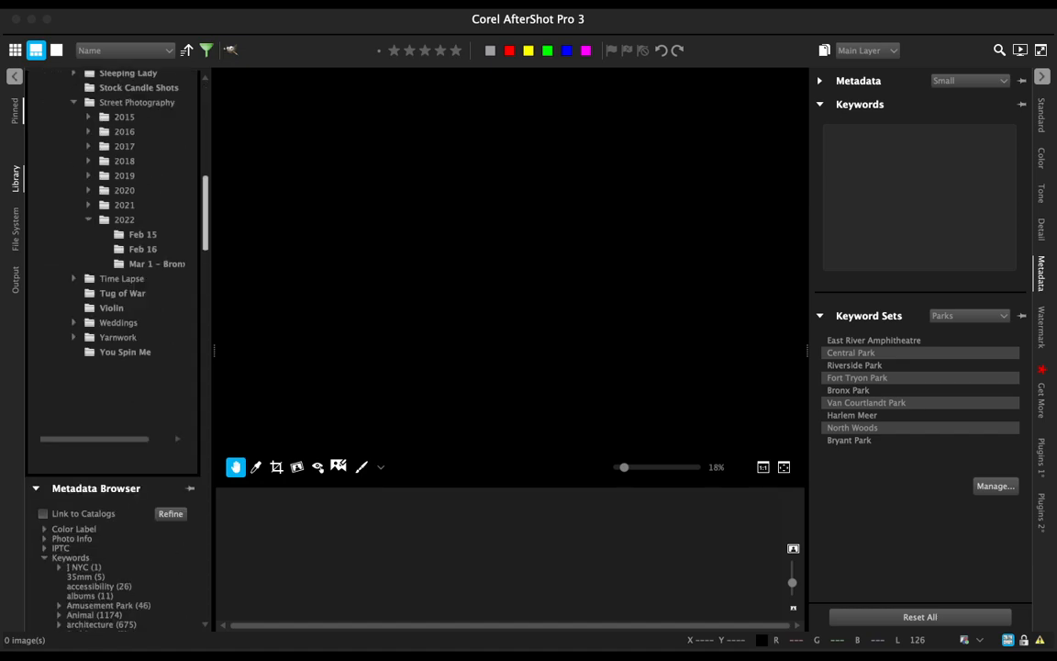
{"action": "left_click_drag", "start_coordinate": [206, 213], "coordinate": [205, 205]}
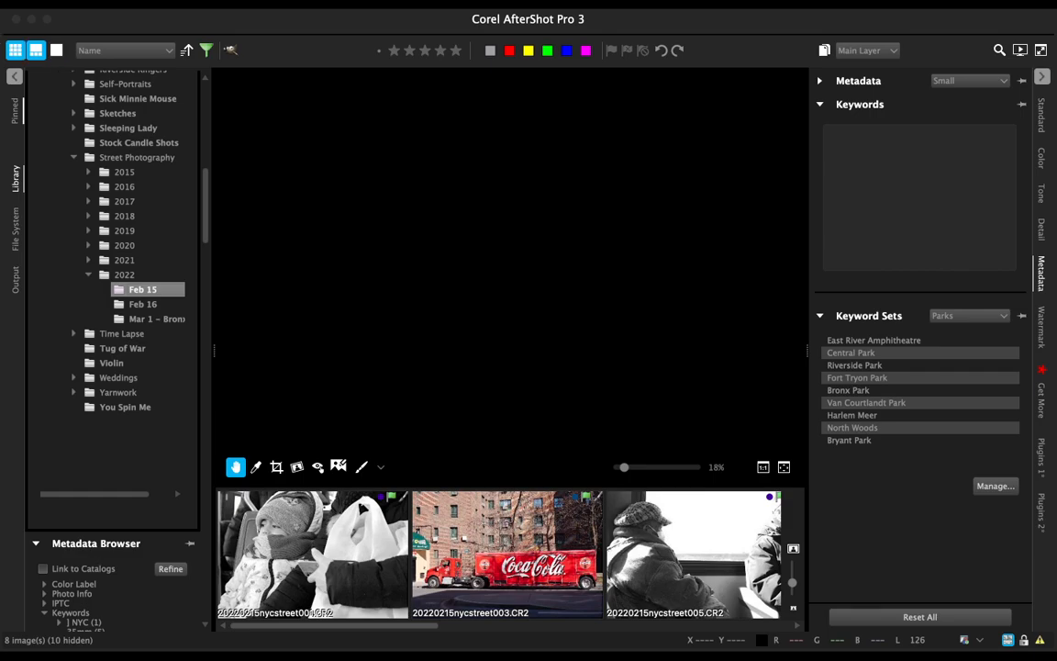
Run the LLFA Patreon batch on photos 001, 006 and 017, then select 005 and 011 together
{"action": "left_click", "coordinate": [14, 49]}
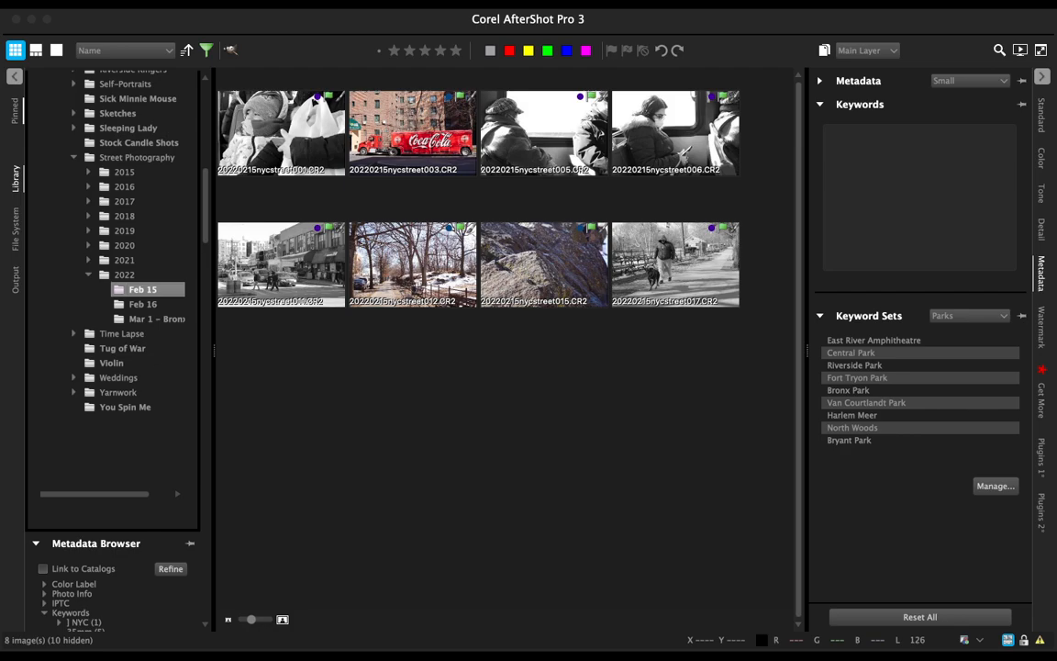
{"action": "left_click", "coordinate": [282, 133]}
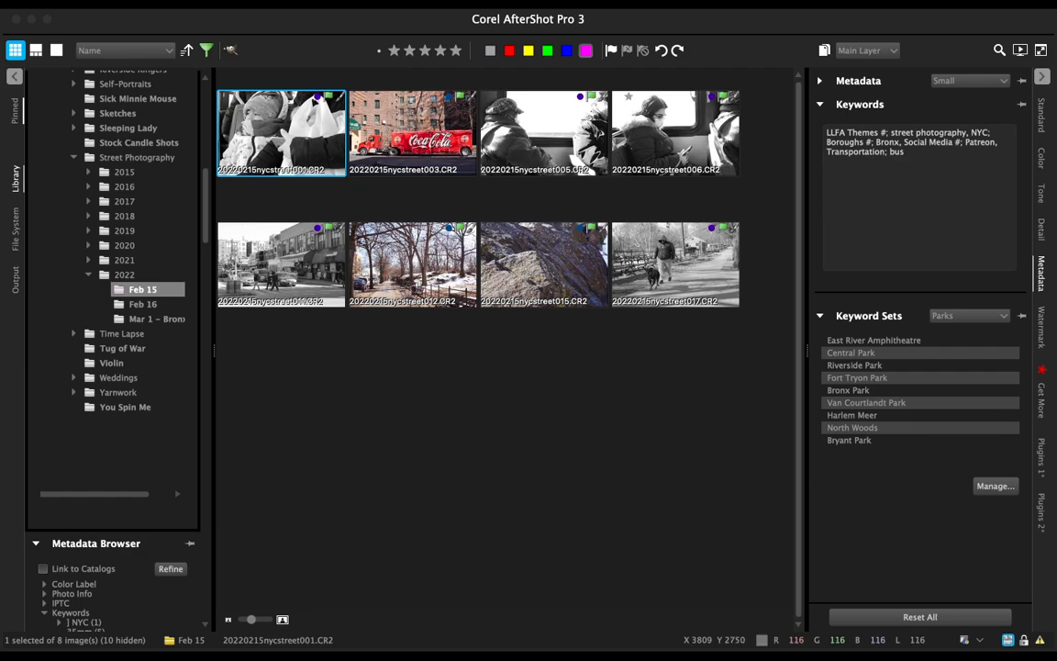
{"action": "left_click", "coordinate": [697, 151], "text": "super"}
{"action": "left_click", "coordinate": [680, 268], "text": "super"}
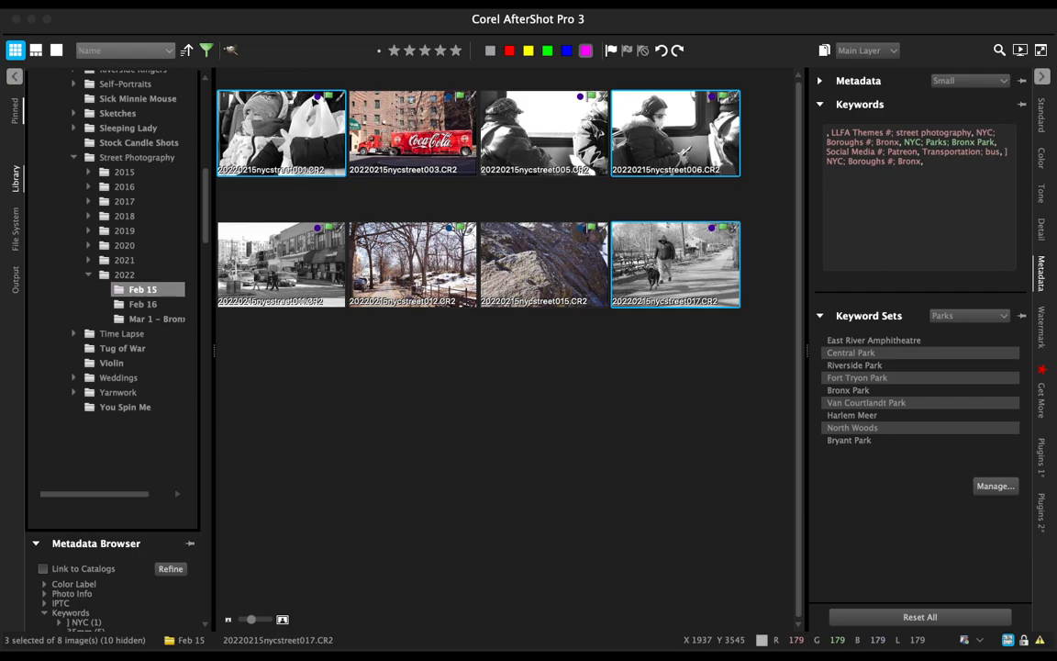
{"action": "key", "text": "f"}
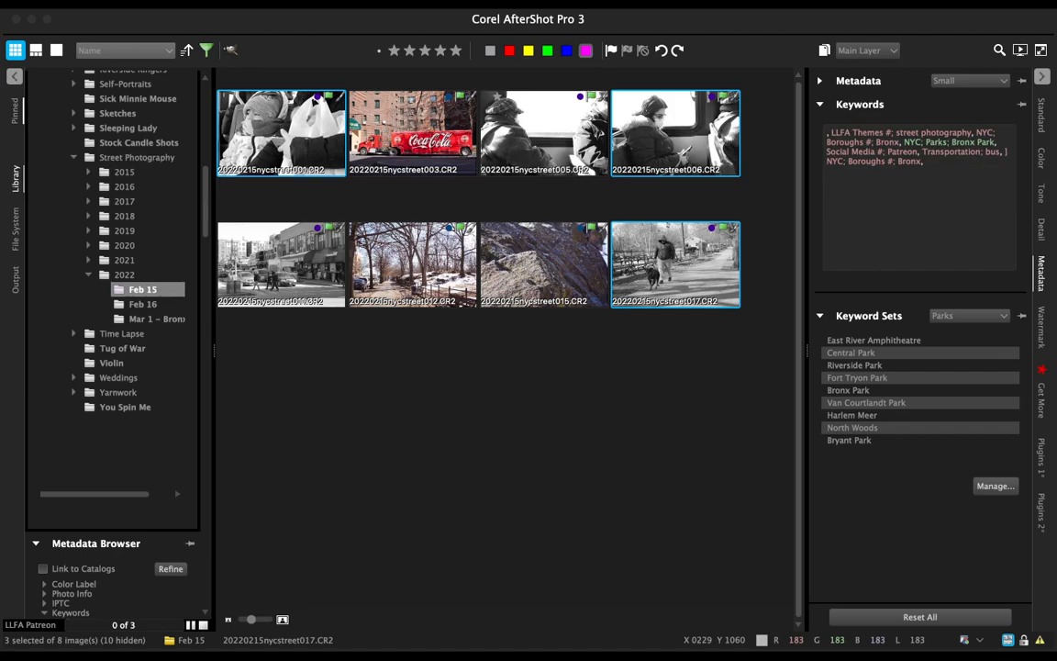
{"action": "left_click", "coordinate": [544, 134]}
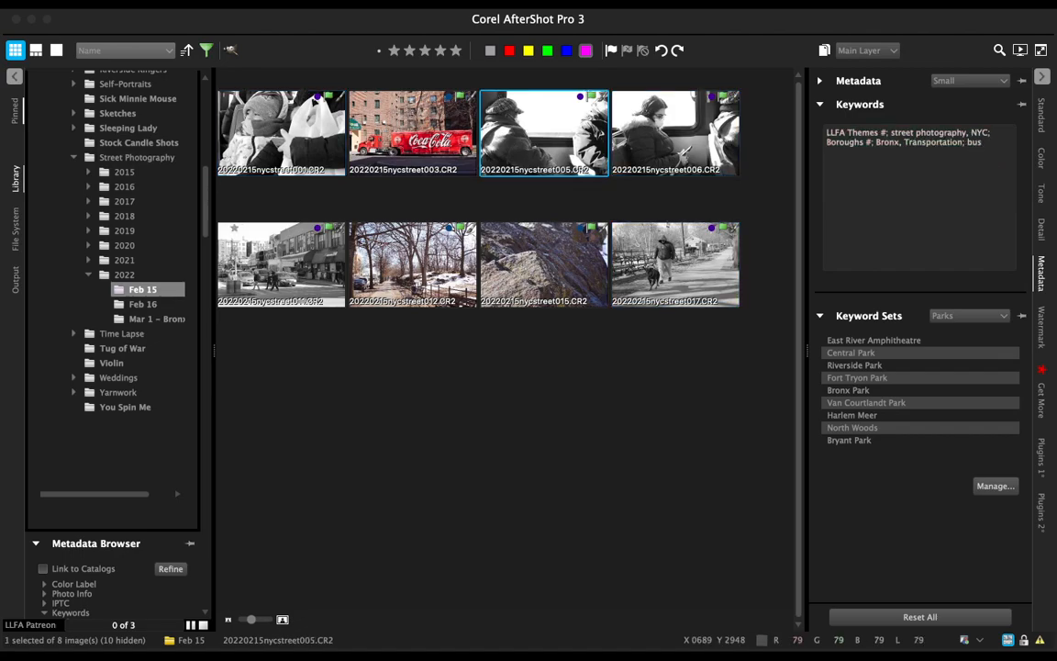
{"action": "left_click", "coordinate": [266, 231], "text": "super"}
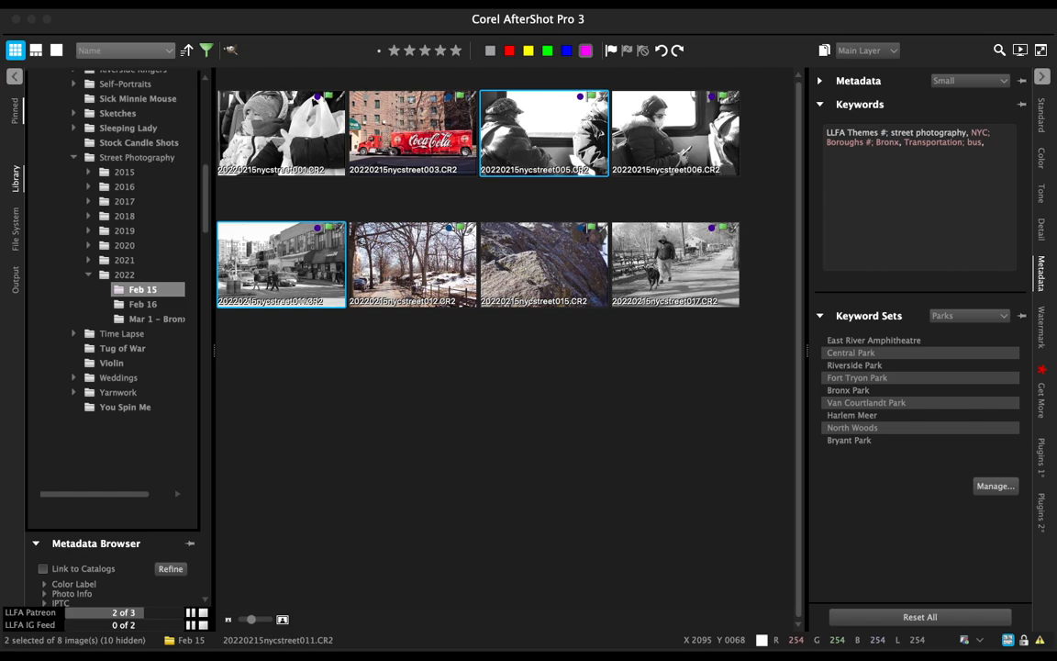
Compare keywords of truck photo 003, park photo 012 and rock photo 015, then deselect everything
{"action": "left_click", "coordinate": [412, 134]}
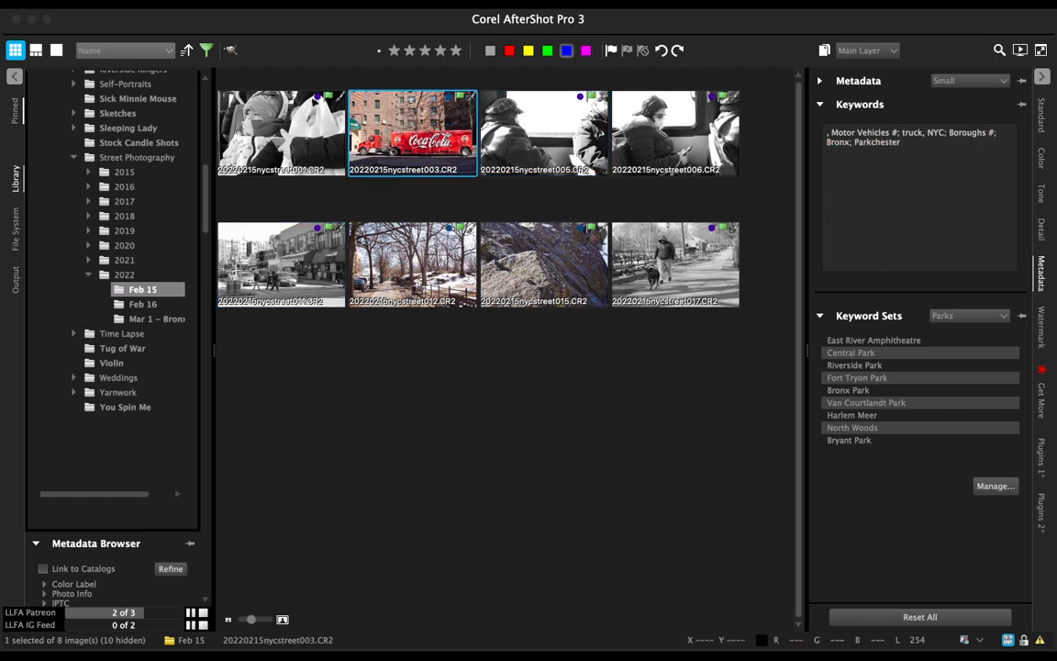
{"action": "left_click", "coordinate": [412, 265], "text": "super"}
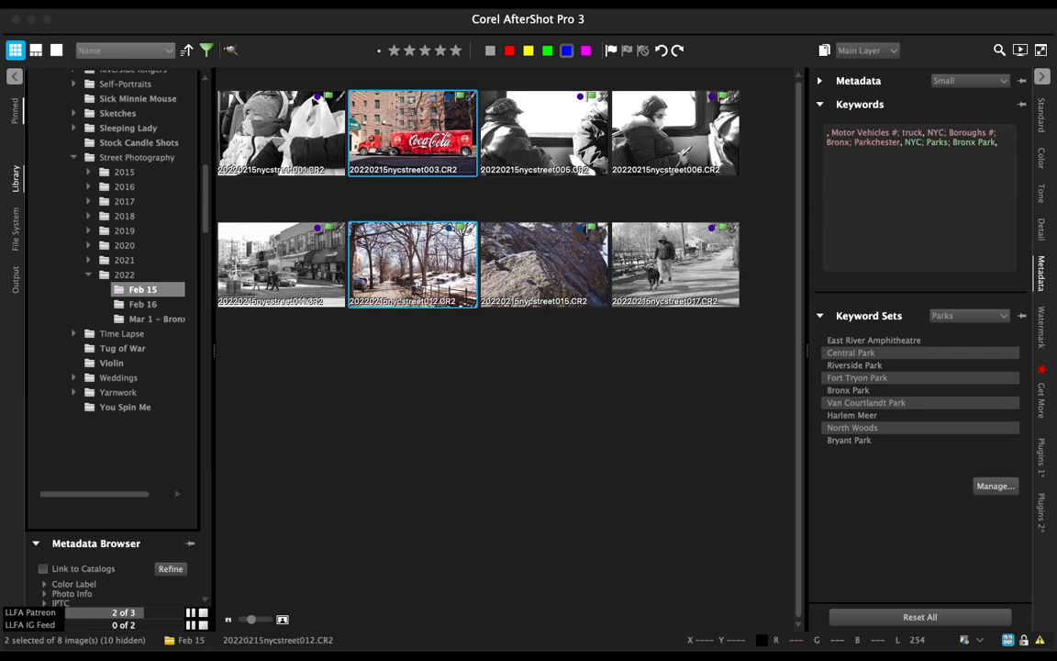
{"action": "left_click", "coordinate": [544, 265], "text": "super"}
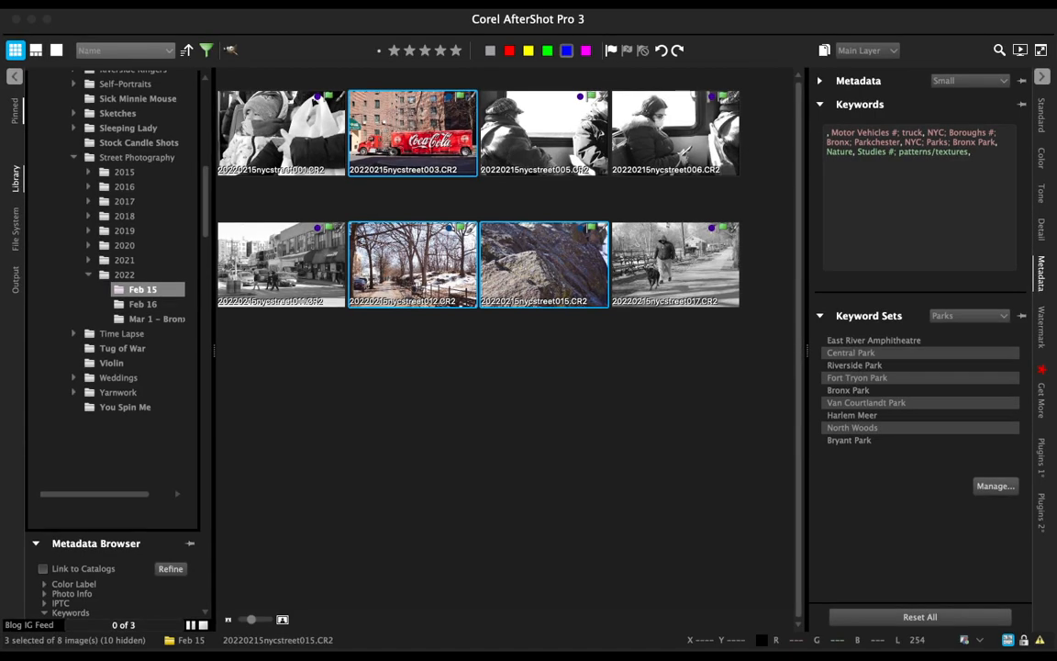
{"action": "left_click", "coordinate": [639, 198]}
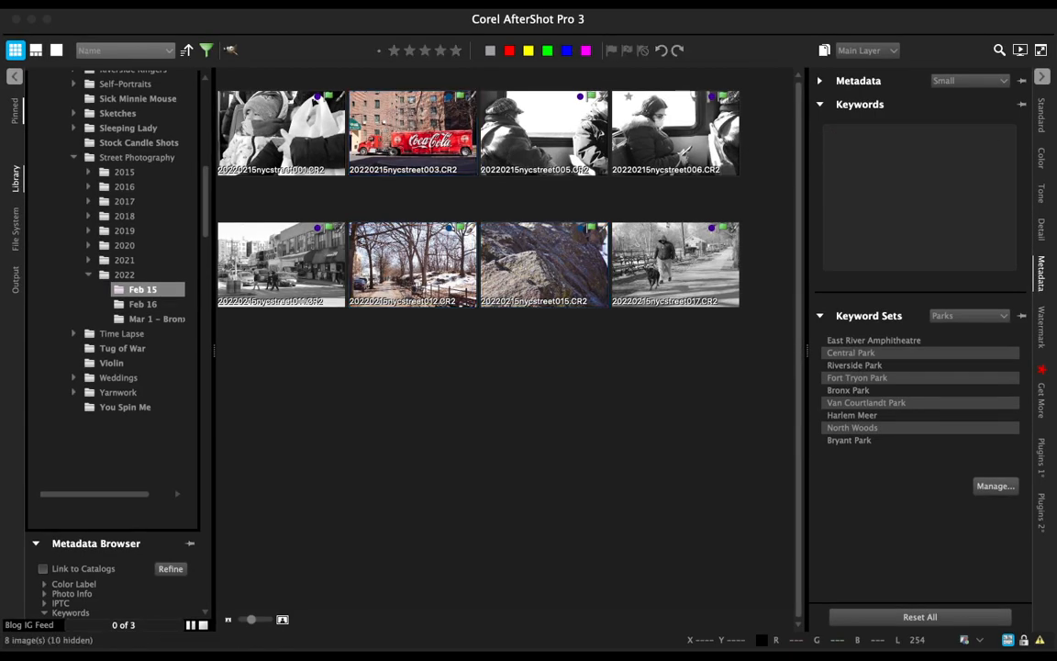
Check photo 006's keywords, then show Coca-Cola truck photo 003 alone in single-image view
{"action": "left_click", "coordinate": [663, 137]}
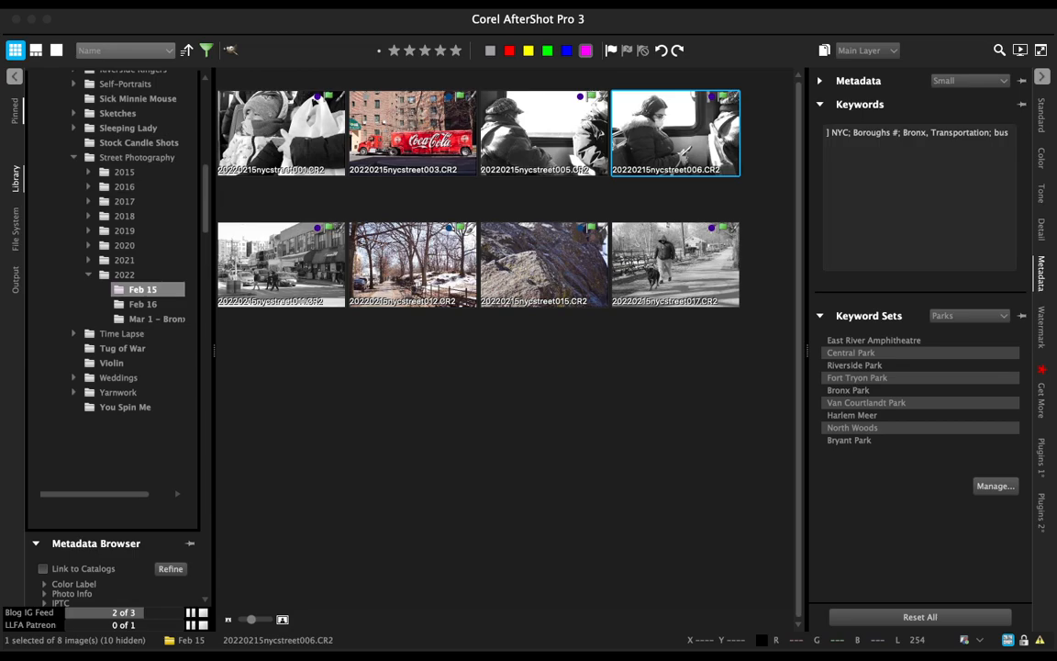
{"action": "left_click", "coordinate": [395, 131]}
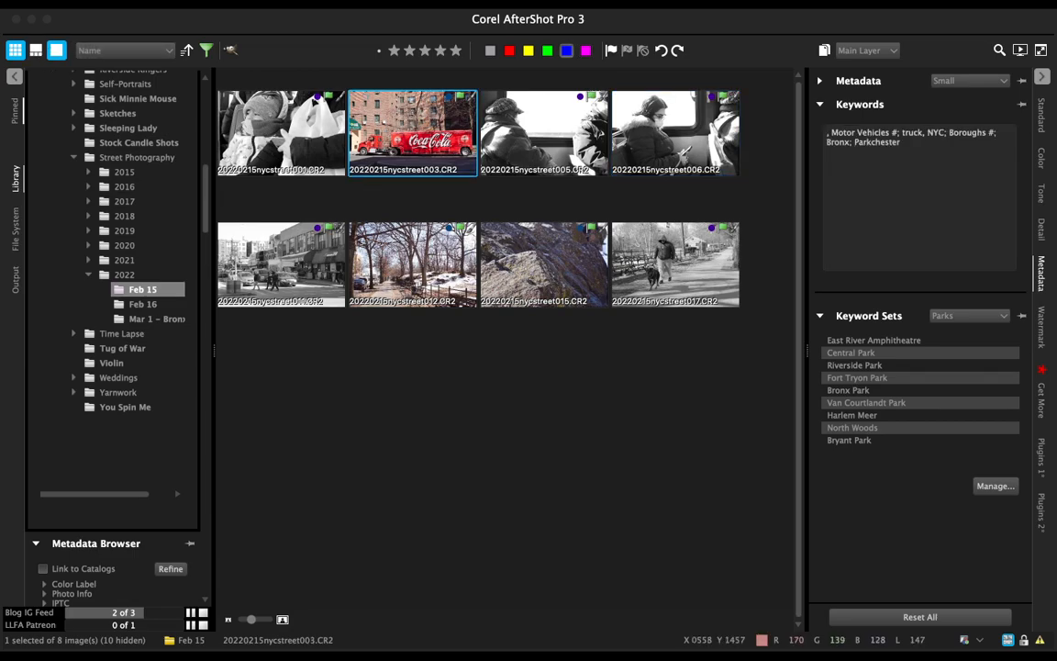
{"action": "left_click", "coordinate": [56, 50]}
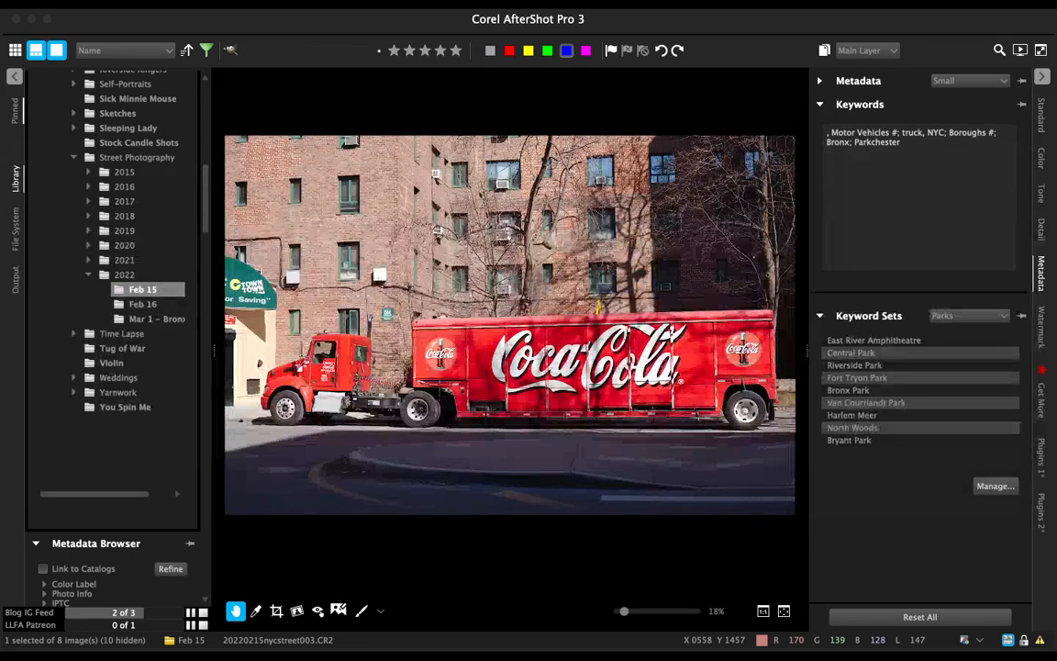
Inspect the truck photo with the crop tool in filmstrip view, then go back to the grid
{"action": "left_click", "coordinate": [36, 50]}
{"action": "key", "text": "c"}
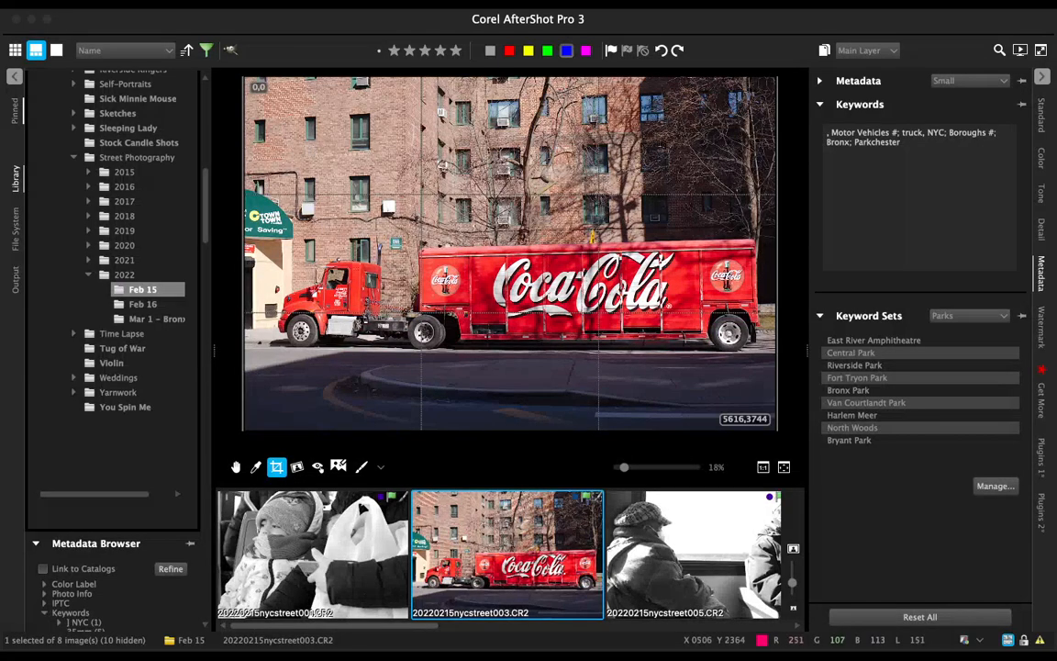
{"action": "left_click", "coordinate": [15, 50]}
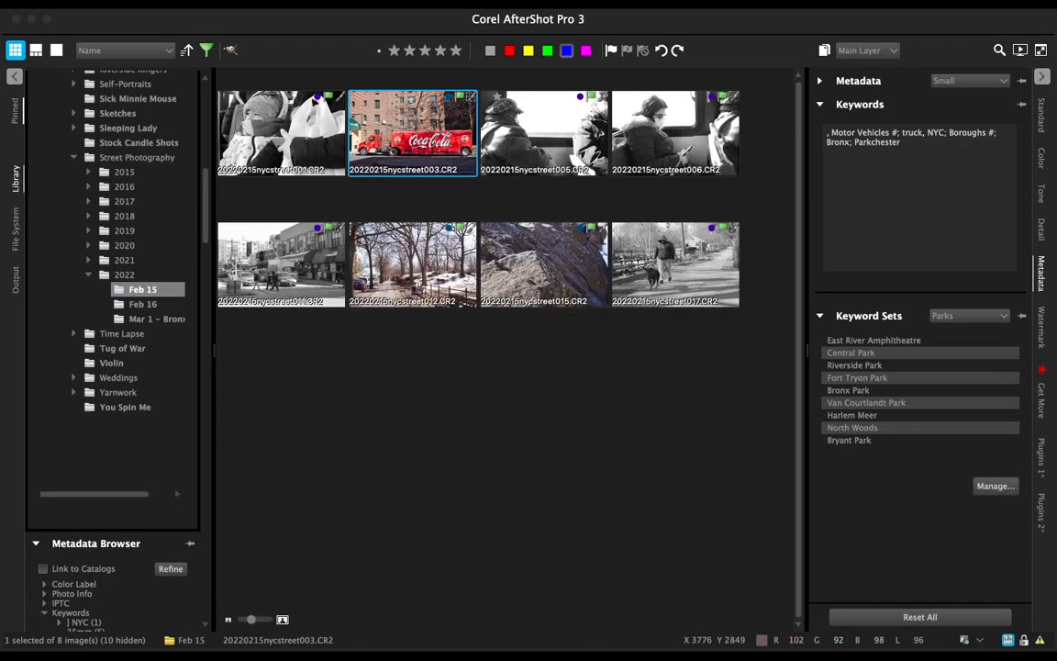
Select 20220215nycstreet006.CR2 to show its keywords NYC, Bronx, Transportation and bus
{"action": "left_click", "coordinate": [676, 137]}
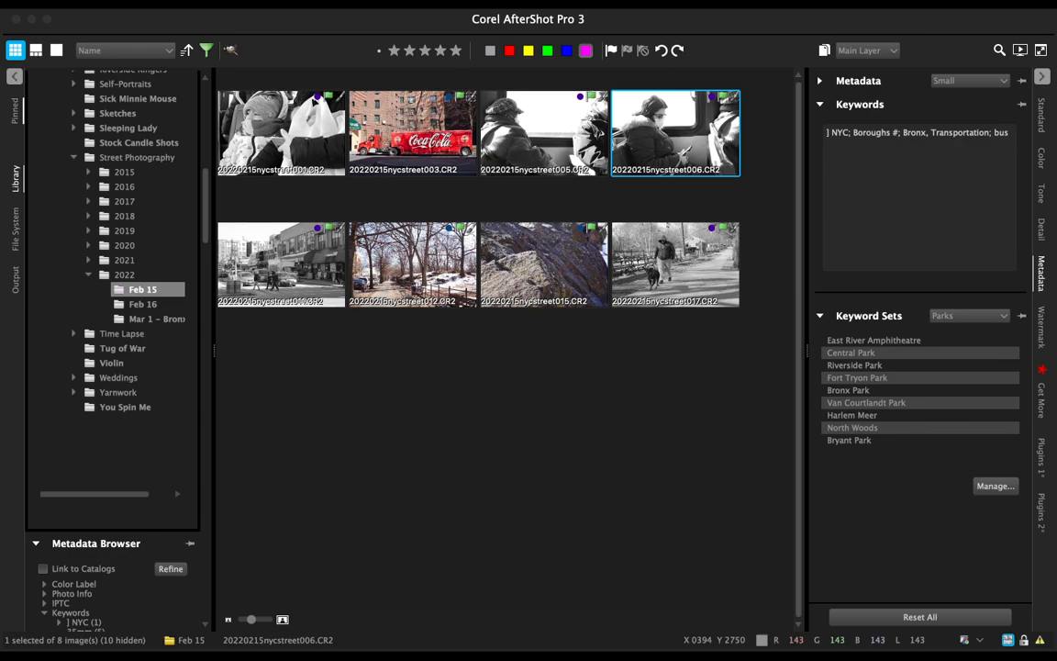
Open 20220215nycstreet003.CR2 in the standard view above the Feb 15 filmstrip
{"action": "left_click", "coordinate": [369, 142]}
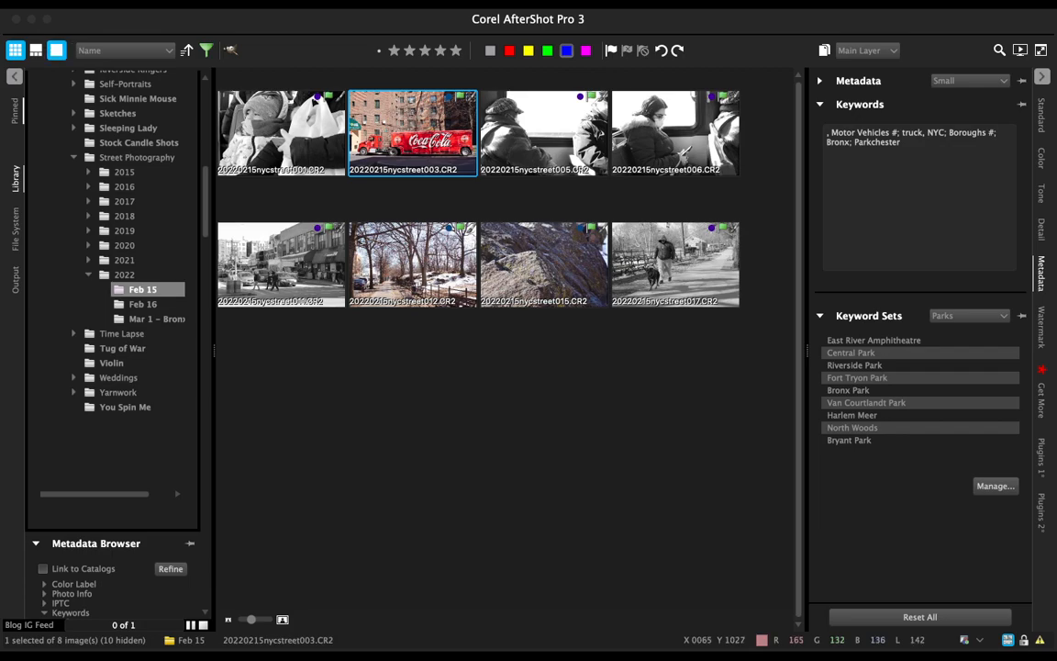
{"action": "left_click", "coordinate": [35, 50]}
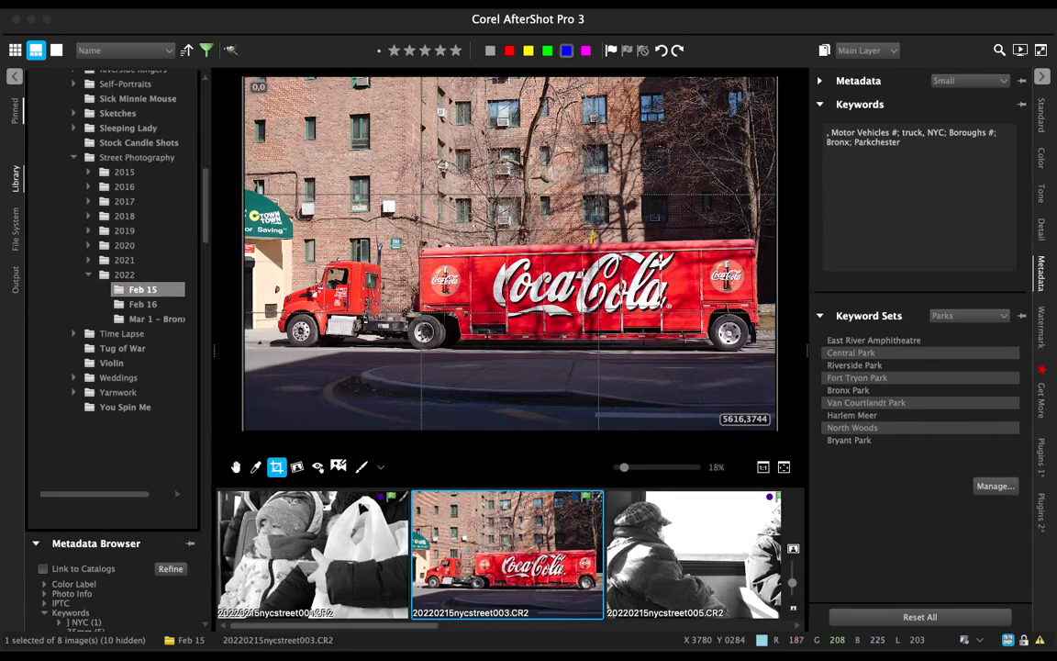
Leave the crop tool and pan the truck photo while checking its Motor Vehicles, truck, Parkchester keywords
{"action": "key", "text": "c"}
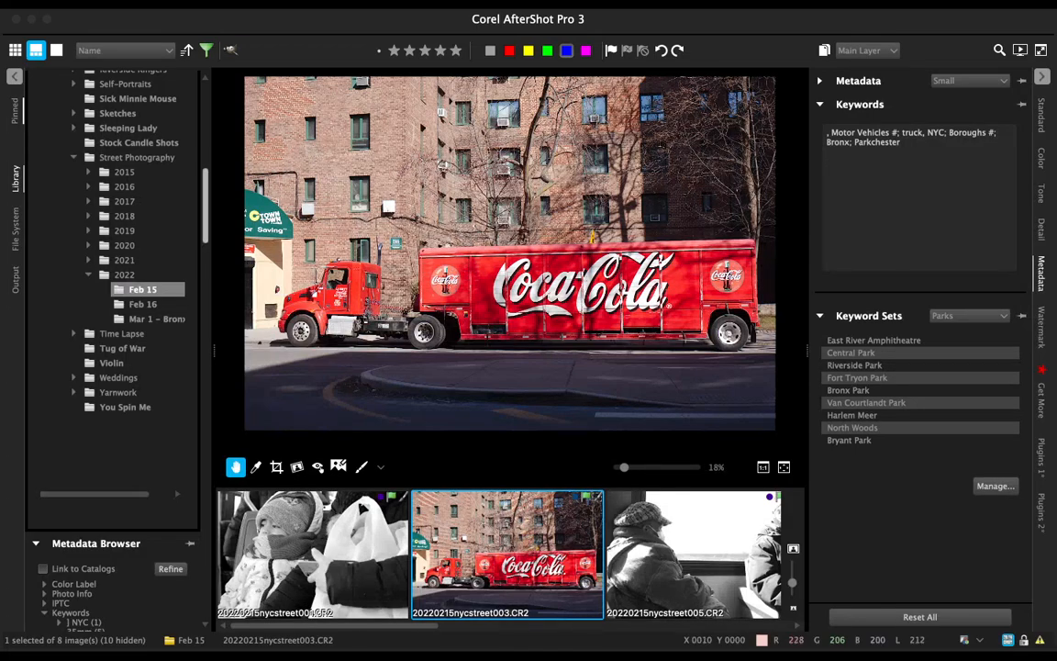
{"action": "left_click_drag", "start_coordinate": [206, 205], "coordinate": [205, 215]}
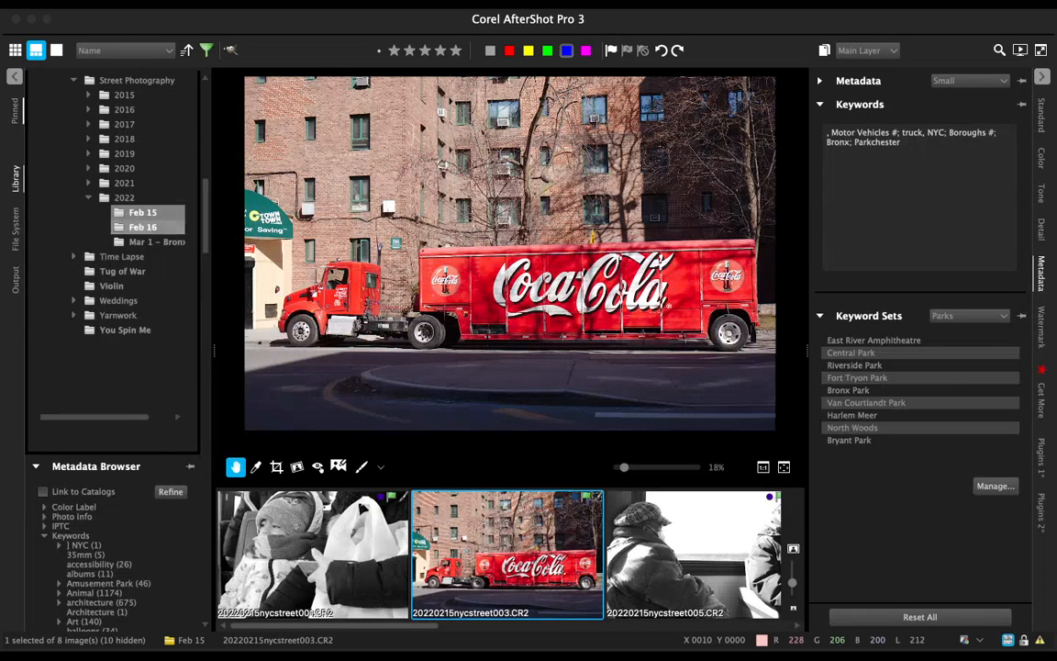
Open Feb 16 photo 20220216nycstreet003.CR2 alone, Library panel hidden, Standard tab showing
{"action": "left_click", "coordinate": [143, 226]}
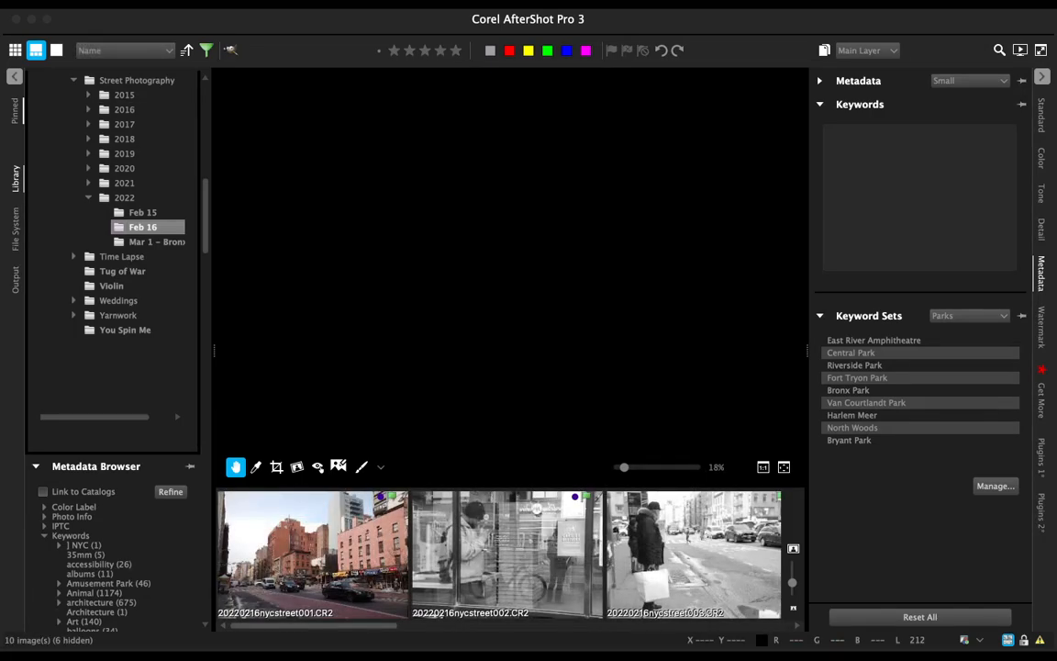
{"action": "left_click", "coordinate": [14, 51]}
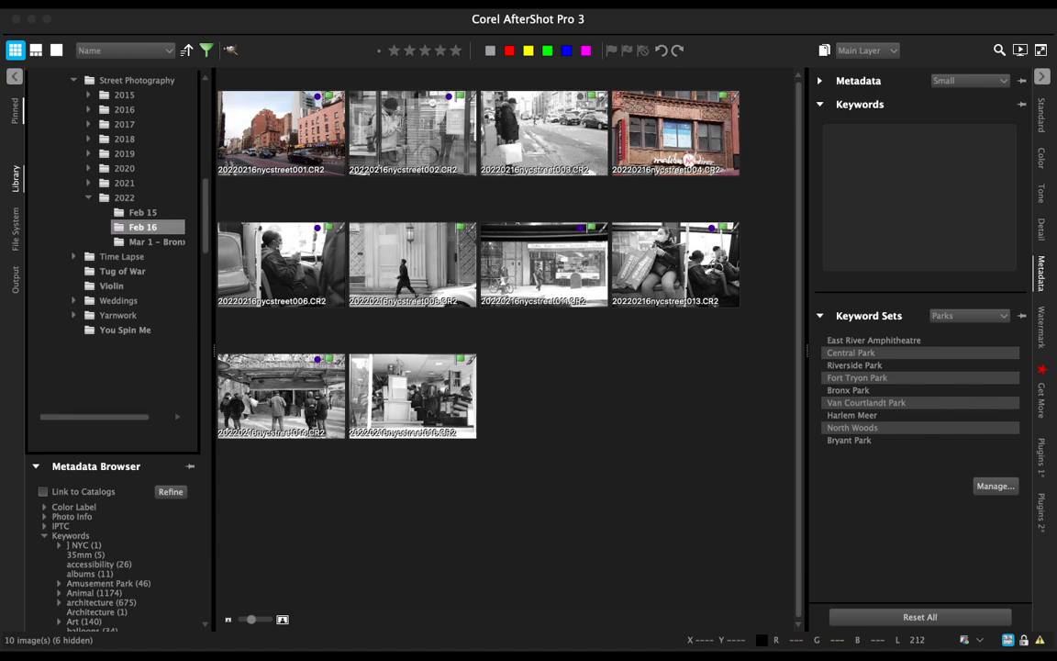
{"action": "left_click", "coordinate": [544, 133]}
{"action": "left_click", "coordinate": [56, 51]}
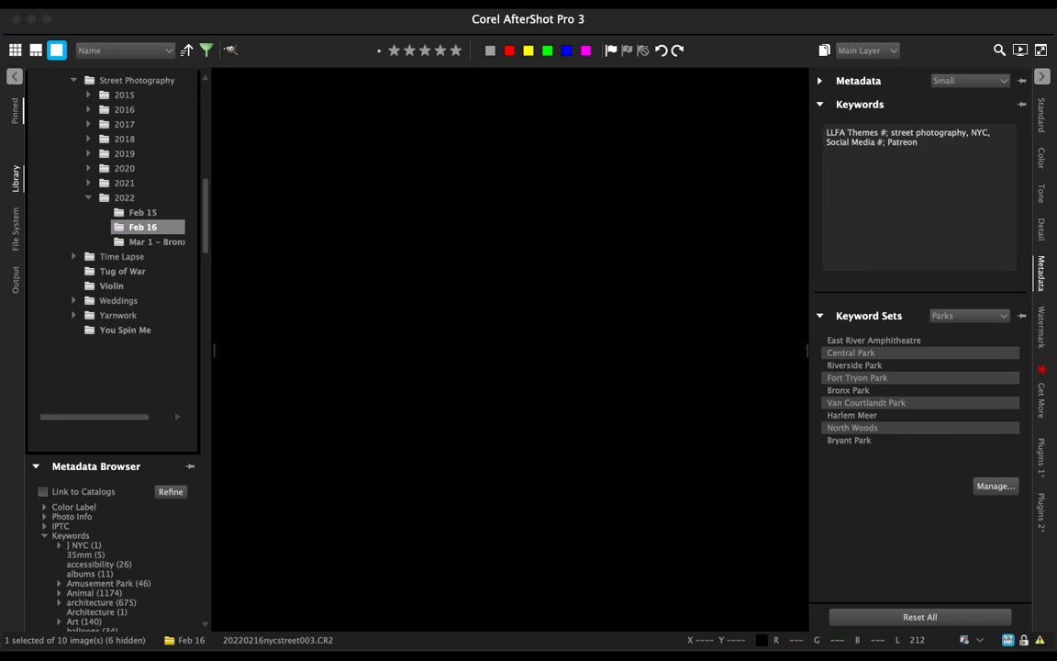
{"action": "left_click", "coordinate": [15, 76]}
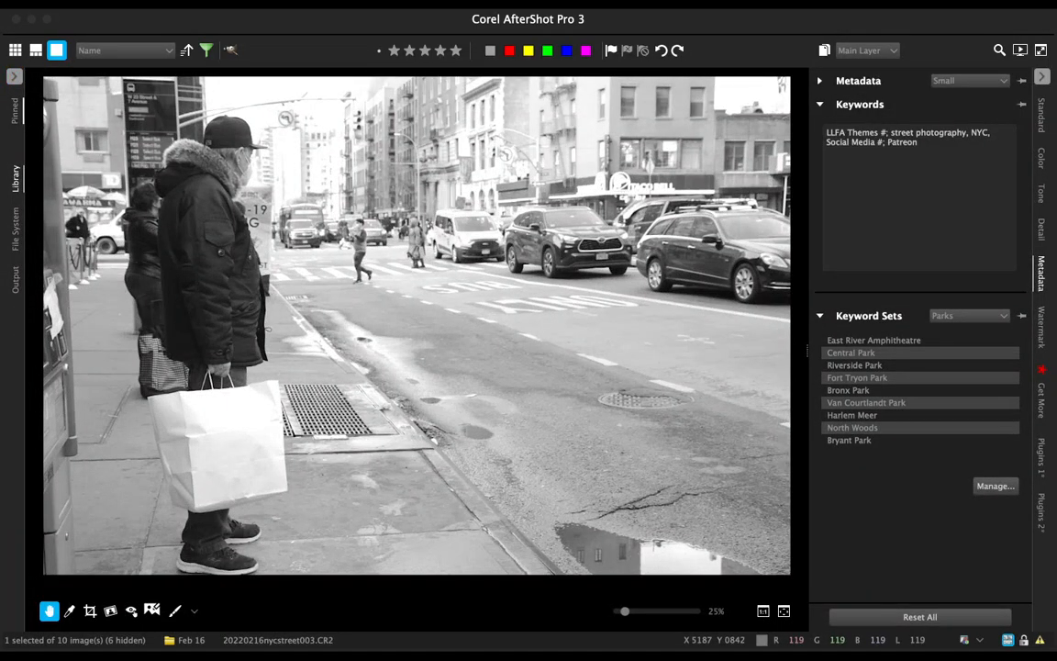
{"action": "left_click", "coordinate": [1042, 115]}
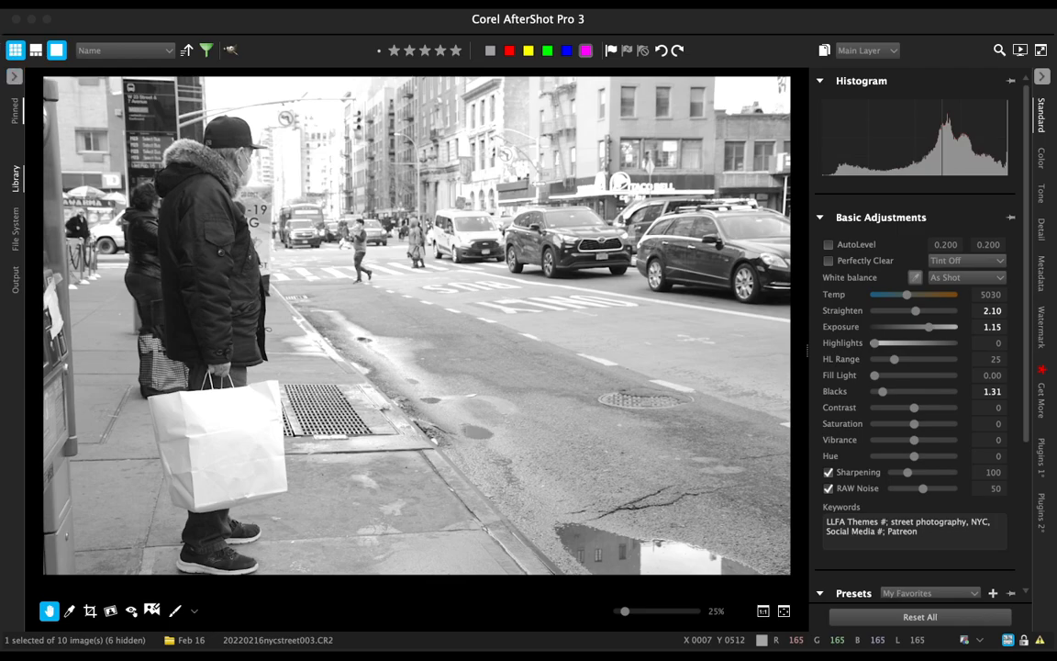
Restore the folder tree and Feb 16 grid, then collapse the 2022, Street Photography and Keywords nodes
{"action": "left_click", "coordinate": [14, 76]}
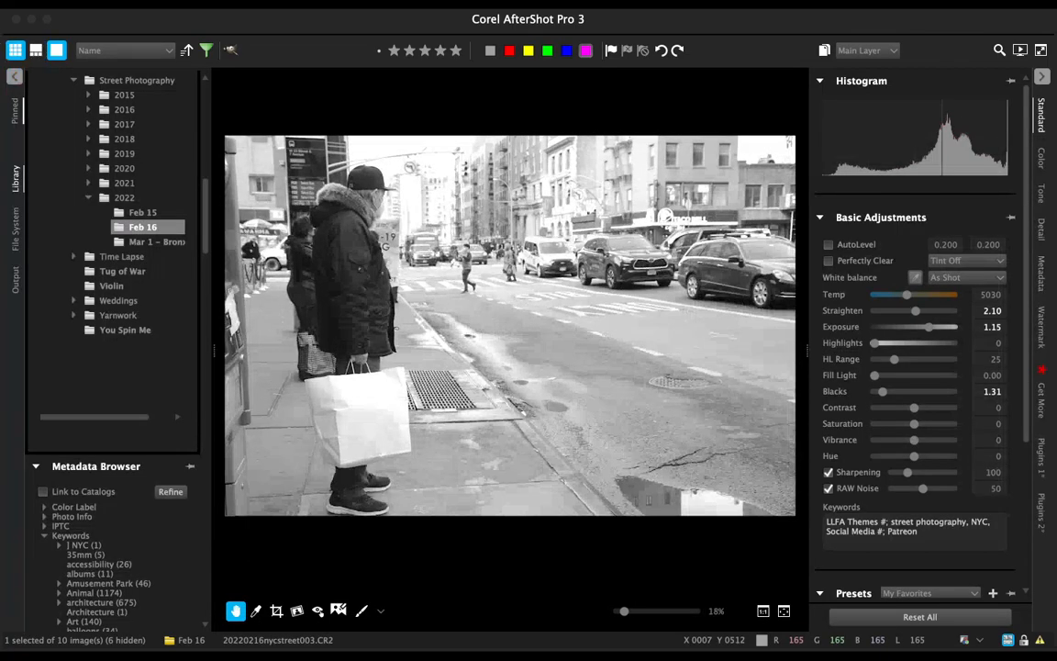
{"action": "left_click", "coordinate": [14, 50]}
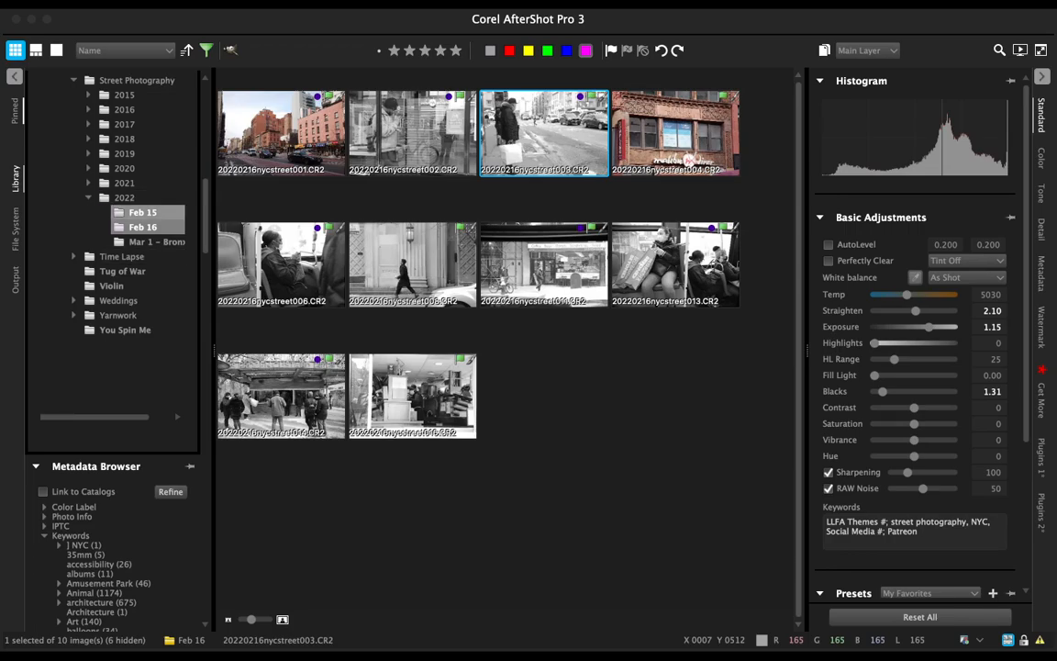
{"action": "left_click", "coordinate": [88, 197]}
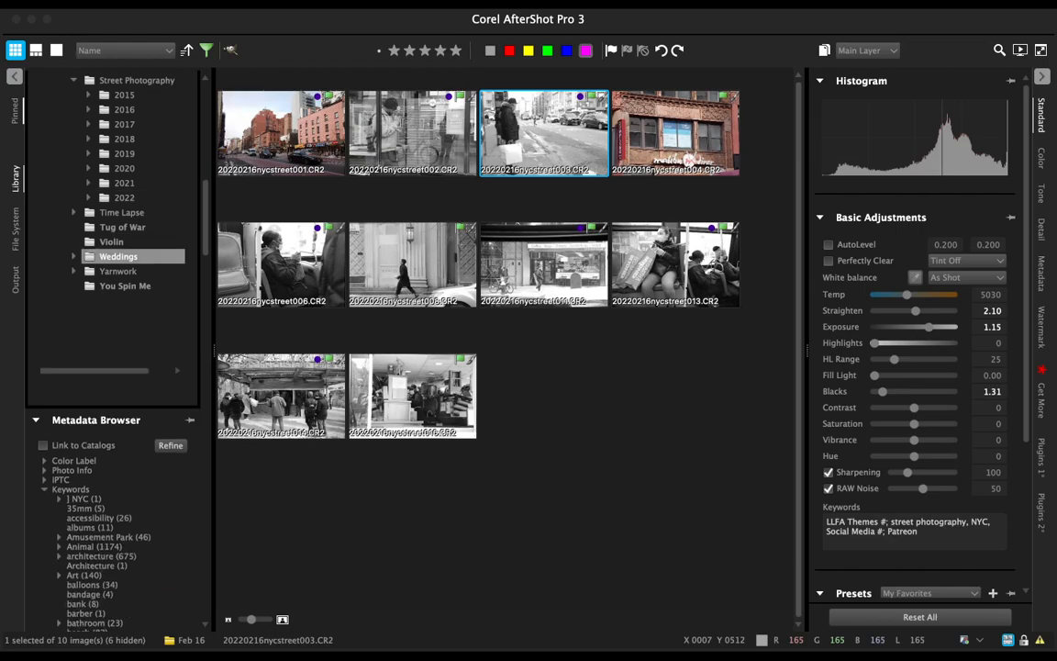
{"action": "scroll", "coordinate": [120, 339], "scroll_direction": "up", "scroll_amount": 5}
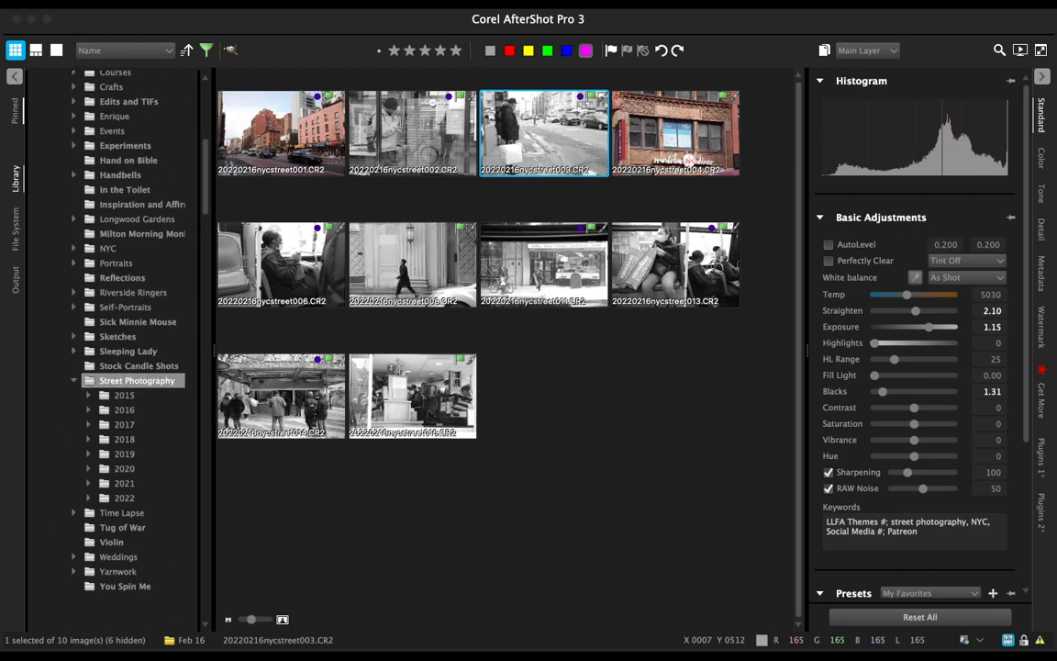
{"action": "left_click", "coordinate": [75, 380]}
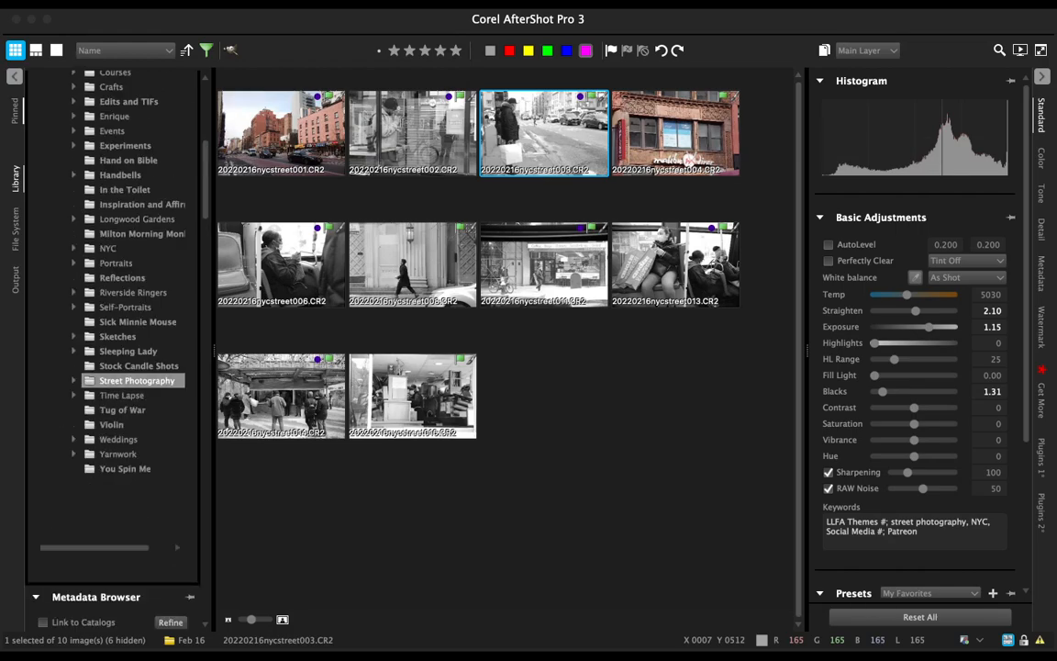
{"action": "scroll", "coordinate": [117, 348], "scroll_direction": "down", "scroll_amount": 10}
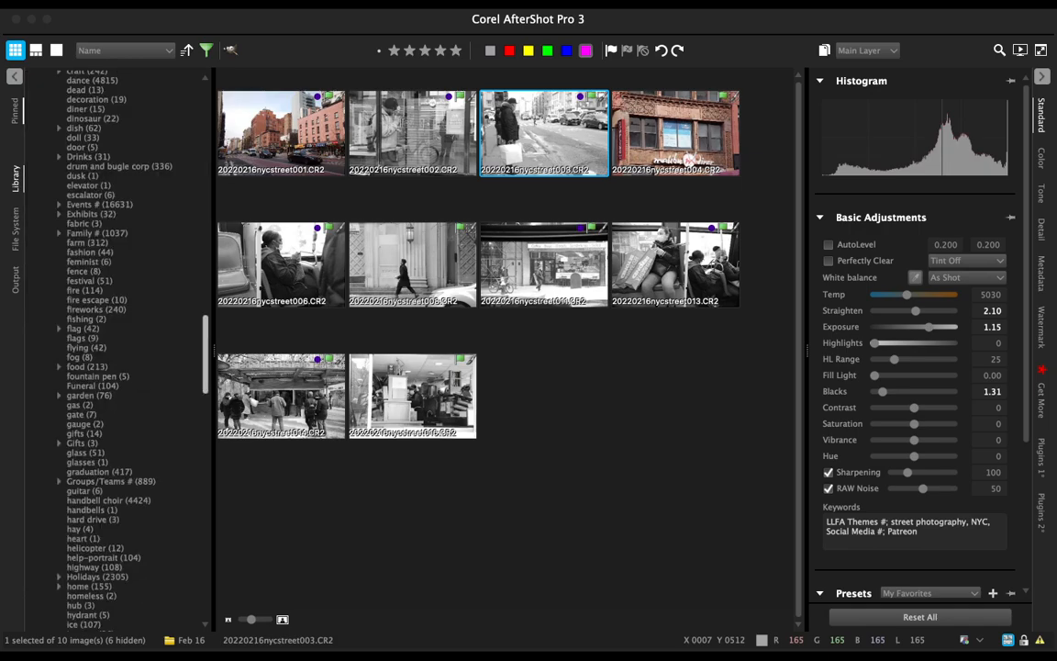
{"action": "scroll", "coordinate": [118, 349], "scroll_direction": "up", "scroll_amount": 10}
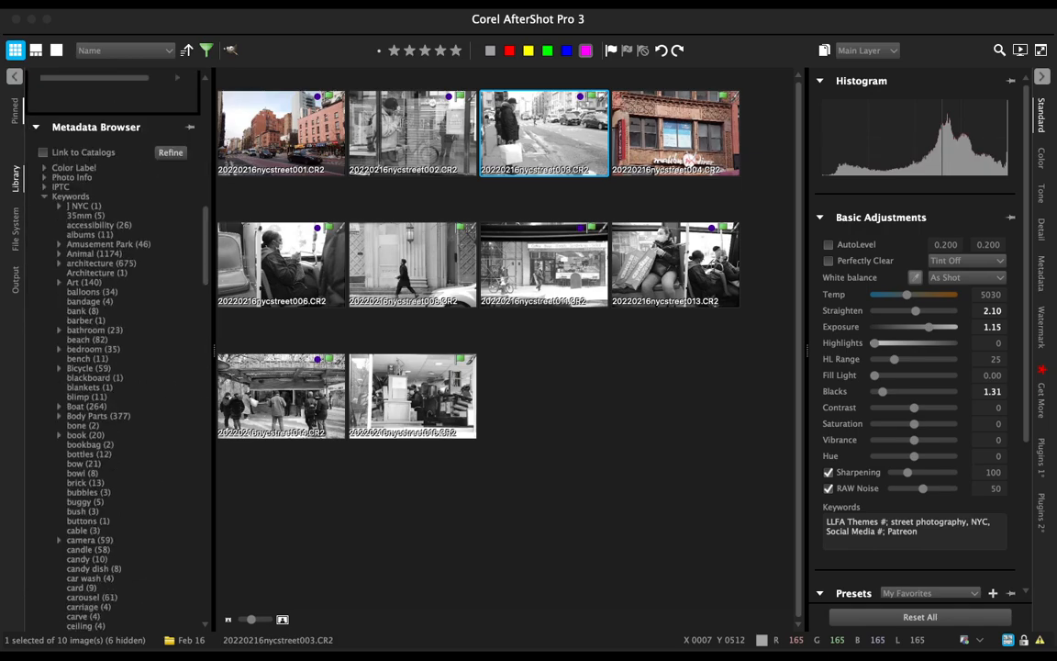
{"action": "left_click", "coordinate": [44, 196]}
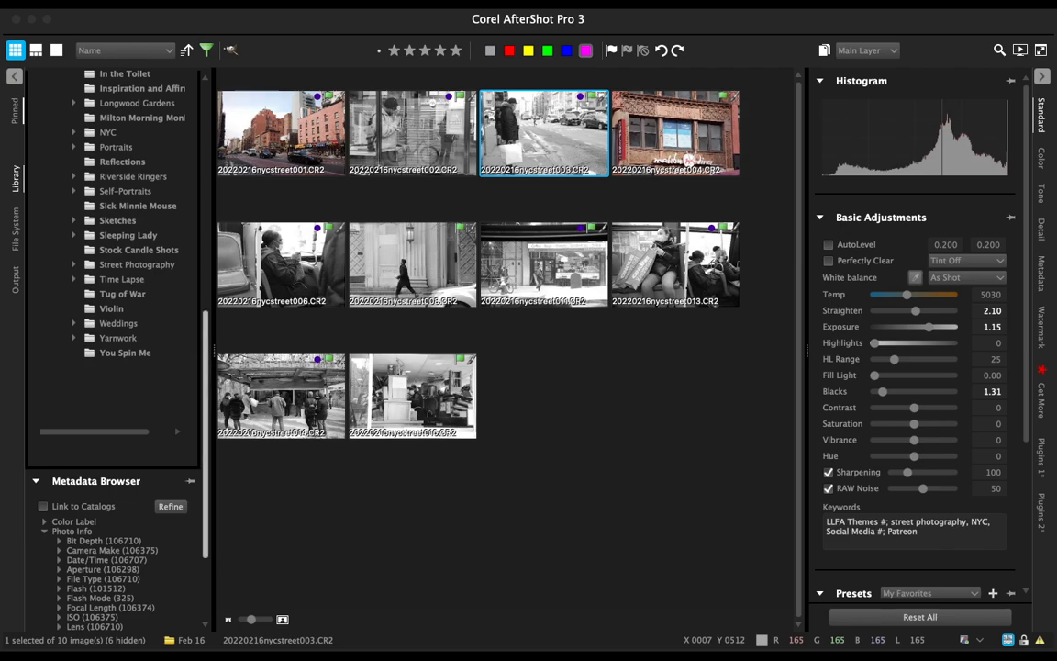
Expand Date/Time 2022, enlarge the Metadata Browser, and filter to March then February 2022
{"action": "scroll", "coordinate": [115, 413], "scroll_direction": "down", "scroll_amount": 3}
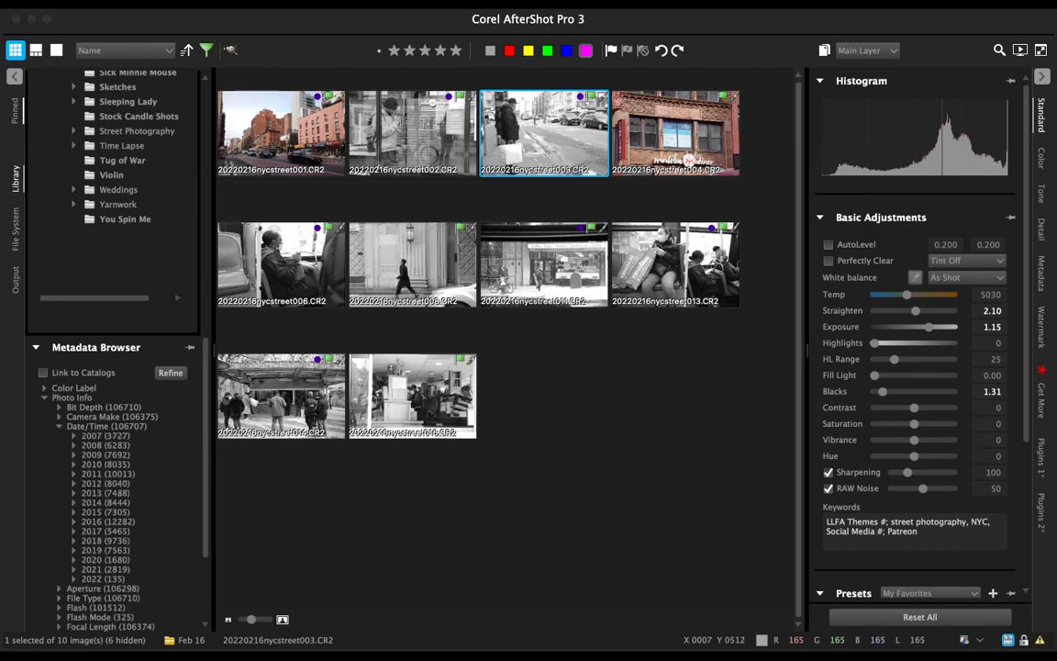
{"action": "left_click", "coordinate": [74, 579]}
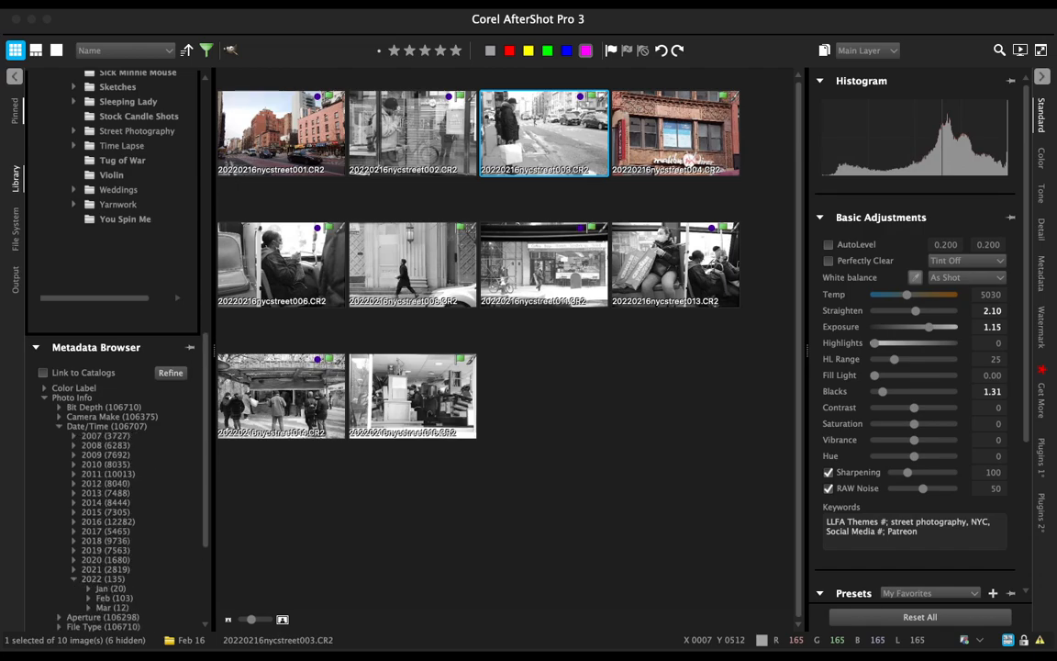
{"action": "left_click_drag", "start_coordinate": [110, 336], "coordinate": [110, 238]}
{"action": "left_click", "coordinate": [112, 510]}
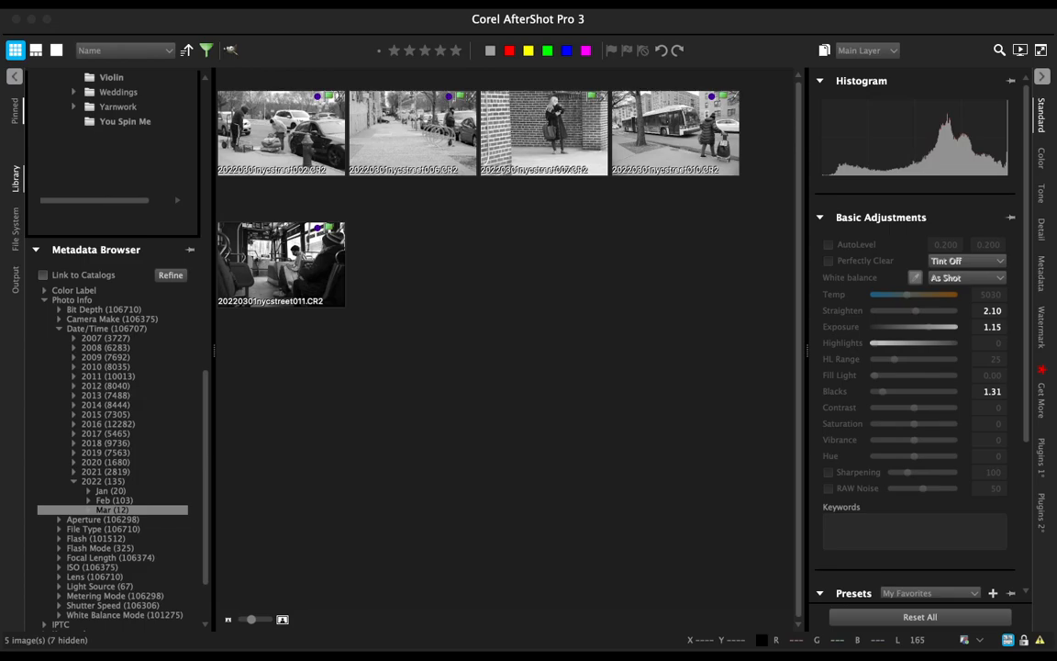
{"action": "left_click", "coordinate": [114, 500]}
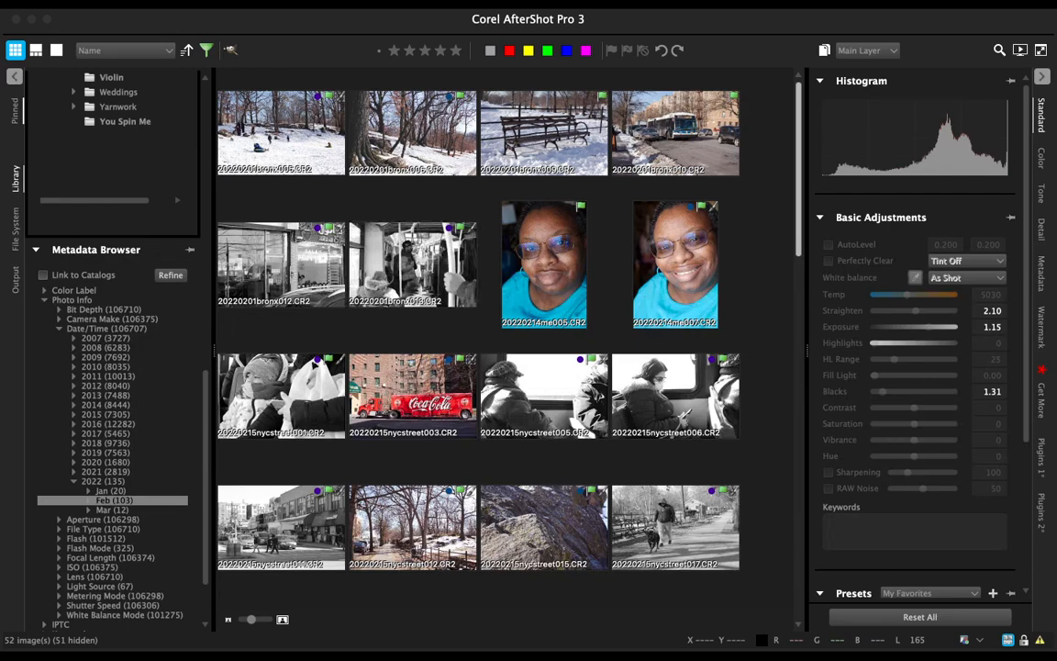
Scroll through the February photos and expand Feb (103) to list its shooting days
{"action": "scroll", "coordinate": [477, 339], "scroll_direction": "down", "scroll_amount": 10}
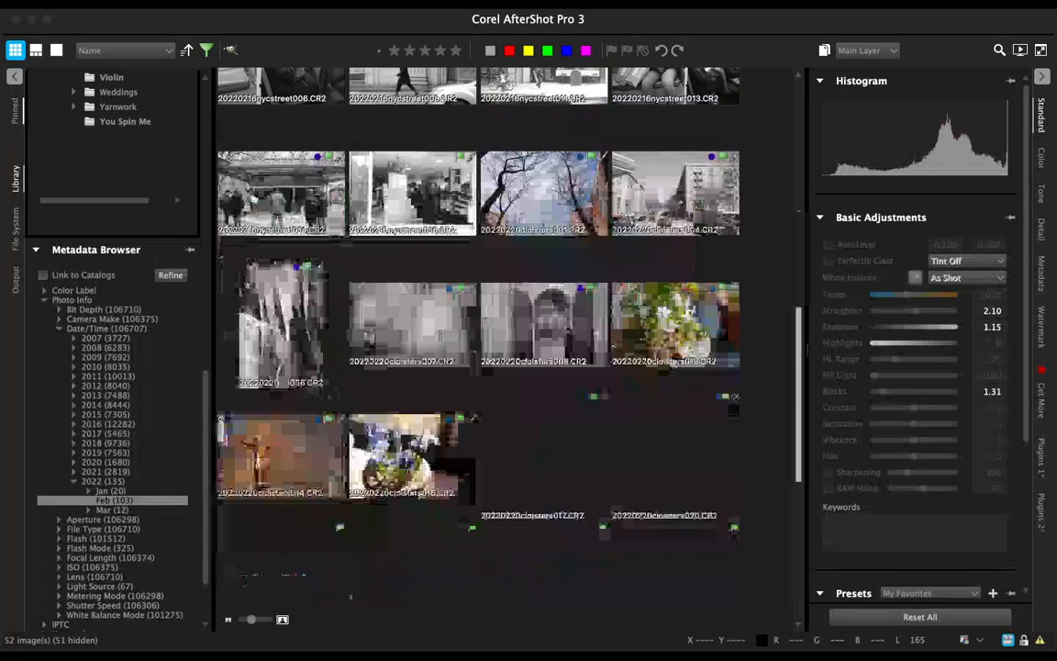
{"action": "scroll", "coordinate": [477, 340], "scroll_direction": "down", "scroll_amount": 2}
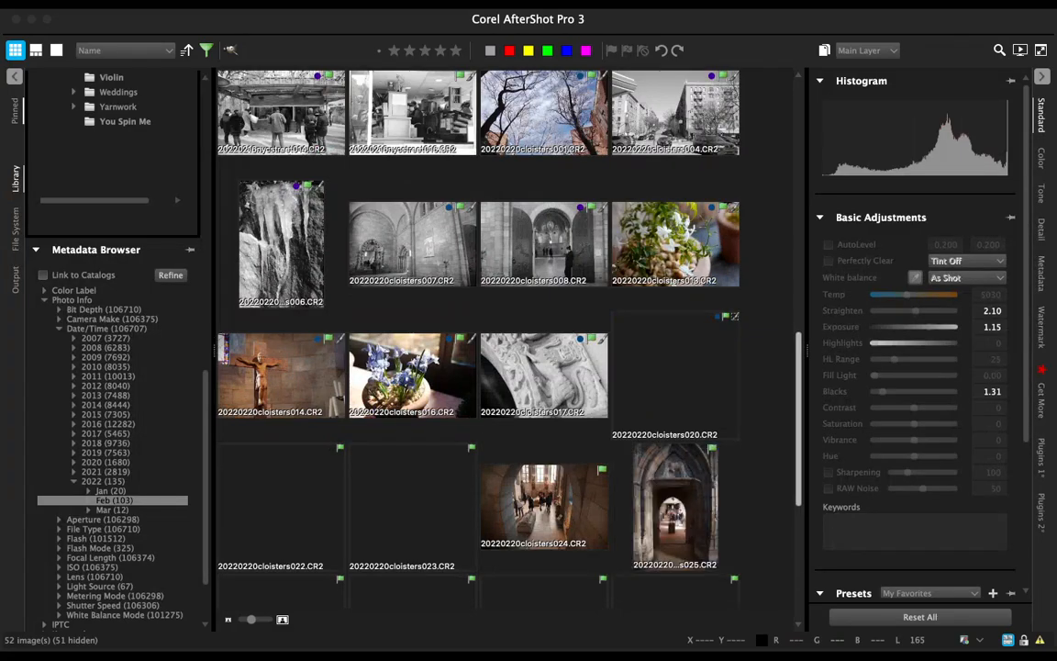
{"action": "scroll", "coordinate": [477, 340], "scroll_direction": "down", "scroll_amount": 2}
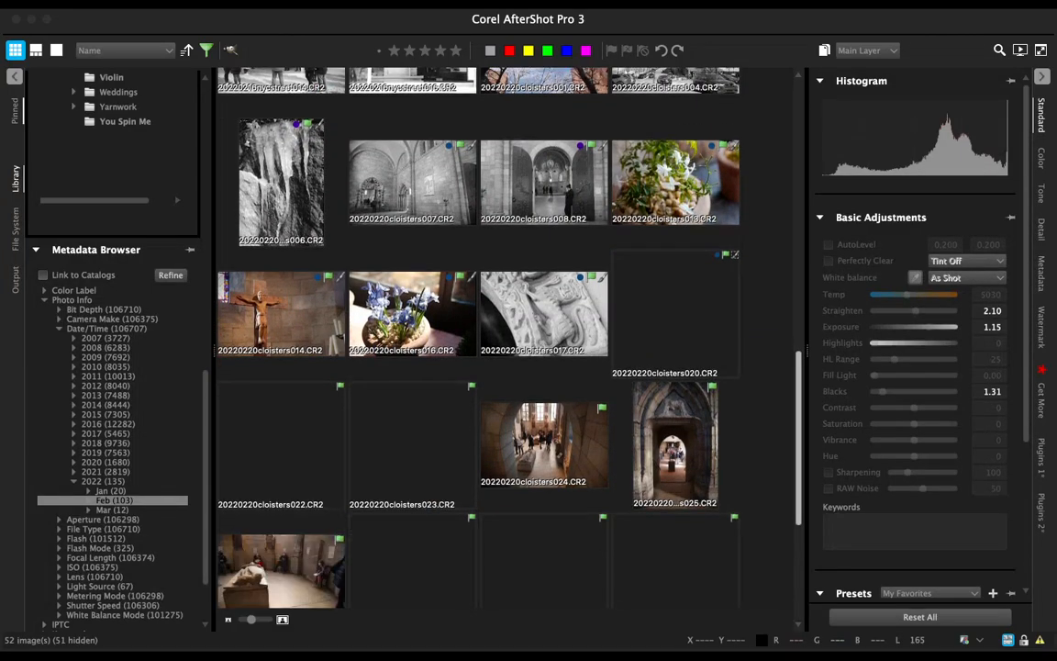
{"action": "scroll", "coordinate": [477, 340], "scroll_direction": "down", "scroll_amount": 2}
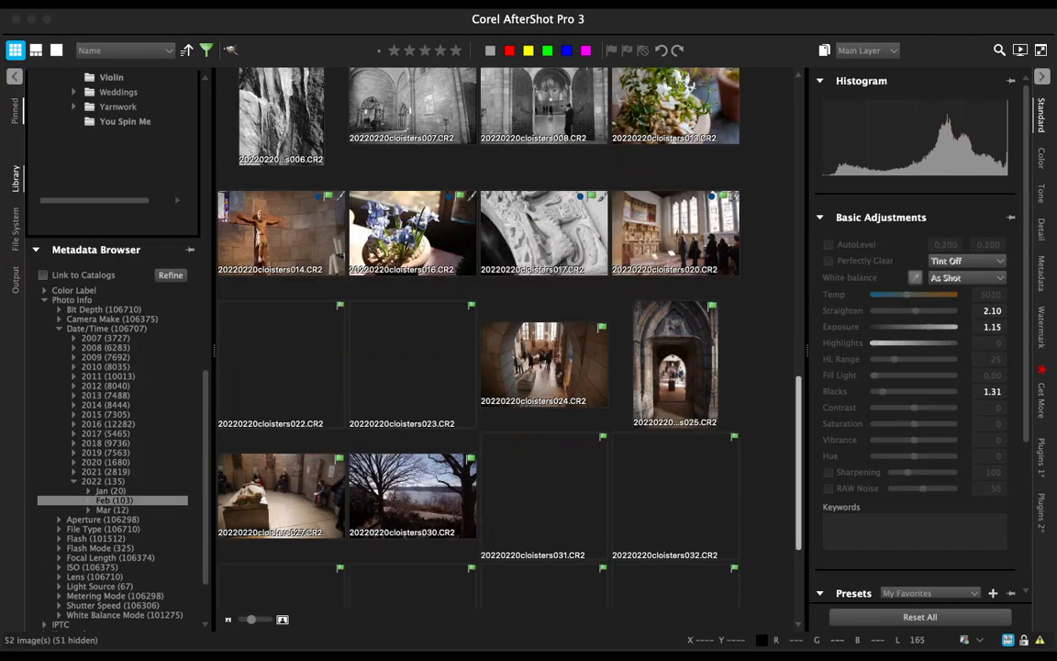
{"action": "scroll", "coordinate": [477, 339], "scroll_direction": "down", "scroll_amount": 2}
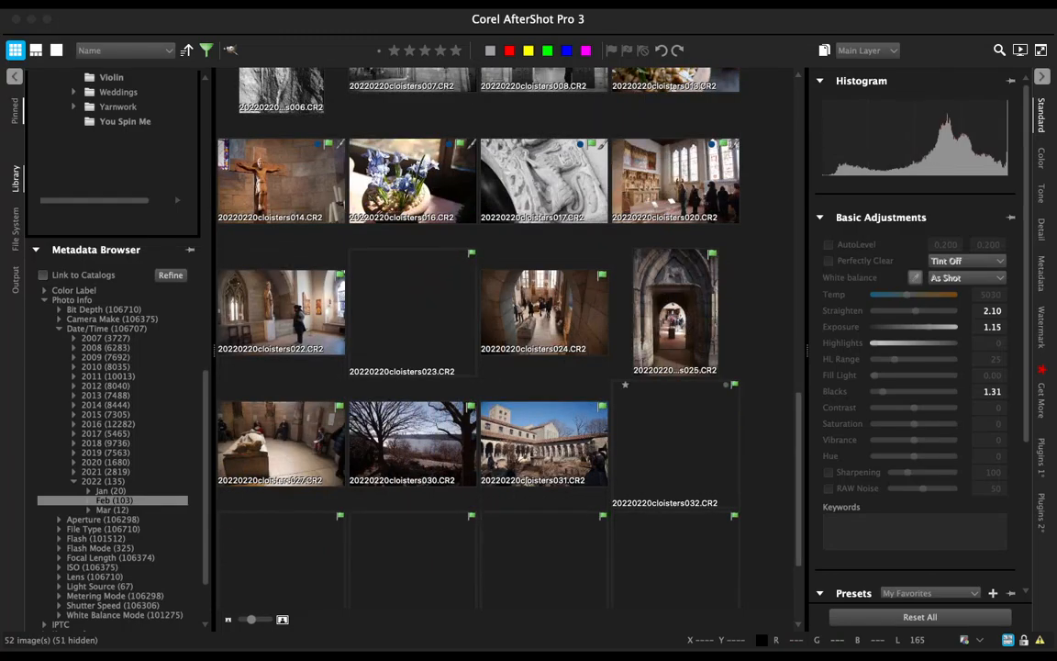
{"action": "left_click", "coordinate": [89, 500]}
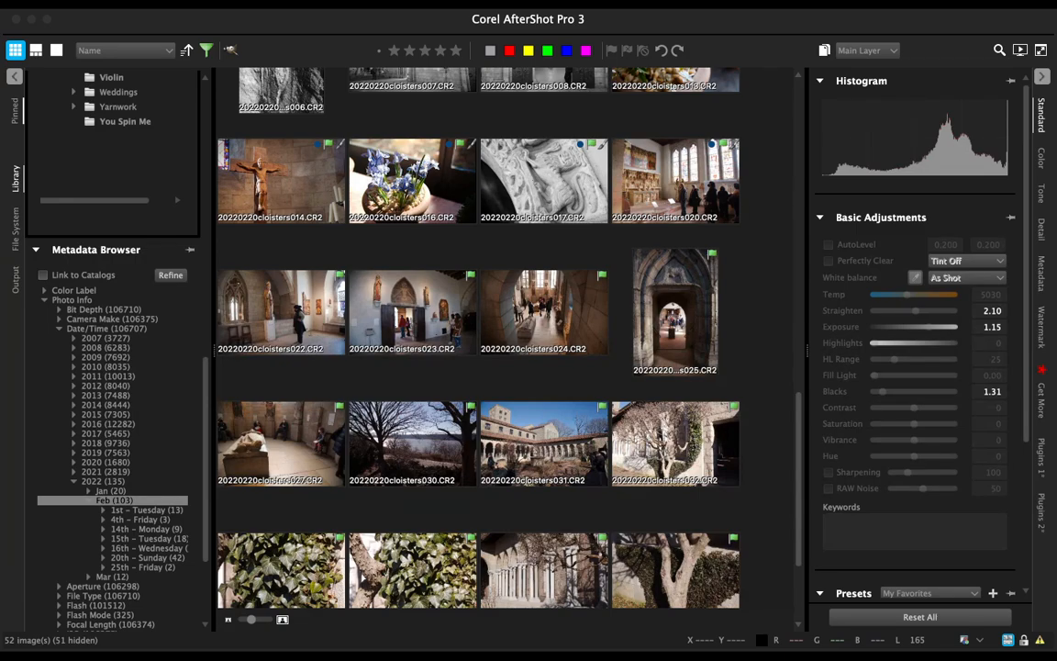
Show cloisters020's keywords, then filter the grid to the 20th - Sunday photos under Feb
{"action": "left_click", "coordinate": [676, 180]}
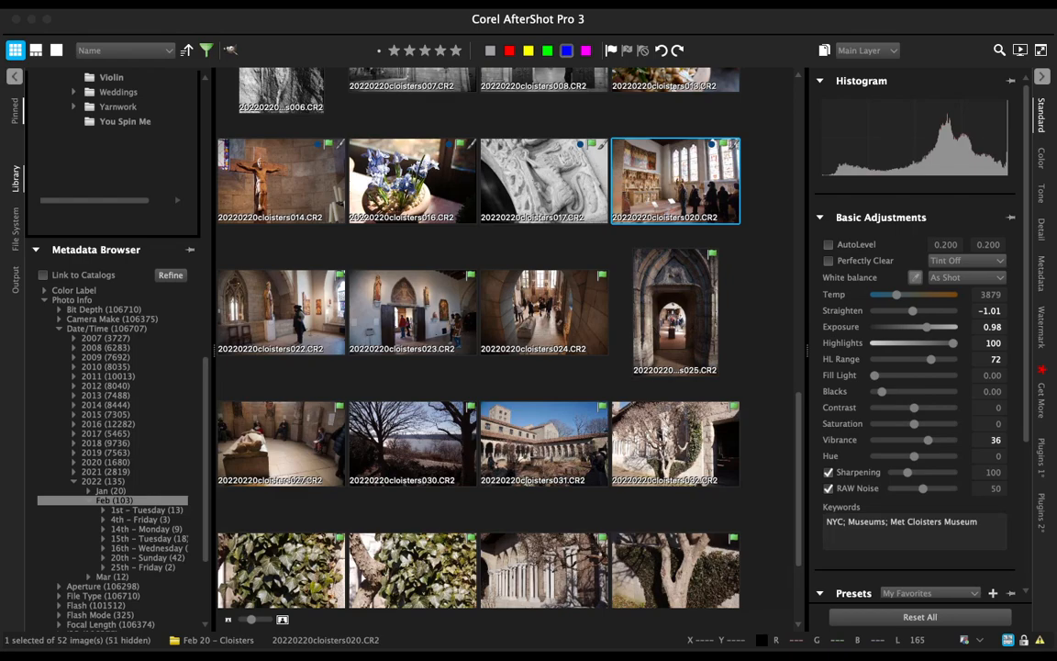
{"action": "left_click", "coordinate": [1041, 274]}
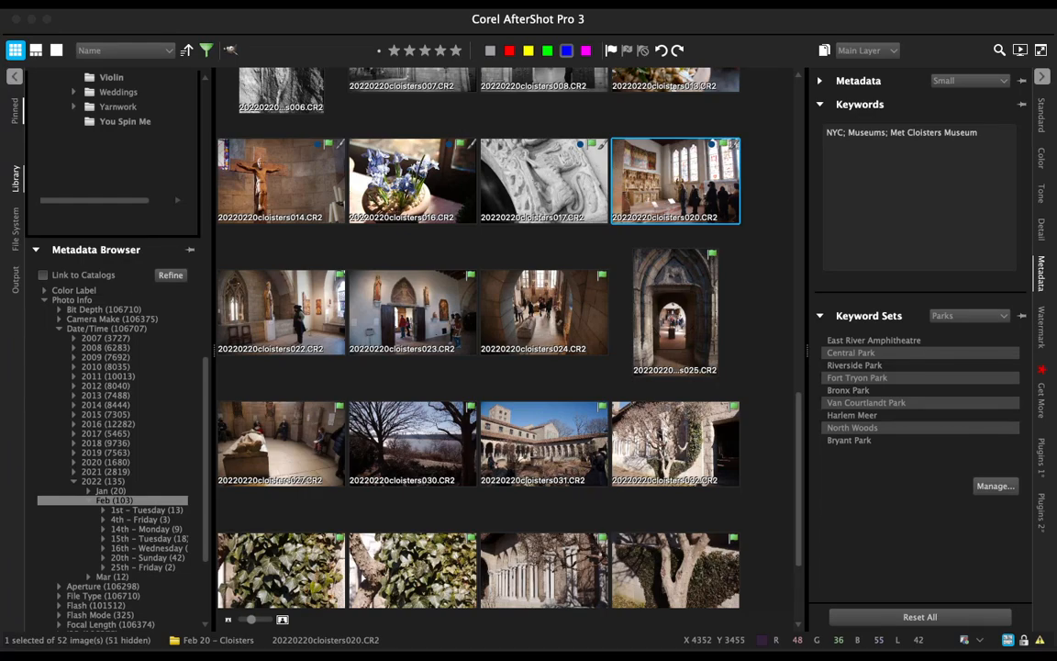
{"action": "left_click", "coordinate": [147, 558]}
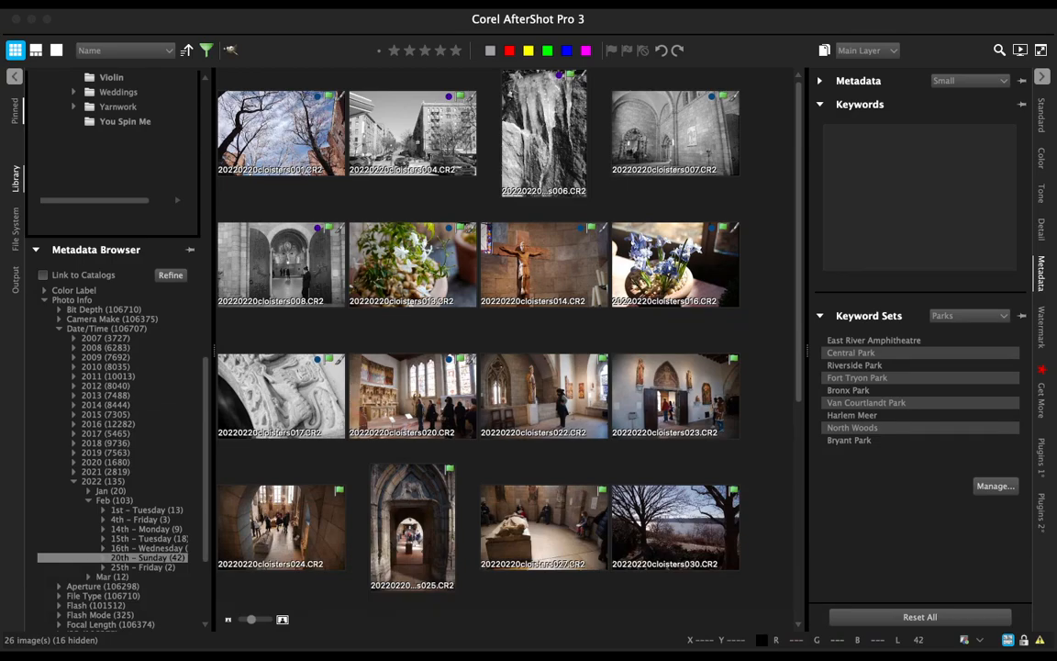
Hide the Library panel for a wider grid and select thumbnail 20220220cloisters022.CR2
{"action": "left_click", "coordinate": [14, 77]}
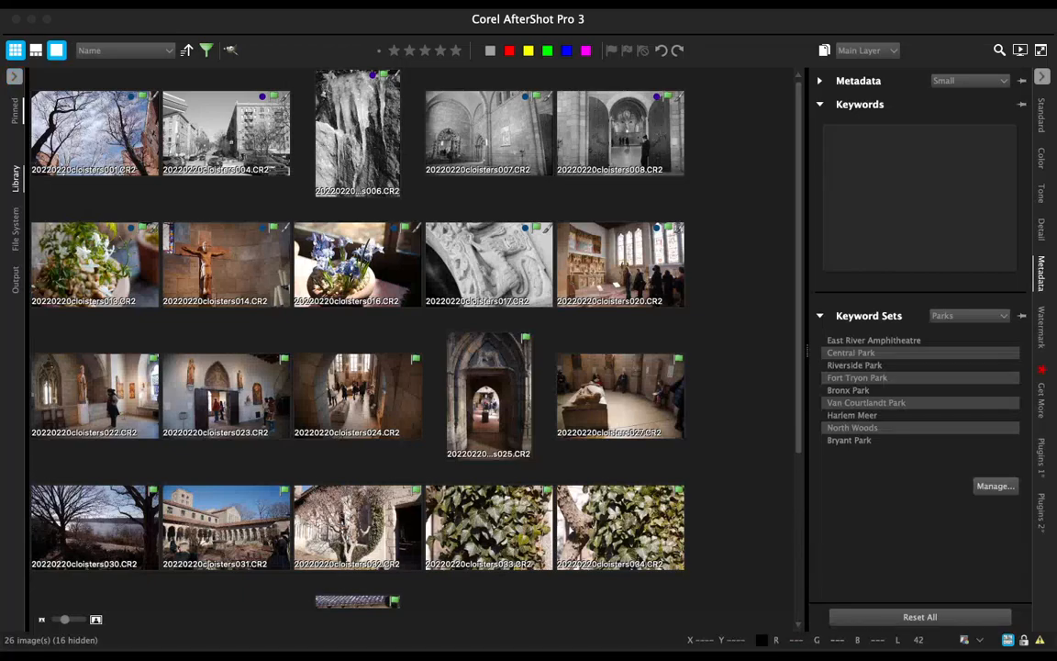
{"action": "left_click", "coordinate": [56, 50]}
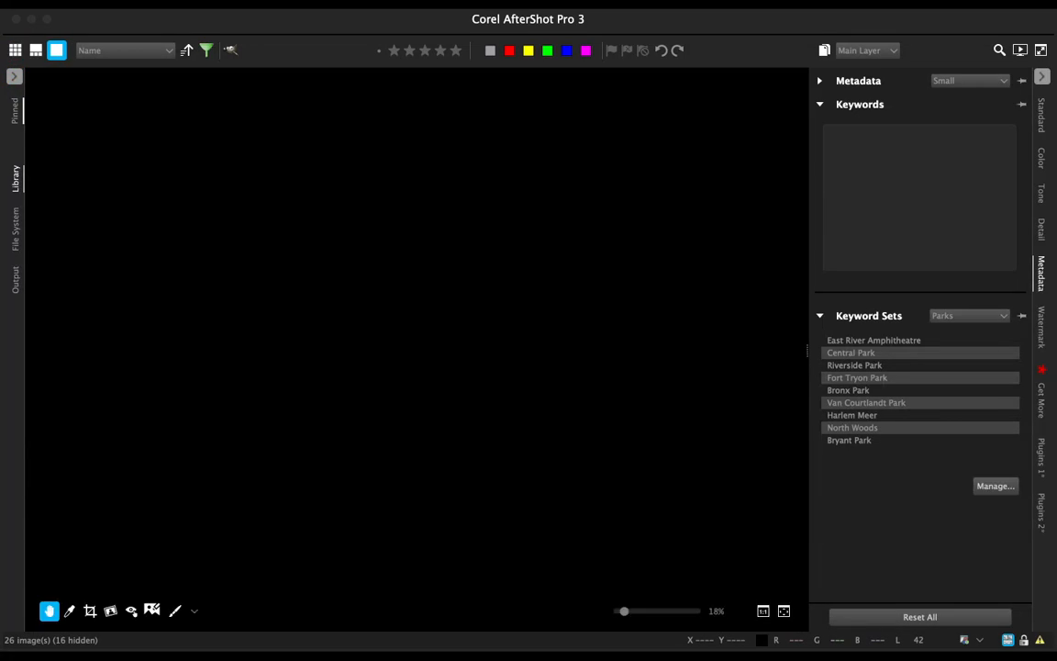
{"action": "left_click", "coordinate": [14, 51]}
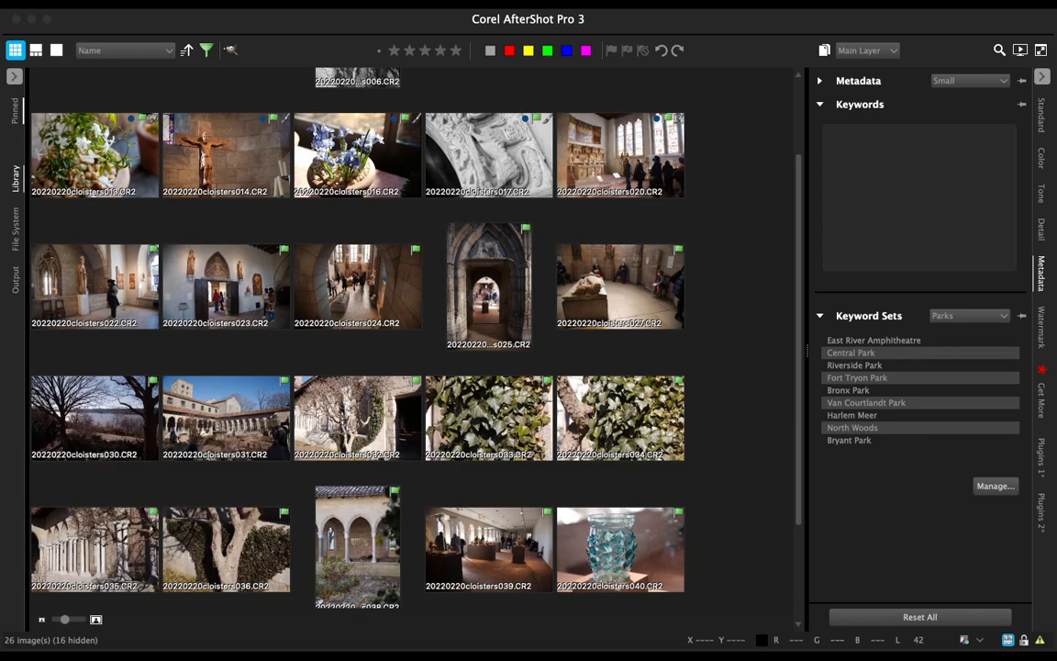
{"action": "scroll", "coordinate": [367, 348], "scroll_direction": "up", "scroll_amount": 3}
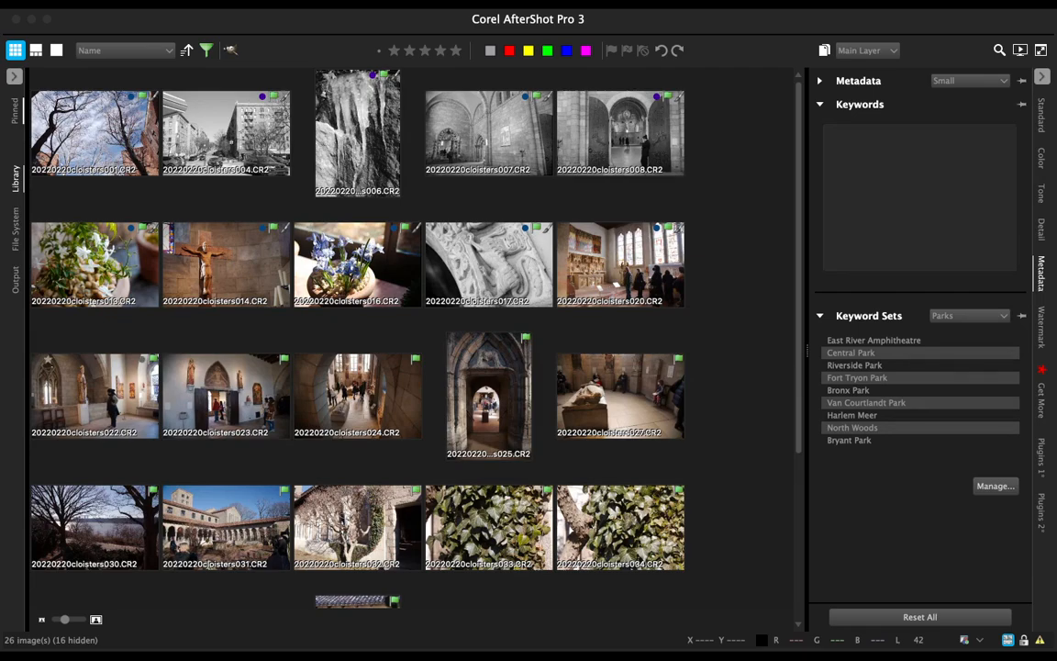
{"action": "left_click", "coordinate": [94, 395]}
Open the statue gallery photo 20220220cloisters022.CR2 large in single-image view
{"action": "left_click", "coordinate": [56, 51]}
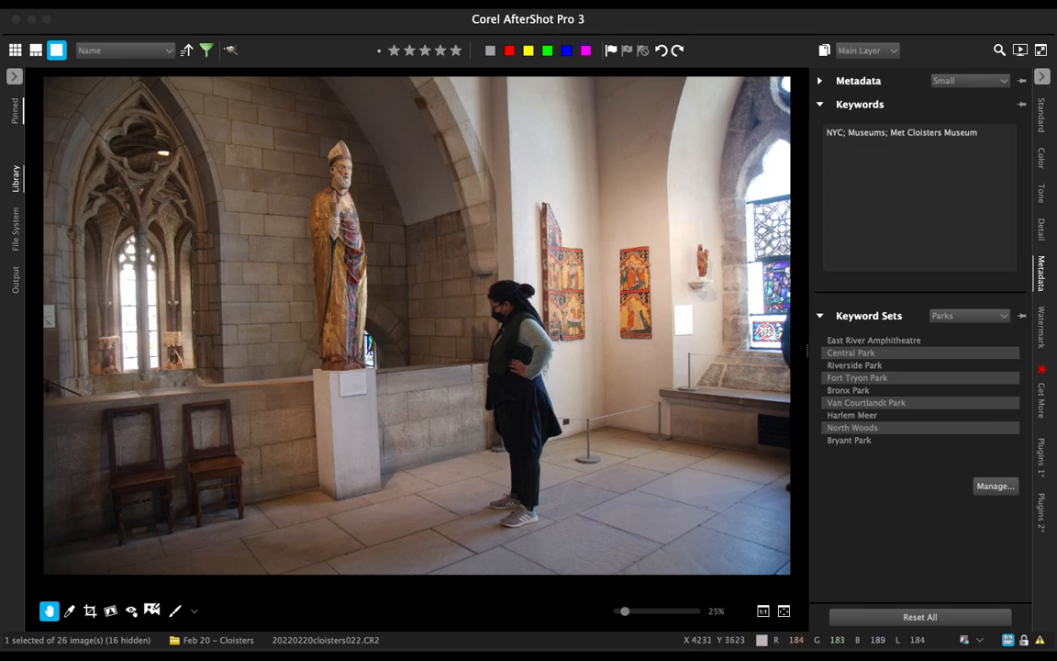
Return from the cropping view to the 26-image Feb 20 Cloisters thumbnail grid, scrolled to the top
{"action": "key", "text": "c"}
{"action": "left_click", "coordinate": [15, 49]}
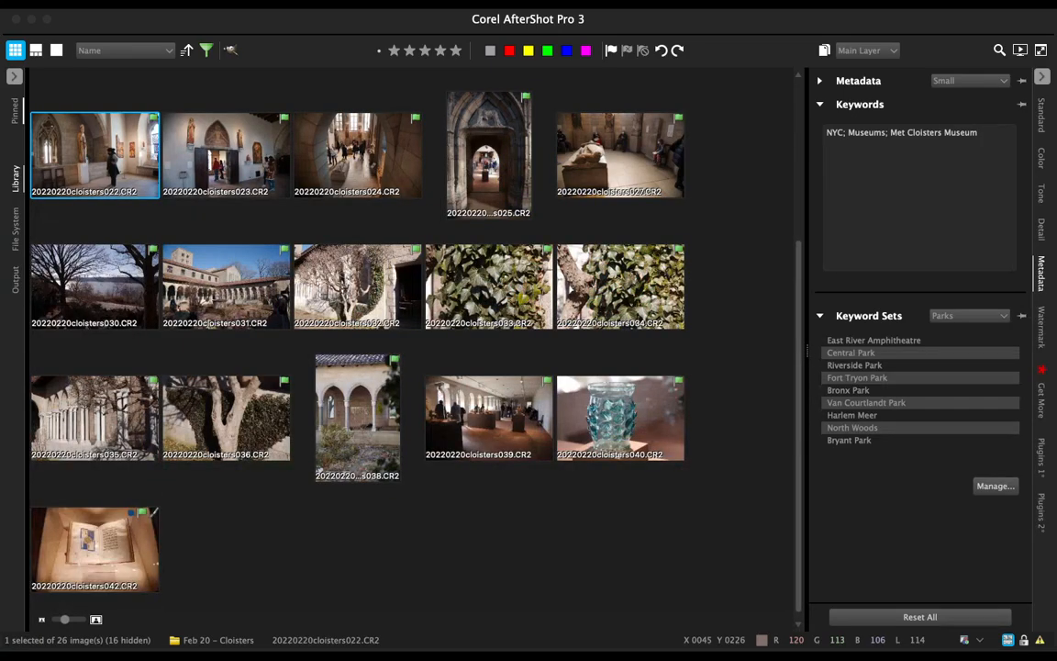
{"action": "scroll", "coordinate": [367, 349], "scroll_direction": "up", "scroll_amount": 3}
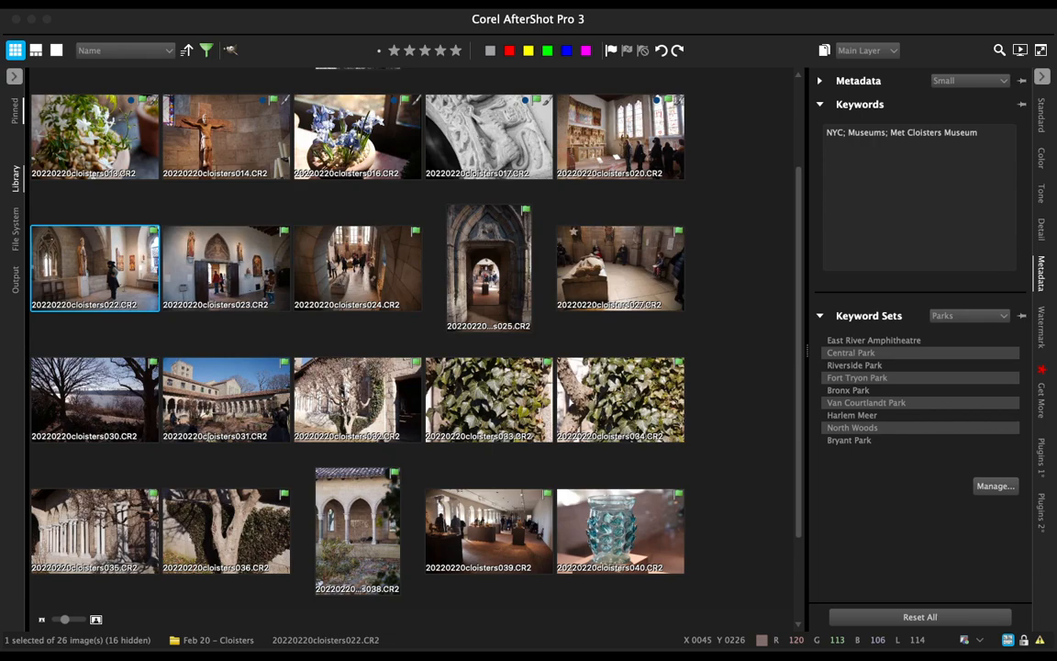
{"action": "scroll", "coordinate": [413, 349], "scroll_direction": "up", "scroll_amount": 1}
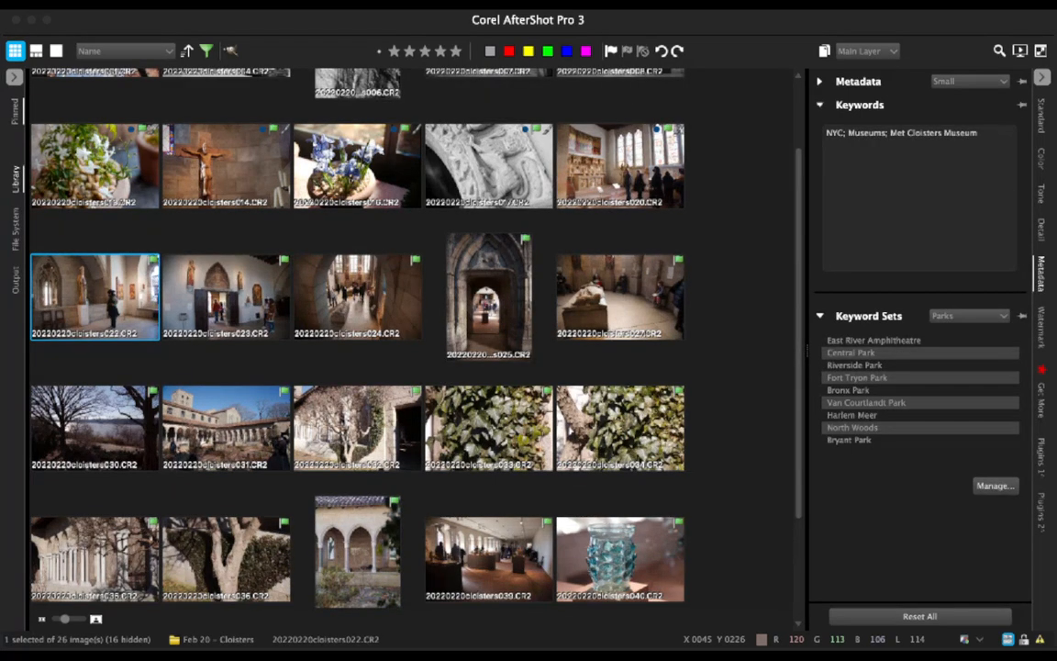
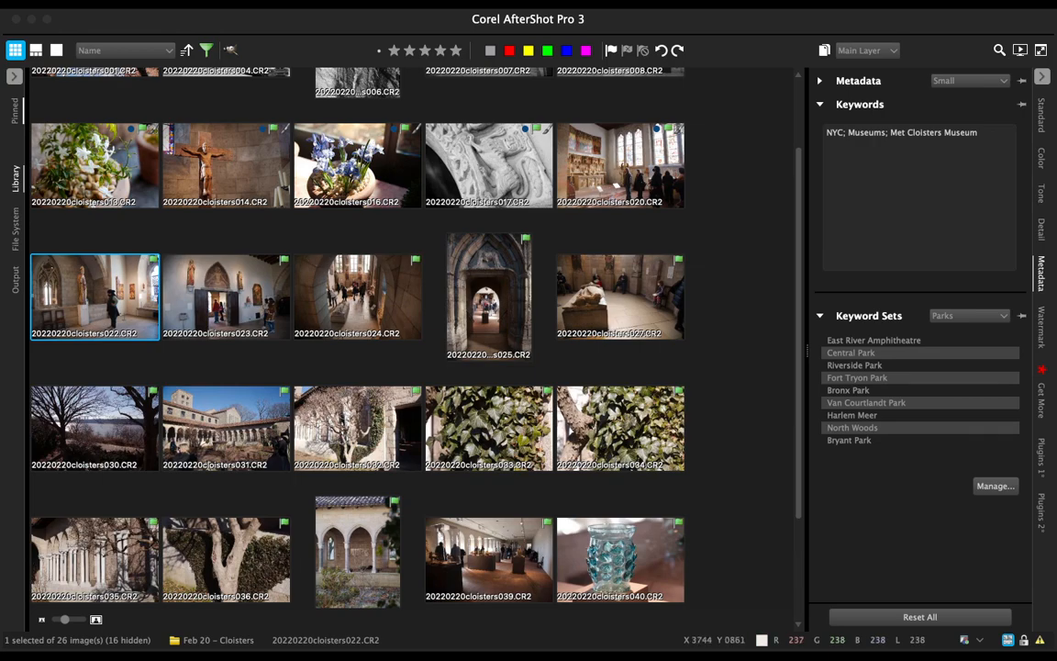
Open 20220220cloisters022.CR2 in single-image view and start the Crop tool
{"action": "left_click", "coordinate": [56, 50]}
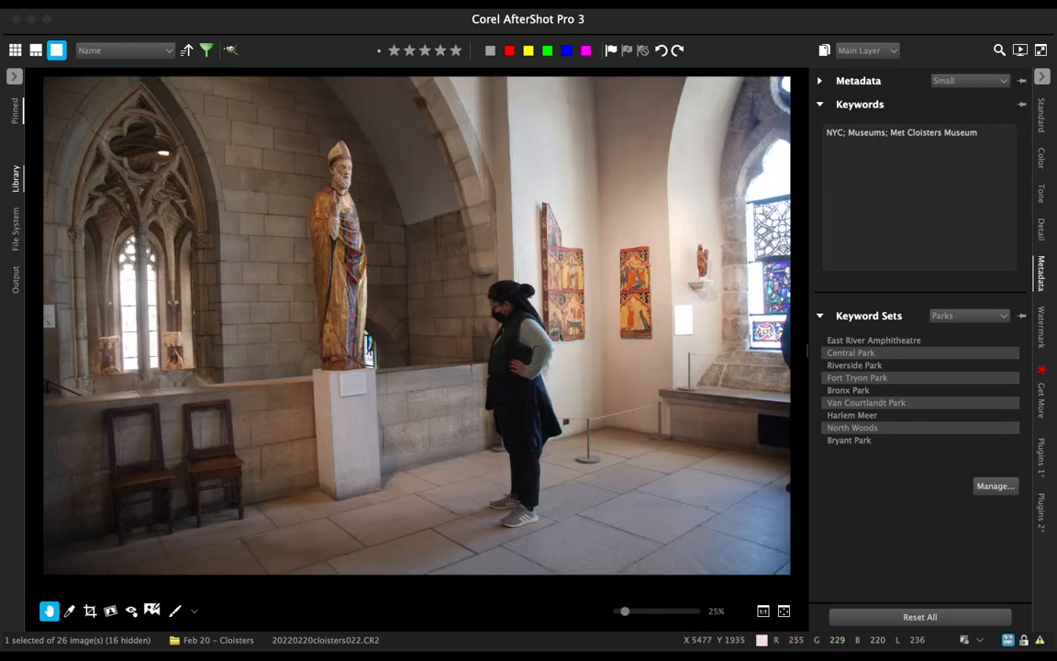
{"action": "key", "text": "c"}
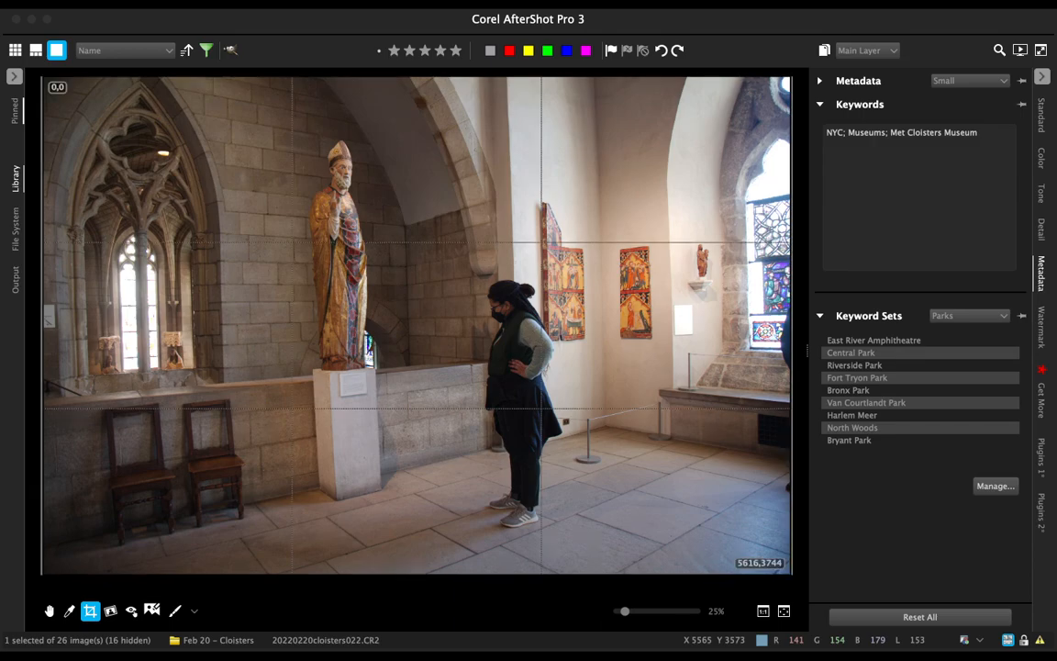
Pull photo 022's crop in from the lower-left and top to frame the statue and woman, and apply it
{"action": "left_click_drag", "start_coordinate": [45, 572], "coordinate": [126, 519]}
{"action": "left_click_drag", "start_coordinate": [354, 400], "coordinate": [353, 434]}
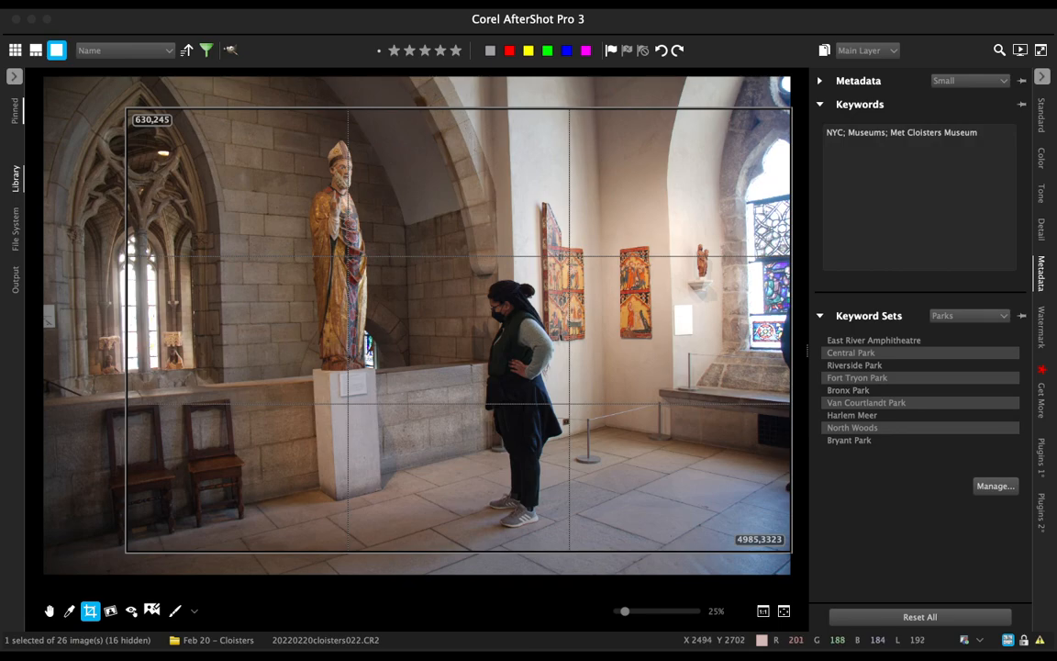
{"action": "key", "text": "Return"}
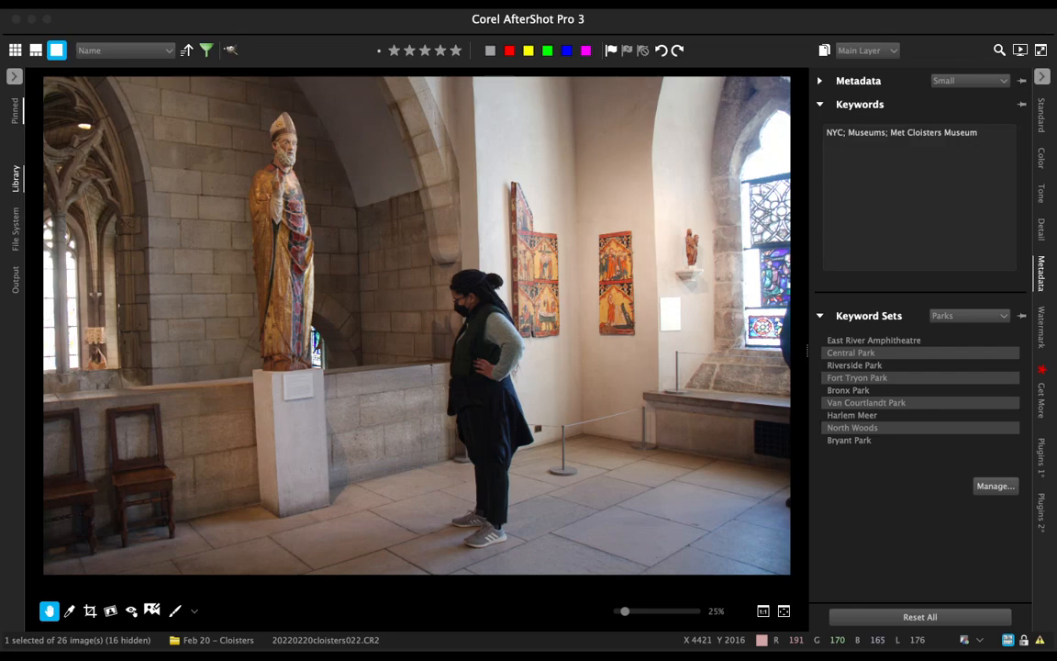
{"action": "left_click", "coordinate": [1041, 115]}
Enable sharpening and set Exposure 0.93, Vibrance 33 and Blacks 9.53 on photo 022
{"action": "left_click", "coordinate": [828, 472]}
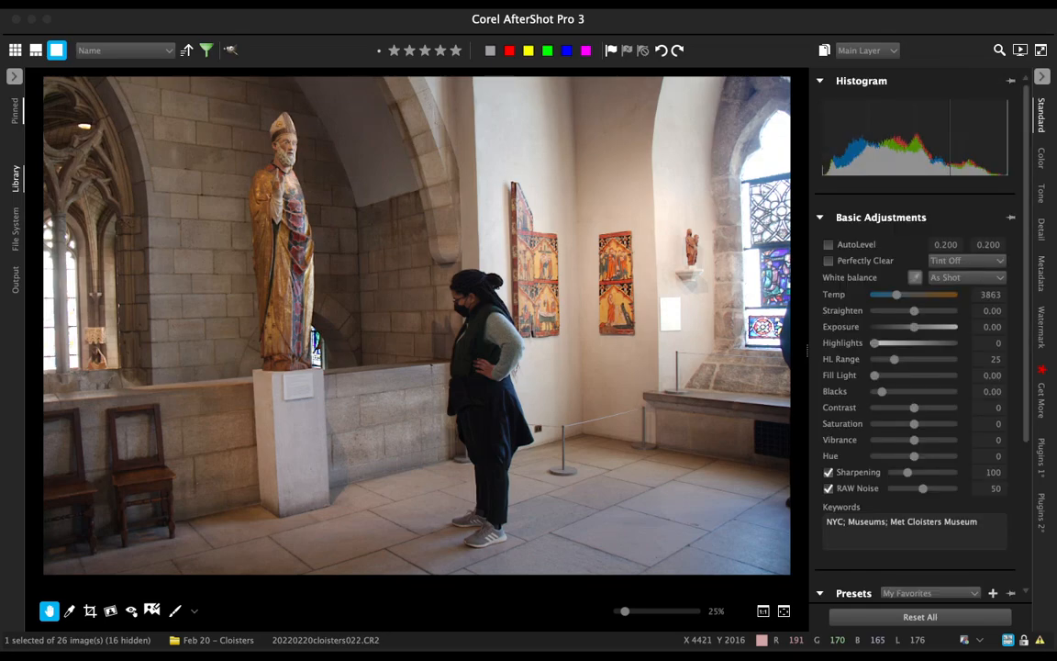
{"action": "left_click_drag", "start_coordinate": [913, 327], "coordinate": [927, 326]}
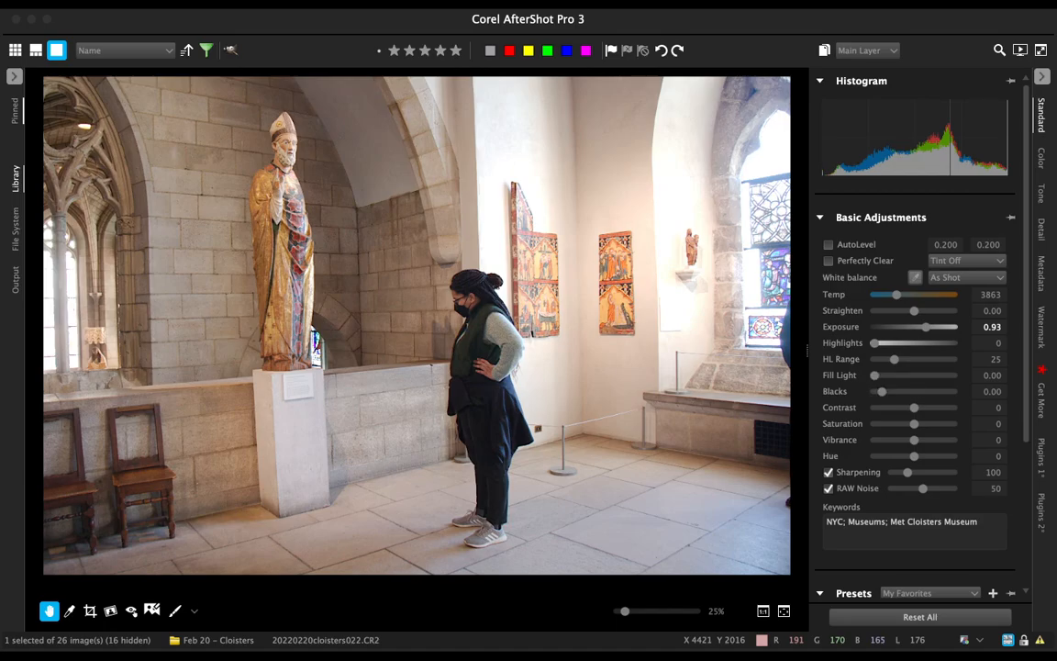
{"action": "left_click_drag", "start_coordinate": [914, 440], "coordinate": [926, 440]}
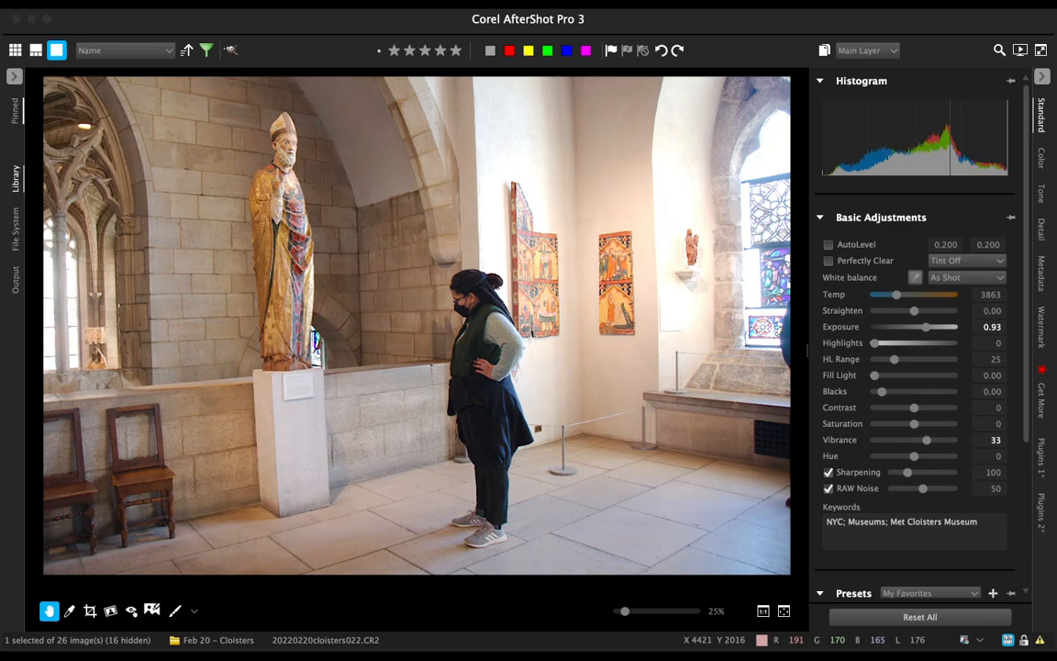
{"action": "left_click_drag", "start_coordinate": [882, 392], "coordinate": [887, 392]}
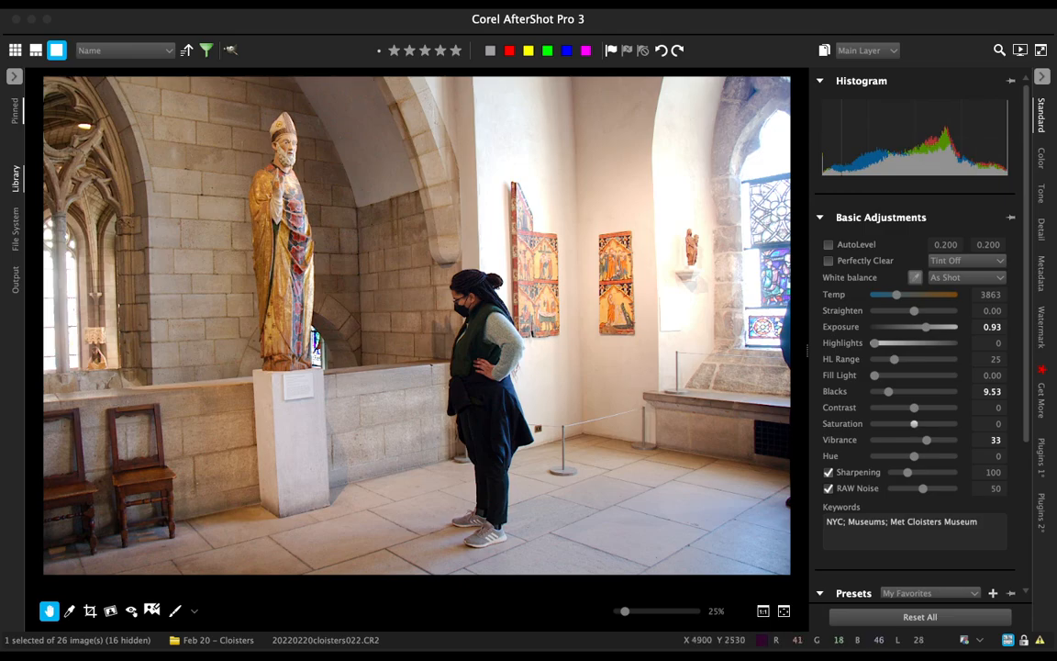
{"action": "left_click", "coordinate": [1041, 457]}
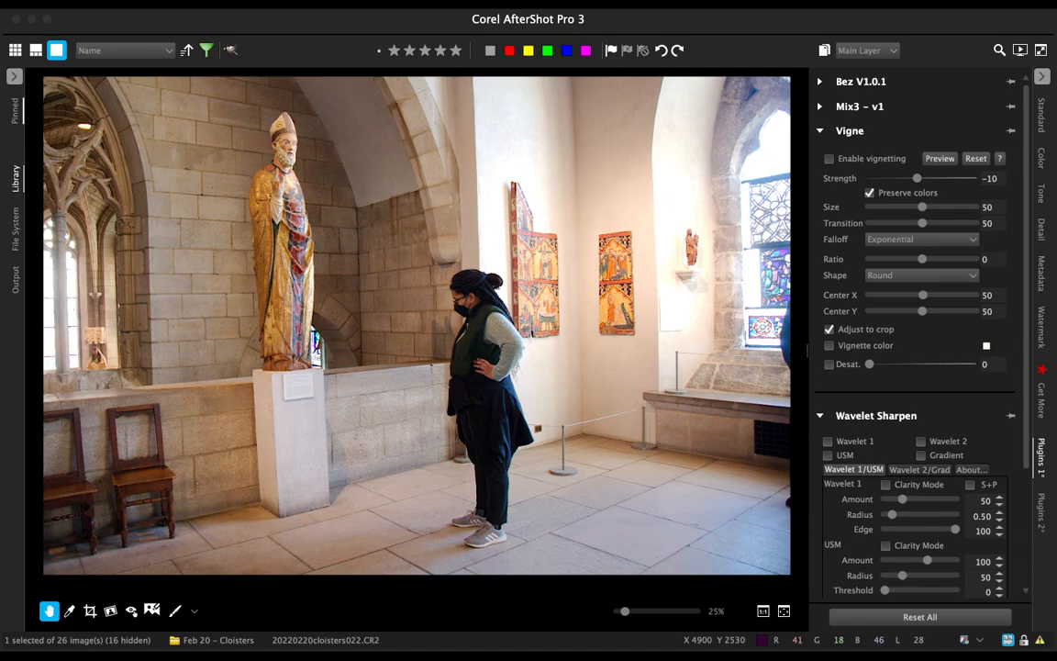
Enable the Vigne vignette at Strength -10 with Center X nudged slightly right
{"action": "left_click", "coordinate": [1041, 513]}
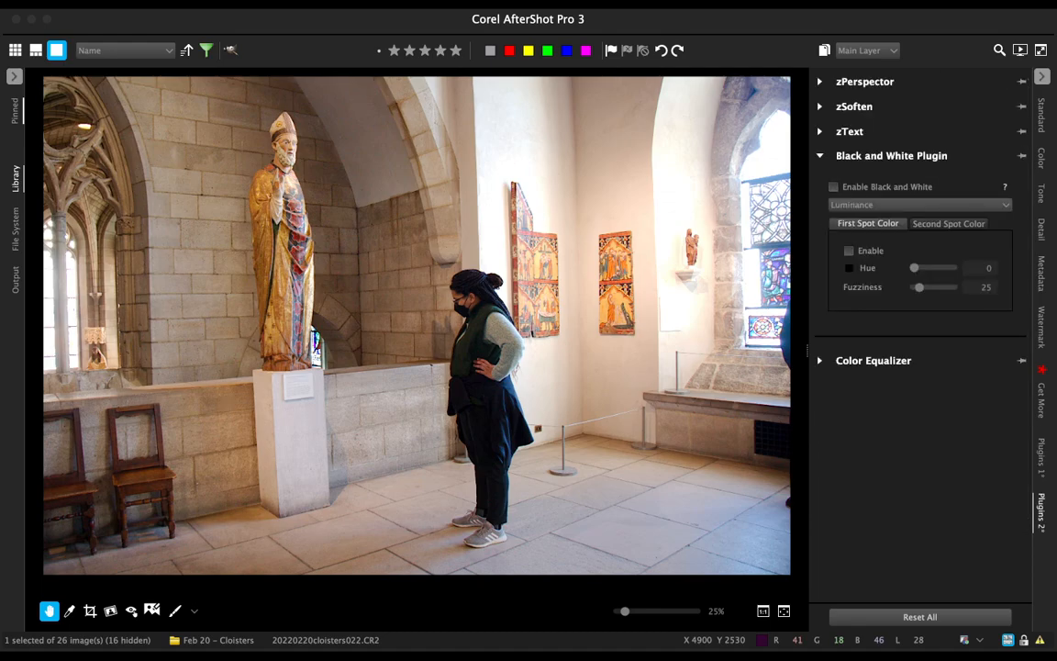
{"action": "left_click", "coordinate": [1042, 457]}
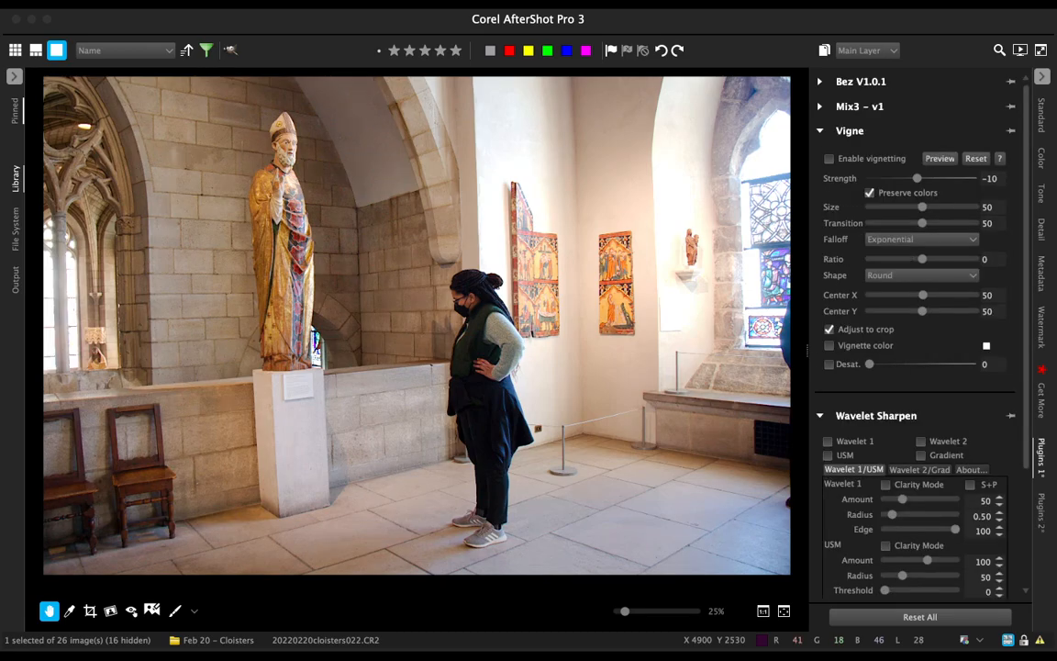
{"action": "left_click", "coordinate": [829, 158]}
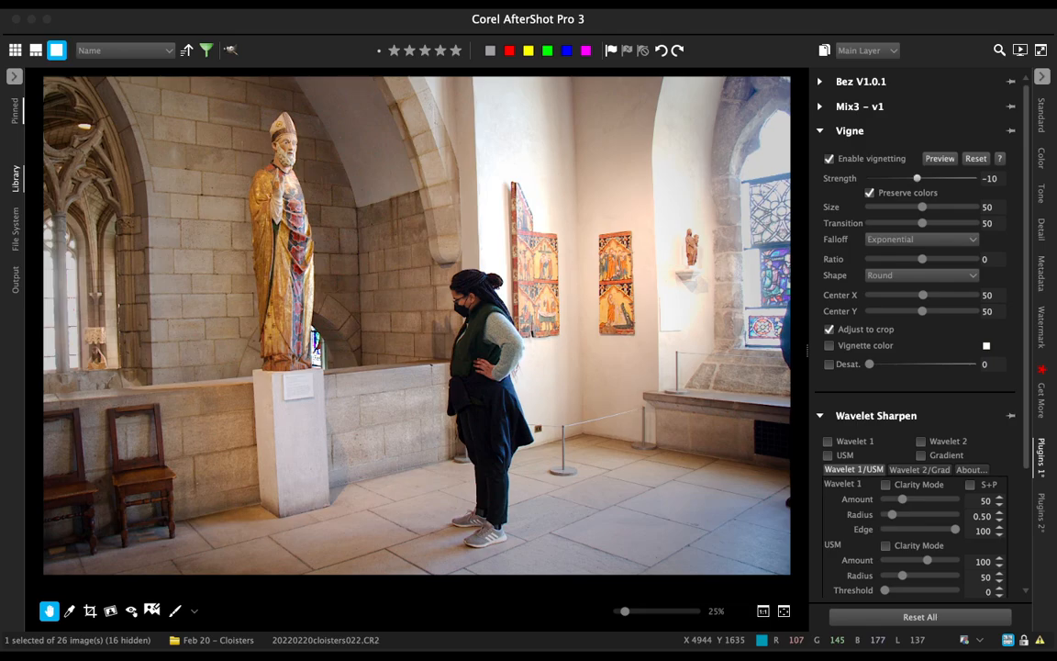
{"action": "left_click_drag", "start_coordinate": [917, 178], "coordinate": [884, 178]}
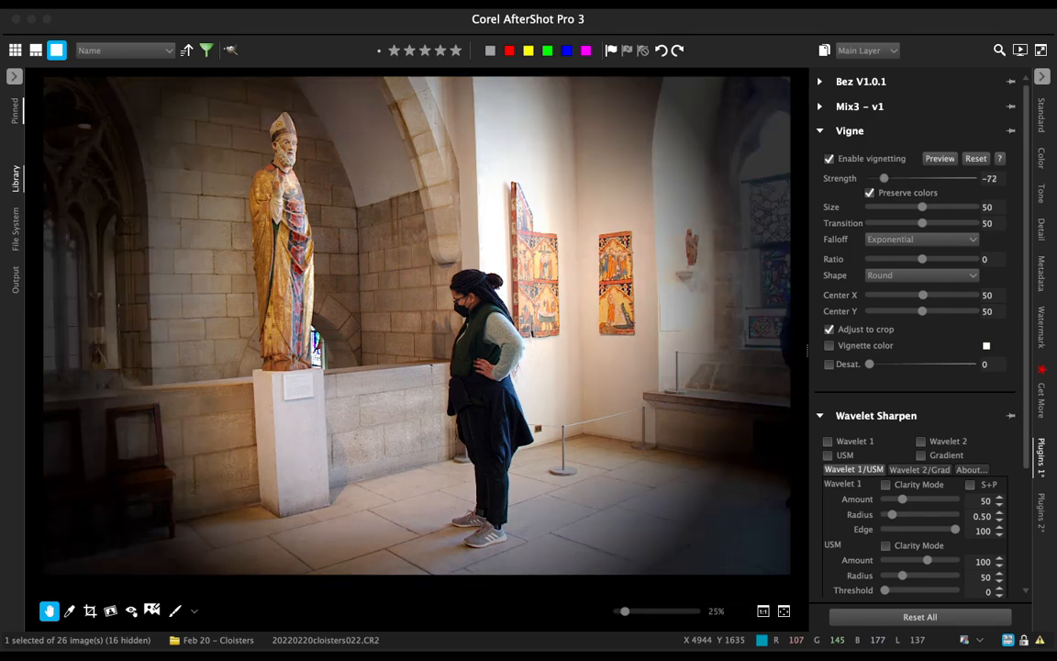
{"action": "left_click_drag", "start_coordinate": [922, 295], "coordinate": [925, 295]}
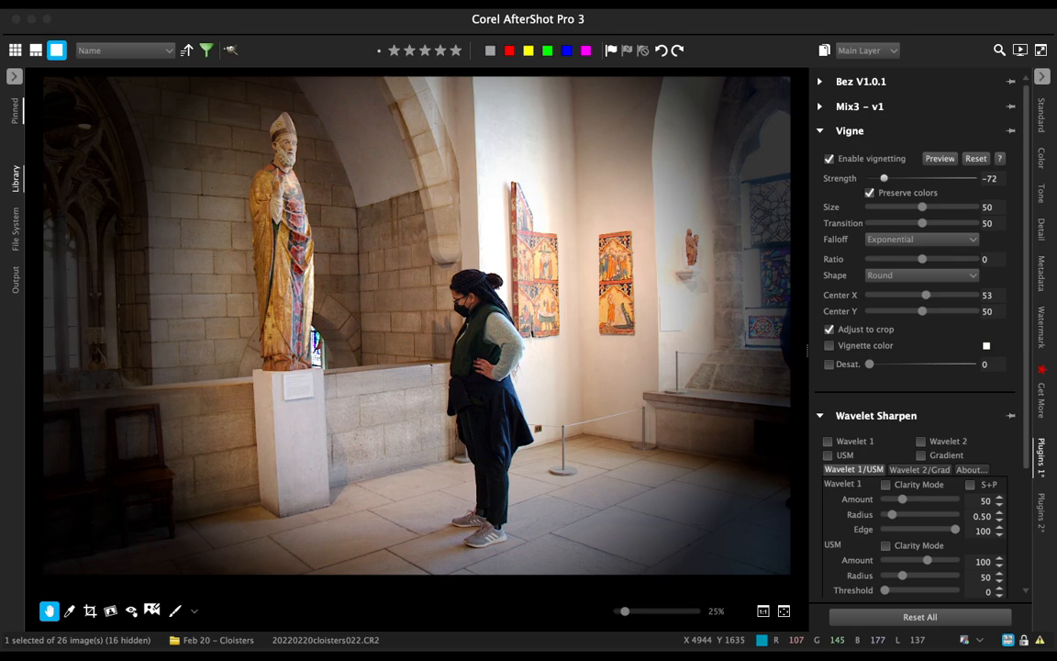
{"action": "left_click_drag", "start_coordinate": [884, 178], "coordinate": [918, 178]}
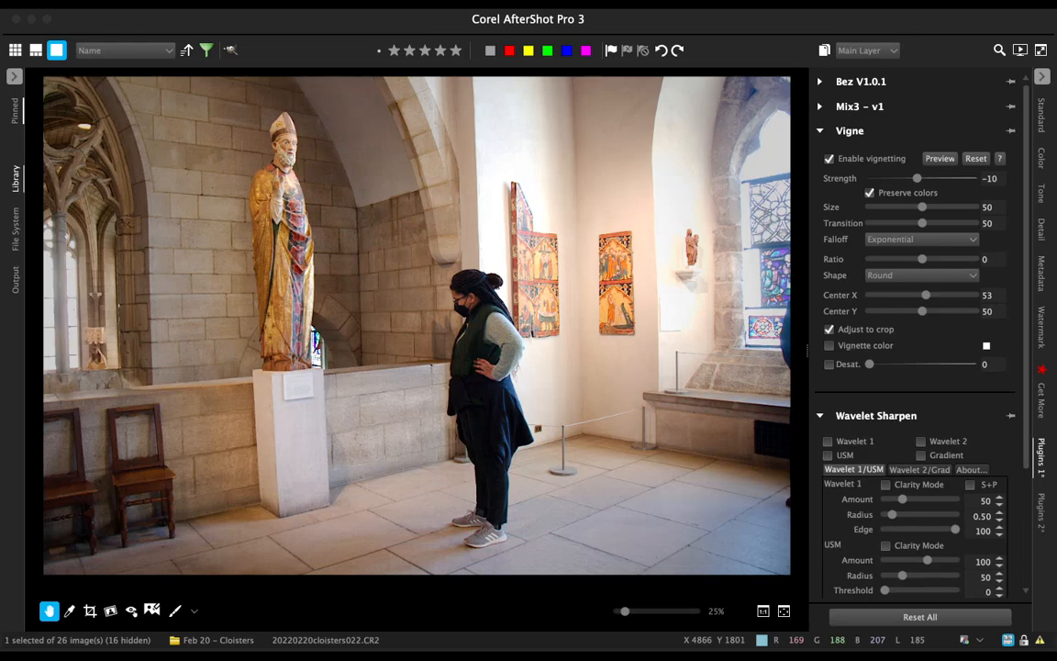
{"action": "left_click", "coordinate": [1042, 116]}
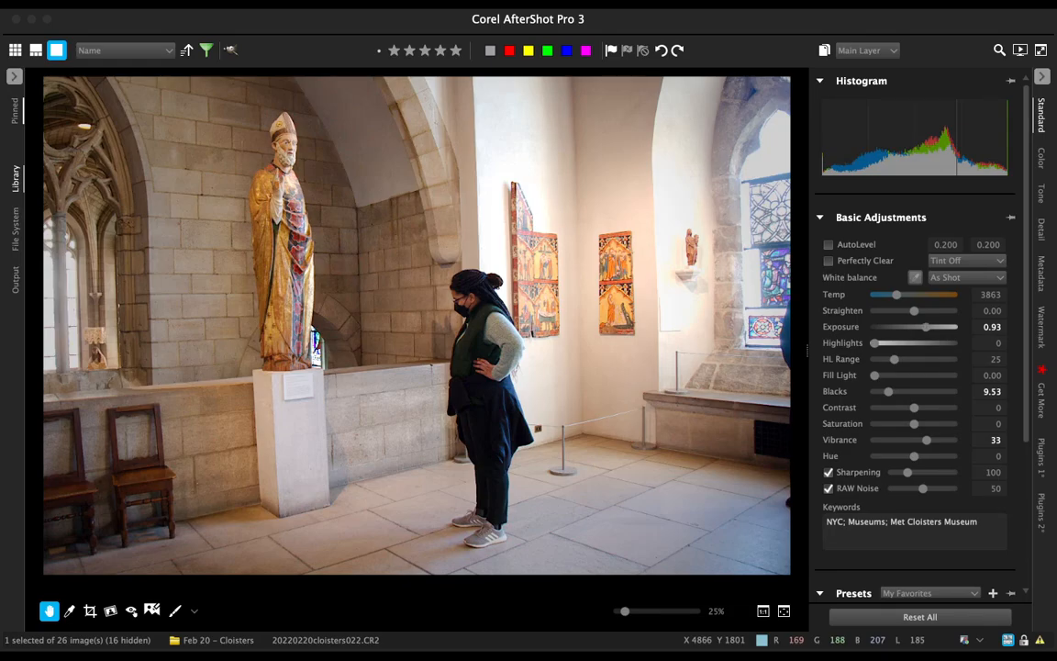
Move photo 022's right crop edge slightly inward and apply the tighter crop
{"action": "left_click", "coordinate": [90, 610]}
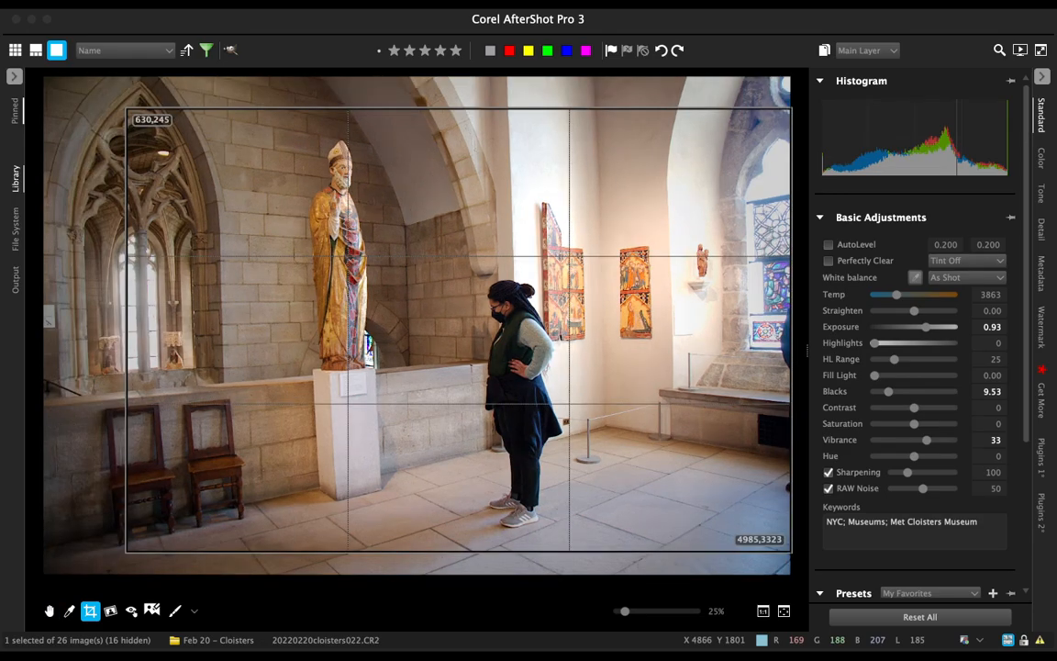
{"action": "left_click_drag", "start_coordinate": [788, 331], "coordinate": [781, 330]}
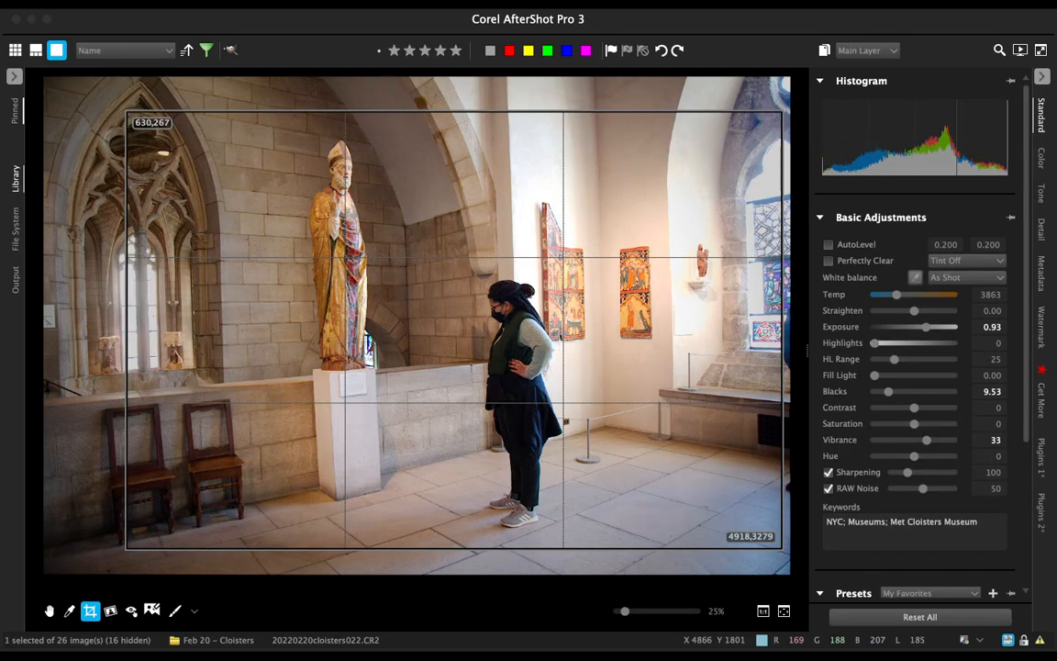
{"action": "key", "text": "Return"}
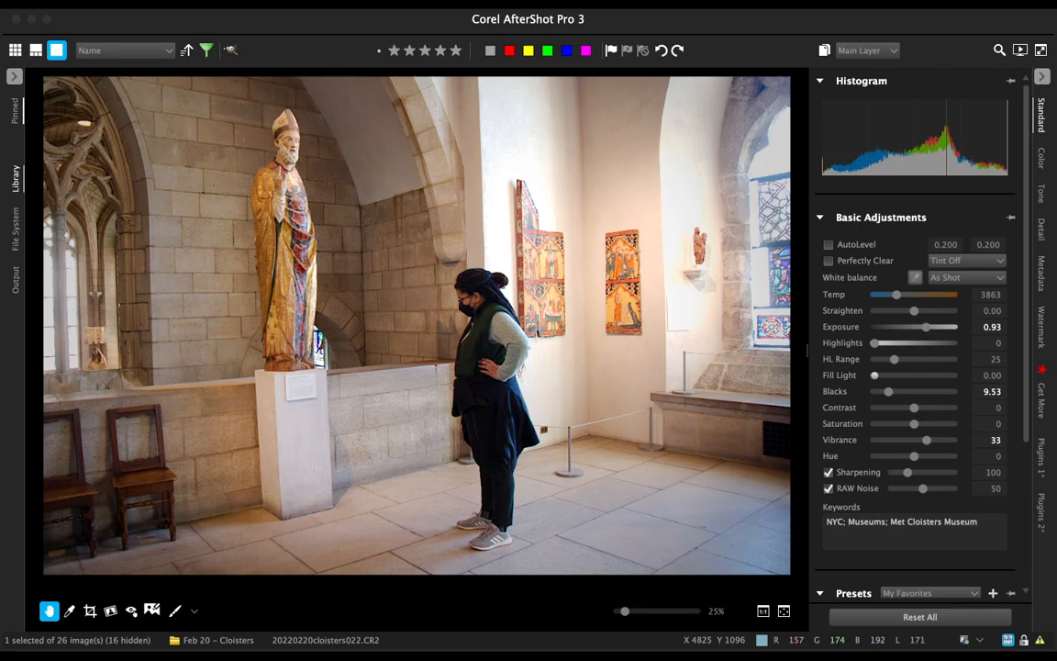
Raise Fill Light to 0.42 and inspect the standing woman at 100% before fitting back
{"action": "left_click_drag", "start_coordinate": [875, 375], "coordinate": [888, 375]}
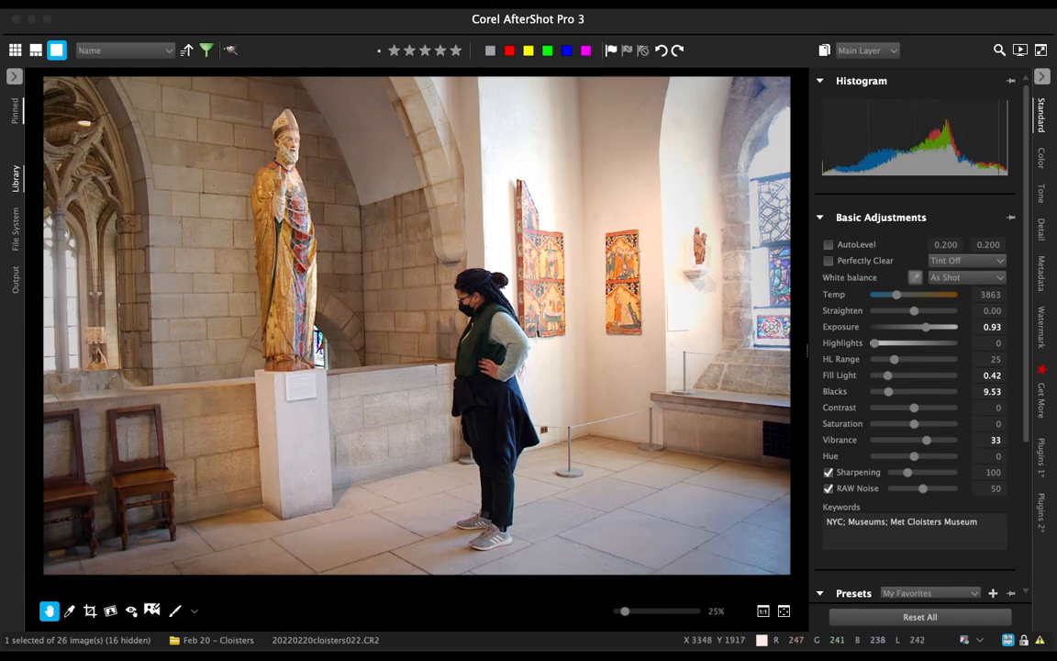
{"action": "left_click", "coordinate": [488, 336]}
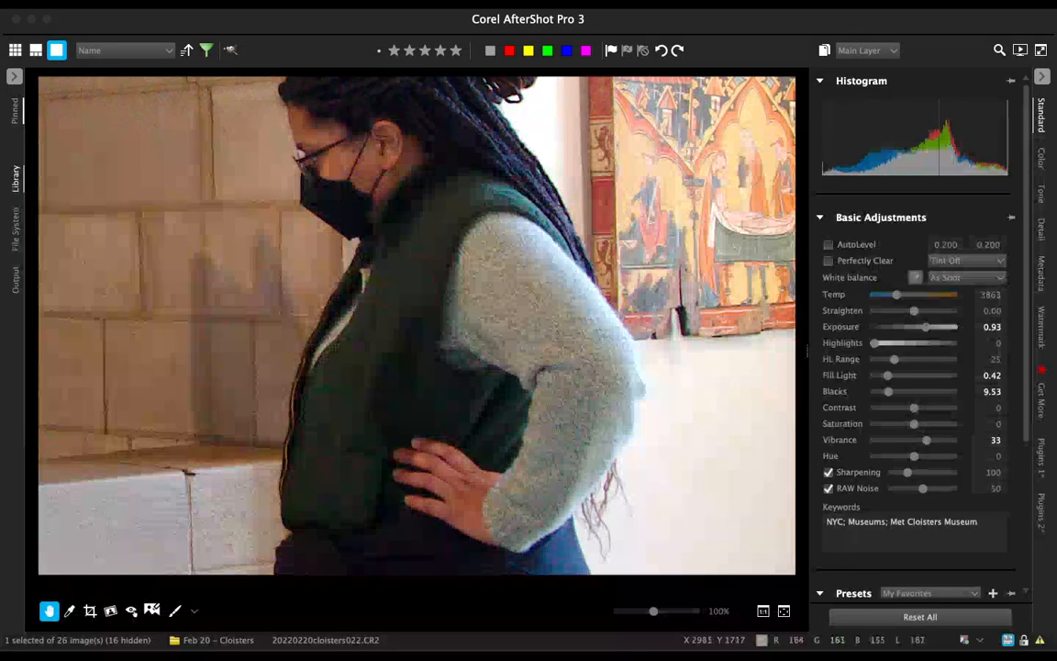
{"action": "left_click", "coordinate": [501, 337]}
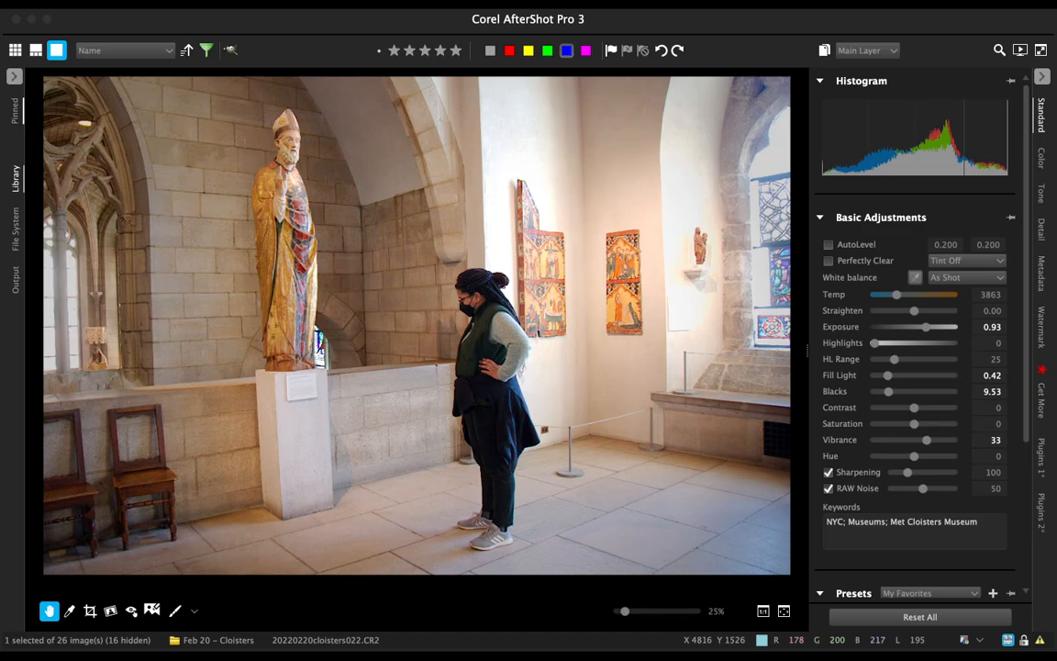
Advance to photo 023 and raise its Exposure to 1.26
{"action": "key", "text": "Right"}
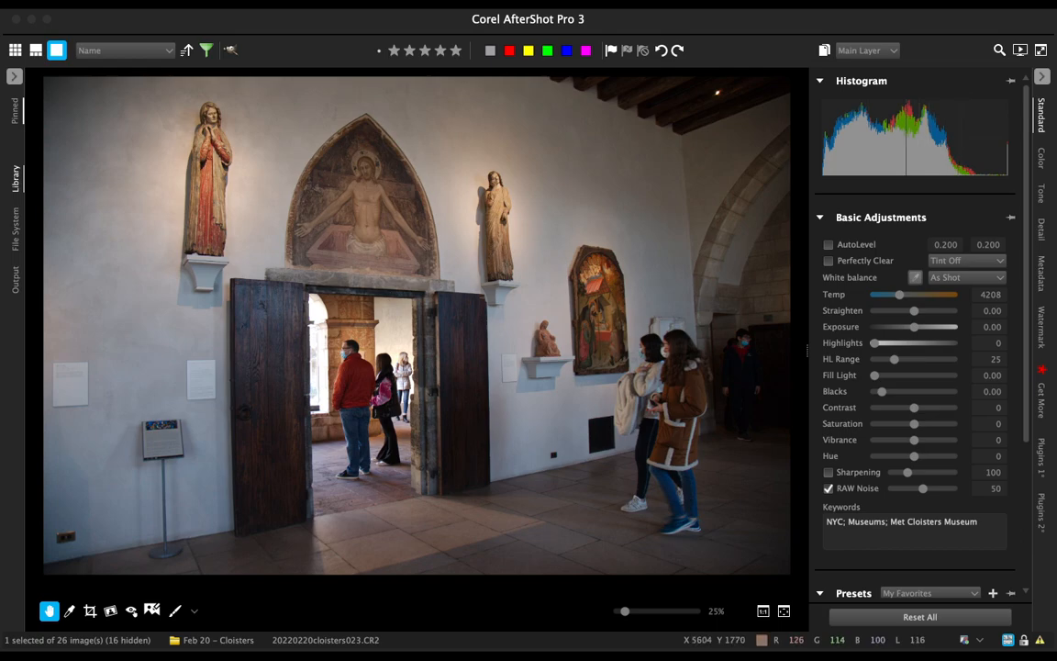
{"action": "left_click_drag", "start_coordinate": [914, 327], "coordinate": [930, 326]}
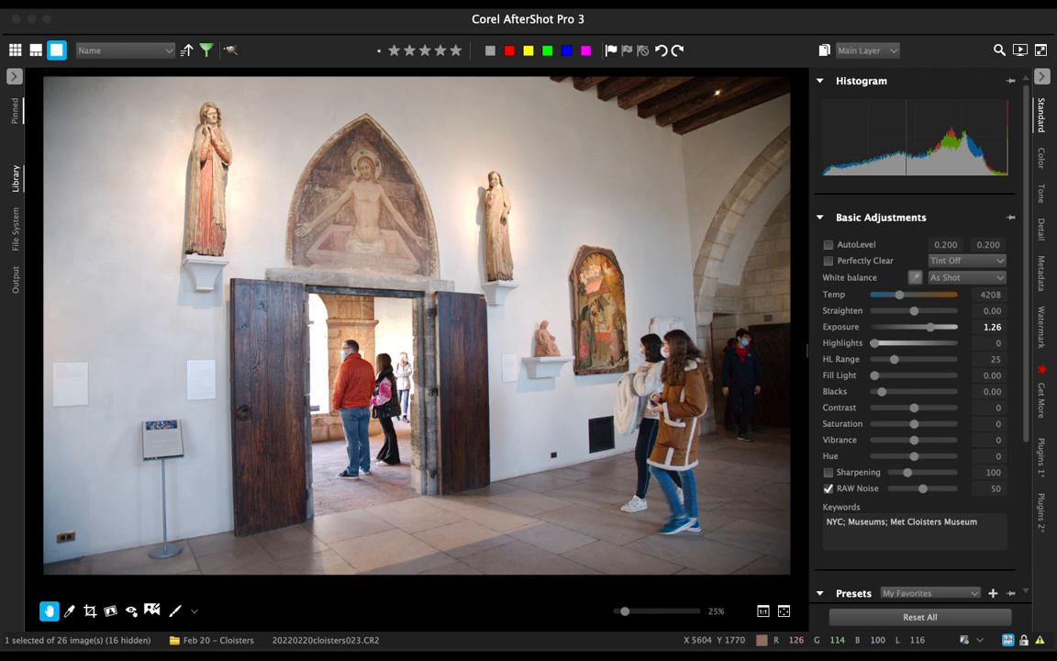
Enable sharpening on photo 023 and add a larger vignette at Strength -10, Center X 56
{"action": "left_click", "coordinate": [829, 472]}
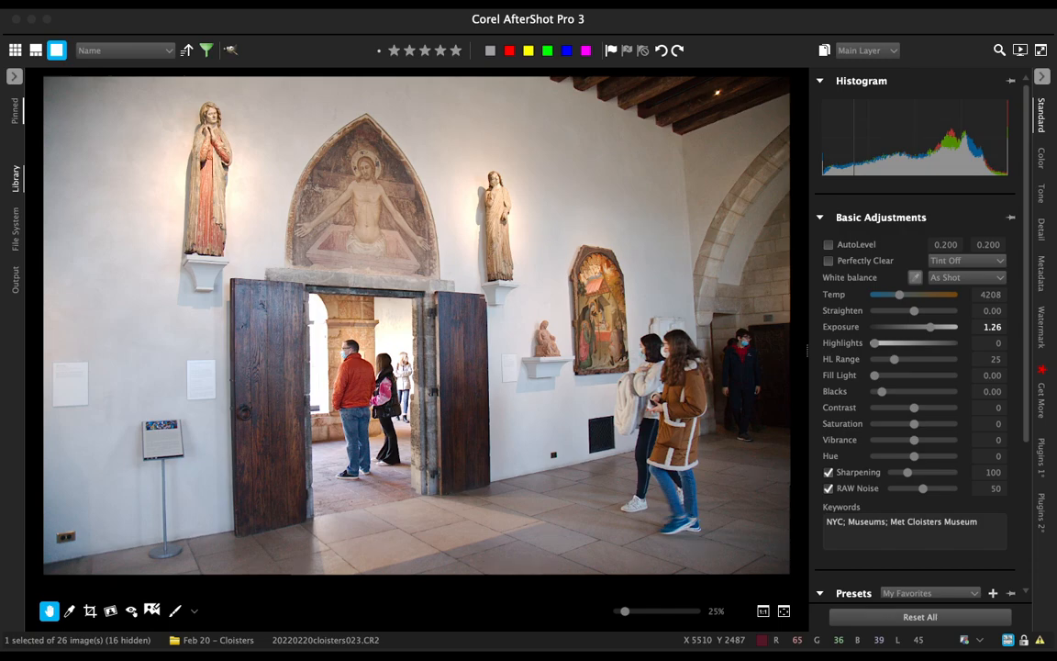
{"action": "left_click", "coordinate": [1041, 457]}
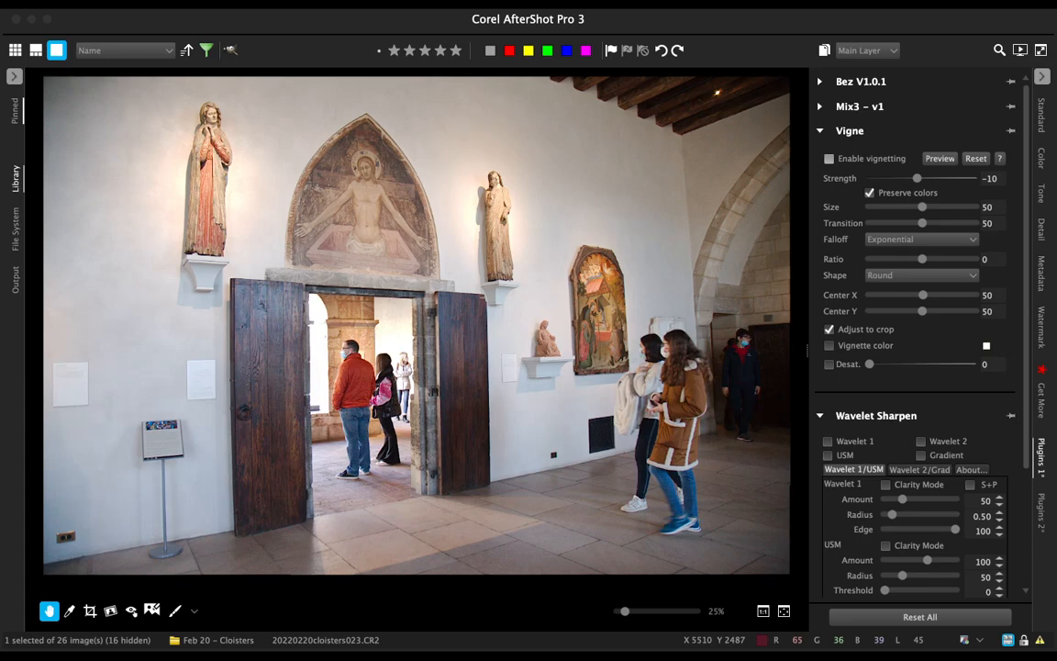
{"action": "left_click", "coordinate": [828, 158]}
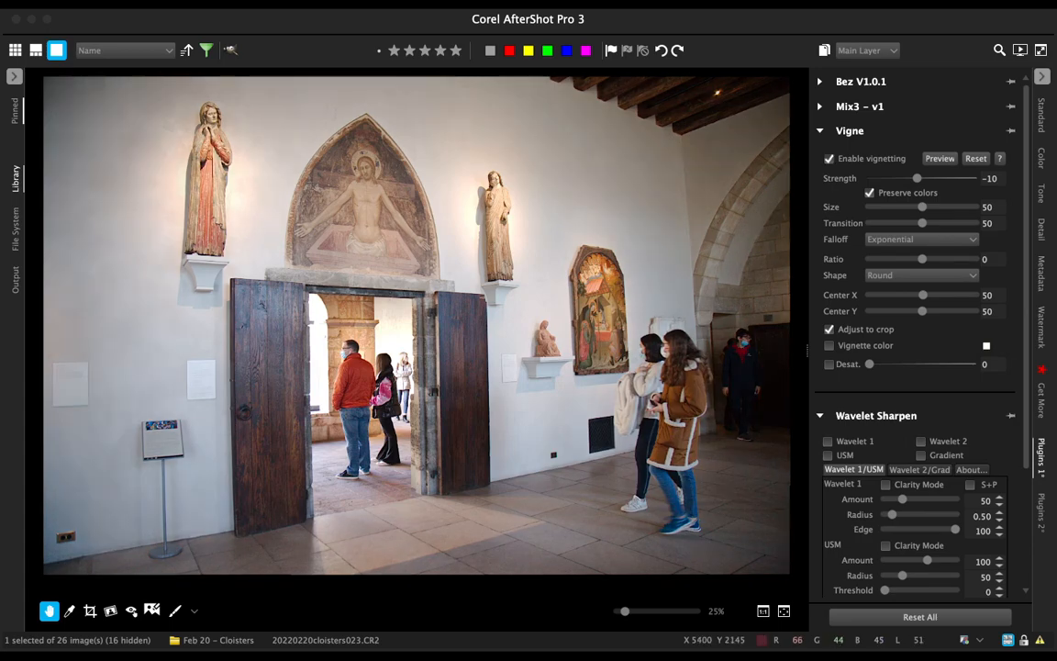
{"action": "left_click_drag", "start_coordinate": [916, 178], "coordinate": [888, 178]}
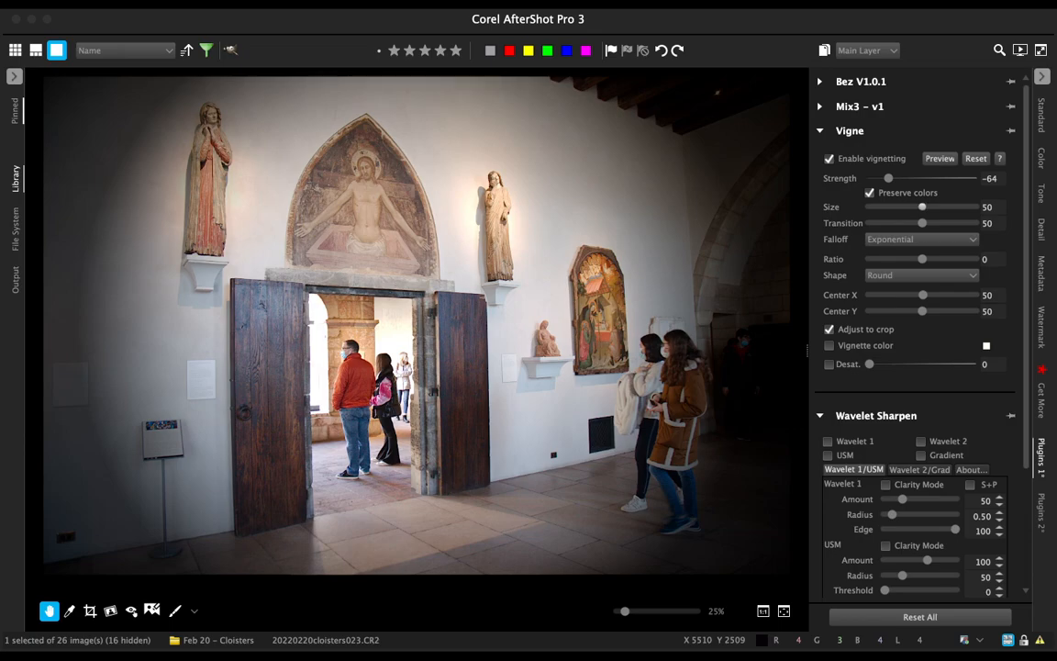
{"action": "left_click_drag", "start_coordinate": [922, 207], "coordinate": [931, 207]}
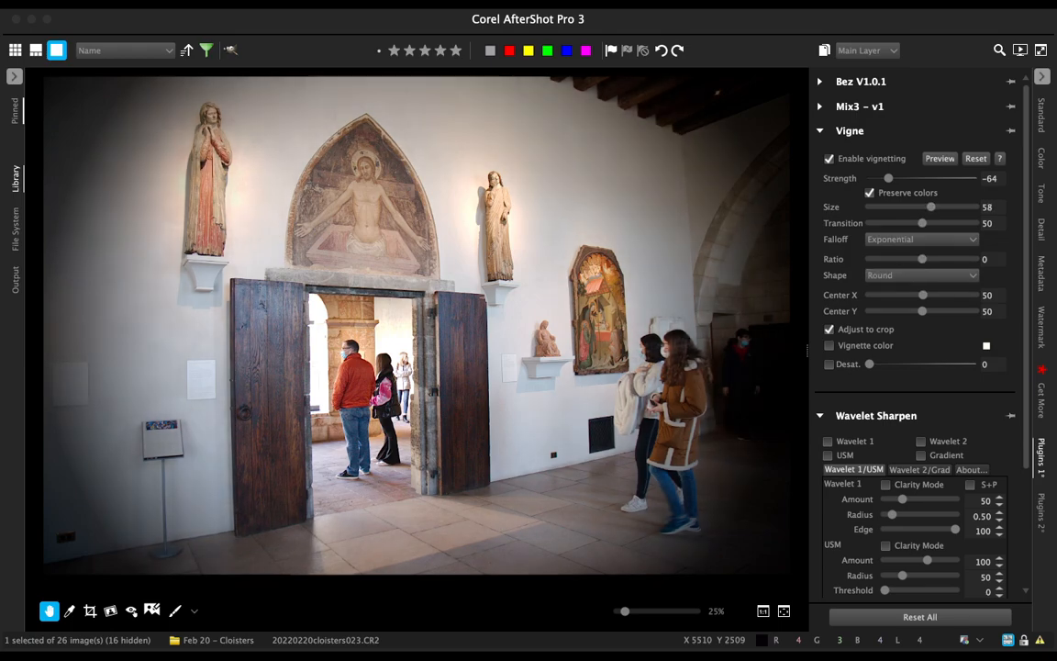
{"action": "left_click_drag", "start_coordinate": [923, 296], "coordinate": [929, 296]}
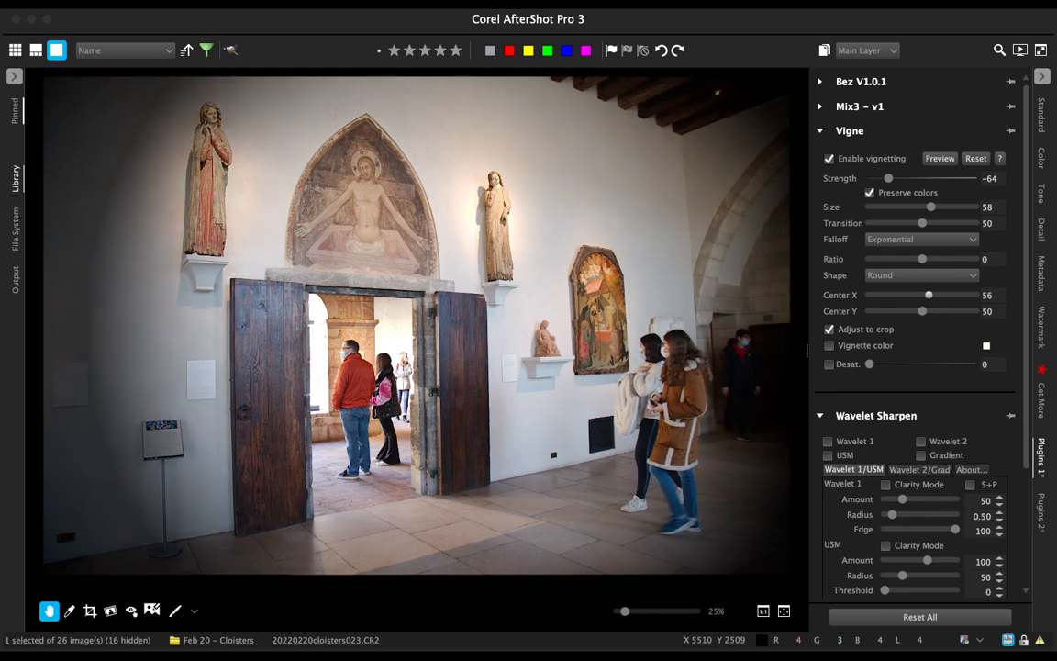
{"action": "left_click_drag", "start_coordinate": [888, 178], "coordinate": [917, 179]}
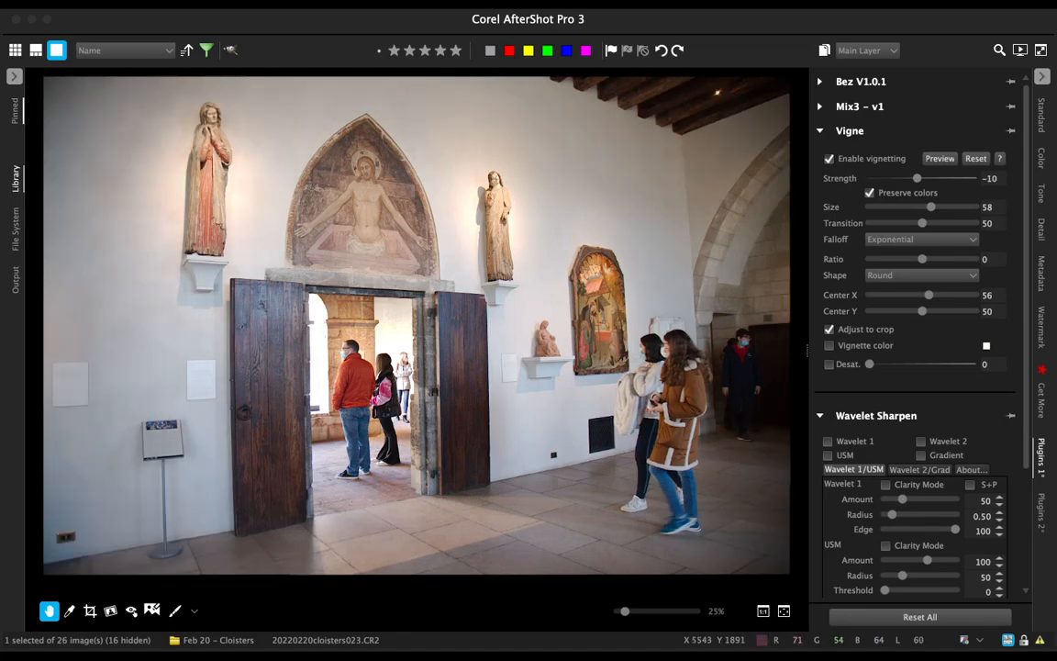
{"action": "left_click", "coordinate": [1041, 116]}
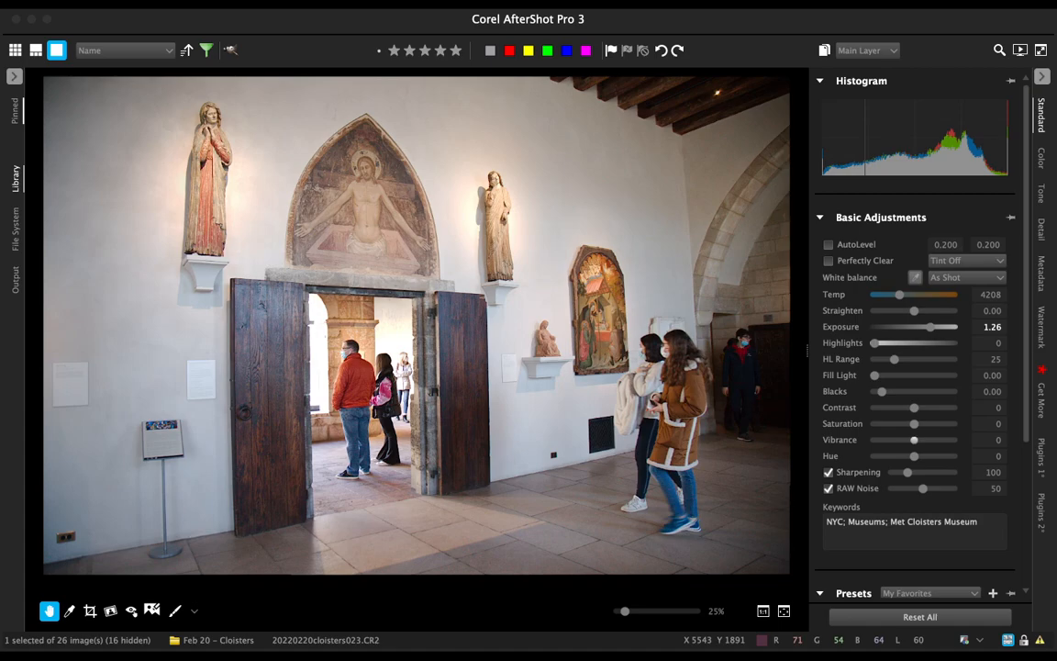
Raise photo 023's Vibrance slider to 21
{"action": "left_click_drag", "start_coordinate": [914, 441], "coordinate": [923, 441]}
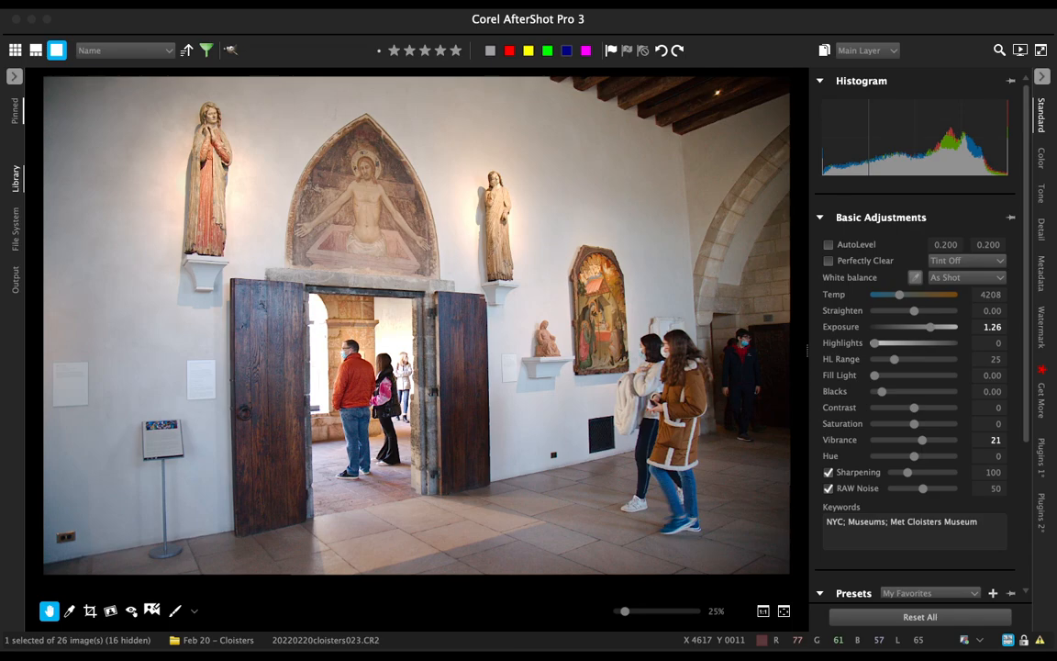
Give photo 023 a blue label and advance to photo 024, the stone-arches view
{"action": "left_click", "coordinate": [566, 50]}
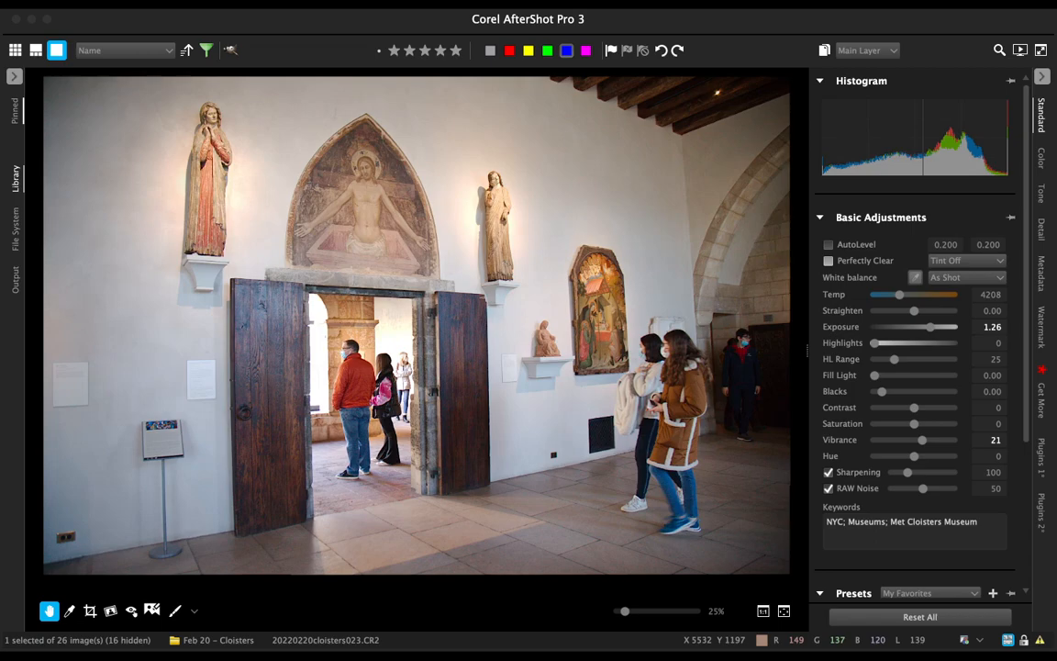
{"action": "key", "text": "Right"}
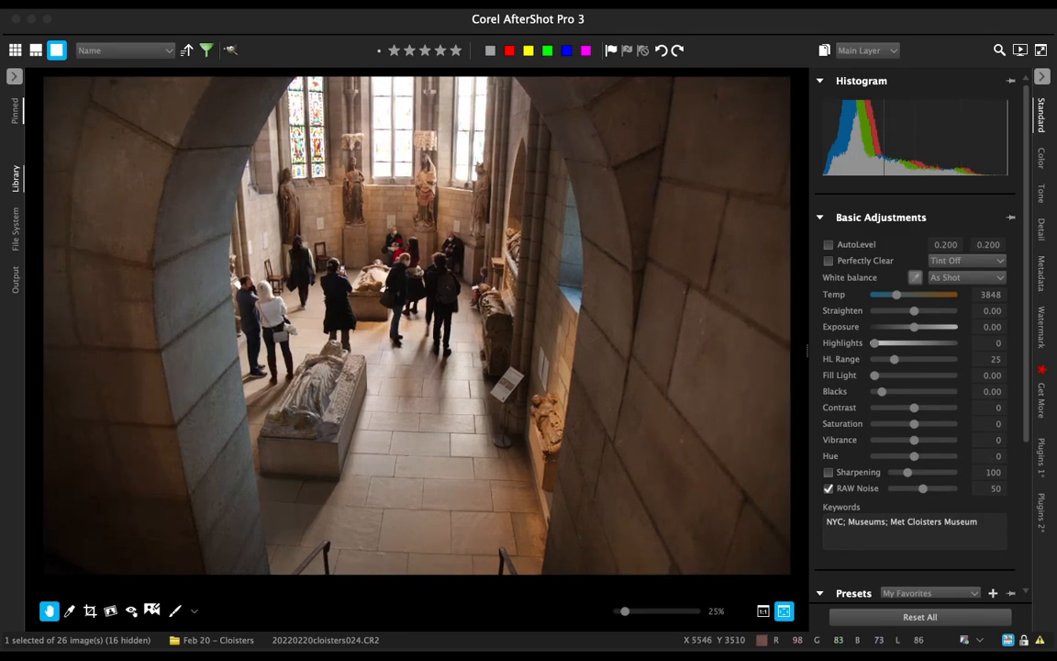
Turn on sharpening, set exposure to 0.48, straighten by -0.42 and fill light to 1.00
{"action": "left_click", "coordinate": [829, 473]}
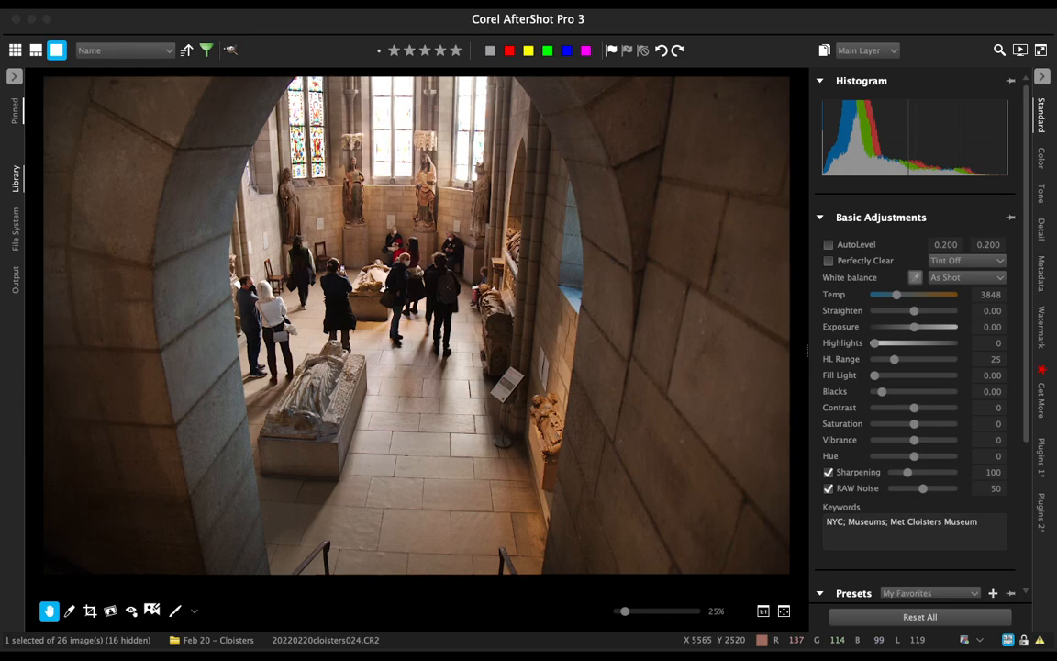
{"action": "left_click_drag", "start_coordinate": [914, 327], "coordinate": [922, 327]}
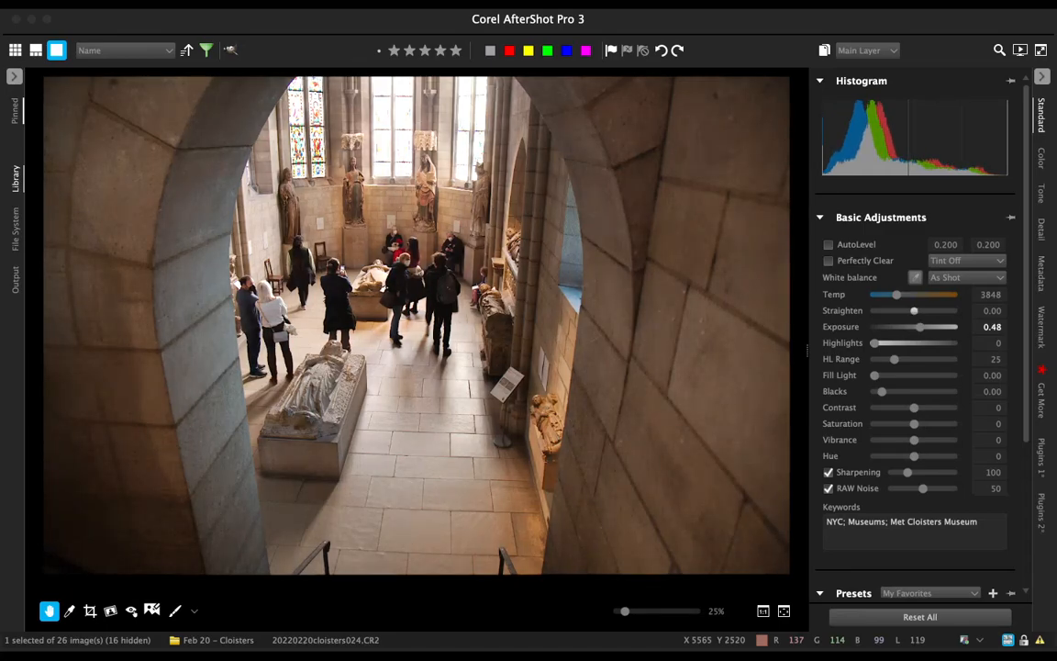
{"action": "left_click_drag", "start_coordinate": [914, 311], "coordinate": [913, 311]}
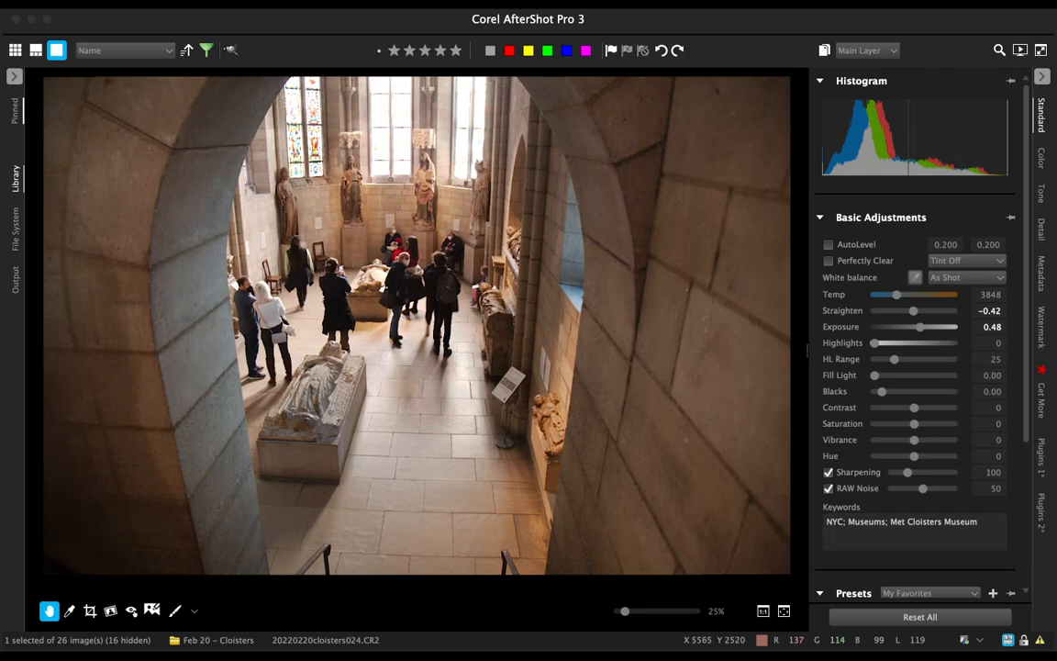
{"action": "left_click_drag", "start_coordinate": [874, 376], "coordinate": [904, 375]}
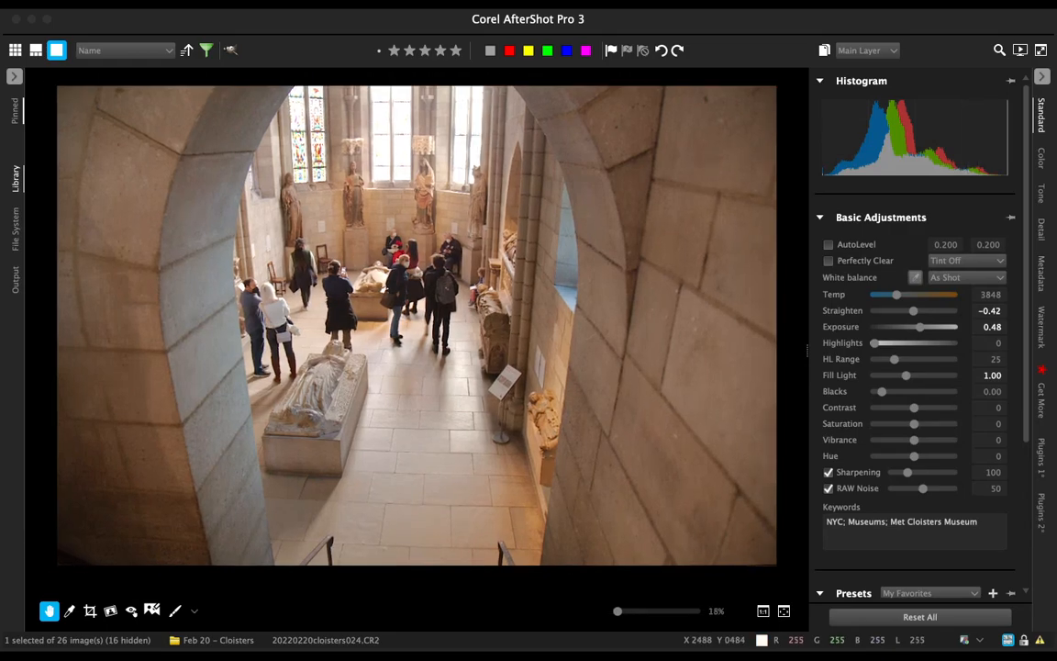
Inspect the arched-gallery photo at 100% zoom, fit it back, then deepen its blacks
{"action": "scroll", "coordinate": [384, 148], "scroll_direction": "up", "scroll_amount": 1}
{"action": "left_click", "coordinate": [762, 611]}
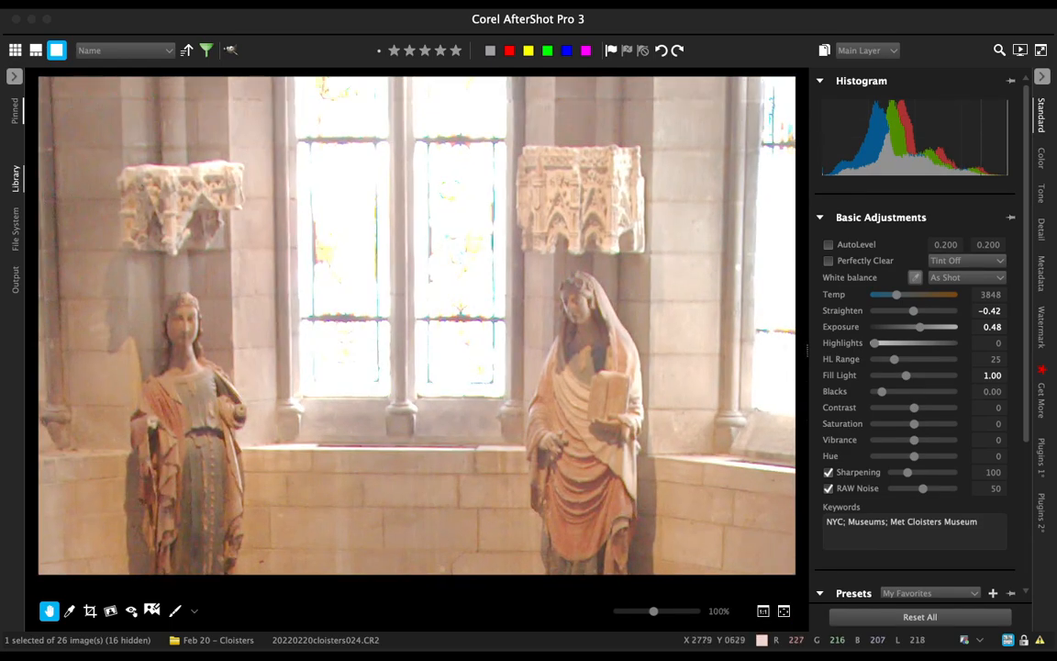
{"action": "left_click", "coordinate": [784, 610]}
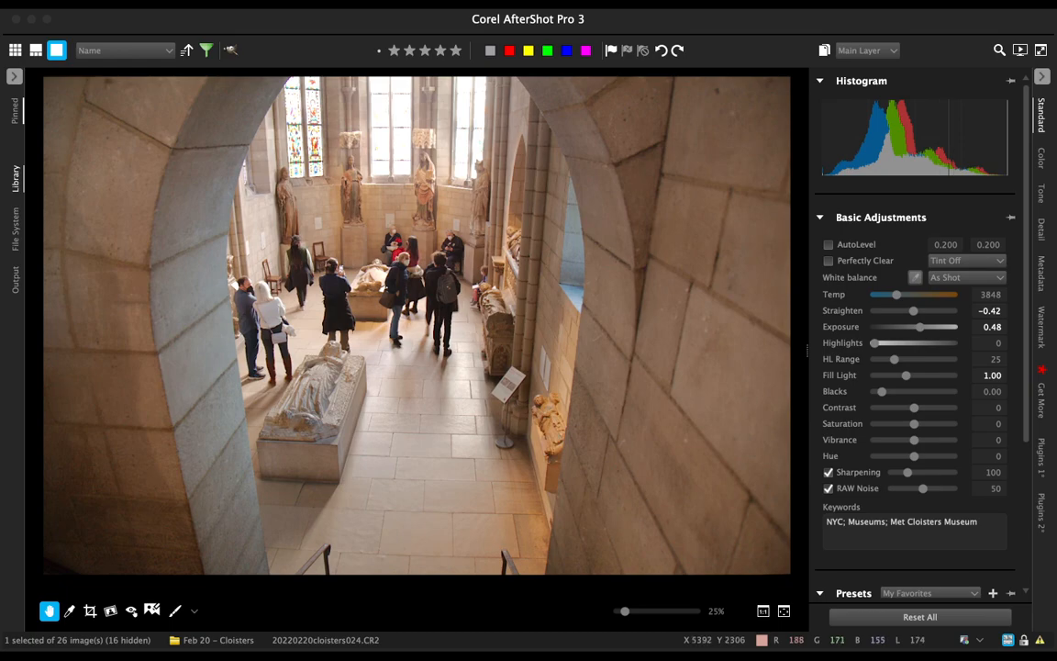
{"action": "left_click_drag", "start_coordinate": [881, 392], "coordinate": [882, 391]}
Show photo 024's camera metadata and keywords, then advance to doorway photo 025
{"action": "left_click", "coordinate": [1040, 273]}
{"action": "left_click", "coordinate": [819, 80]}
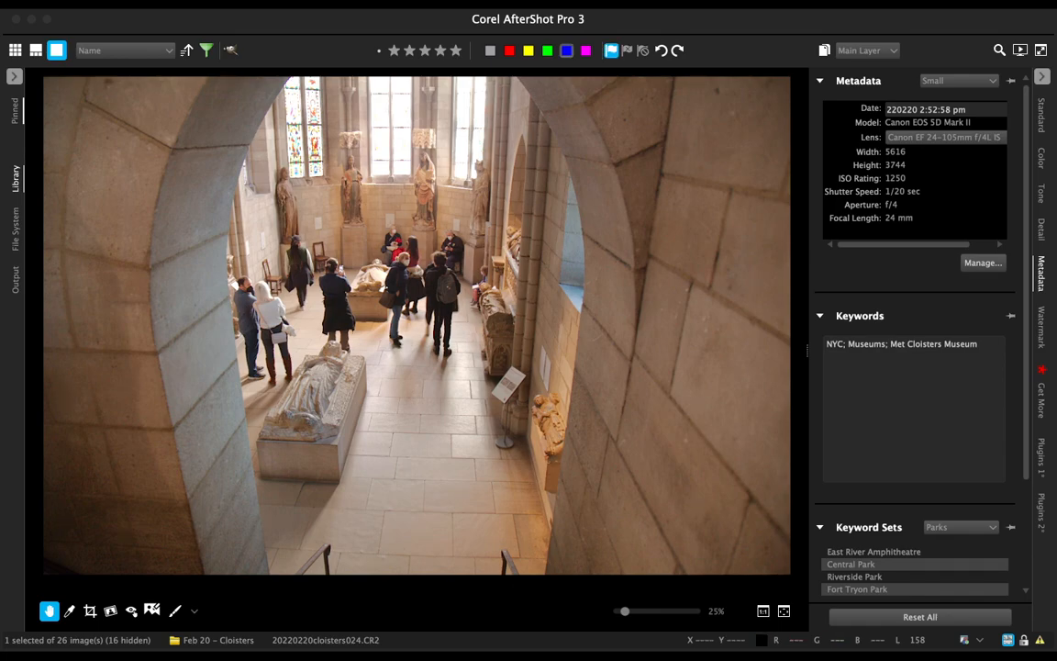
{"action": "key", "text": "Right"}
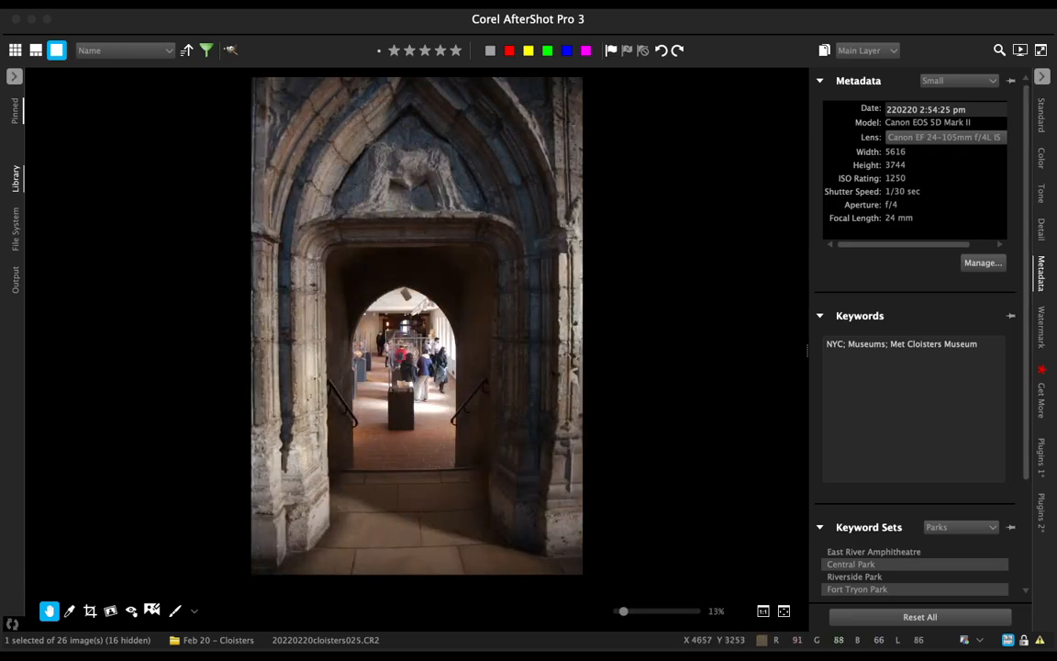
Enable sharpening and set the doorway photo's exposure to 0.93, comparing it with the previous photo
{"action": "left_click", "coordinate": [1041, 115]}
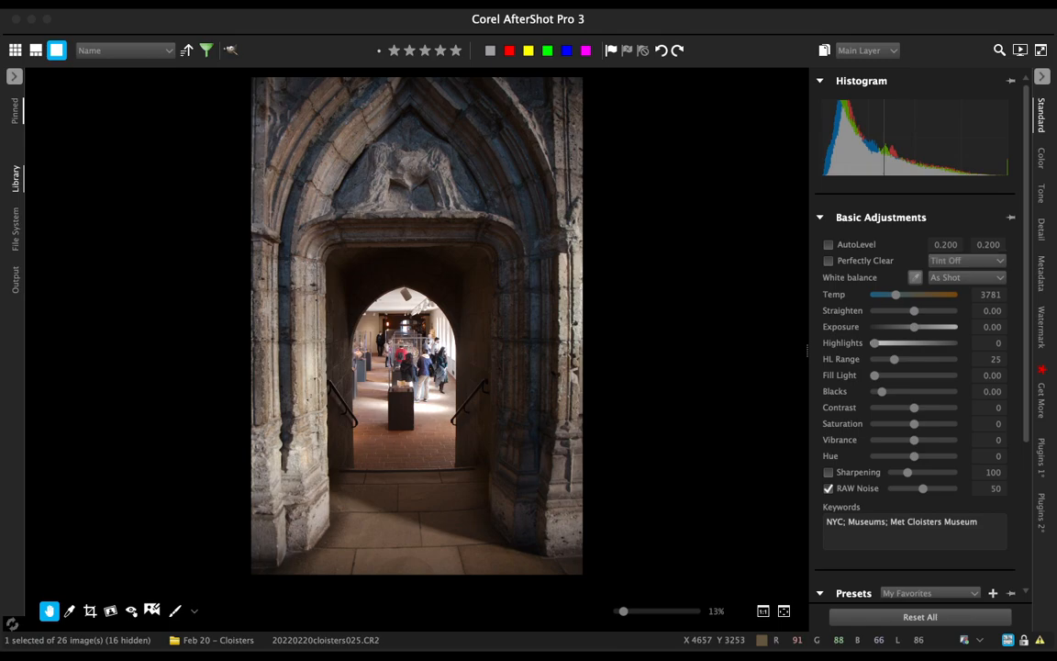
{"action": "left_click", "coordinate": [829, 473]}
{"action": "left_click_drag", "start_coordinate": [914, 326], "coordinate": [926, 327]}
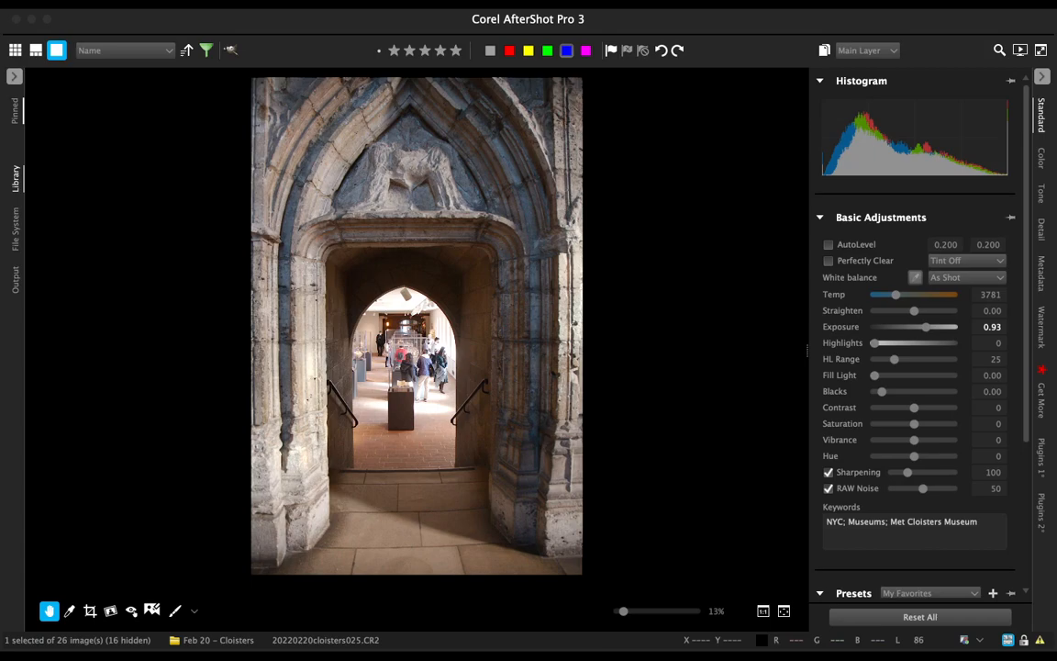
{"action": "key", "text": "Left"}
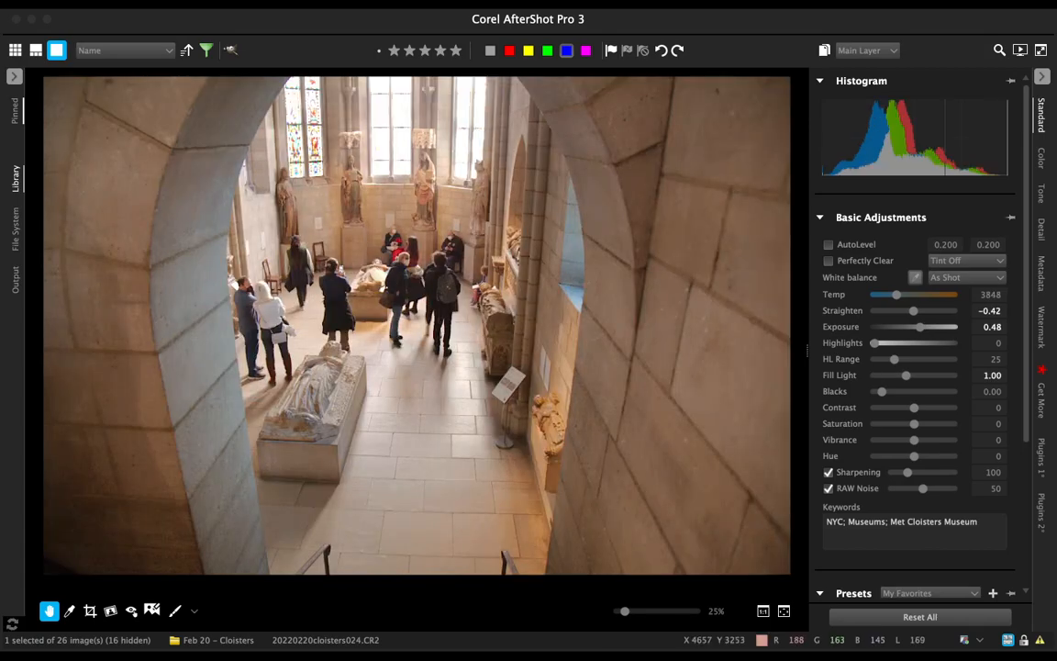
{"action": "key", "text": "Right"}
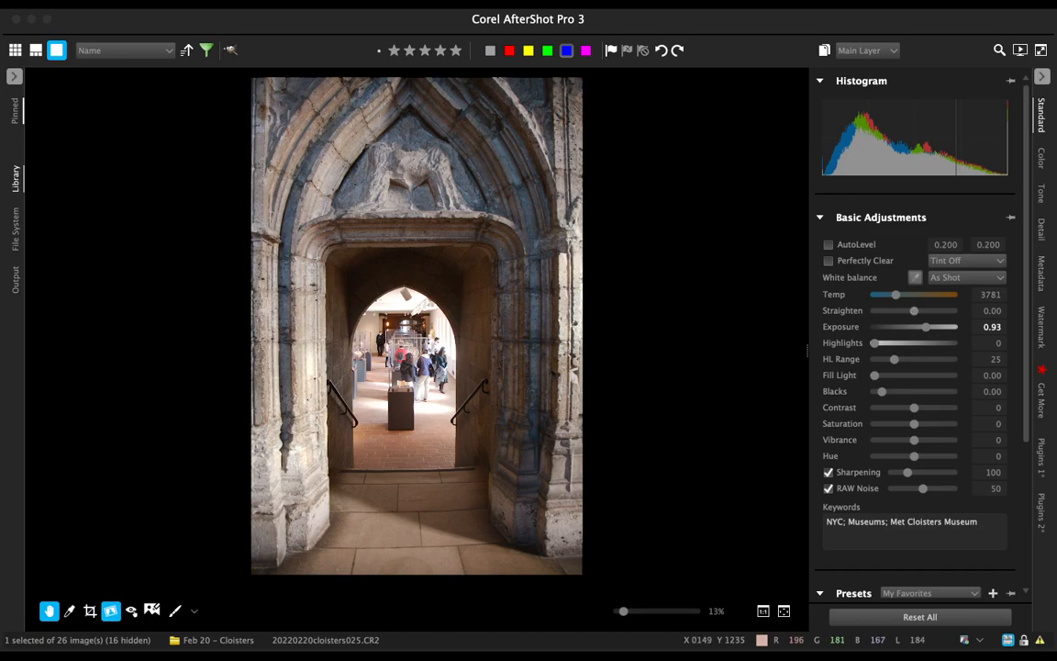
Straighten the doorway photo along its vertical edge, trimming the correction to 0.42
{"action": "left_click", "coordinate": [111, 611]}
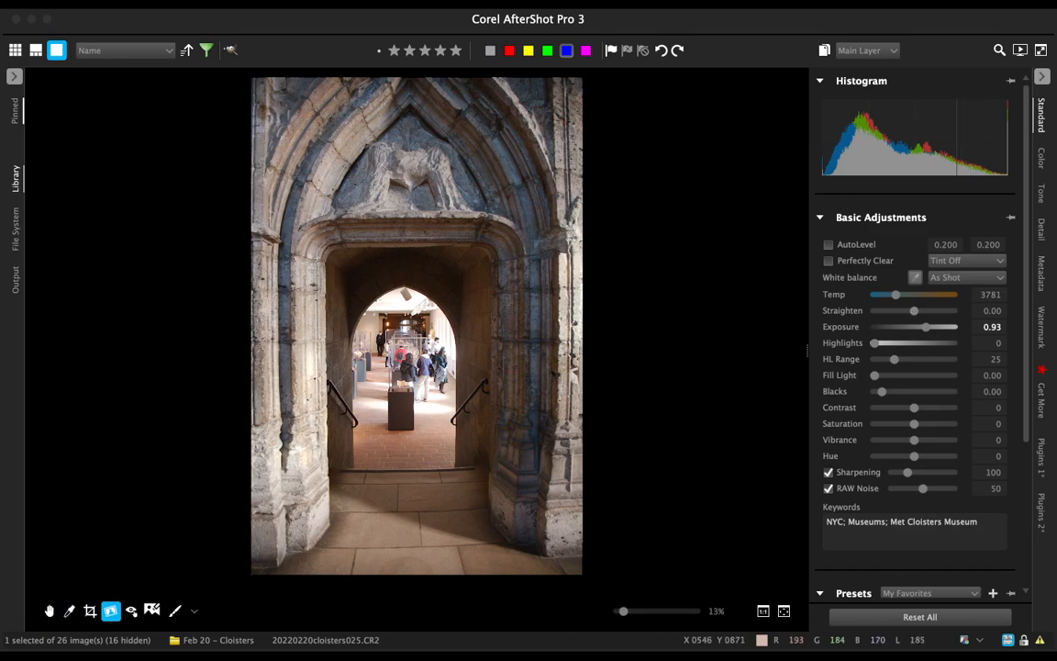
{"action": "left_click_drag", "start_coordinate": [330, 526], "coordinate": [330, 433]}
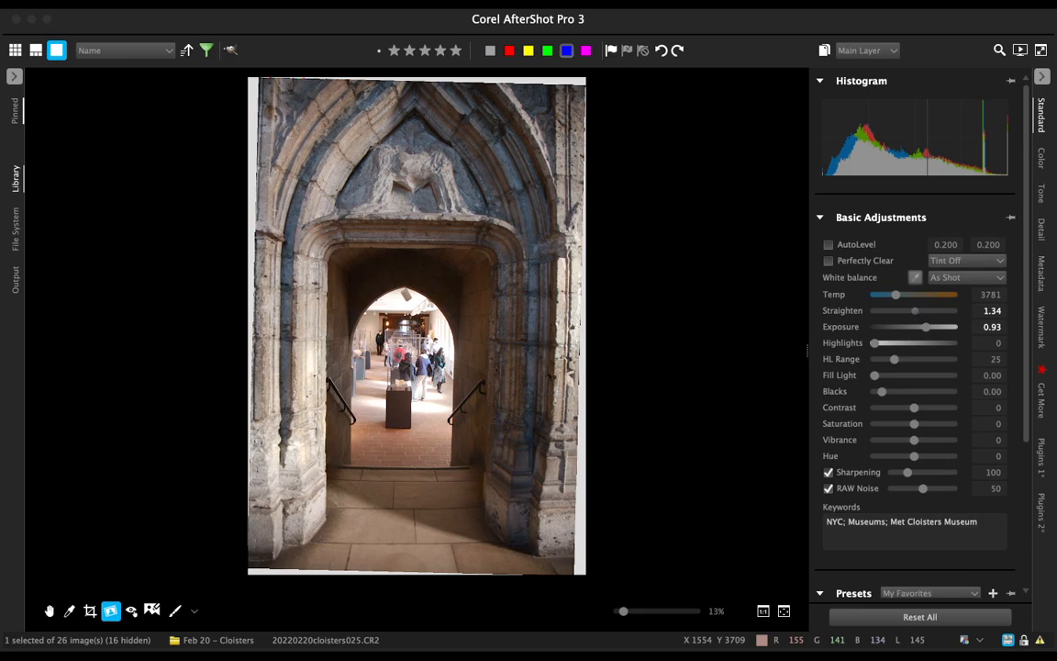
{"action": "left_click_drag", "start_coordinate": [915, 311], "coordinate": [914, 311]}
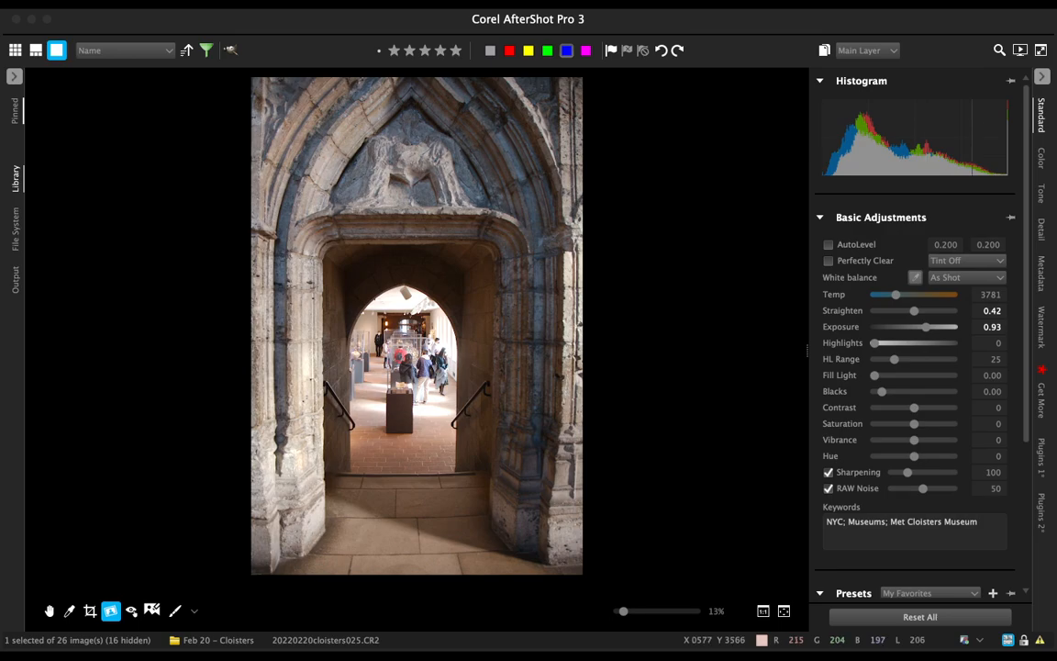
Enable the Black and White plugin on the doorway photo in Luminance mode
{"action": "left_click", "coordinate": [1041, 513]}
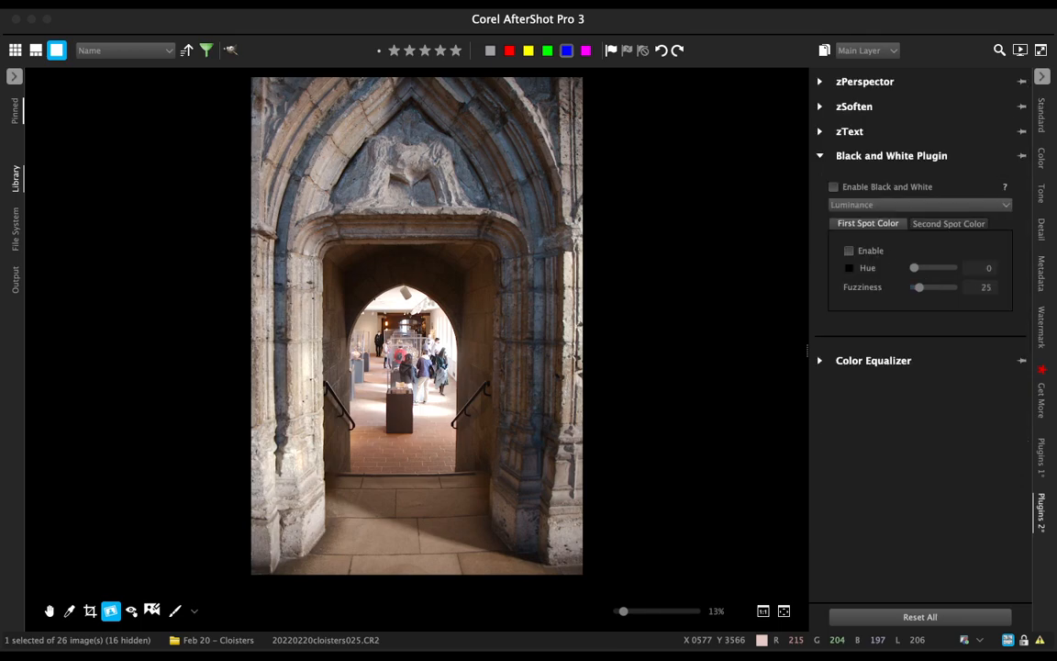
{"action": "left_click", "coordinate": [833, 187]}
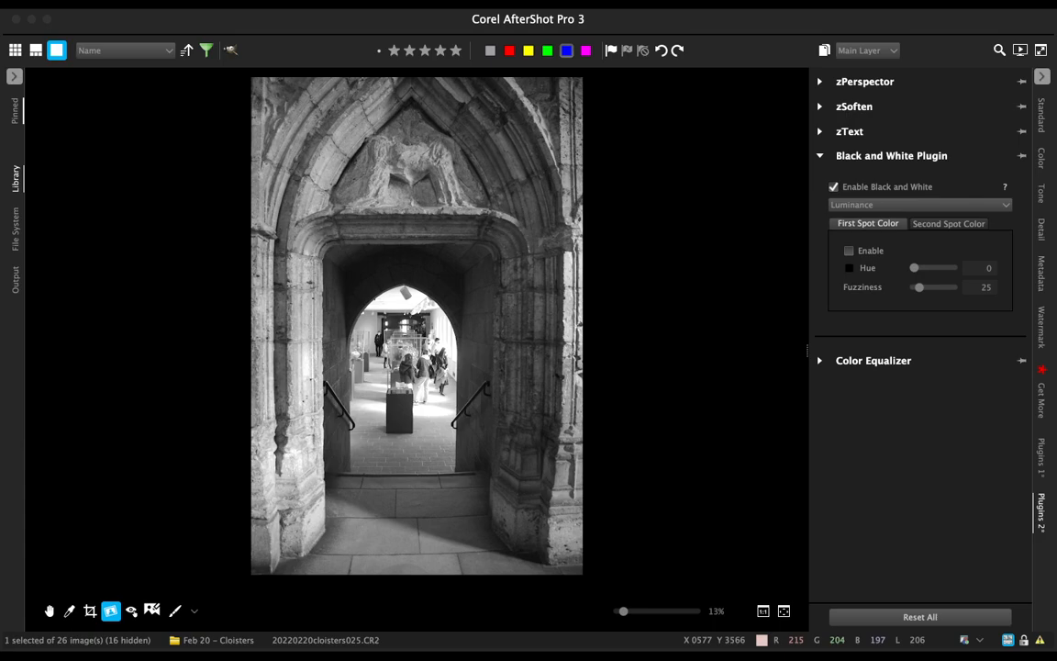
{"action": "left_click", "coordinate": [834, 188]}
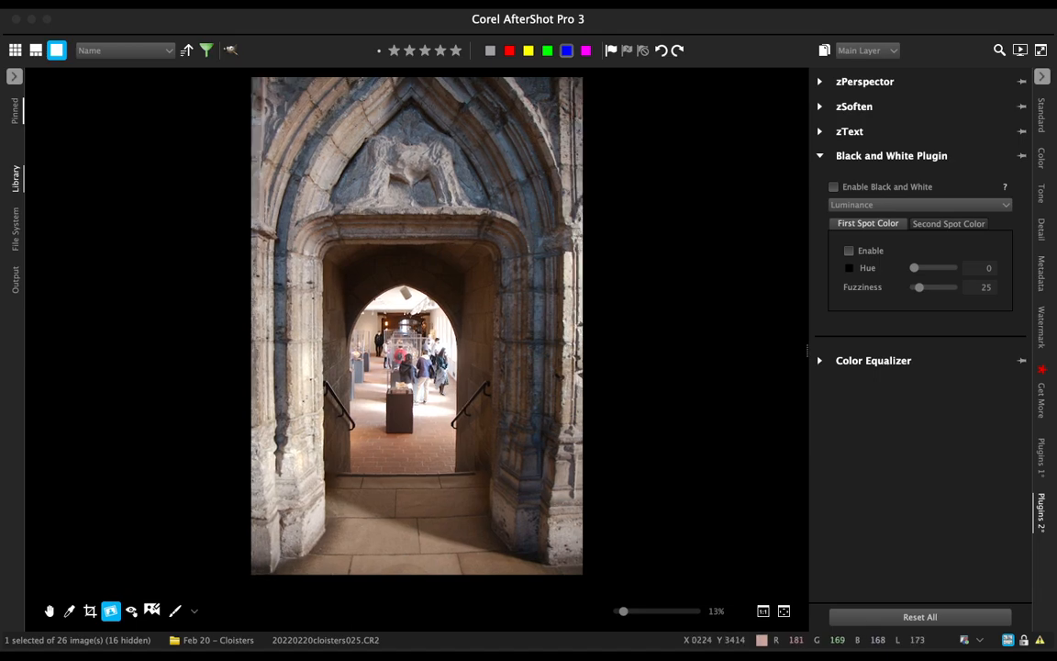
{"action": "left_click", "coordinate": [49, 611]}
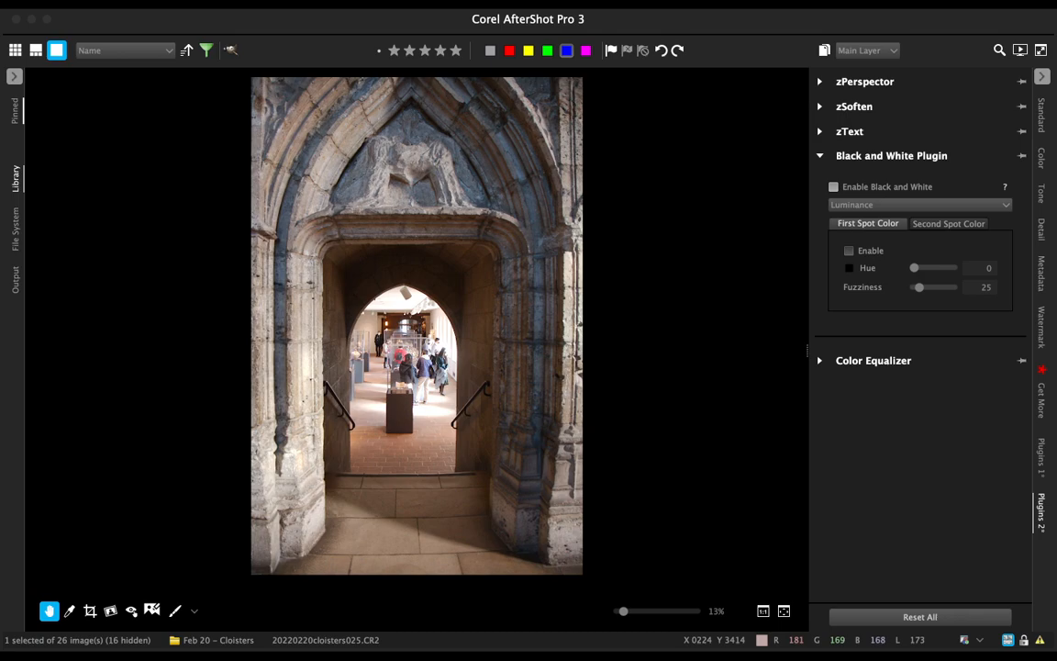
{"action": "left_click", "coordinate": [834, 186]}
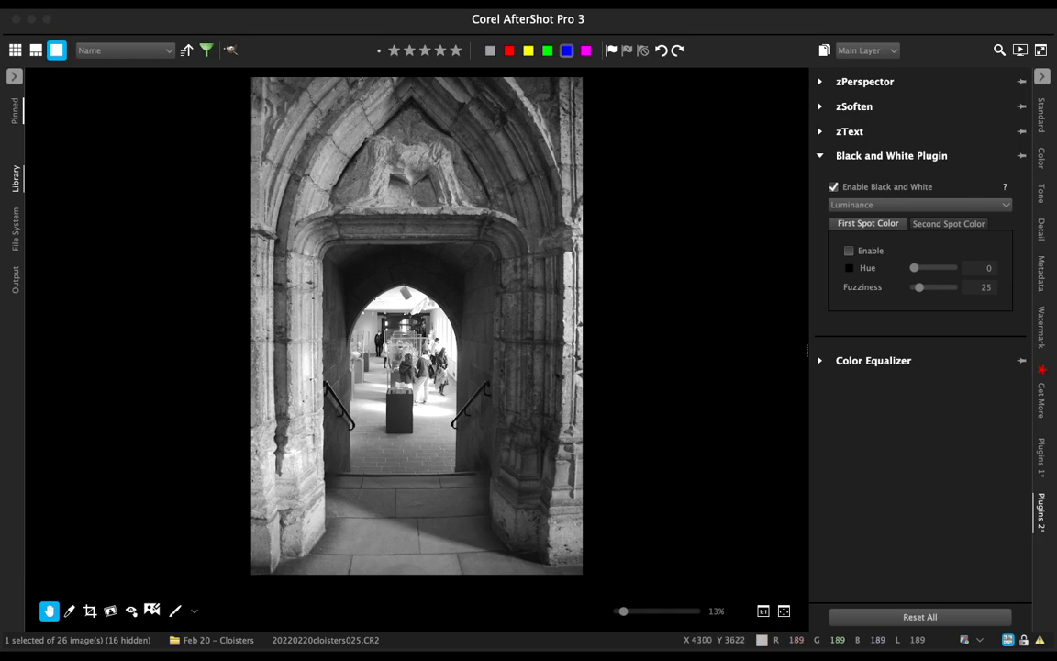
Raise photo 025's blacks to 2.34, then advance to tomb effigy photo 027
{"action": "left_click", "coordinate": [1042, 115]}
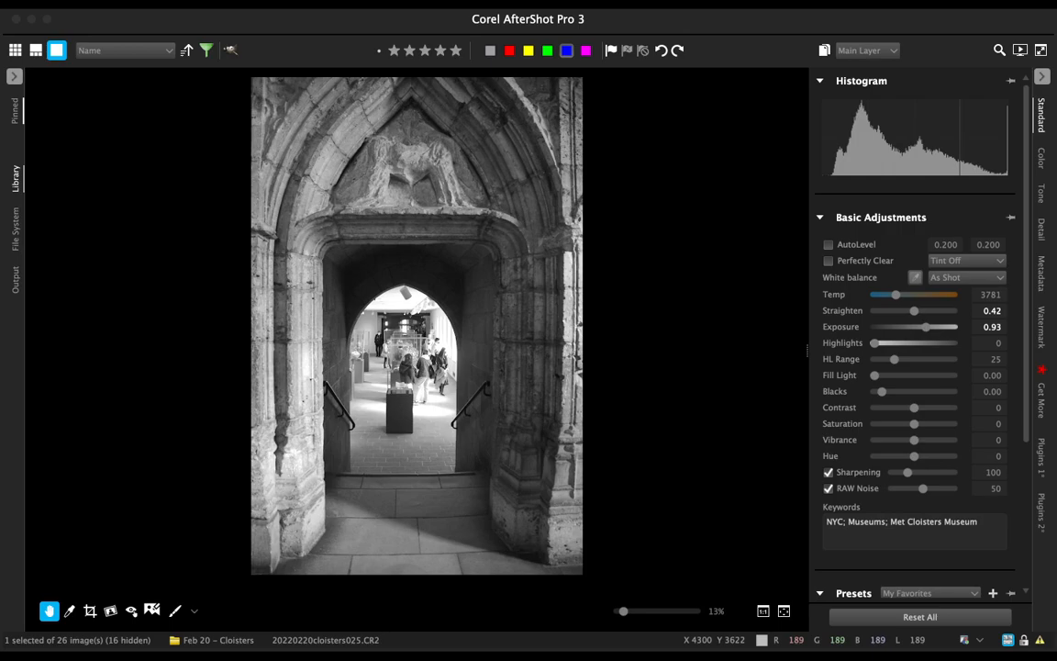
{"action": "left_click_drag", "start_coordinate": [881, 392], "coordinate": [885, 392]}
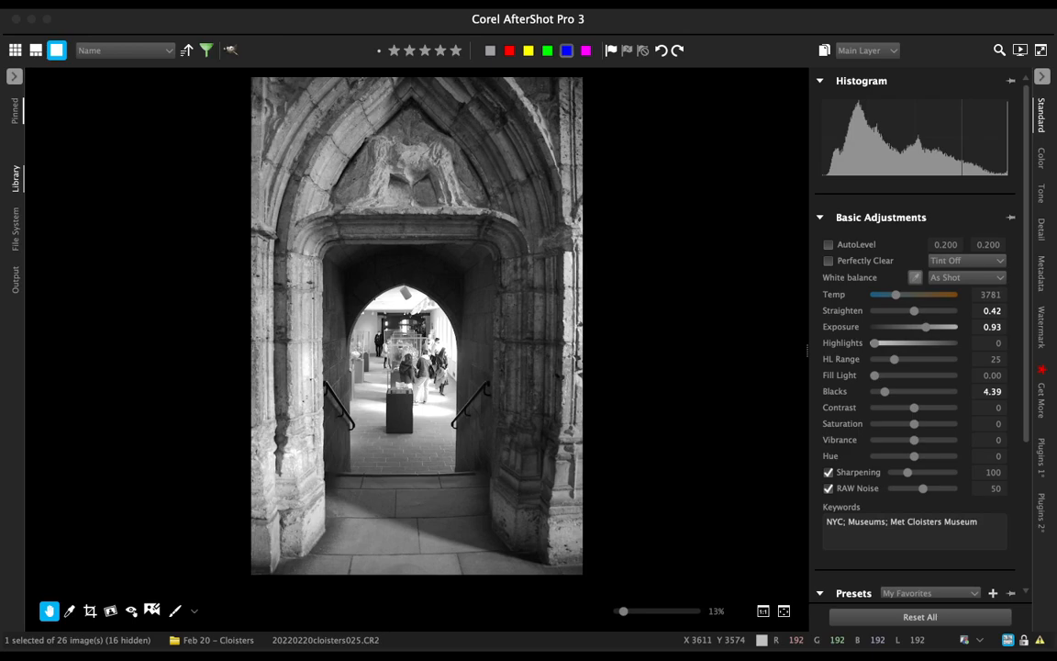
{"action": "key", "text": "Right"}
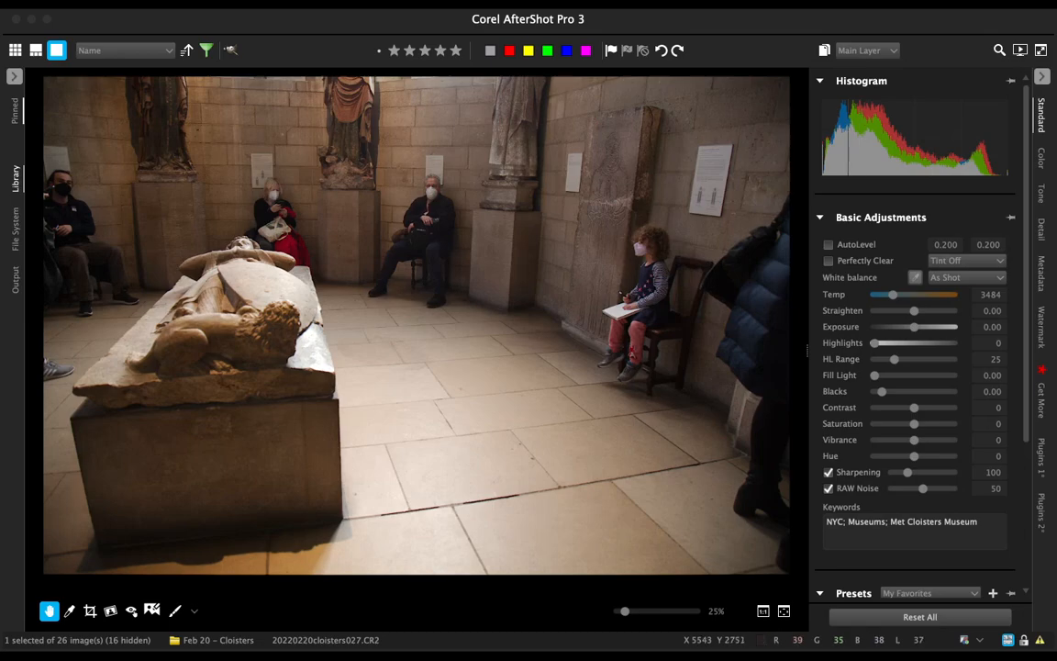
Set photo 027's exposure to 1.15 and show the Black and White plugin settings
{"action": "left_click_drag", "start_coordinate": [914, 327], "coordinate": [929, 327]}
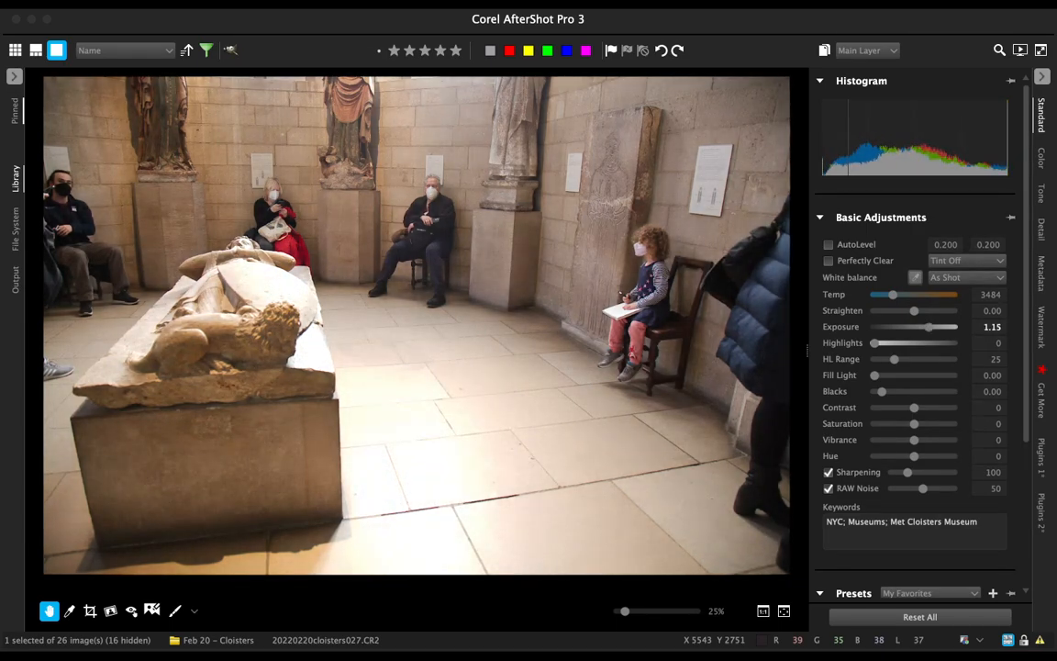
{"action": "left_click", "coordinate": [1041, 513]}
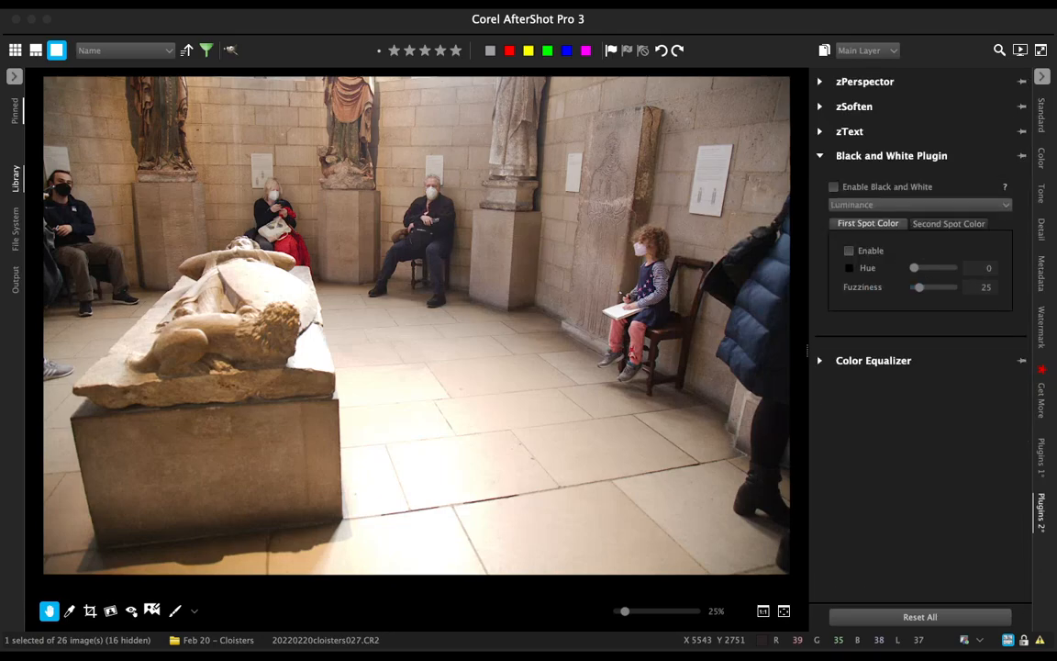
Enable black and white on photo 027, then show the Vigne vignetting settings
{"action": "left_click", "coordinate": [834, 187]}
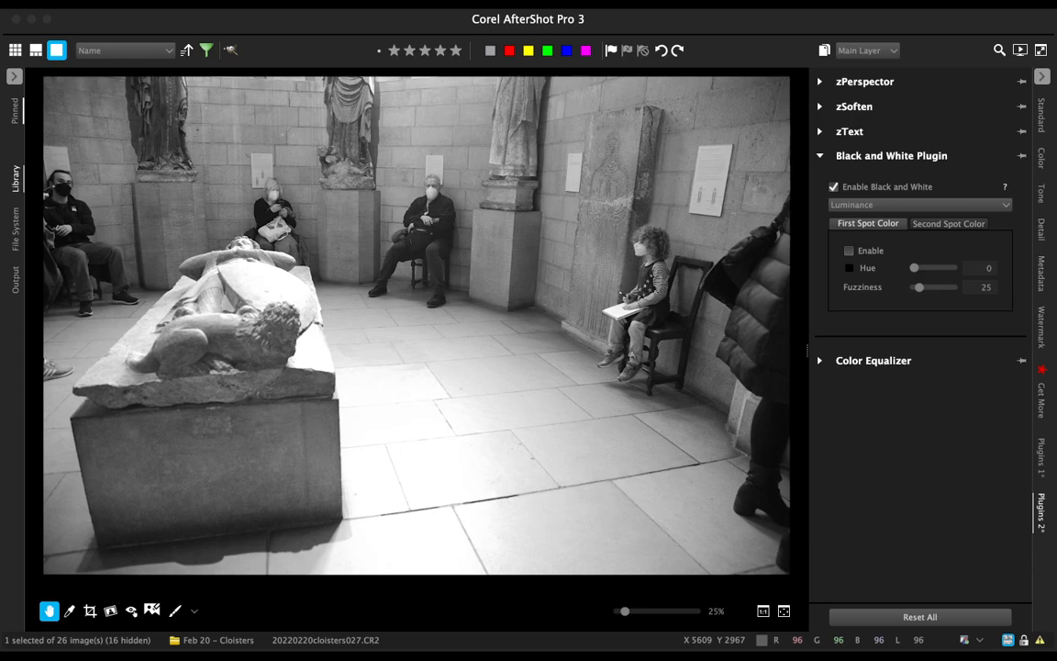
{"action": "left_click", "coordinate": [1041, 457]}
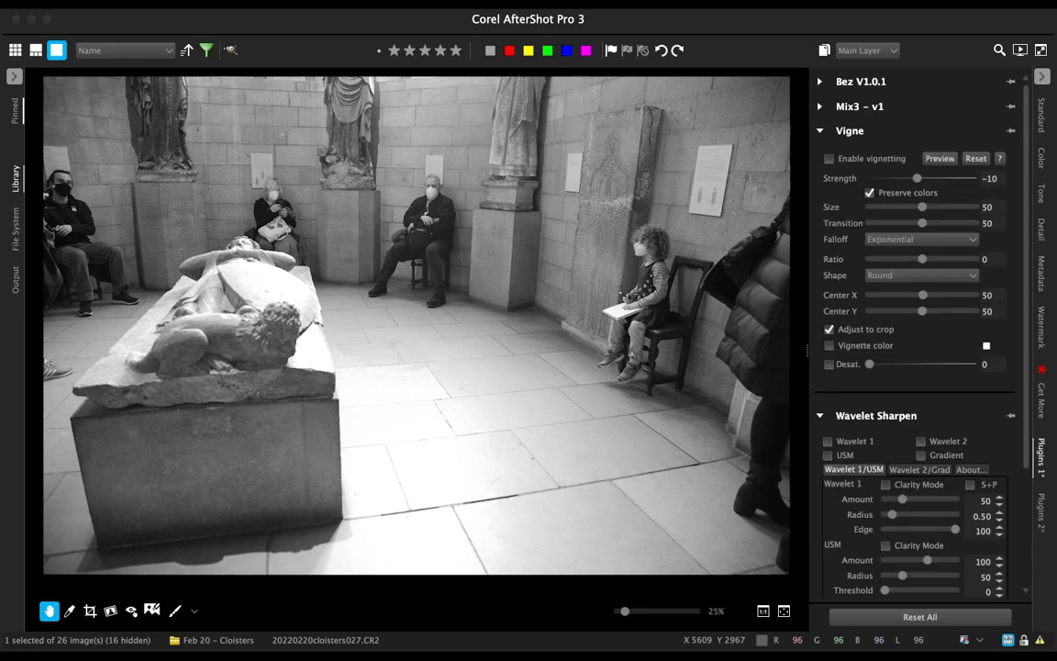
Enable a round vignette on photo 027 with size 66, transition 48 and strength about −14
{"action": "left_click", "coordinate": [830, 159]}
{"action": "left_click_drag", "start_coordinate": [916, 178], "coordinate": [884, 178]}
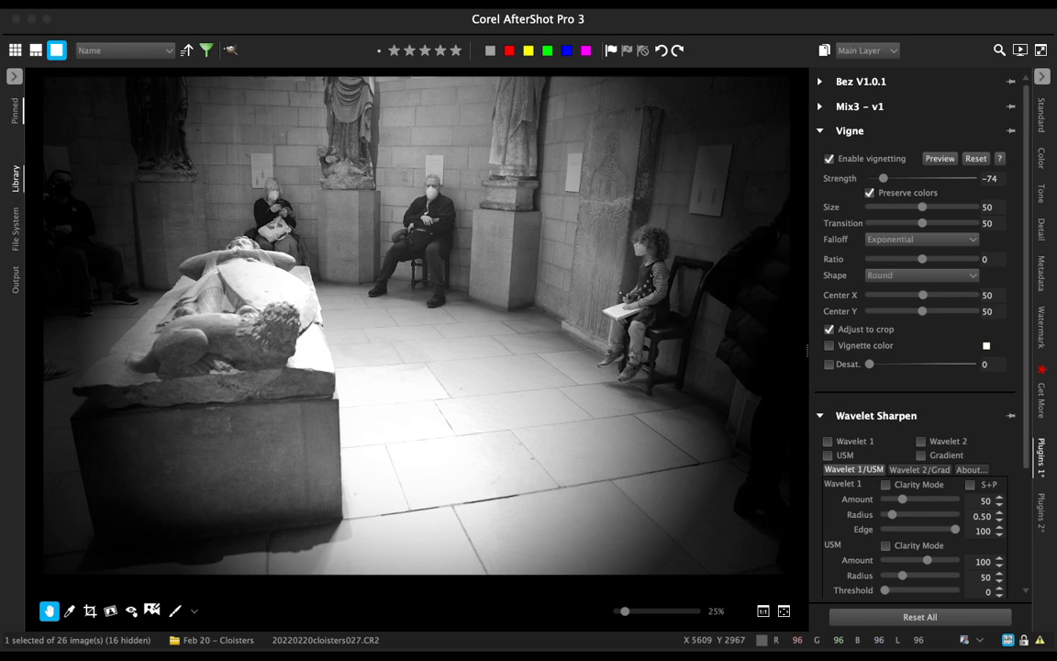
{"action": "left_click_drag", "start_coordinate": [922, 207], "coordinate": [928, 207]}
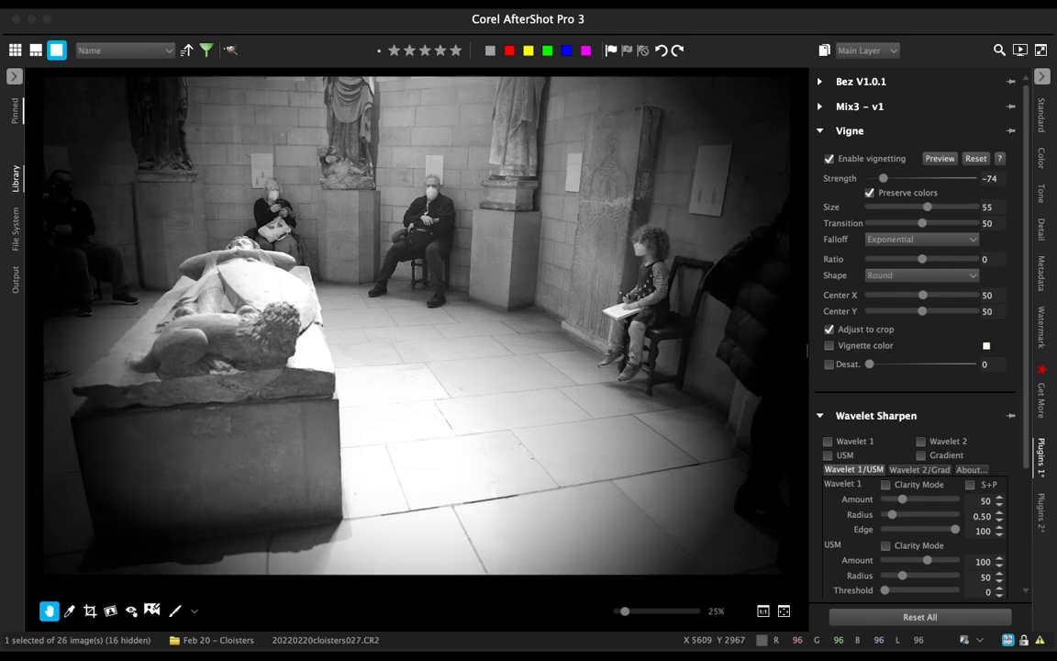
{"action": "left_click_drag", "start_coordinate": [928, 208], "coordinate": [939, 207]}
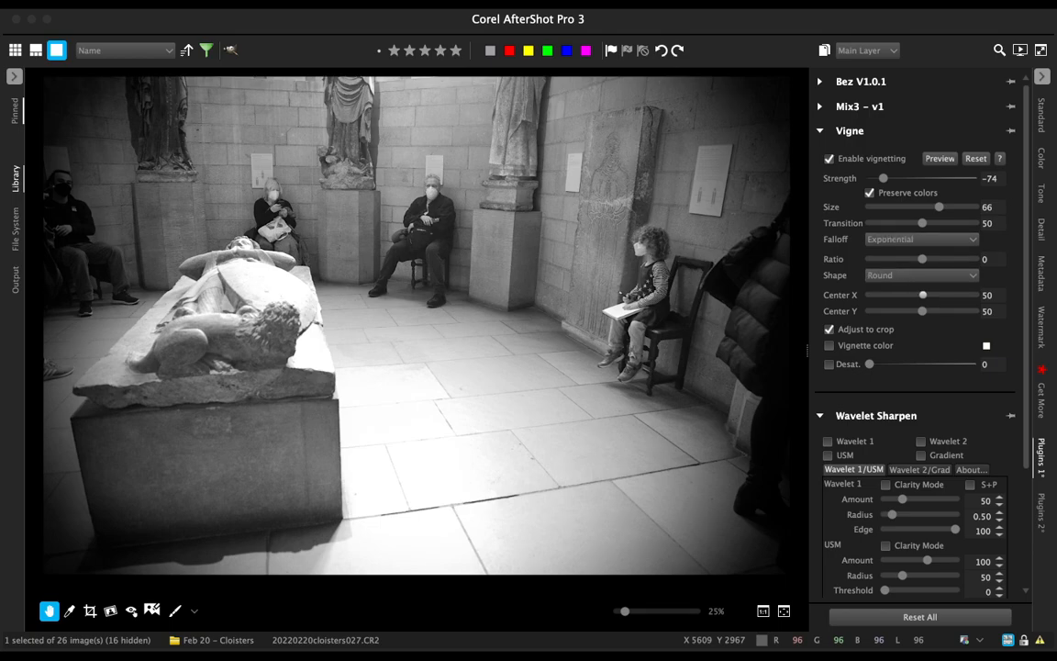
{"action": "left_click_drag", "start_coordinate": [925, 295], "coordinate": [922, 295]}
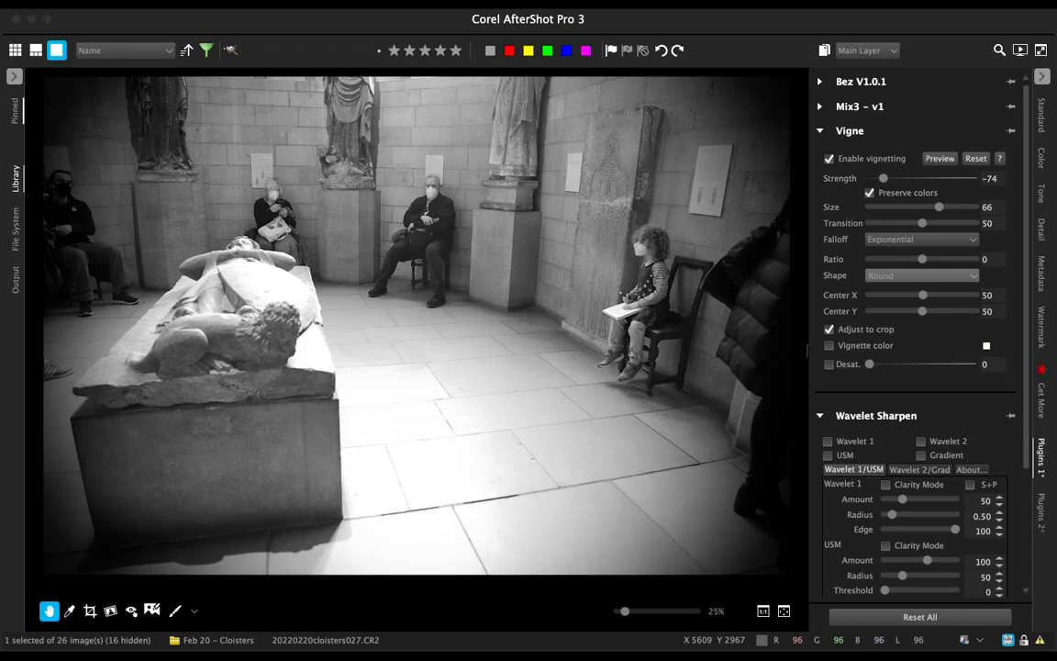
{"action": "left_click", "coordinate": [920, 291]}
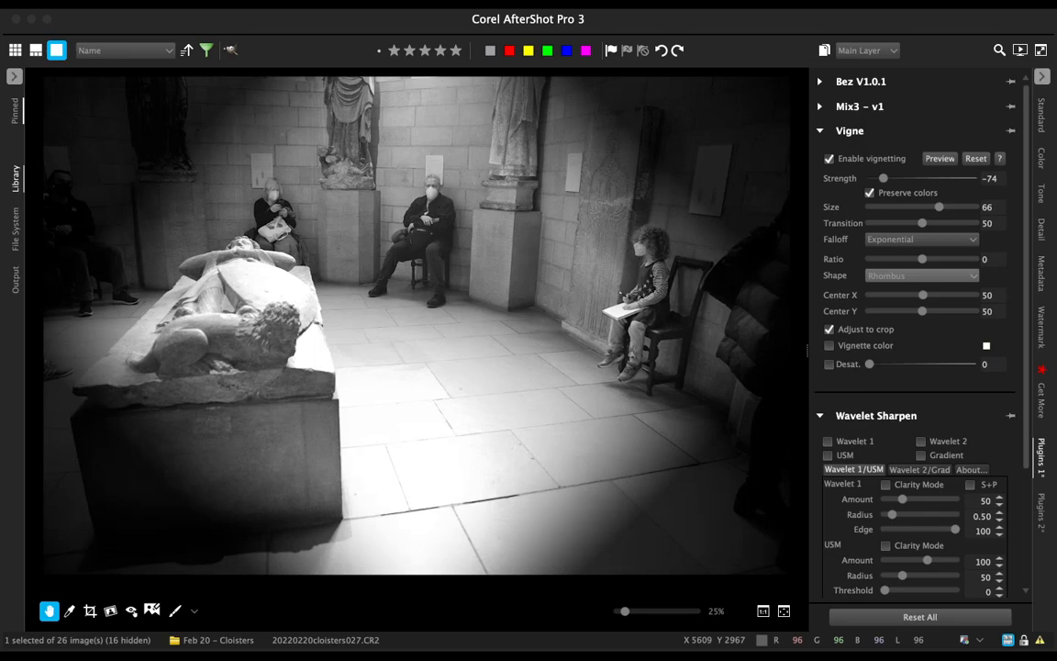
{"action": "left_click", "coordinate": [920, 262]}
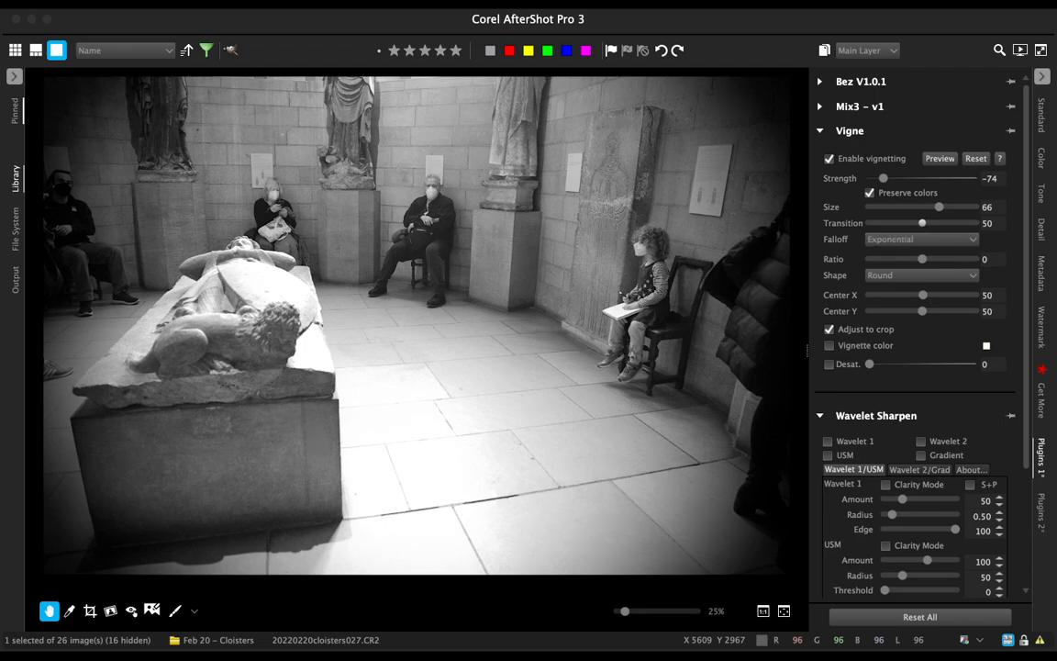
{"action": "mouse_move", "coordinate": [922, 223]}
{"action": "left_mouse_down"}
{"action": "mouse_move", "coordinate": [890, 223]}
{"action": "mouse_move", "coordinate": [940, 223]}
{"action": "mouse_move", "coordinate": [921, 223]}
{"action": "left_mouse_up"}
{"action": "left_click_drag", "start_coordinate": [883, 178], "coordinate": [917, 178]}
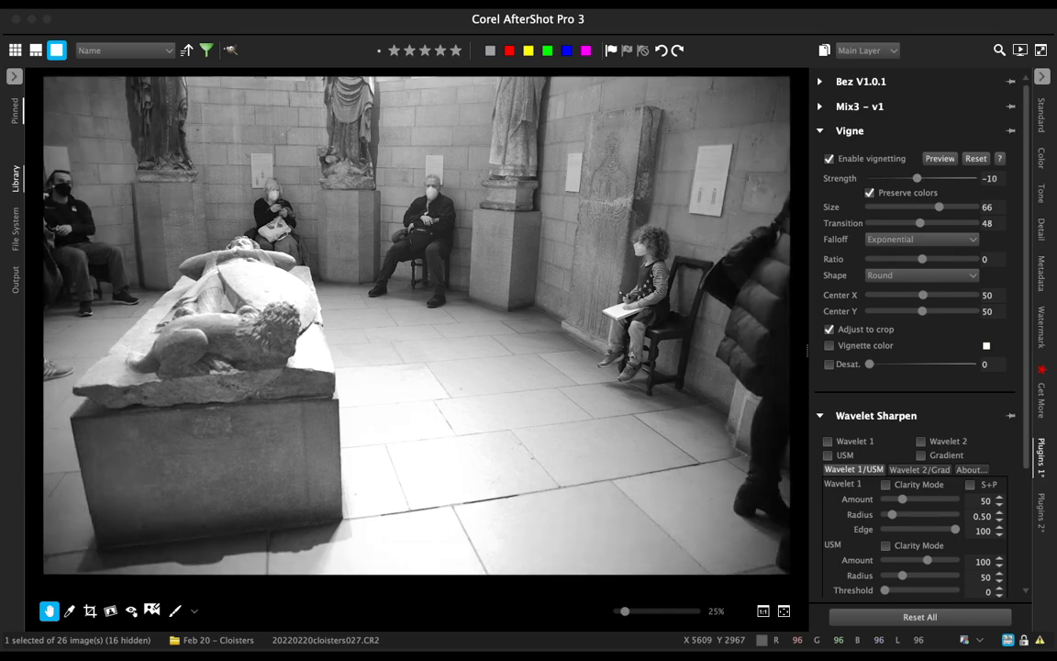
{"action": "left_click_drag", "start_coordinate": [913, 178], "coordinate": [913, 178]}
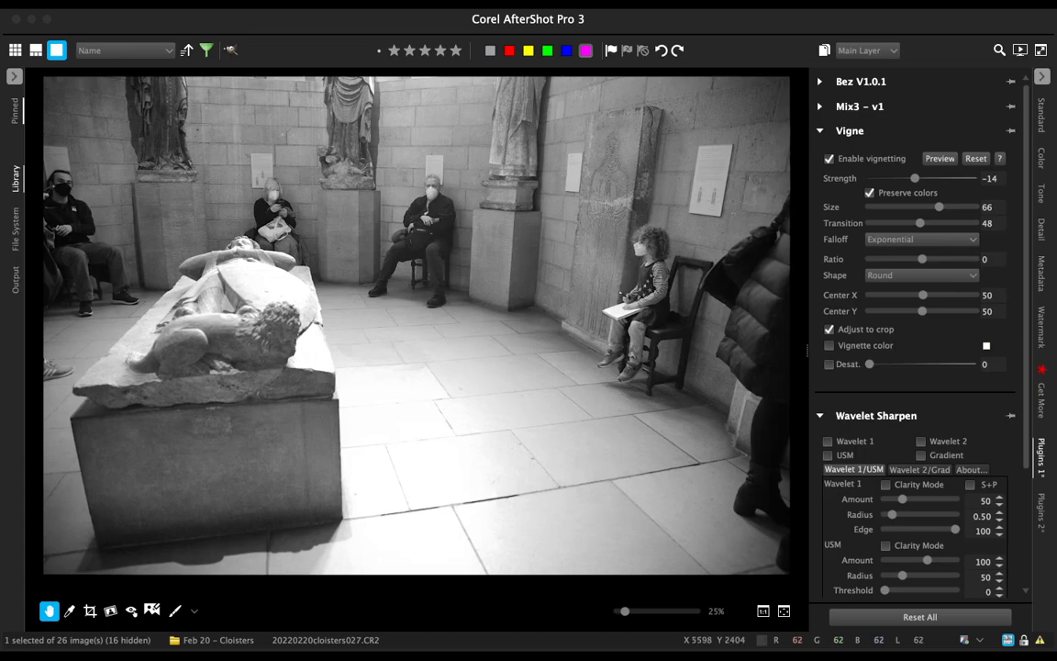
Bring up photo 027's keyword panel and collapse the camera metadata details
{"action": "left_click", "coordinate": [1040, 273]}
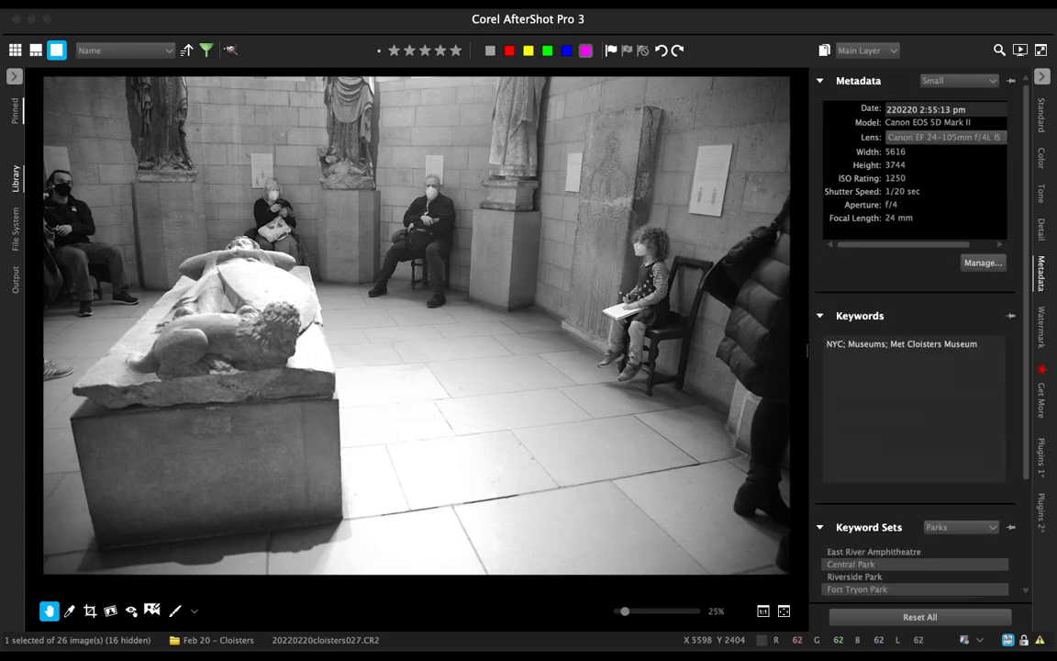
{"action": "left_click", "coordinate": [979, 345]}
{"action": "left_click", "coordinate": [1041, 116]}
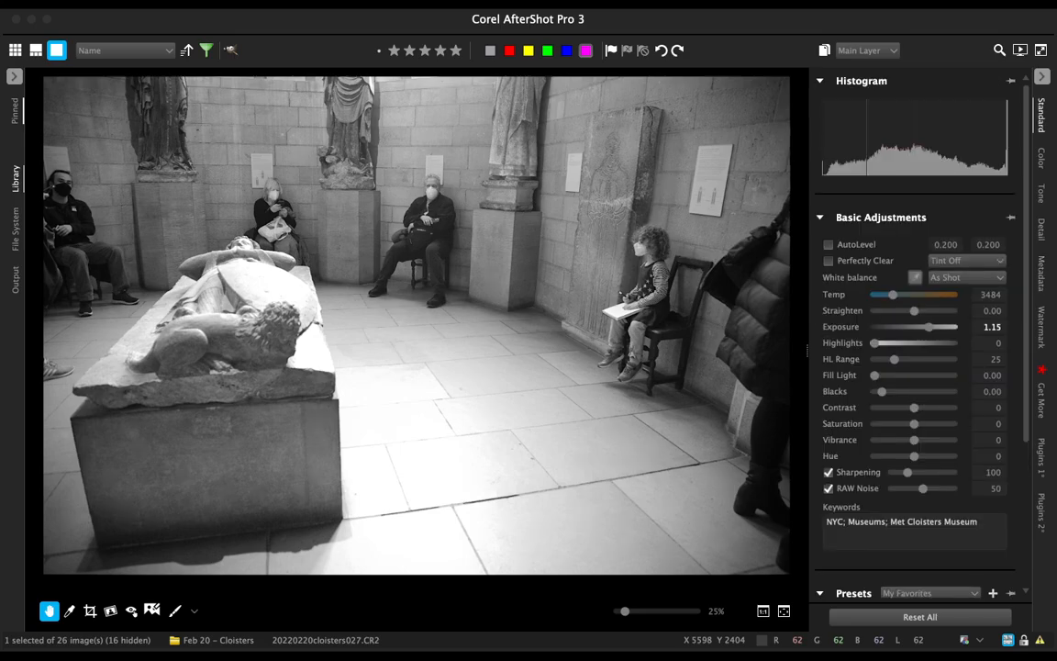
{"action": "left_click", "coordinate": [1041, 274]}
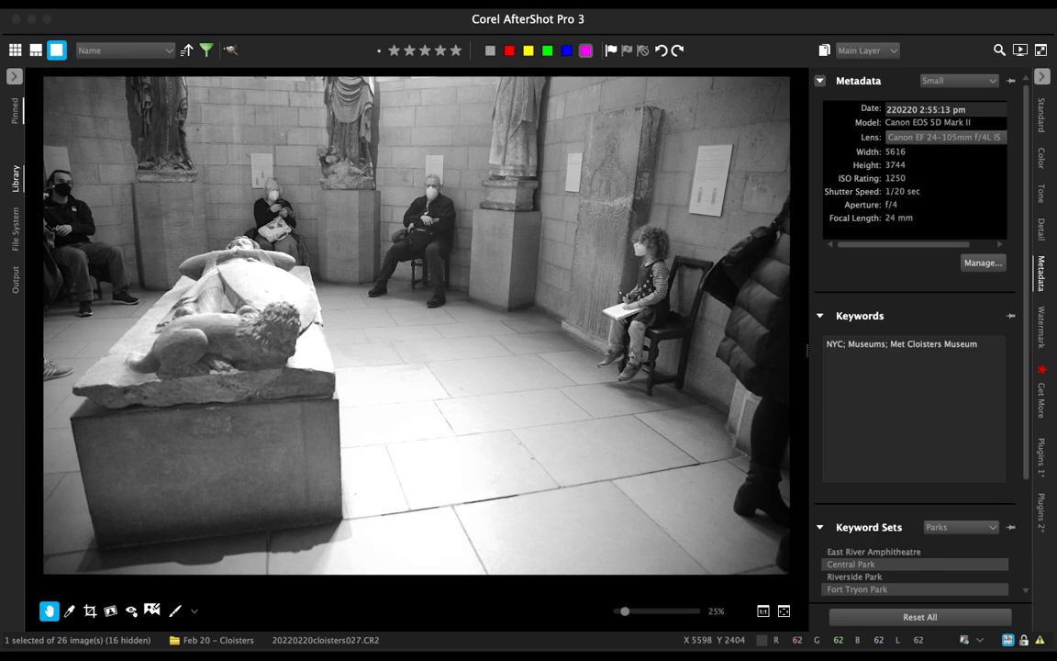
{"action": "left_click", "coordinate": [820, 80]}
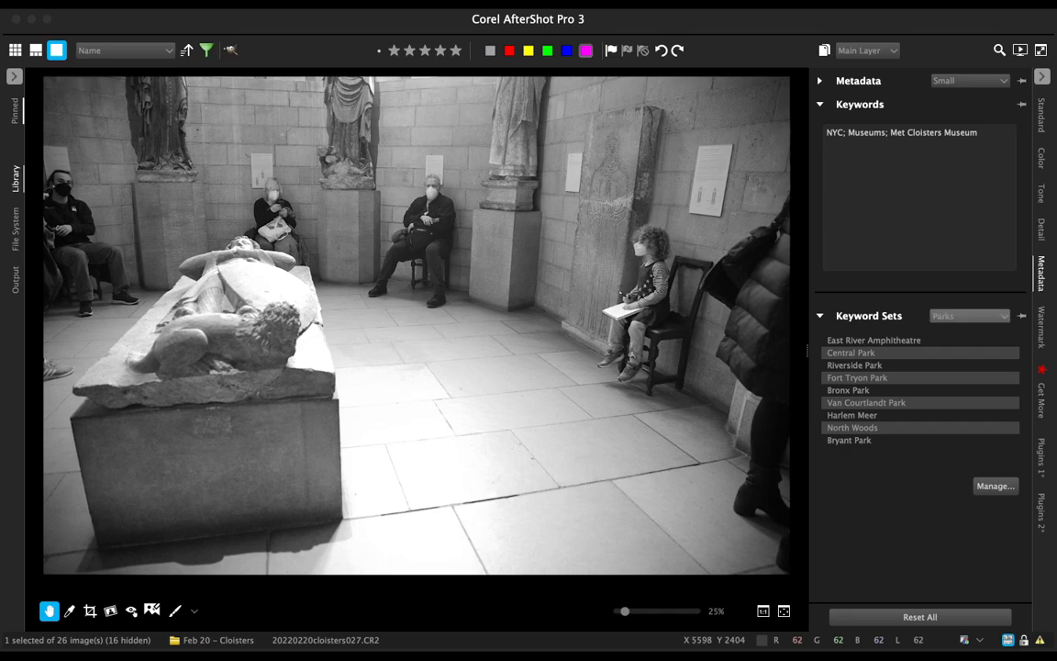
Add the General 'street photography' and Social Media 'Patreon' keywords, then show the filmstrip
{"action": "left_click", "coordinate": [963, 316]}
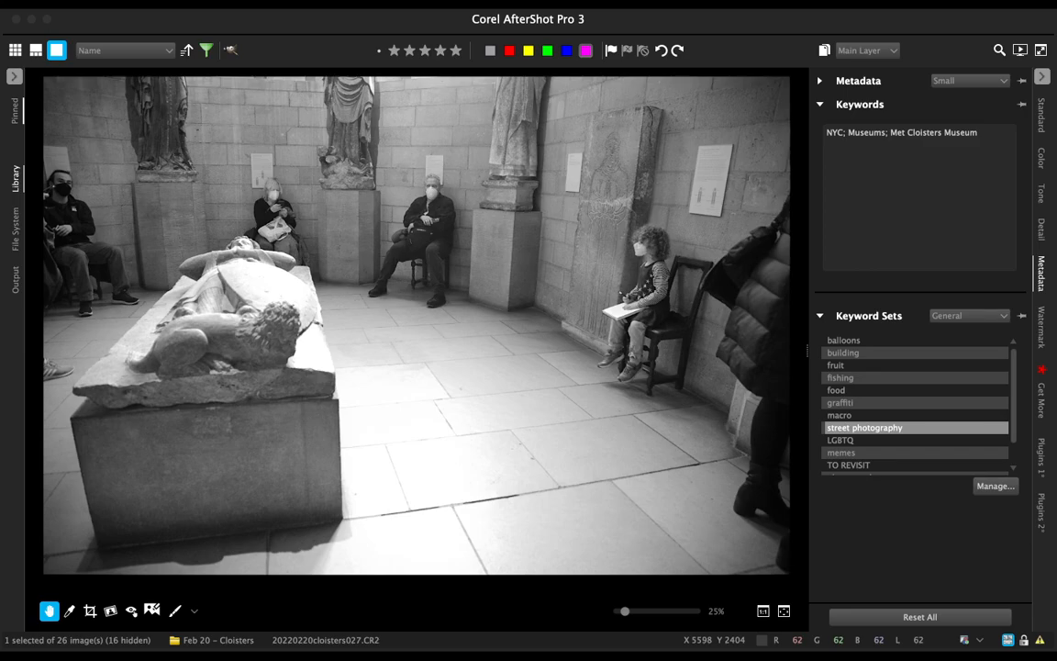
{"action": "left_click", "coordinate": [864, 428]}
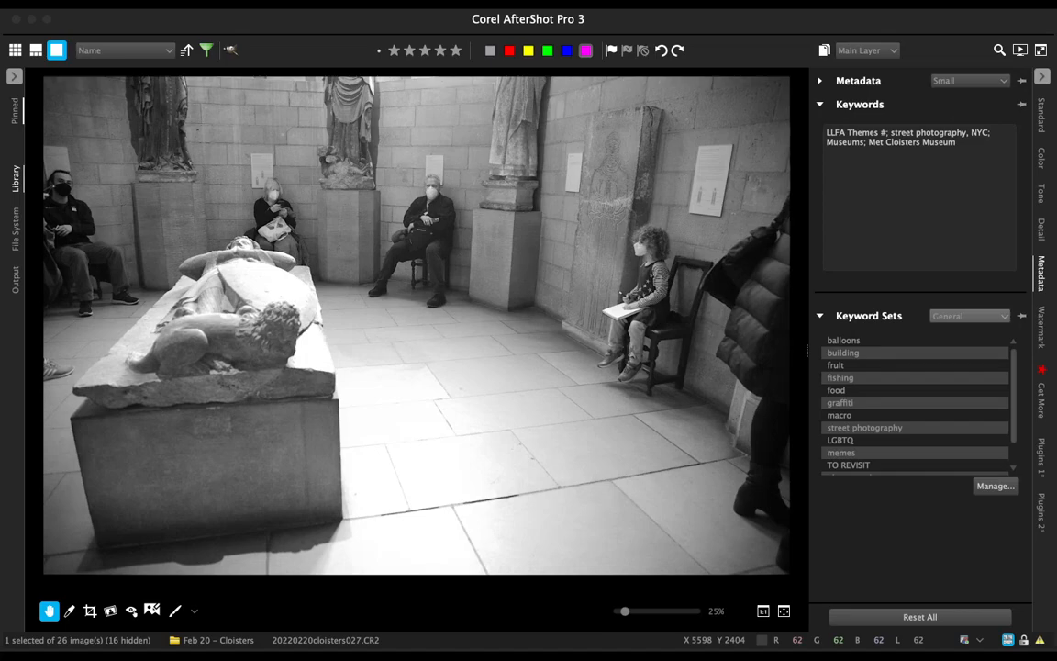
{"action": "left_click", "coordinate": [970, 316]}
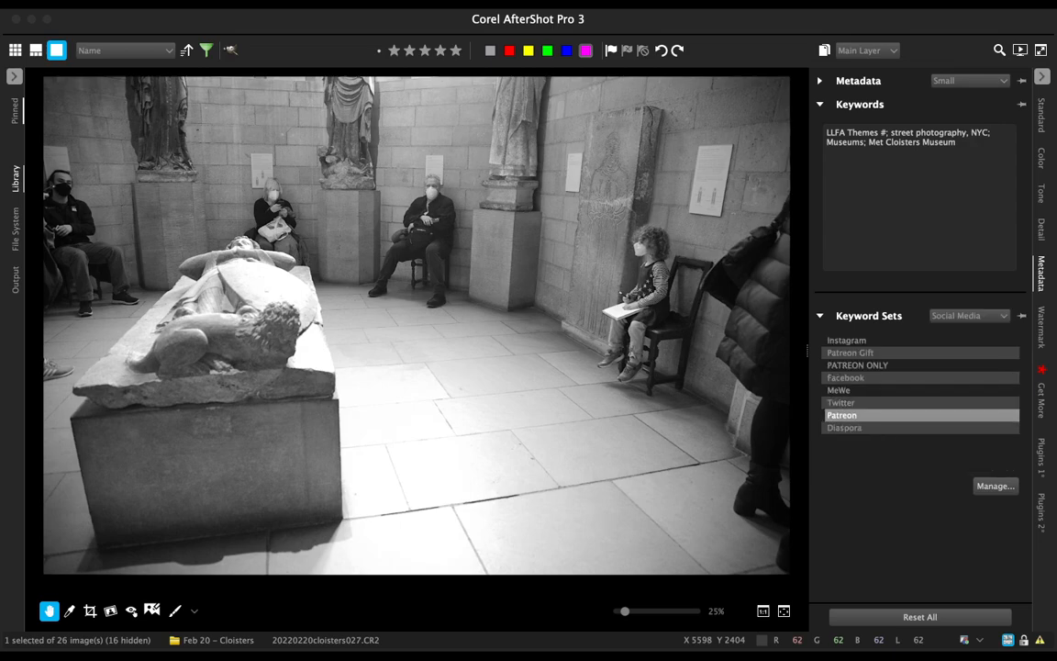
{"action": "left_click", "coordinate": [841, 415]}
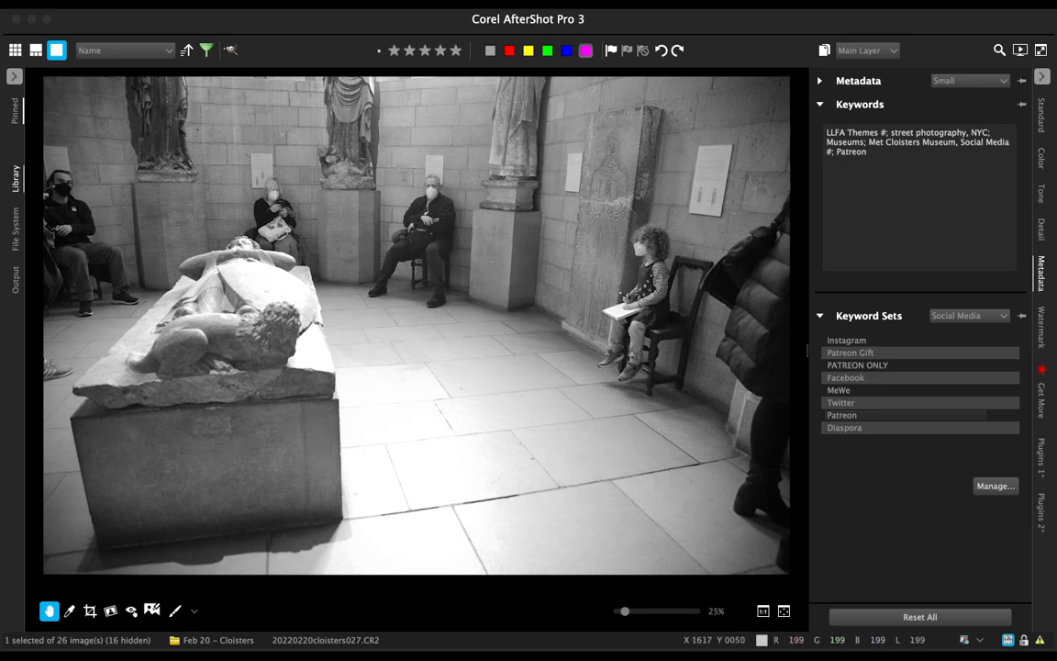
{"action": "left_click", "coordinate": [36, 49]}
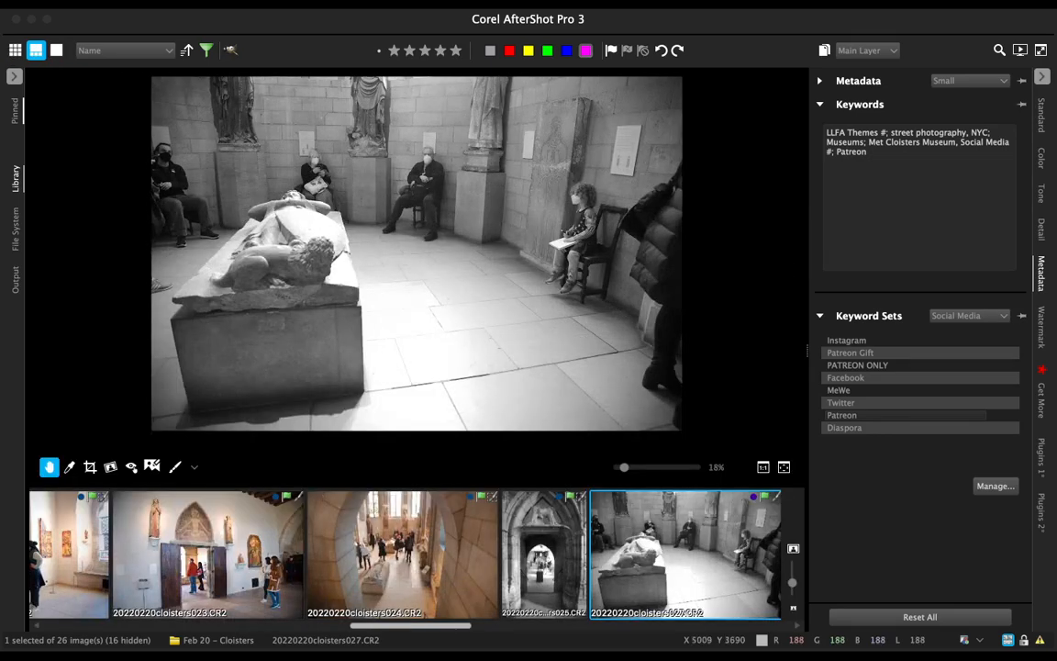
Select Hudson River photo 20220220cloisters030.CR2 in the filmstrip and show it in single-image view
{"action": "left_click_drag", "start_coordinate": [410, 625], "coordinate": [471, 626]}
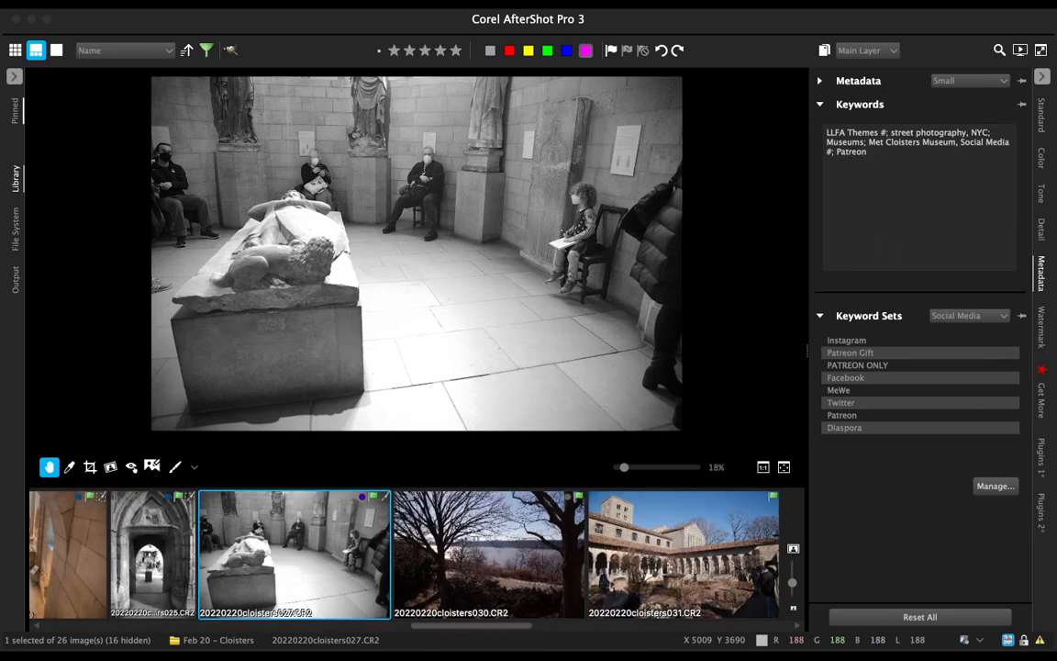
{"action": "left_click", "coordinate": [487, 550]}
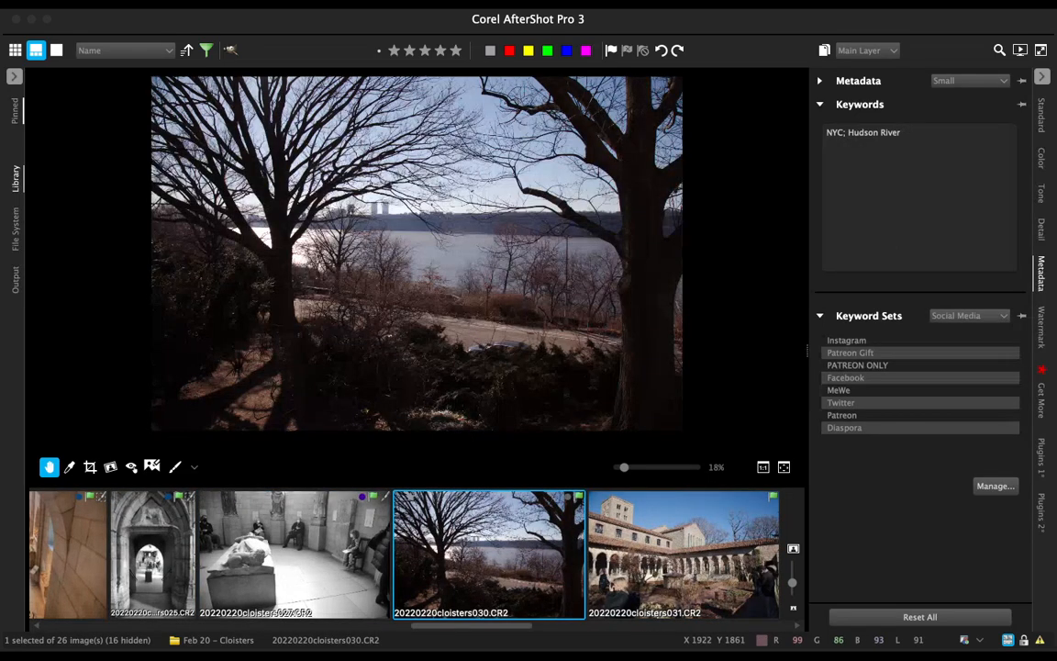
{"action": "left_click", "coordinate": [56, 50]}
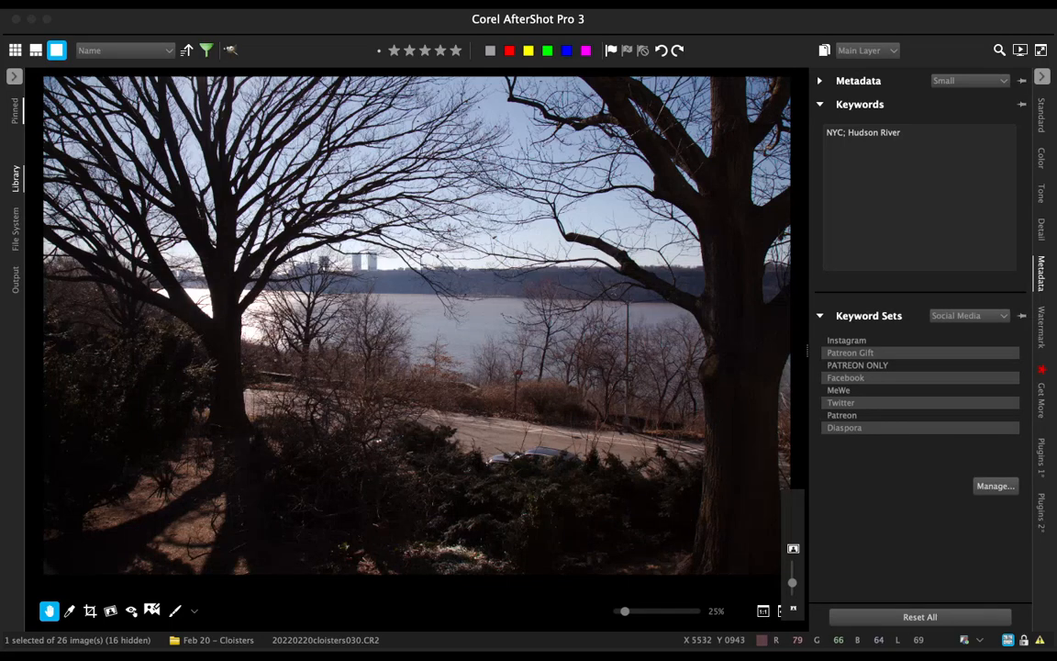
Brighten photo 030's exposure, enable Sharpening, and advance to photo 031
{"action": "left_click", "coordinate": [1041, 115]}
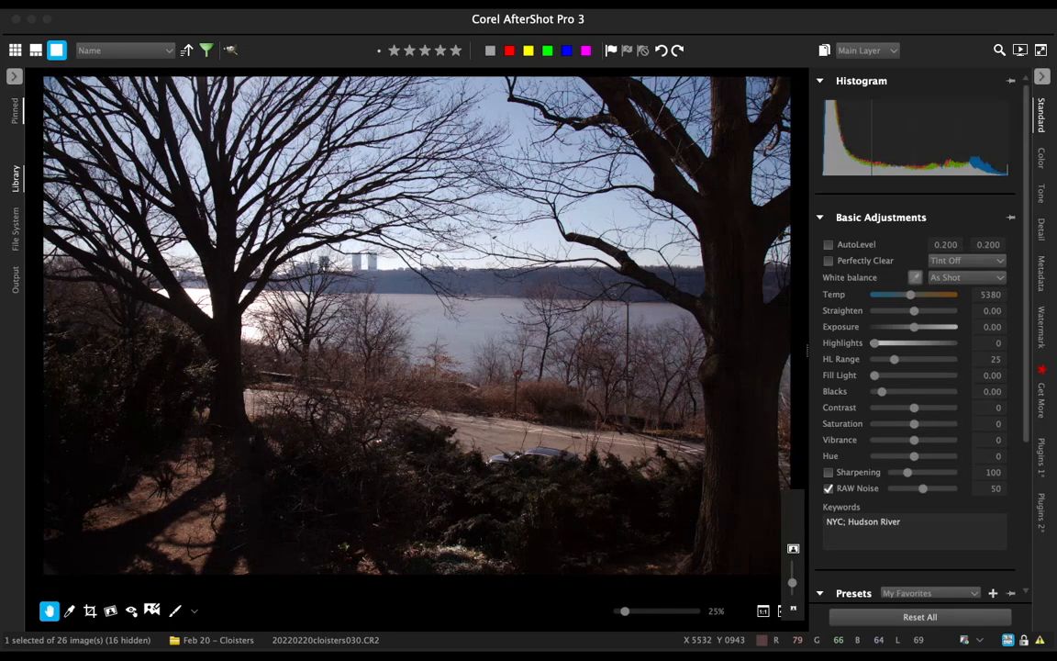
{"action": "left_click_drag", "start_coordinate": [914, 326], "coordinate": [929, 327]}
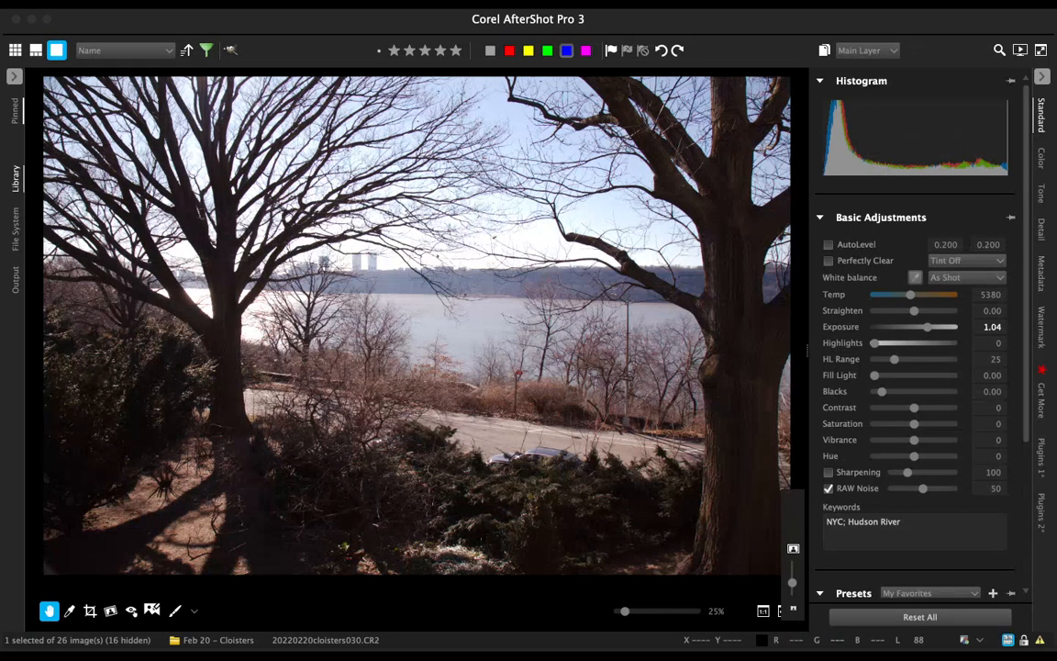
{"action": "left_click", "coordinate": [827, 471]}
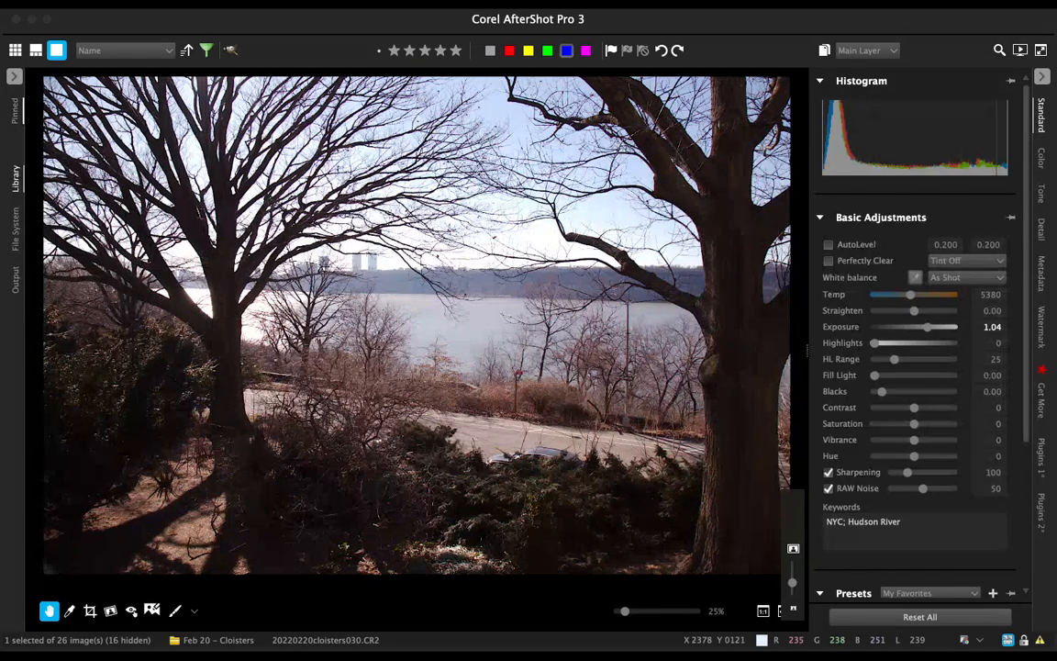
{"action": "key", "text": "Right"}
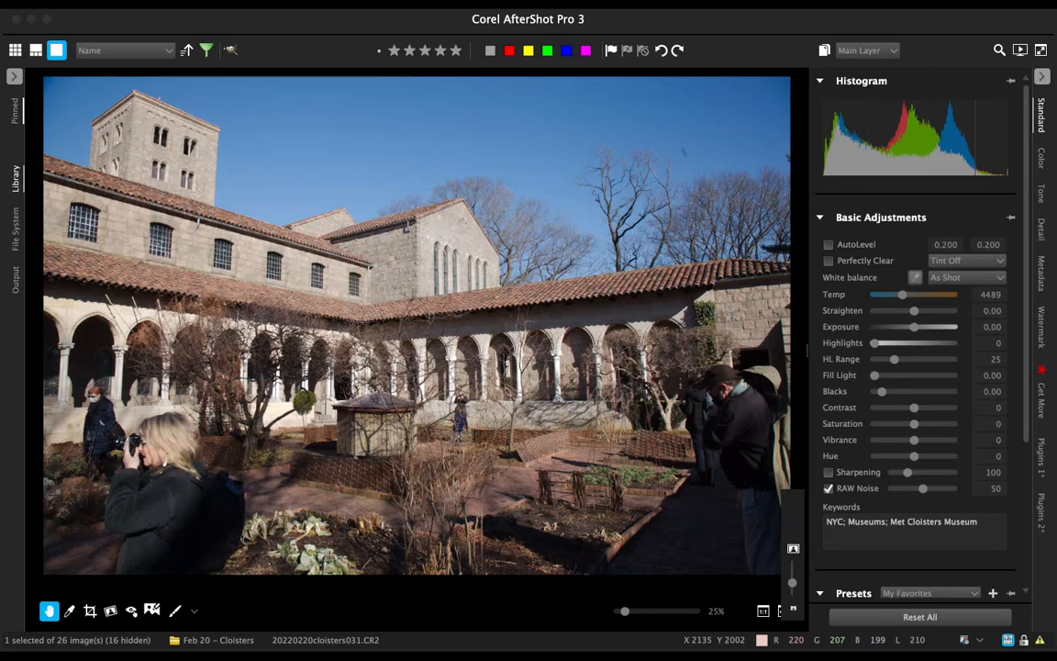
Review cloister photo 031 in grid and single view, then advance to photo 032
{"action": "left_click", "coordinate": [16, 49]}
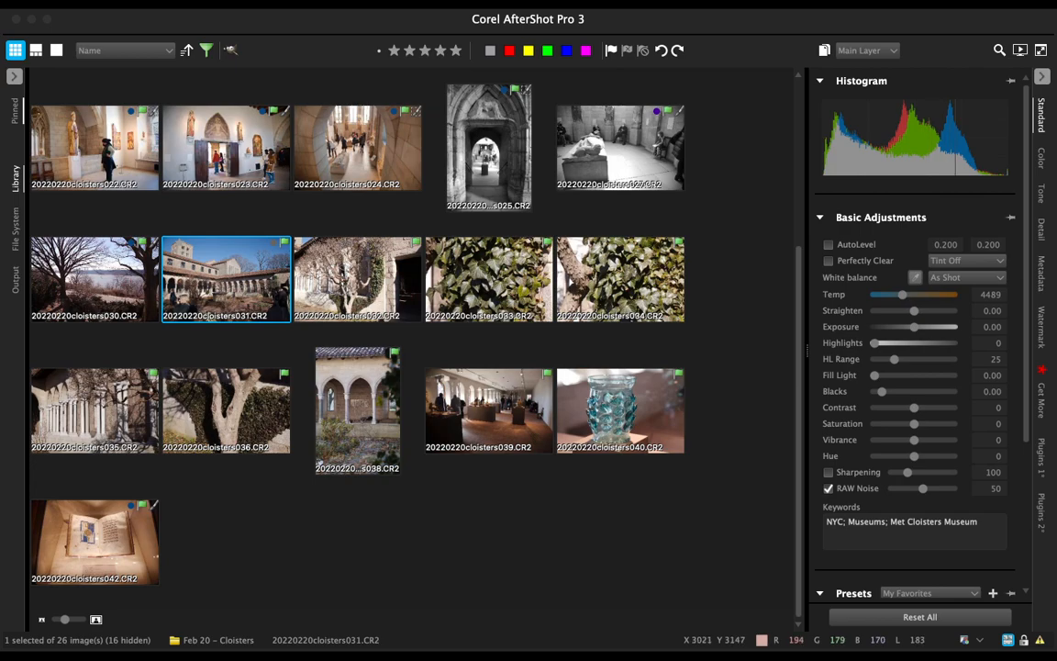
{"action": "left_click", "coordinate": [56, 51]}
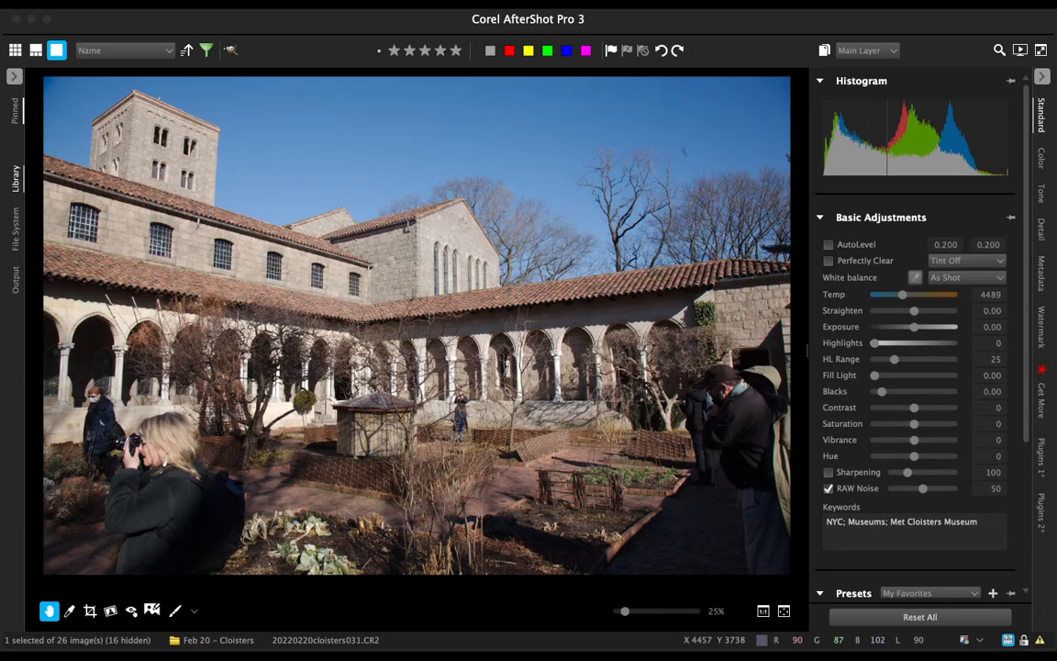
{"action": "key", "text": "Right"}
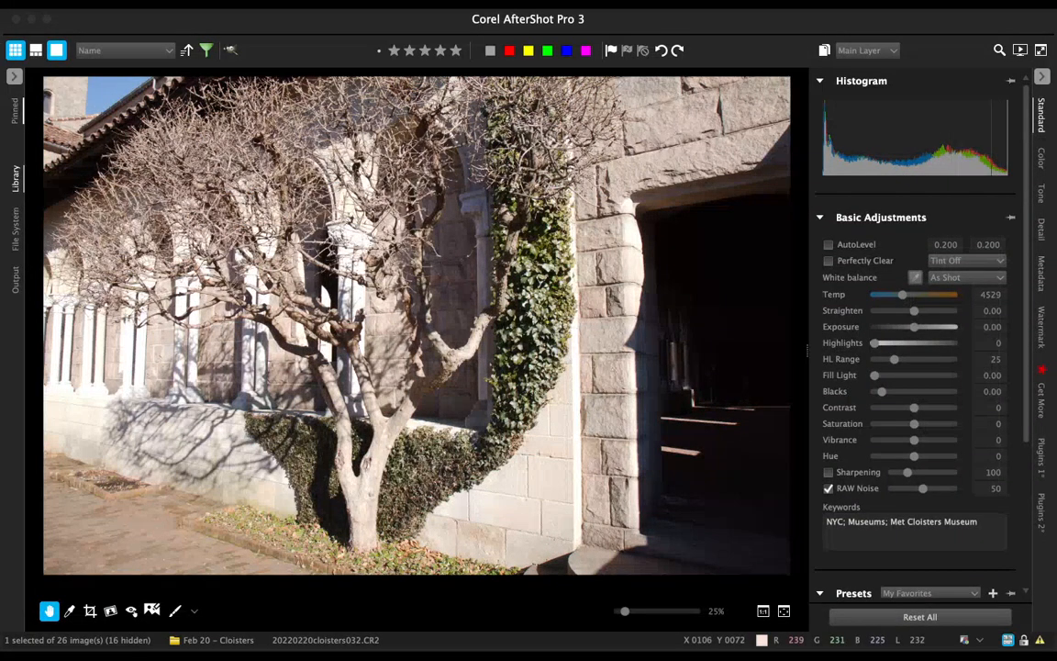
{"action": "left_click", "coordinate": [35, 49]}
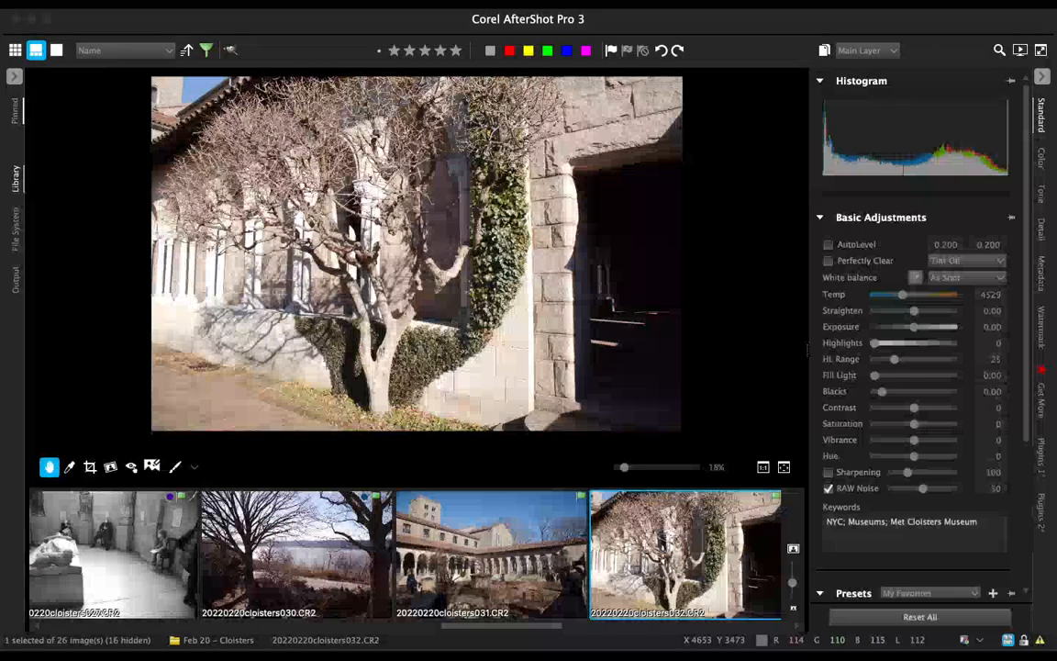
{"action": "left_click_drag", "start_coordinate": [501, 625], "coordinate": [577, 626]}
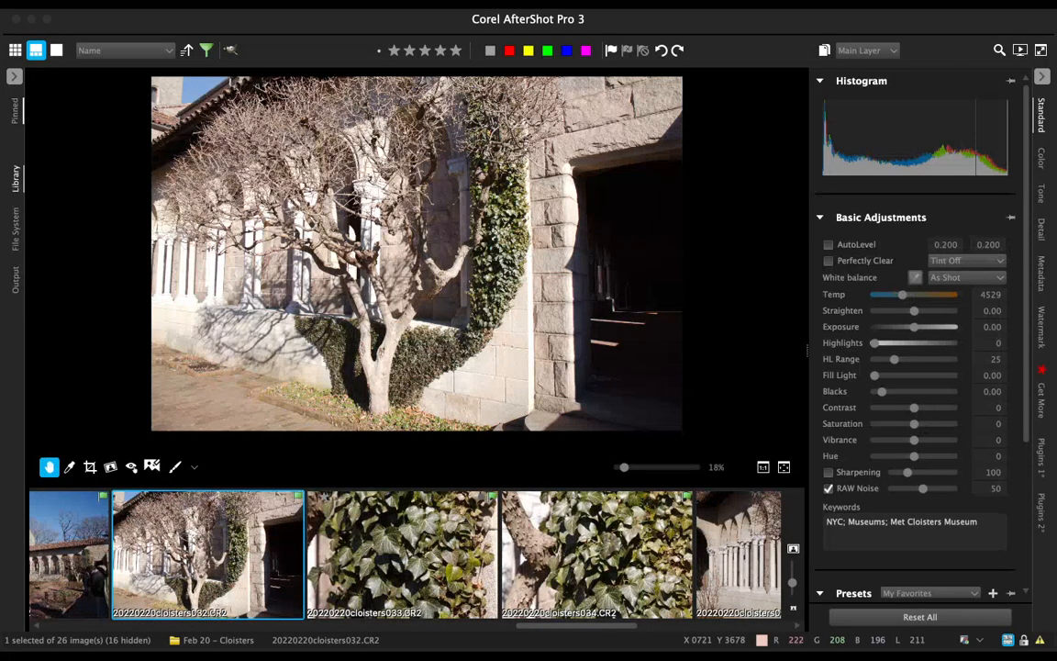
{"action": "left_click", "coordinate": [403, 554]}
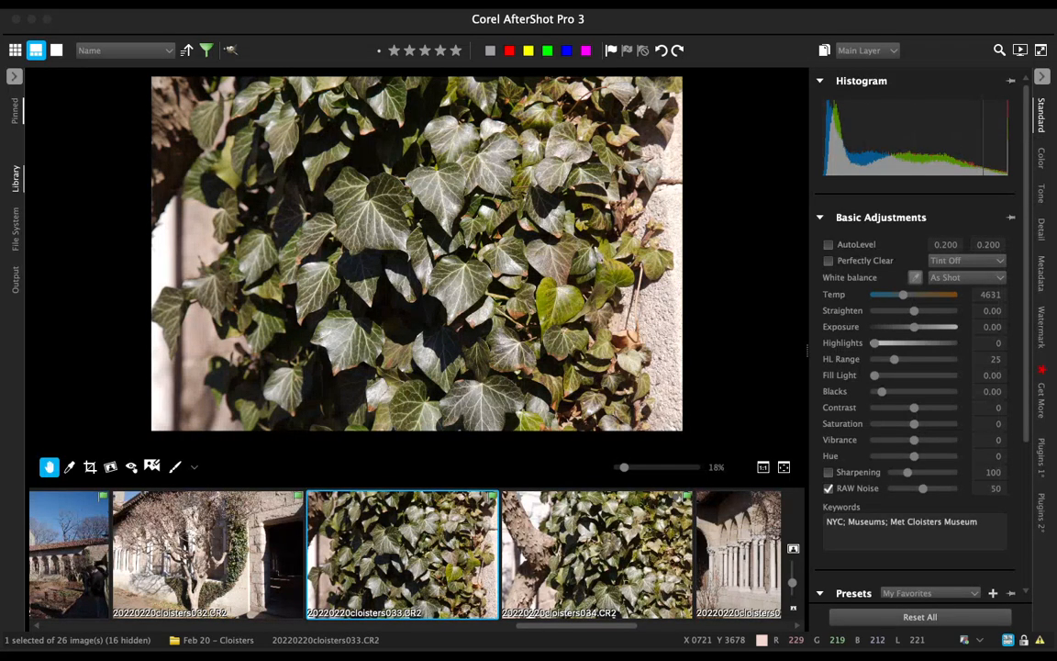
{"action": "left_click", "coordinate": [598, 554]}
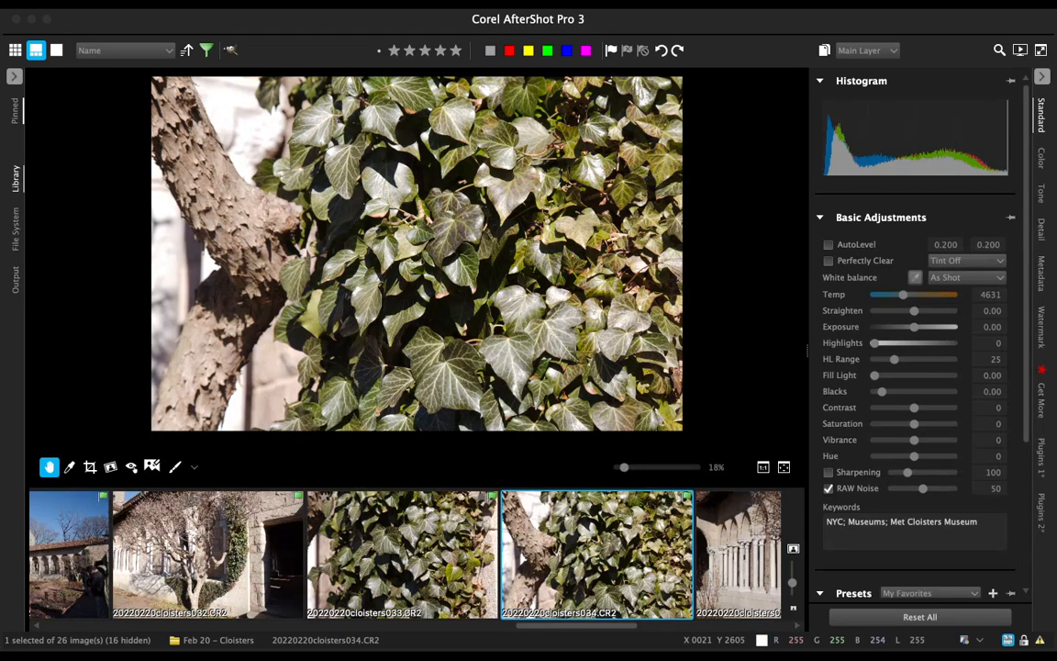
{"action": "key", "text": "Left"}
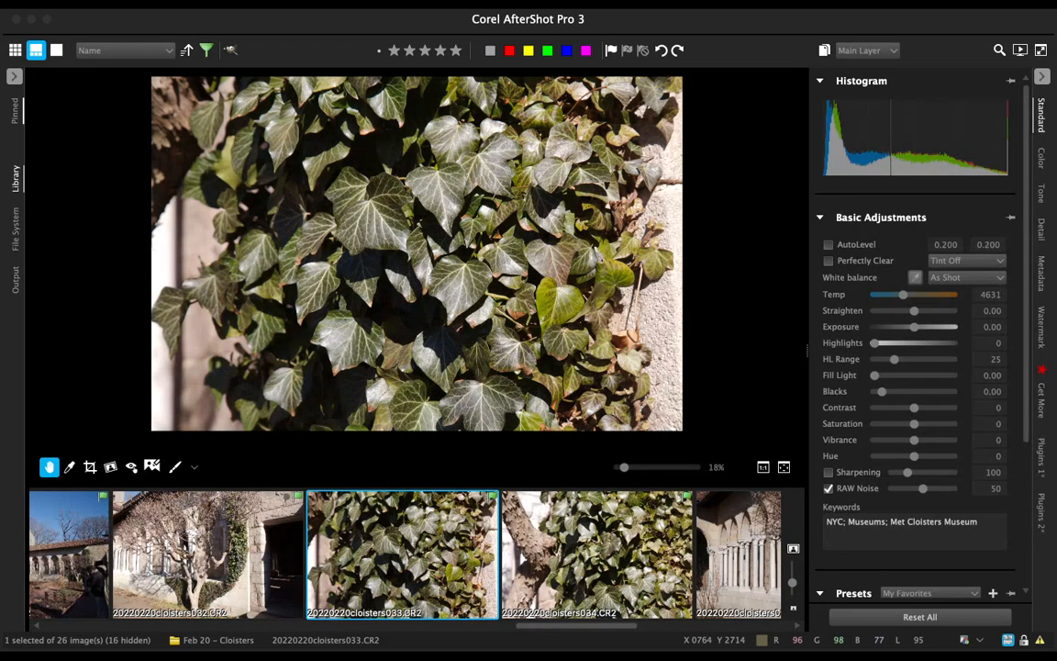
{"action": "key", "text": "Left"}
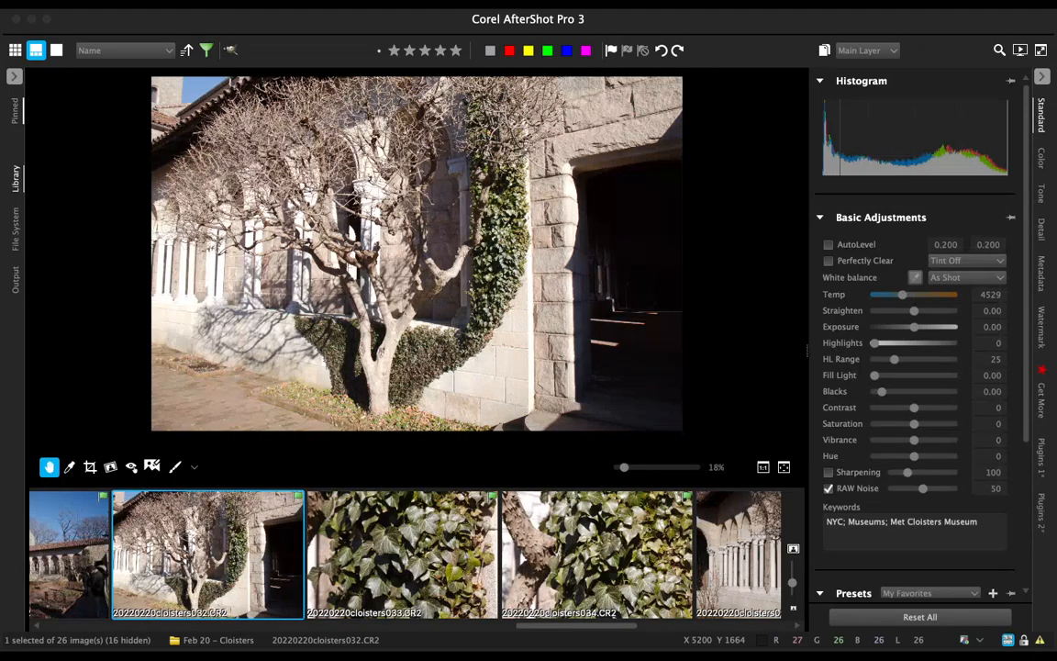
{"action": "left_click", "coordinate": [57, 51]}
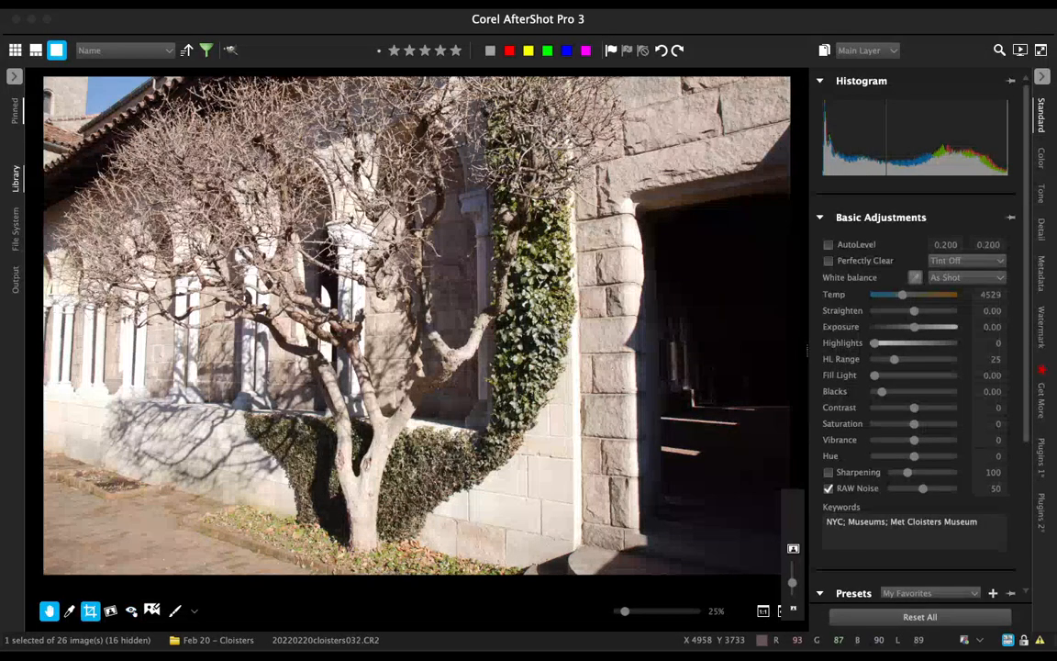
Crop photo 032 by pulling the right edge inward to a 5240×3493 frame
{"action": "left_click", "coordinate": [90, 610]}
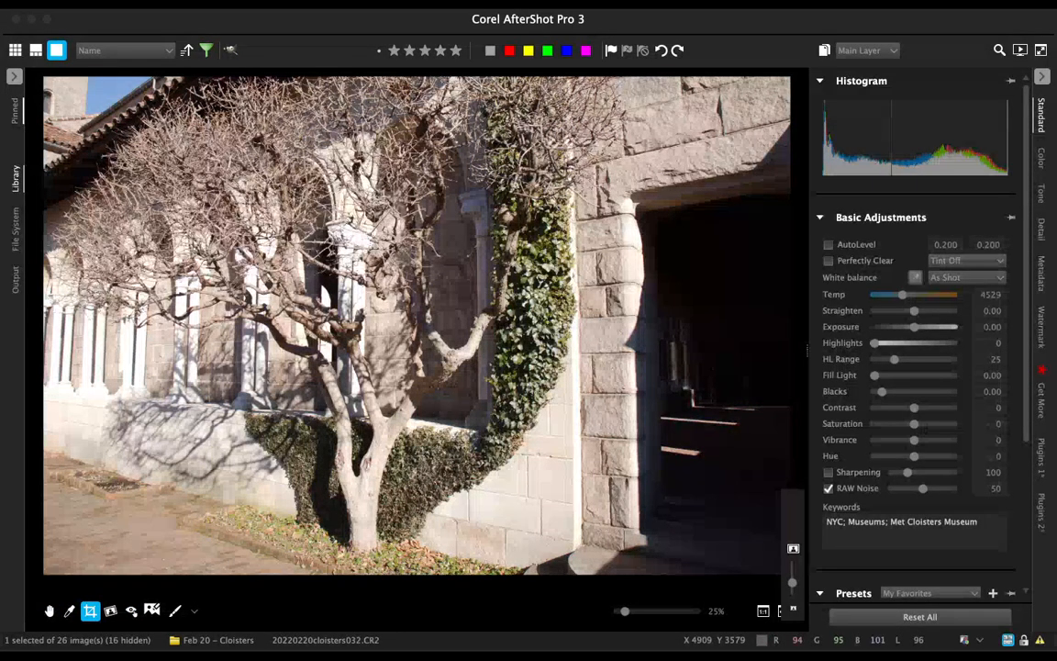
{"action": "left_click", "coordinate": [752, 537]}
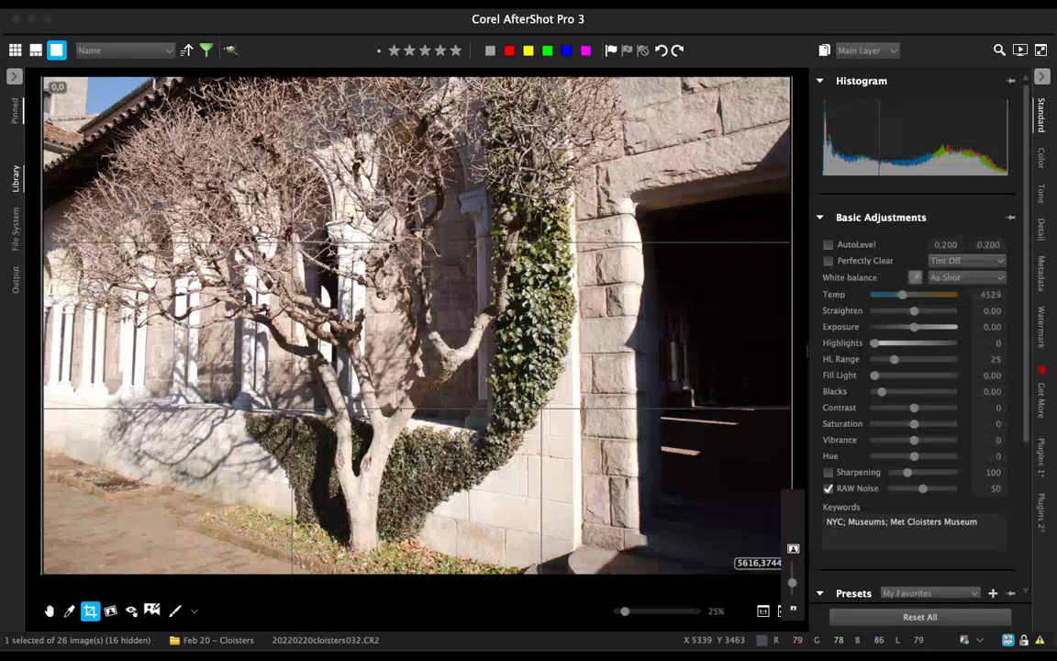
{"action": "left_click_drag", "start_coordinate": [786, 375], "coordinate": [739, 375]}
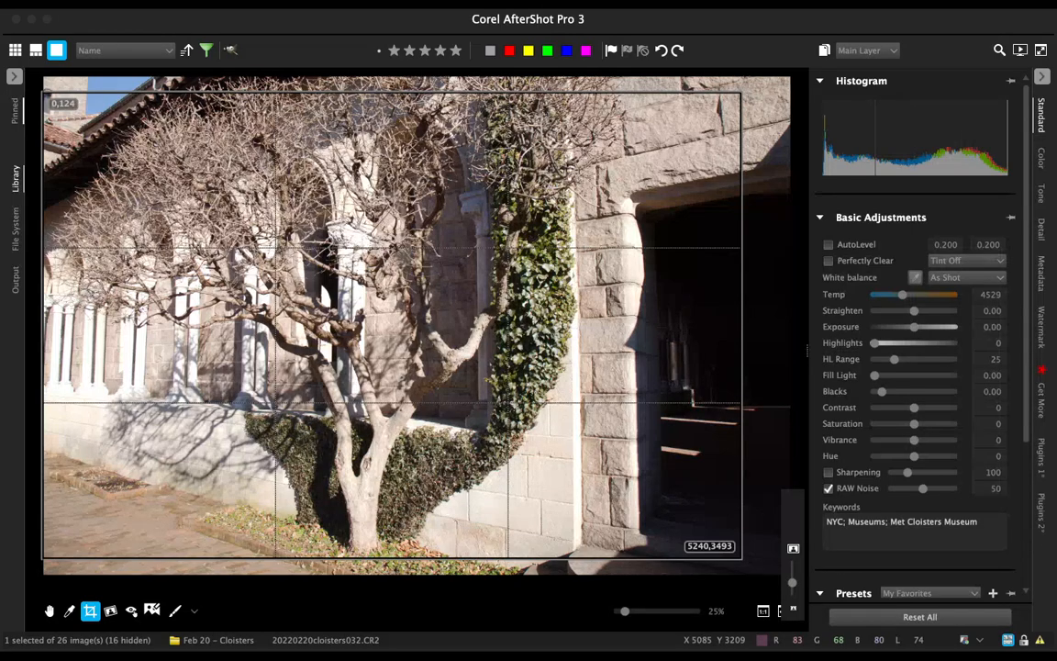
{"action": "key", "text": "Return"}
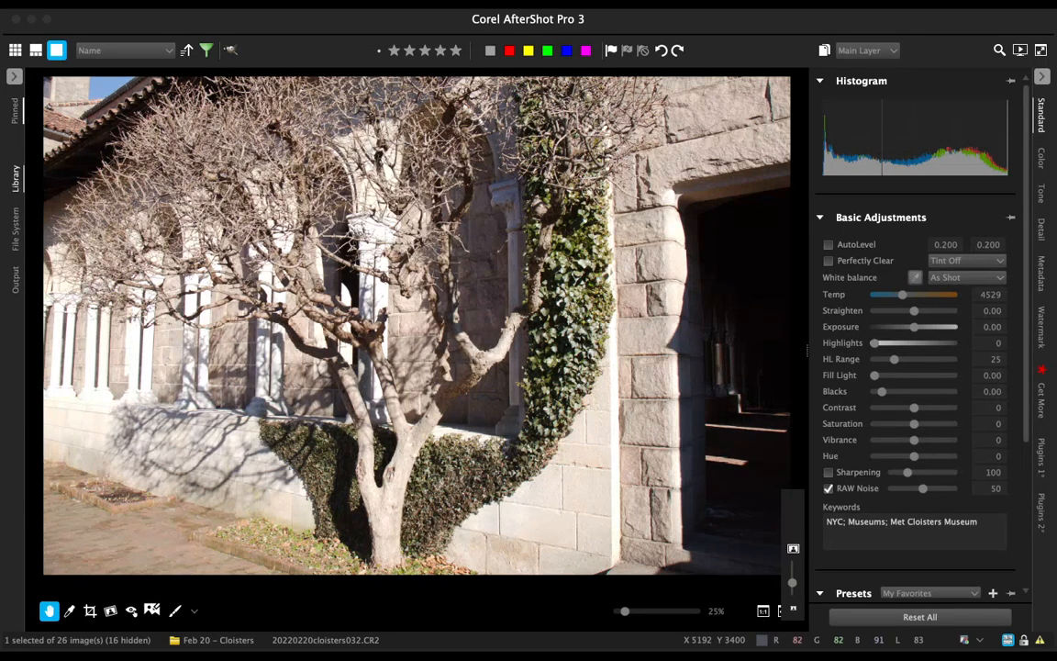
Enable Sharpening and the Black and White plugin on photo 032, and give it a magenta label
{"action": "left_click", "coordinate": [829, 473]}
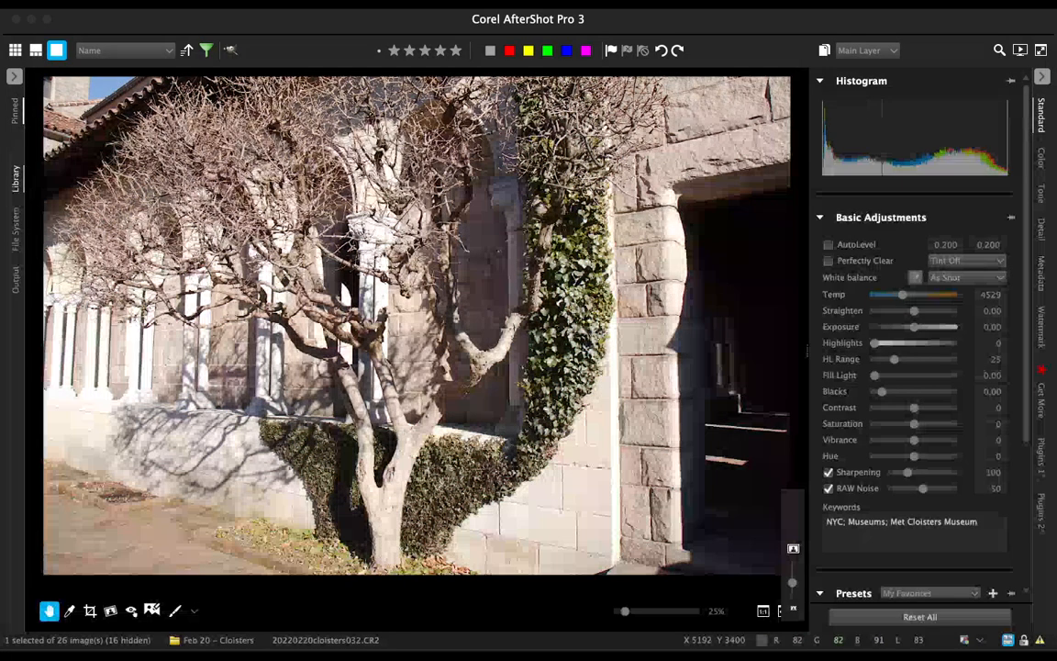
{"action": "left_click", "coordinate": [1041, 512]}
{"action": "left_click", "coordinate": [833, 187]}
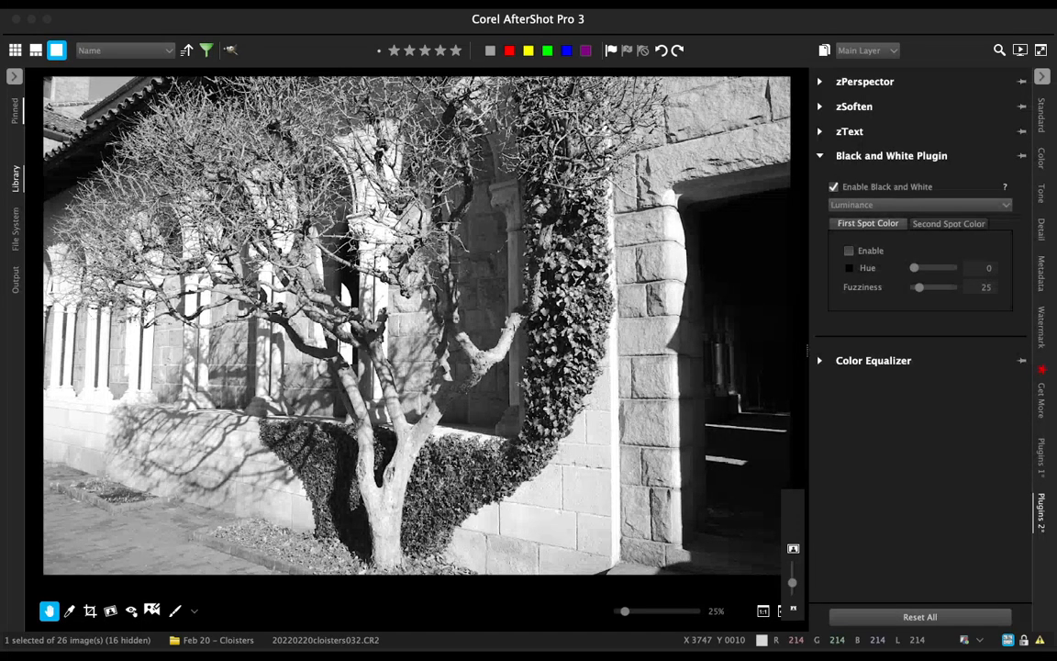
{"action": "left_click", "coordinate": [585, 50]}
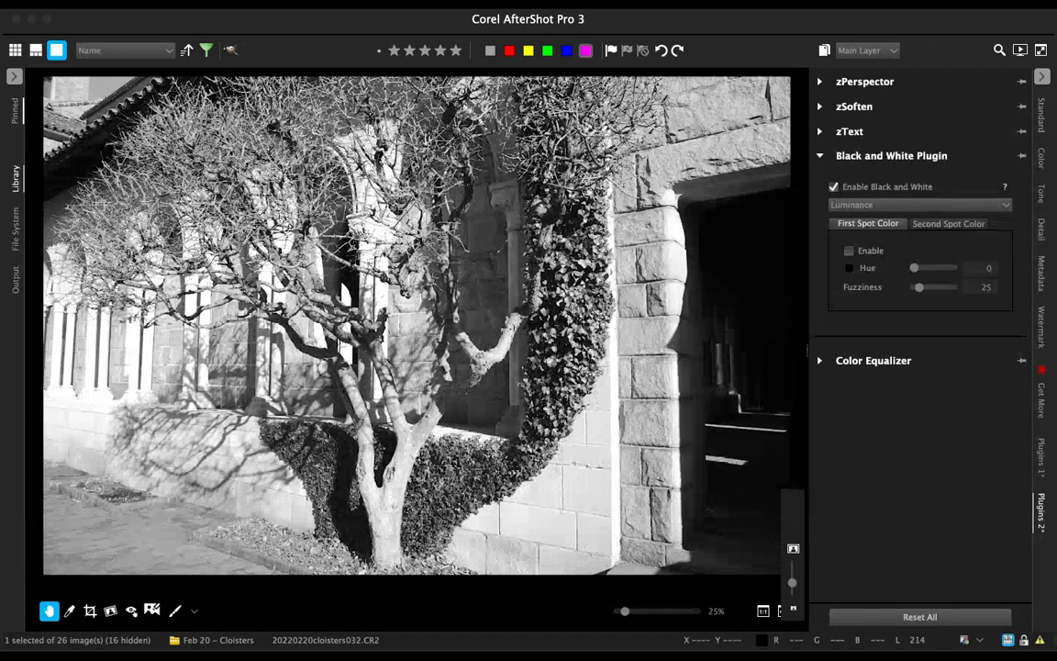
{"action": "left_click", "coordinate": [1041, 273]}
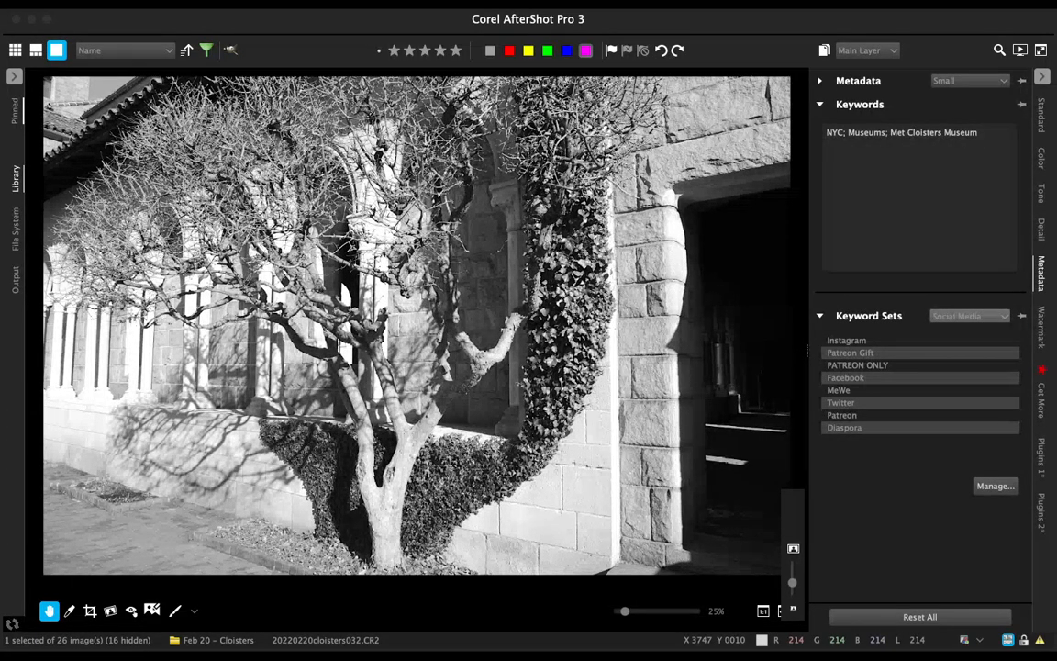
Add the Nature keywords ivy, leaves and tree to photo 032
{"action": "left_click", "coordinate": [996, 485]}
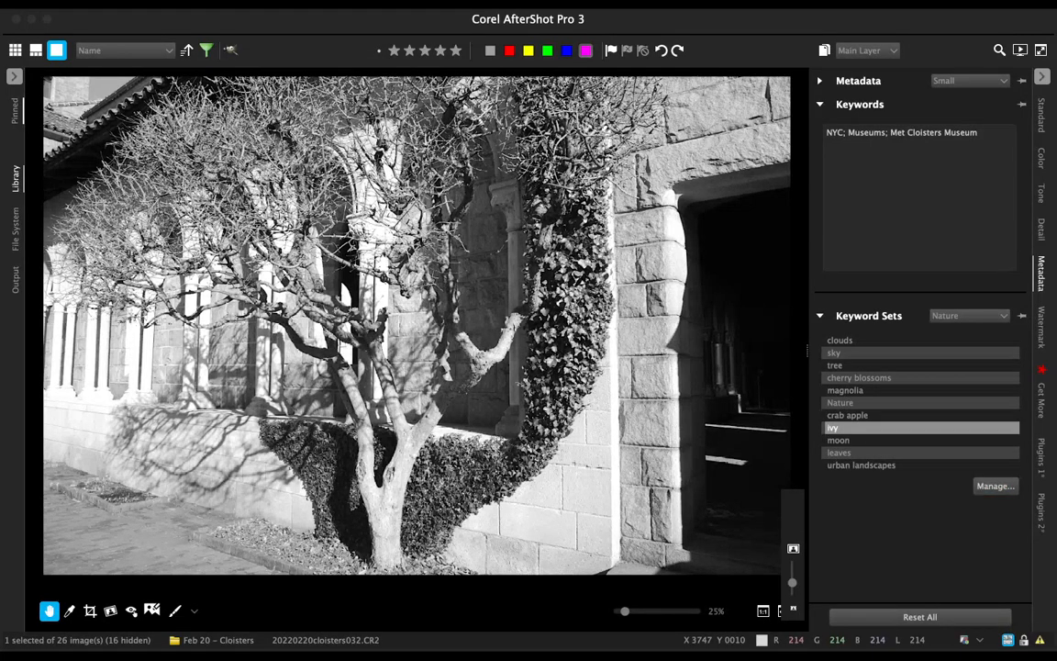
{"action": "left_click", "coordinate": [833, 427]}
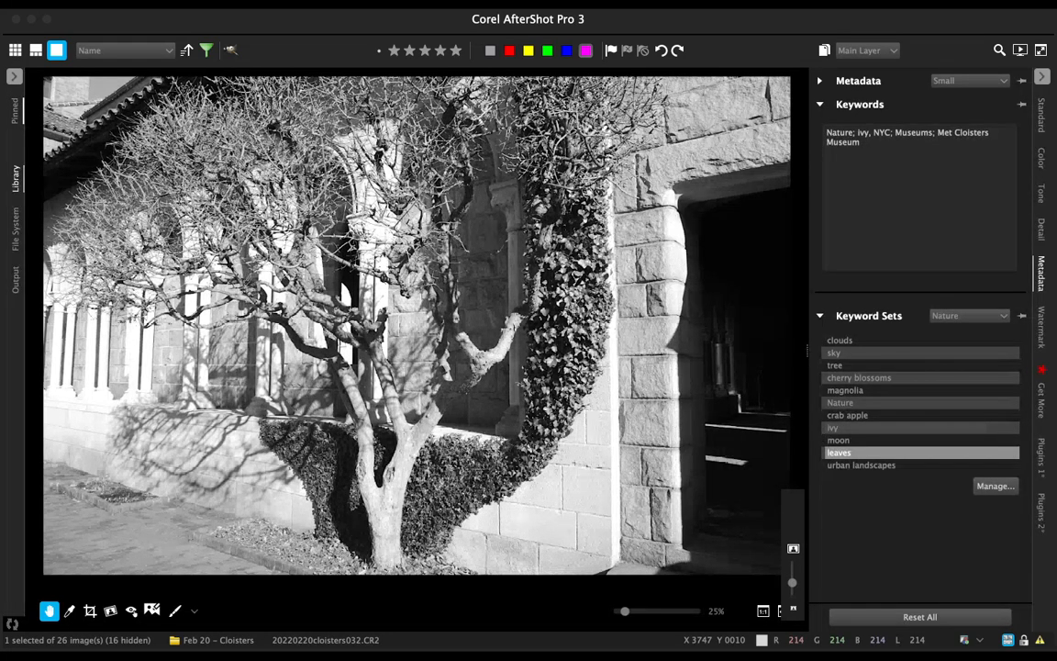
{"action": "left_click", "coordinate": [838, 452]}
{"action": "left_click", "coordinate": [834, 364]}
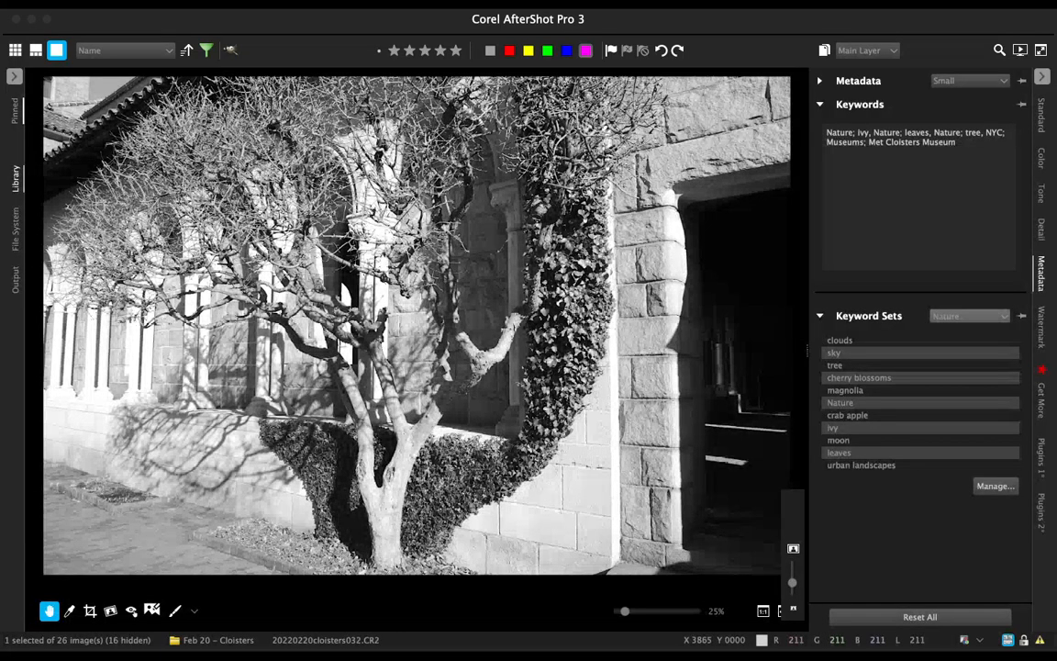
{"action": "left_click", "coordinate": [961, 395]}
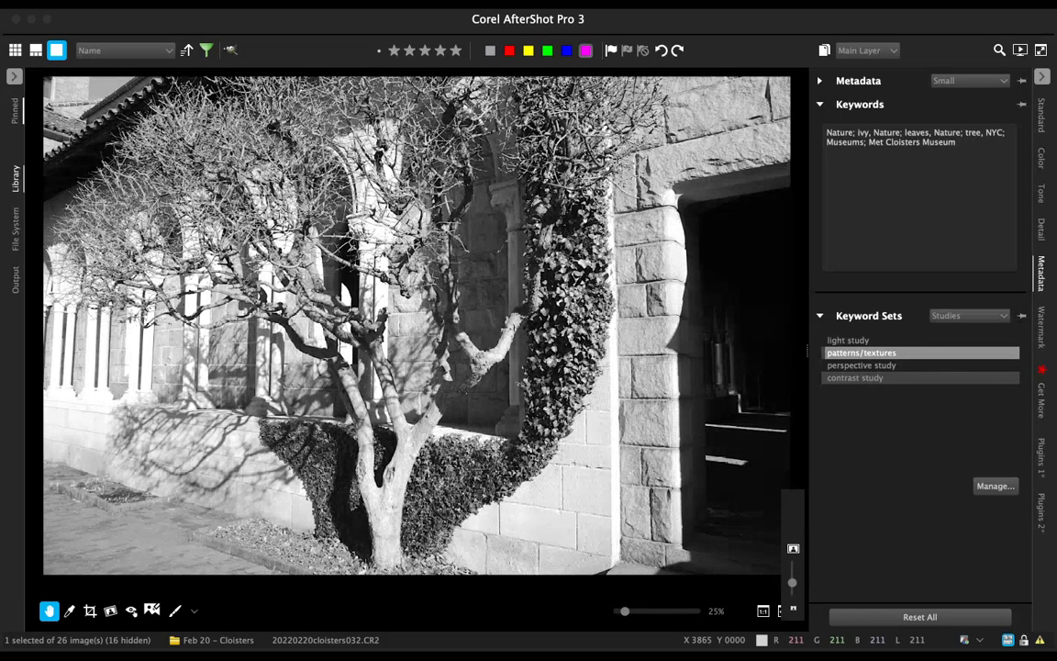
Add the patterns/textures keyword to photo 032, then switch to Finder's Patreon Posts folder
{"action": "left_click", "coordinate": [860, 353]}
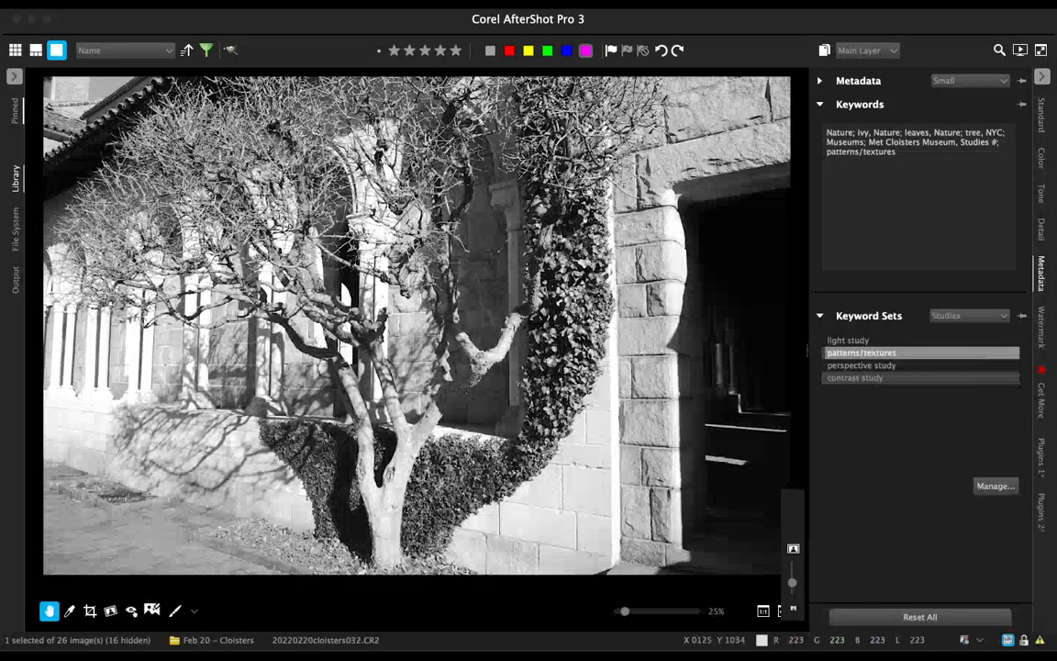
{"action": "left_click", "coordinate": [36, 50]}
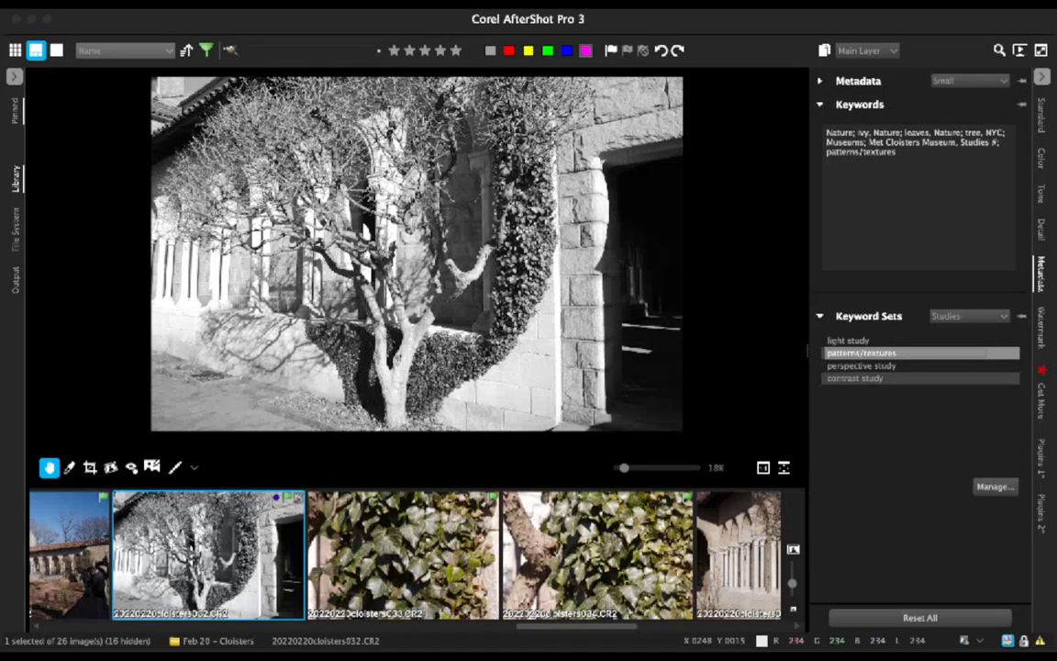
{"action": "left_click", "coordinate": [166, 554]}
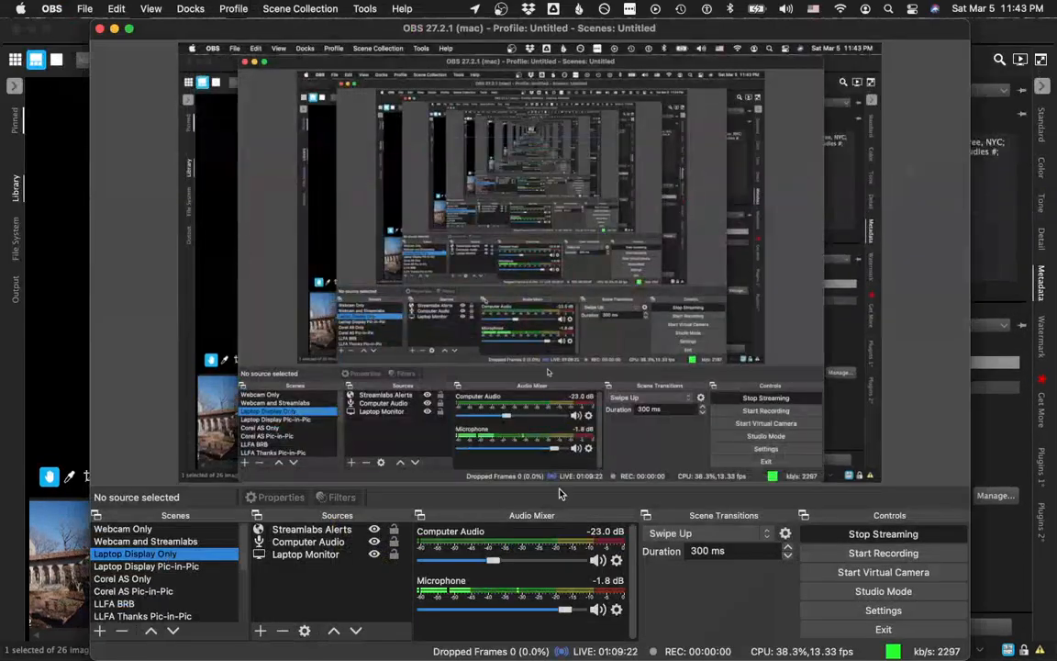
{"action": "mouse_move", "coordinate": [3, 5]}
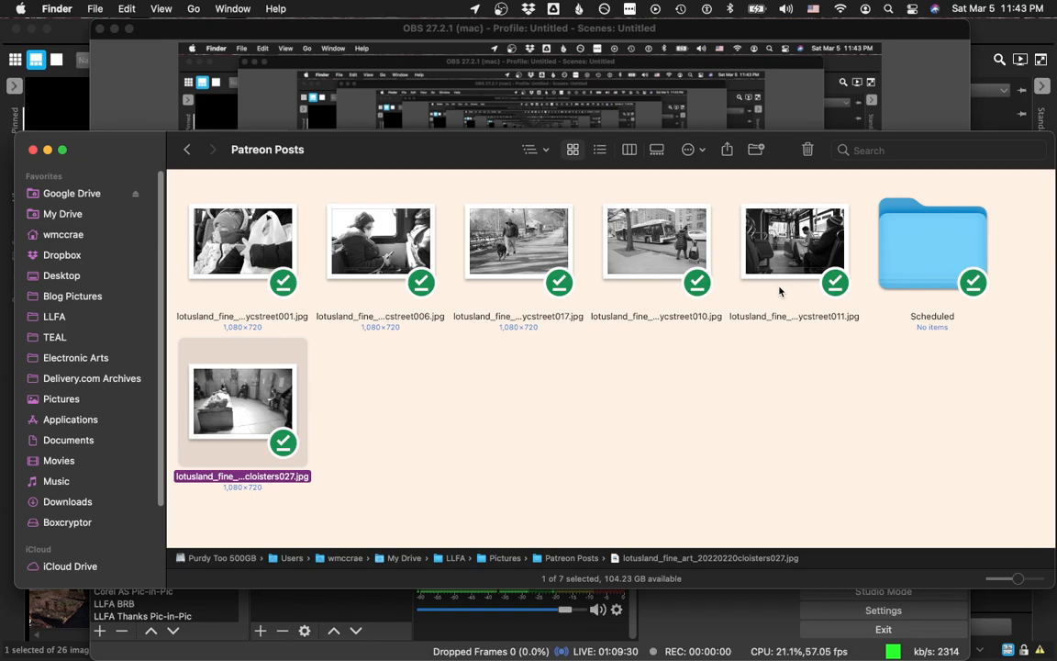
Switch Finder to column view and preview the nycstreet JPEGs in Patreon Posts
{"action": "left_click", "coordinate": [629, 151]}
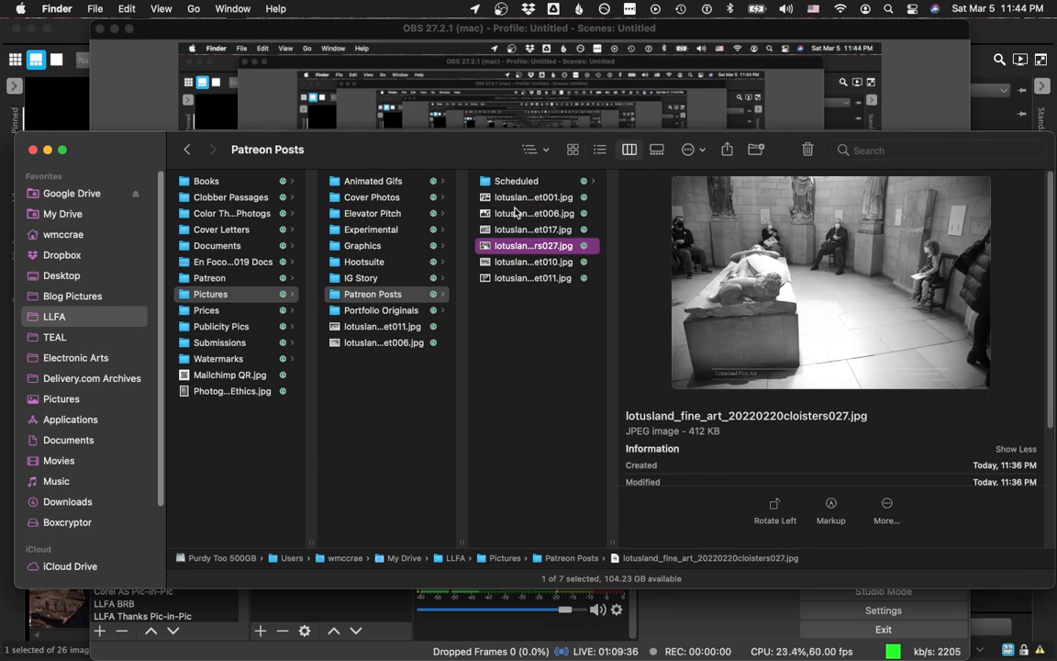
{"action": "left_click", "coordinate": [520, 276]}
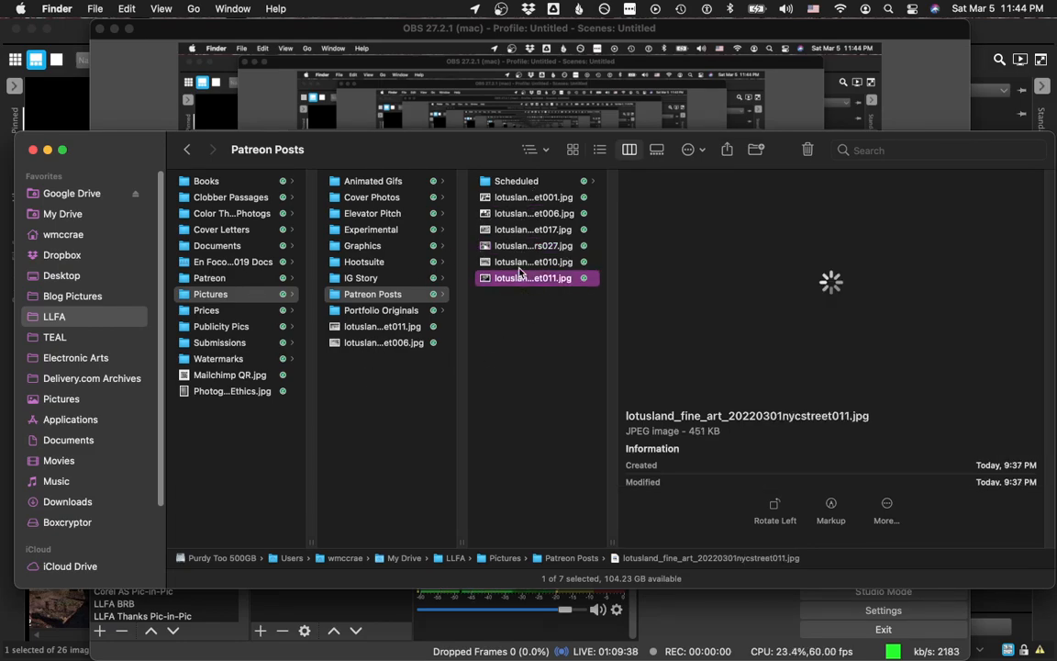
{"action": "left_click", "coordinate": [519, 262]}
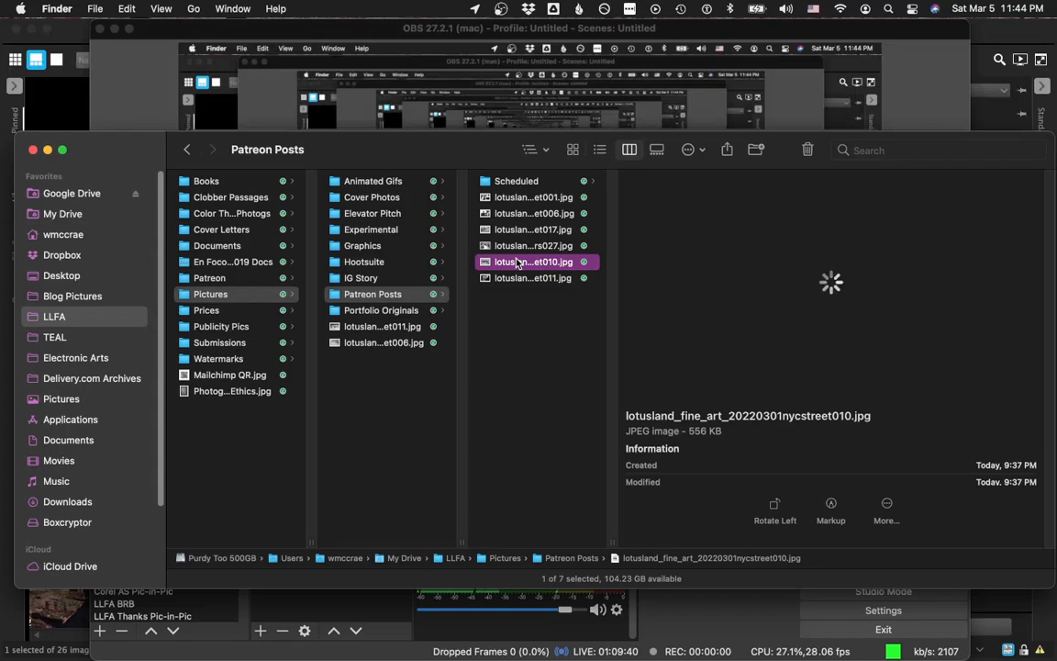
{"action": "left_click", "coordinate": [527, 200]}
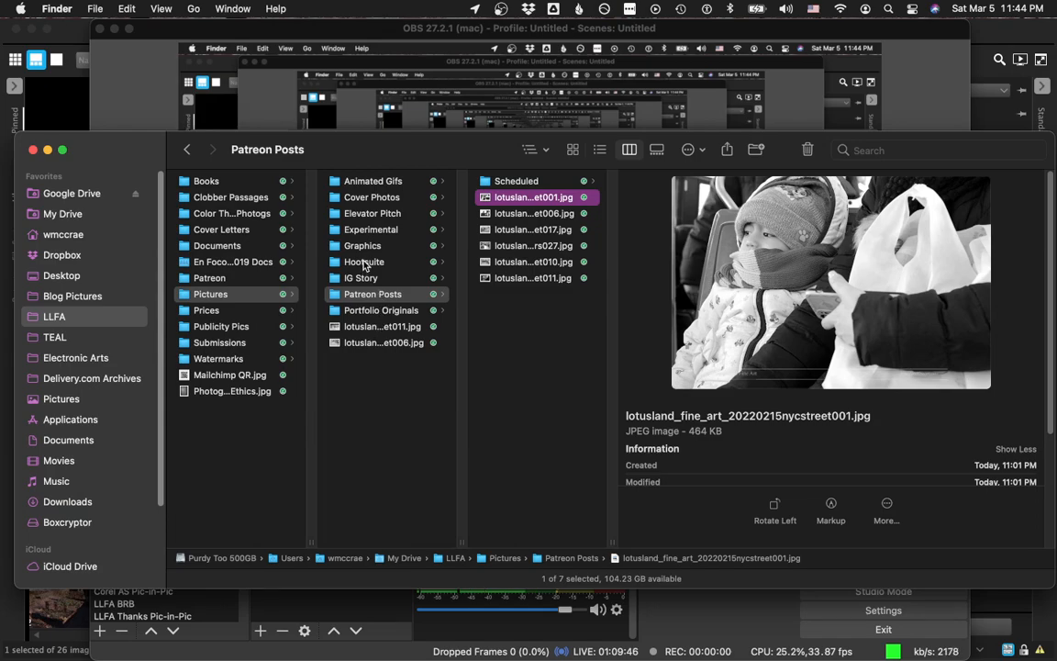
Preview the JPEGs in the Hootsuite folder and open the cloisters032 JPEG full size
{"action": "left_click", "coordinate": [364, 264]}
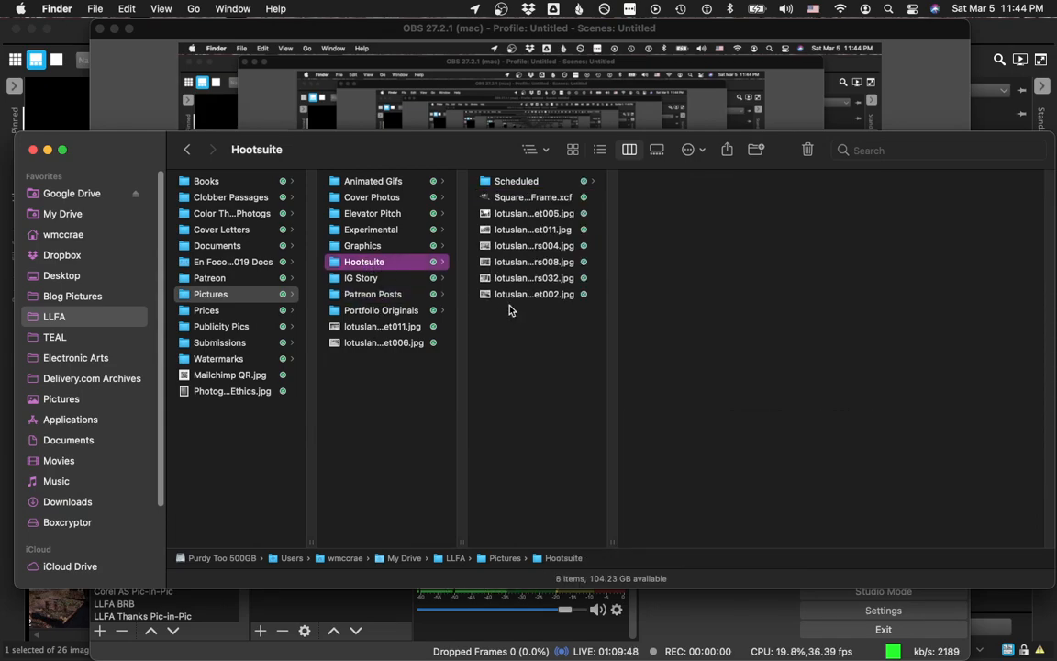
{"action": "left_click", "coordinate": [495, 296]}
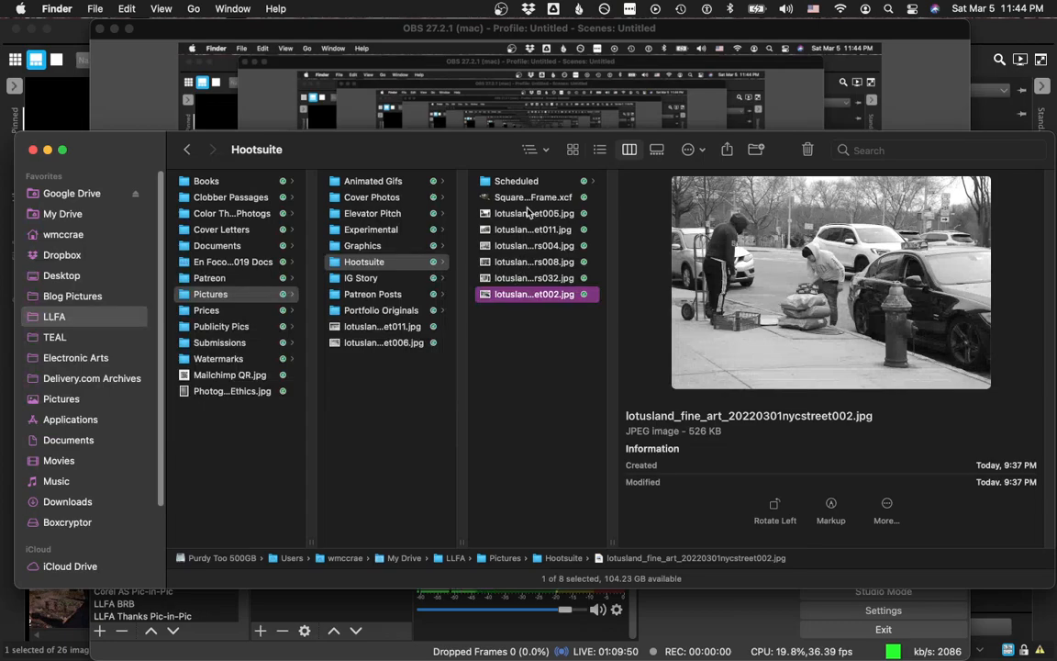
{"action": "left_click", "coordinate": [523, 215]}
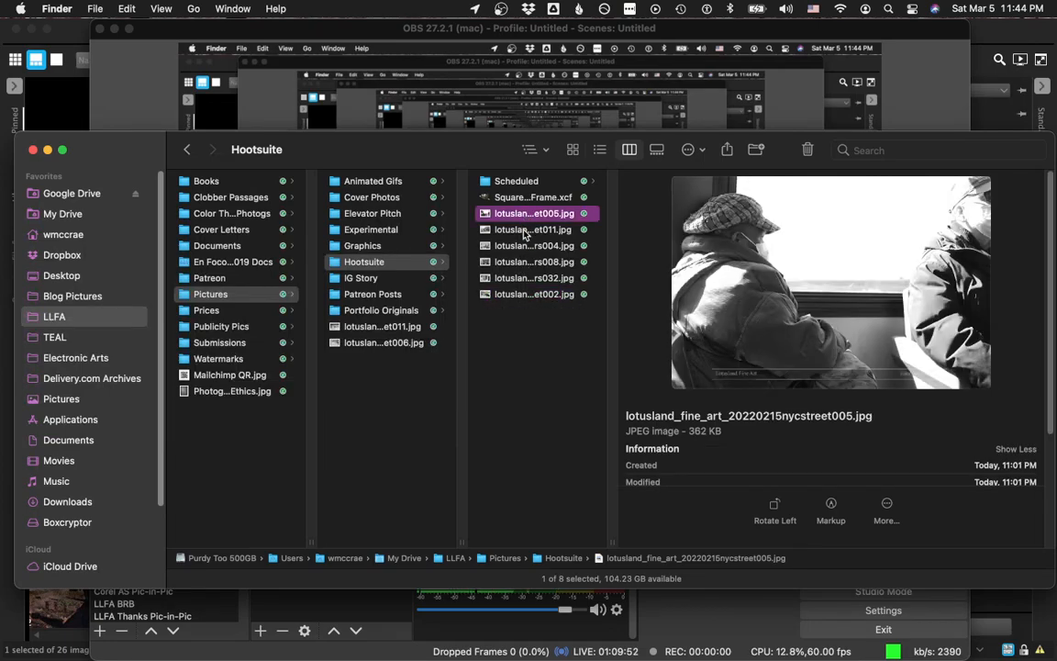
{"action": "left_click", "coordinate": [525, 231]}
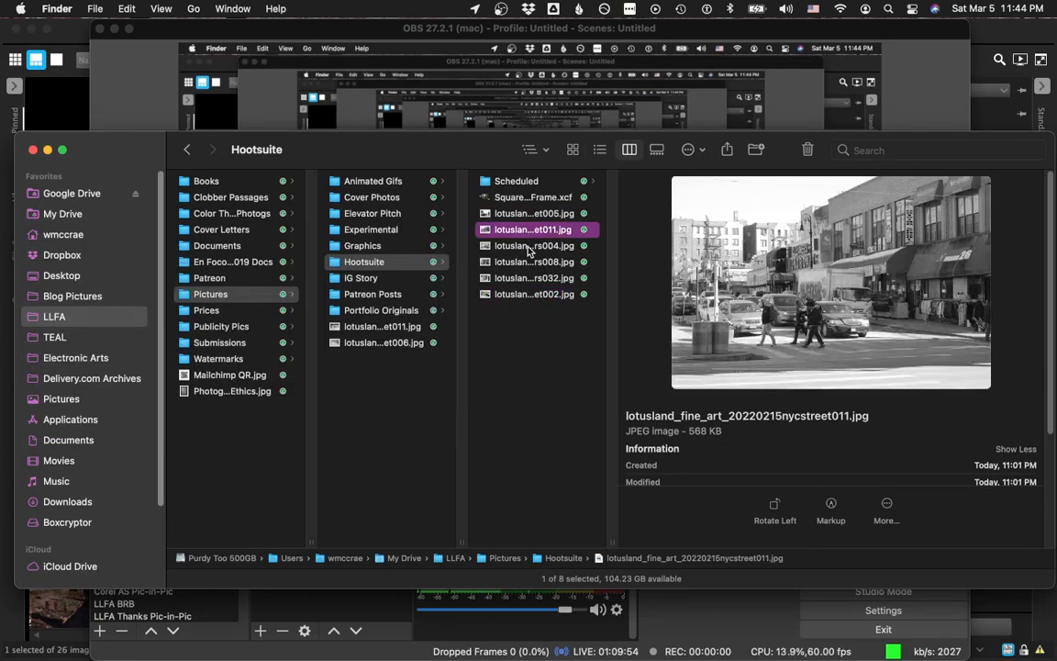
{"action": "left_click", "coordinate": [529, 247]}
{"action": "left_click", "coordinate": [525, 263]}
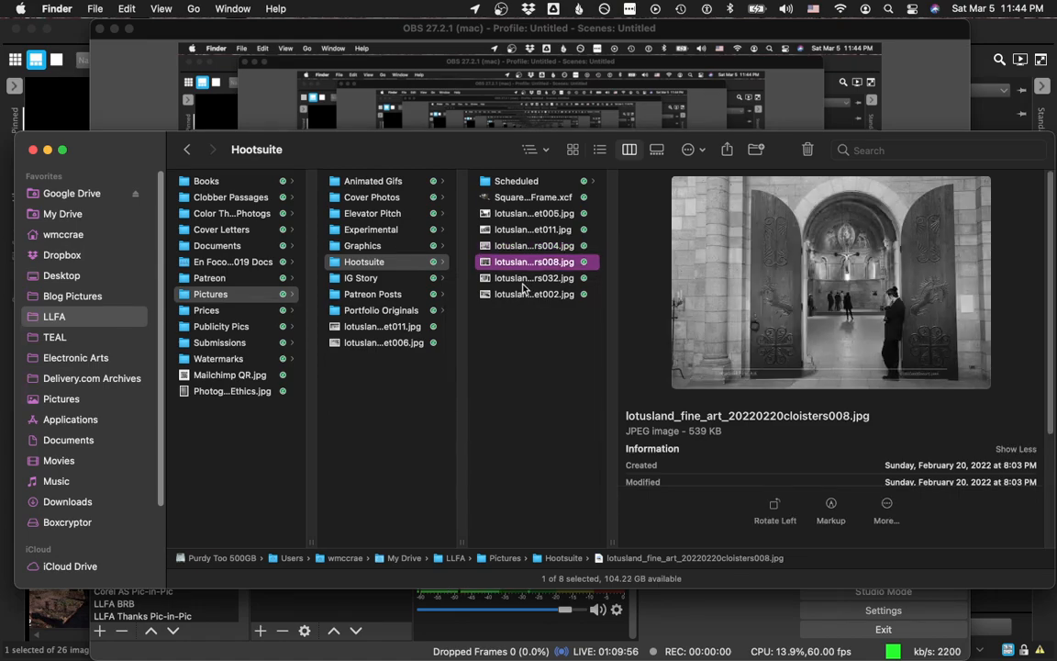
{"action": "left_click", "coordinate": [524, 280]}
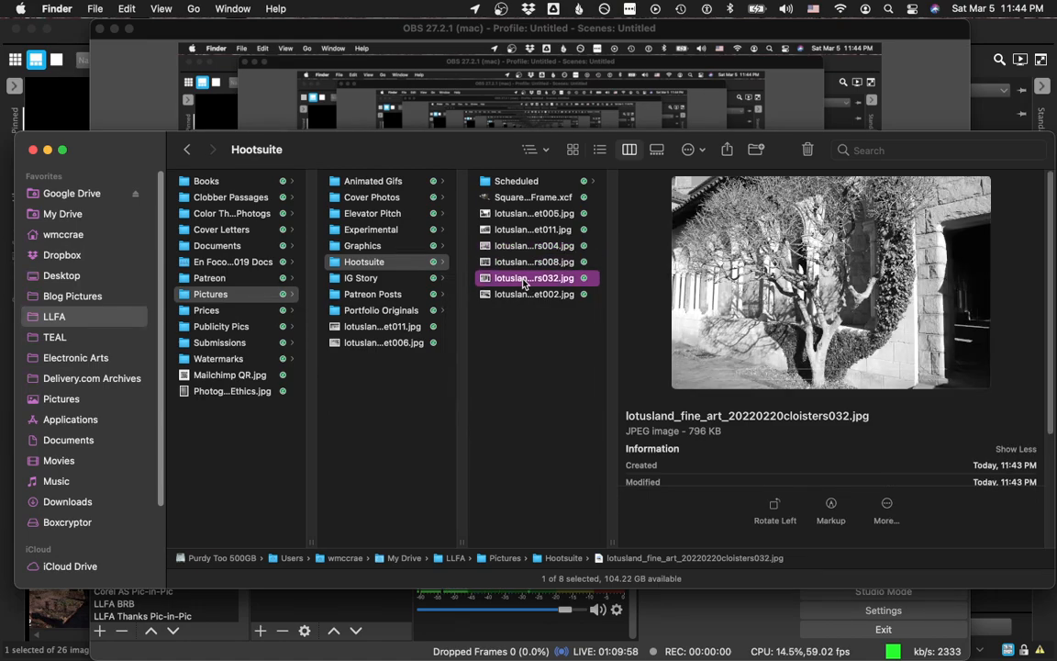
{"action": "double_click", "coordinate": [524, 280]}
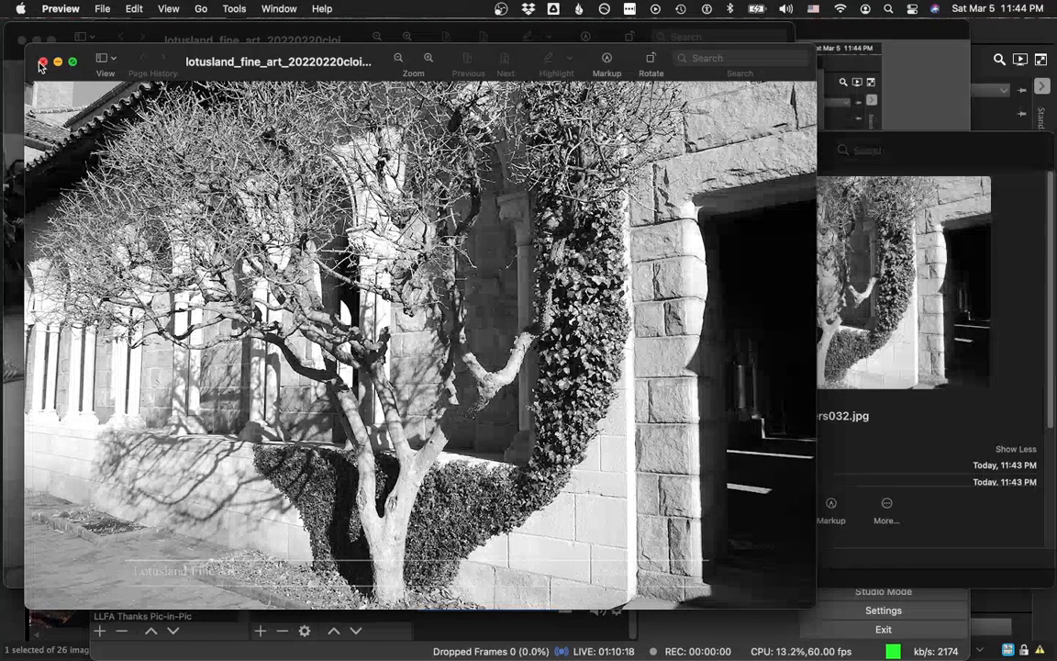
Close the tree and museum Preview windows to return to Finder's Hootsuite folder
{"action": "left_click", "coordinate": [43, 62]}
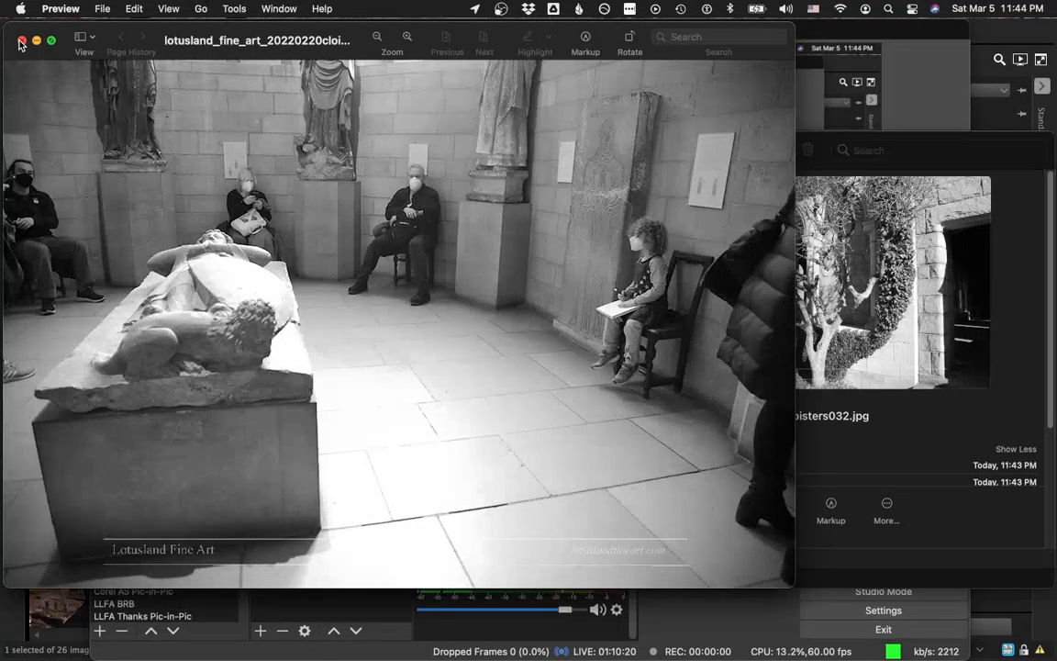
{"action": "left_click", "coordinate": [22, 40]}
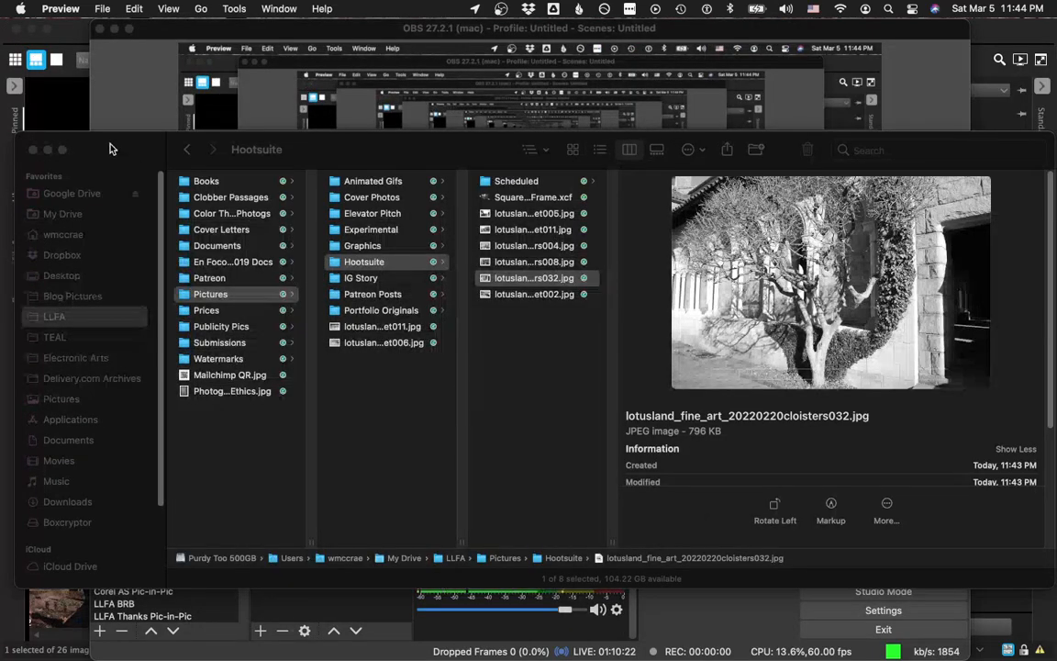
Return to AfterShot via Mission Control and open ivy photo 20220220cloisters033.CR2 in single-image view
{"action": "left_click", "coordinate": [72, 37]}
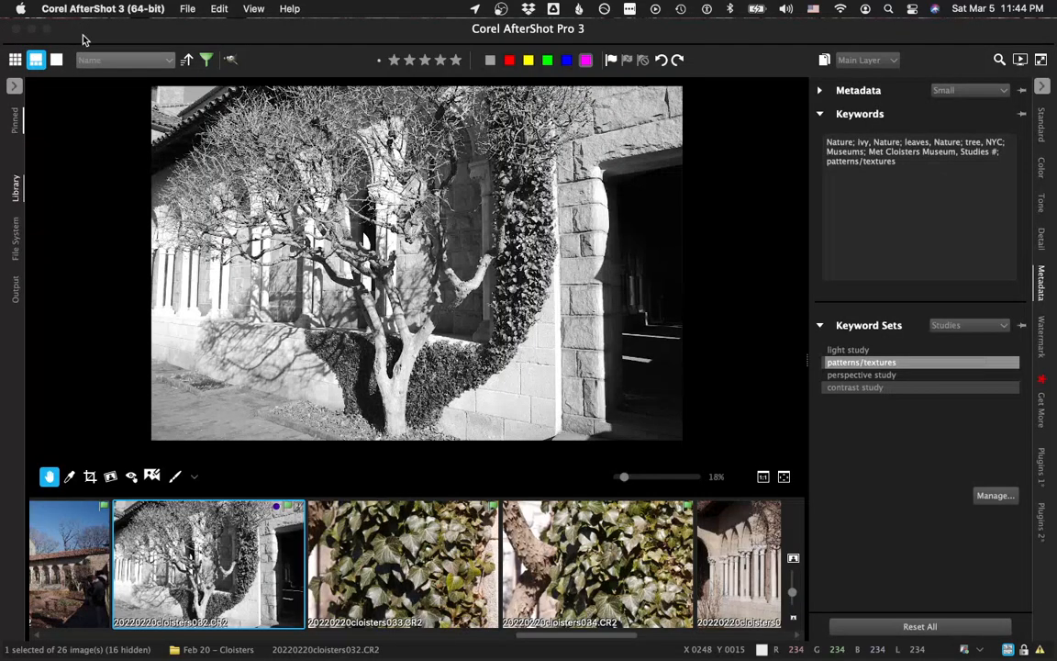
{"action": "key", "text": "ctrl+Up"}
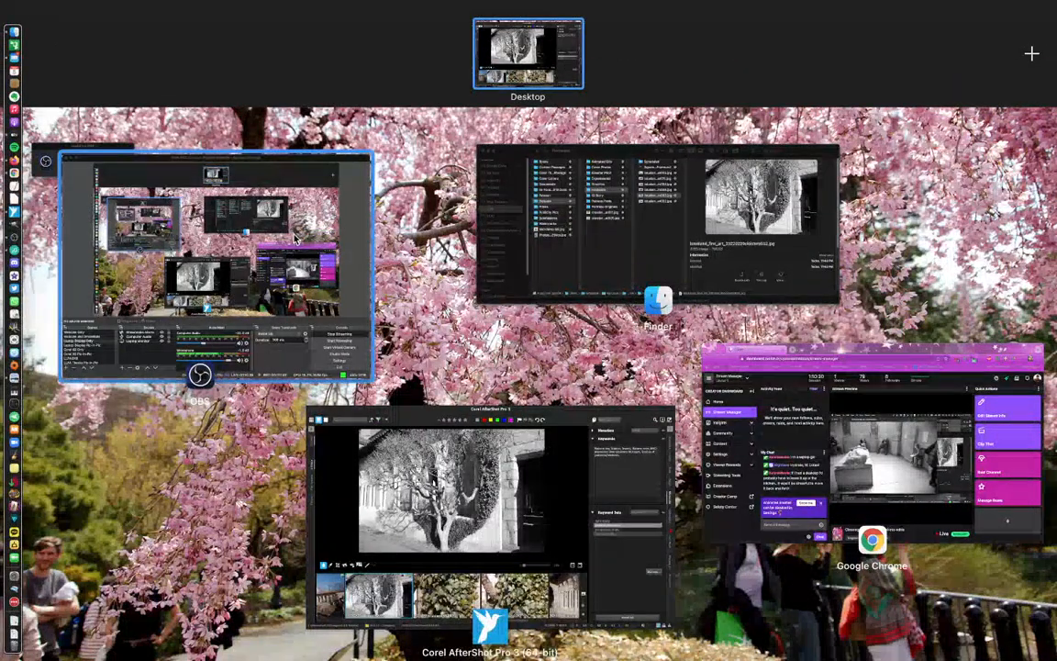
{"action": "left_click", "coordinate": [504, 488]}
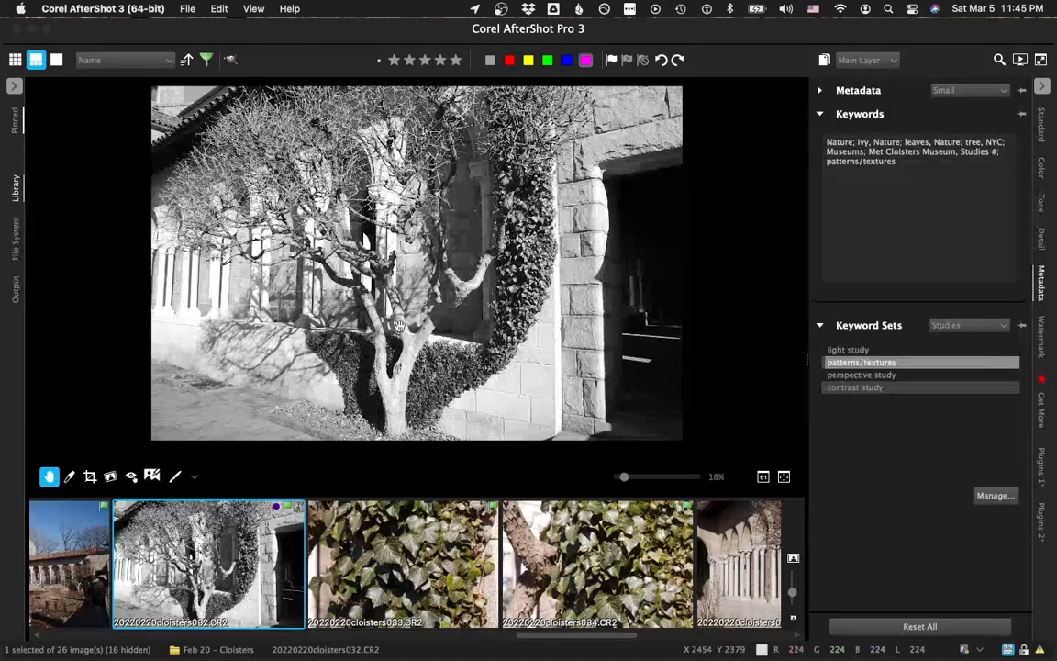
{"action": "left_click", "coordinate": [374, 507]}
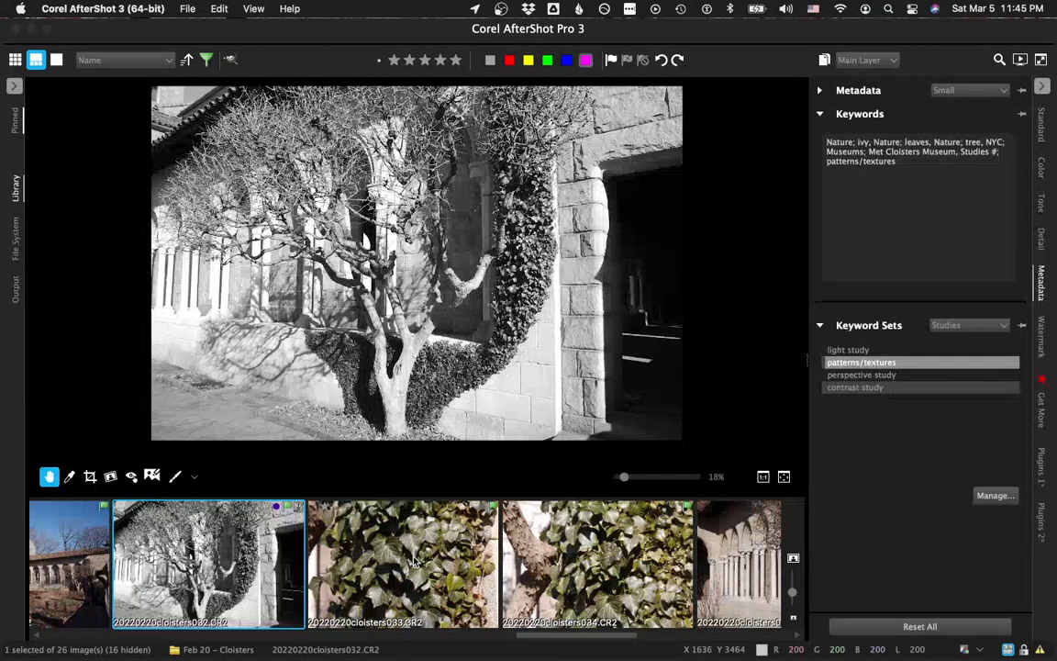
{"action": "left_click", "coordinate": [56, 57]}
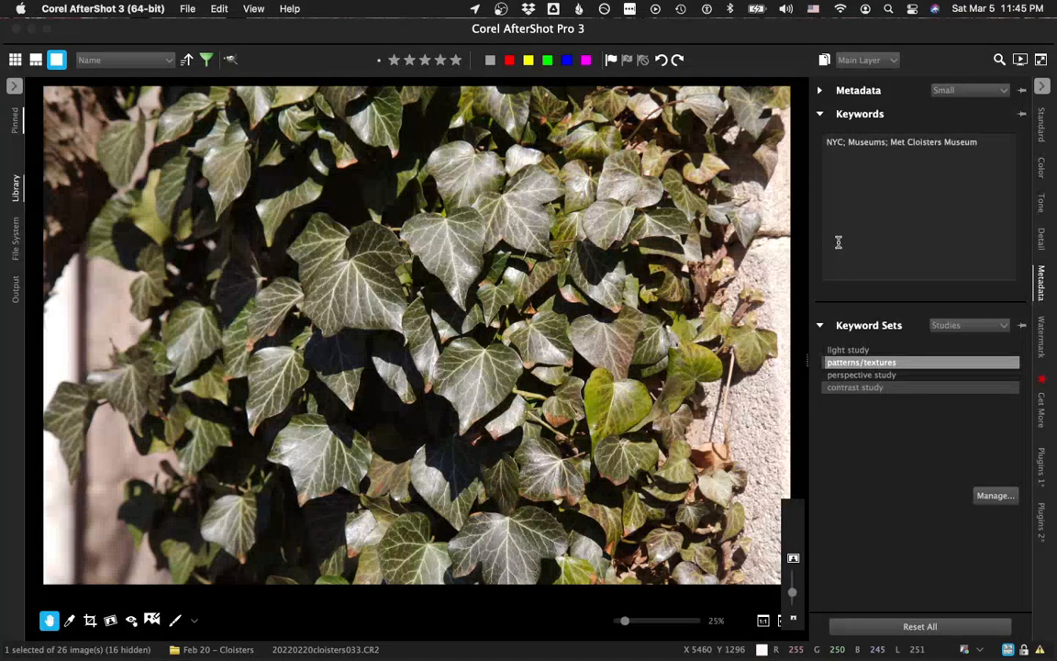
In the Standard adjustments, enable Sharpening and set the ivy photo's Exposure to 0.31
{"action": "left_click", "coordinate": [1042, 126]}
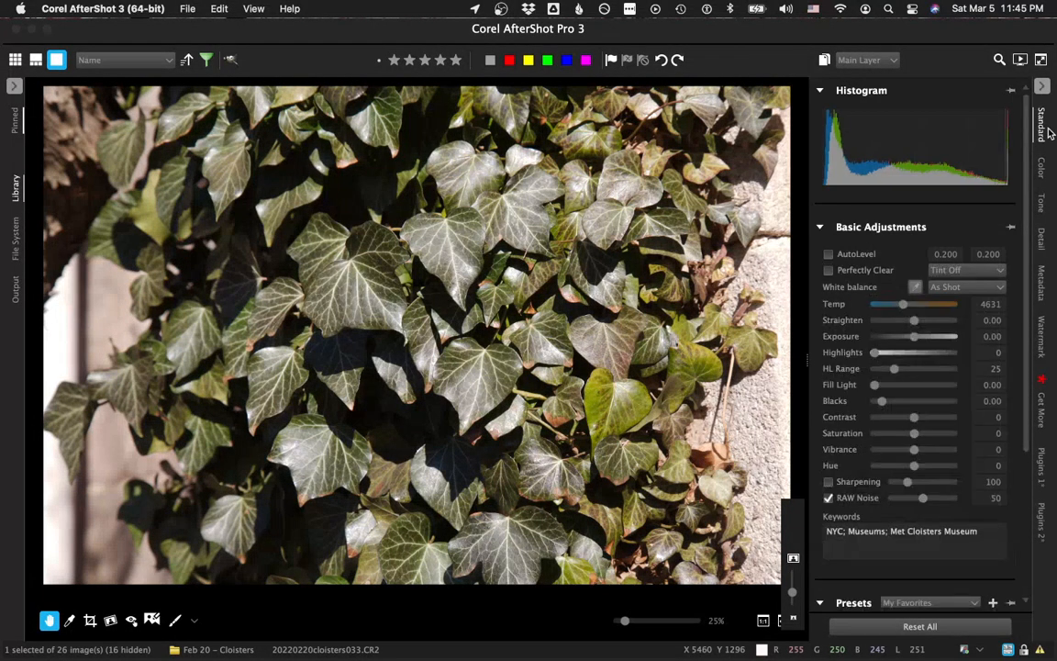
{"action": "left_click", "coordinate": [829, 483]}
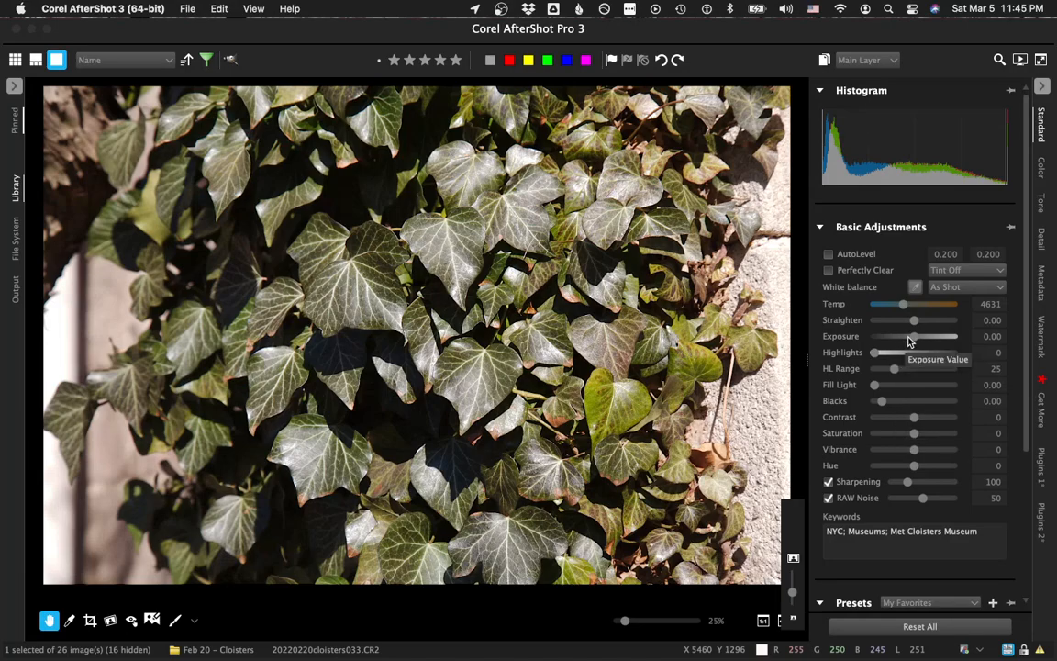
{"action": "mouse_move", "coordinate": [917, 341]}
{"action": "left_mouse_down"}
{"action": "mouse_move", "coordinate": [936, 342]}
{"action": "mouse_move", "coordinate": [915, 347]}
{"action": "left_mouse_up"}
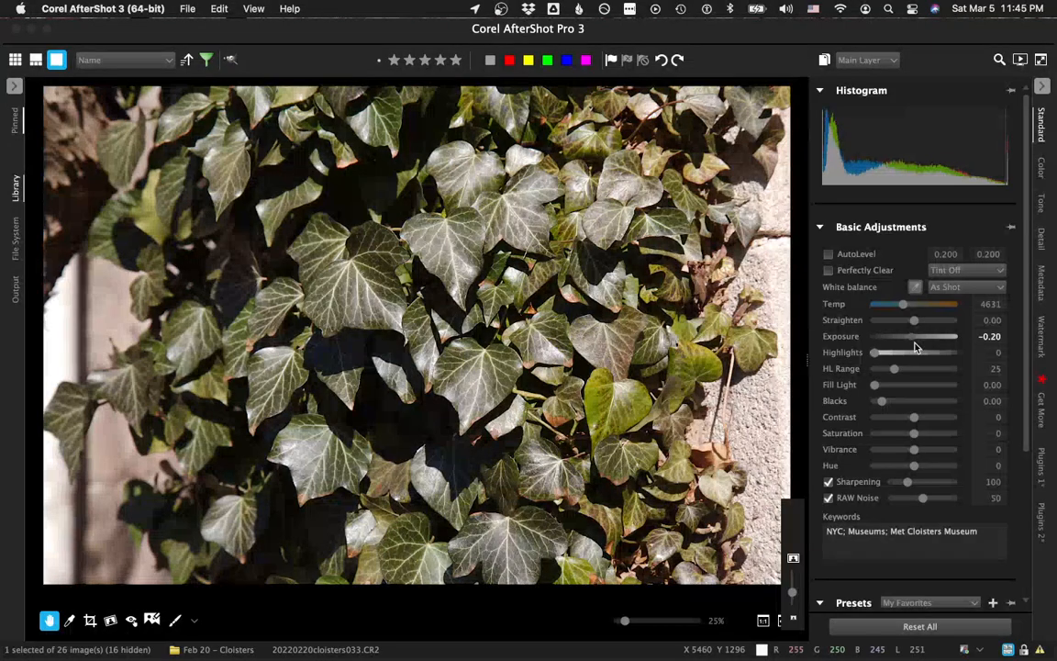
{"action": "double_click", "coordinate": [913, 341]}
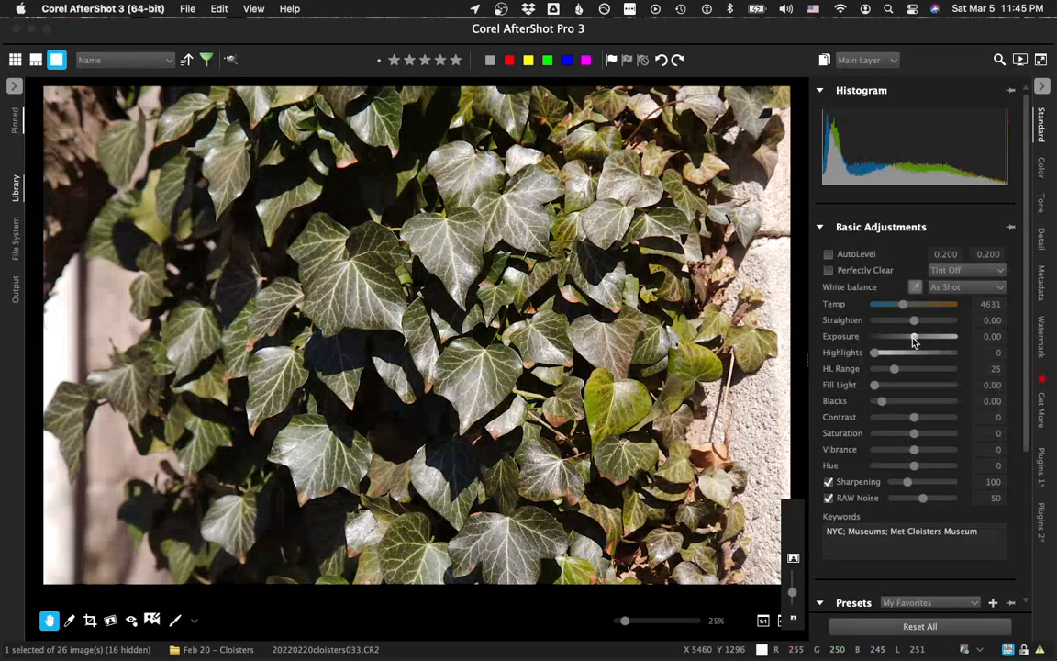
{"action": "left_click_drag", "start_coordinate": [914, 342], "coordinate": [917, 341]}
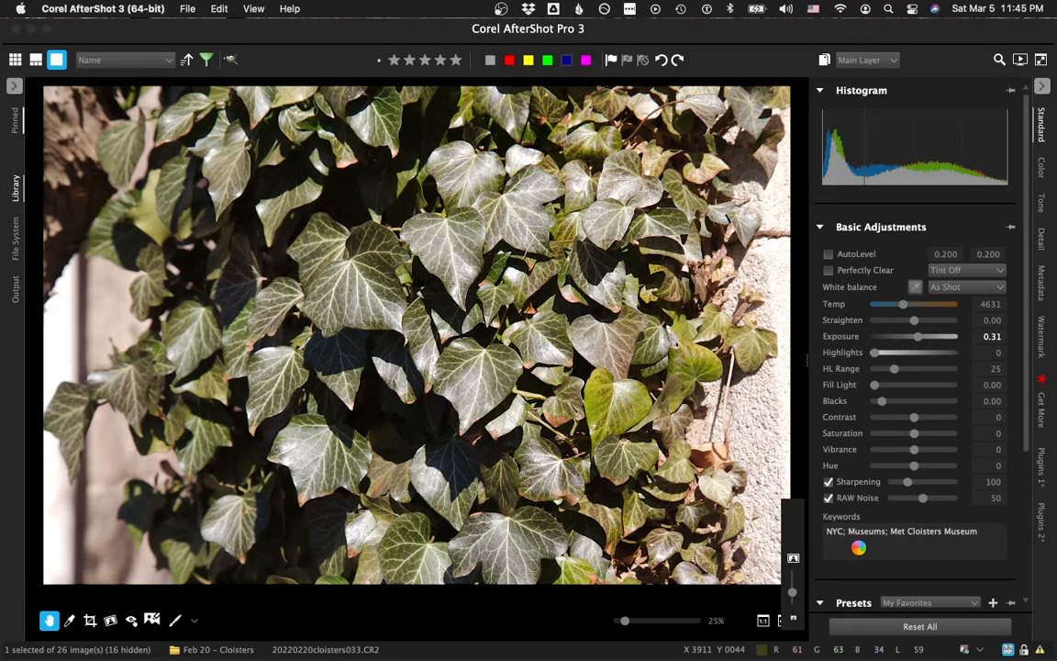
Lower the ivy photo's Blacks level to -2.80
{"action": "left_click", "coordinate": [999, 539]}
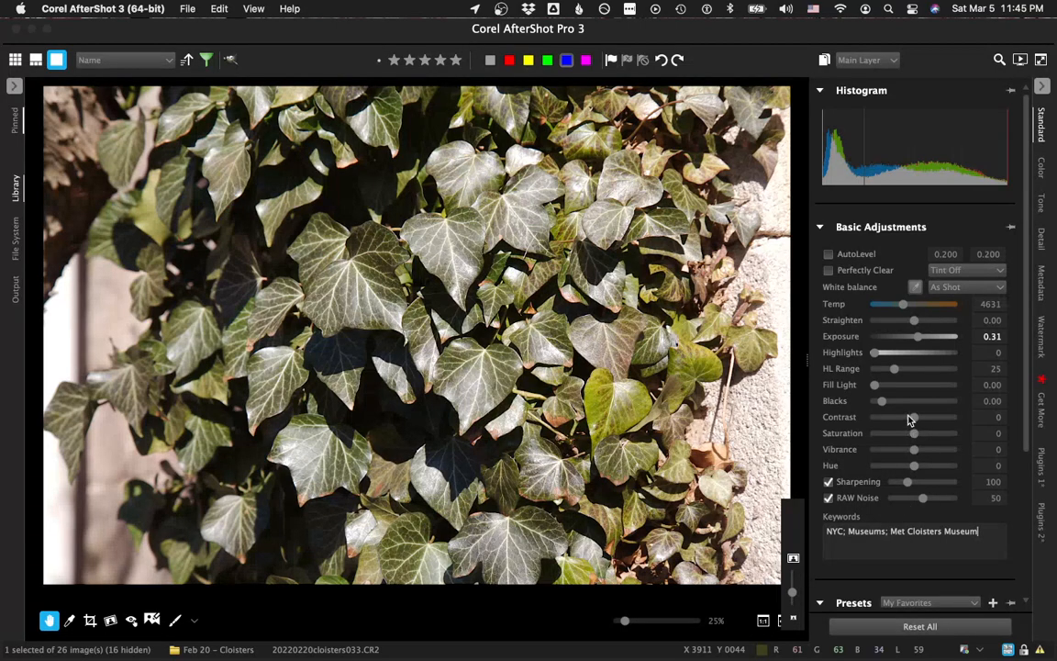
{"action": "mouse_move", "coordinate": [882, 403]}
{"action": "left_mouse_down"}
{"action": "mouse_move", "coordinate": [871, 399]}
{"action": "mouse_move", "coordinate": [881, 401]}
{"action": "left_mouse_up"}
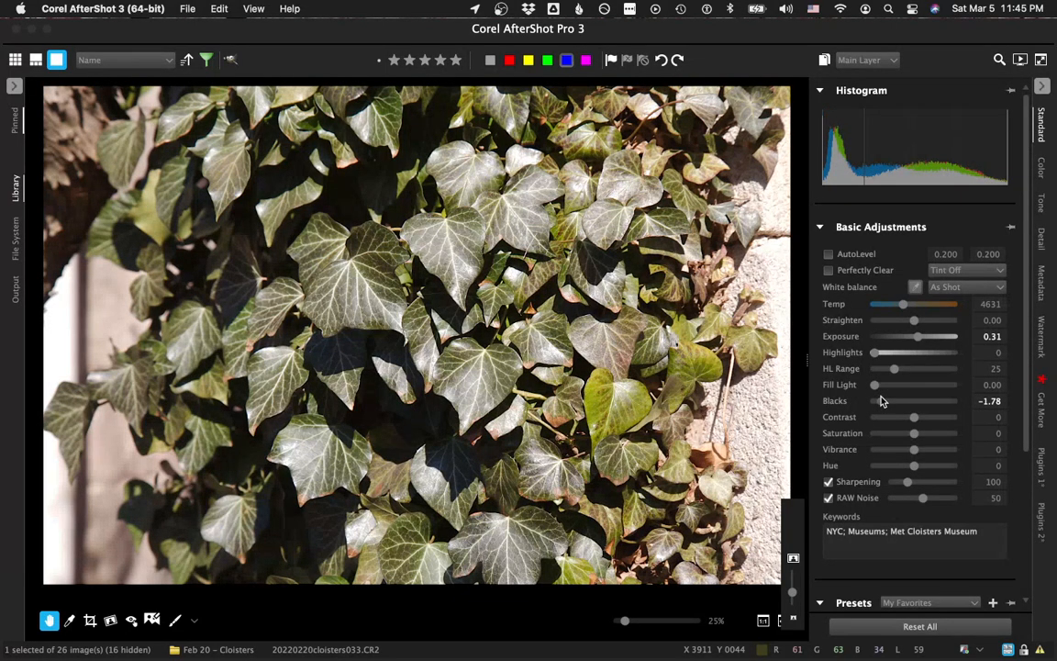
{"action": "left_click_drag", "start_coordinate": [881, 401], "coordinate": [879, 401]}
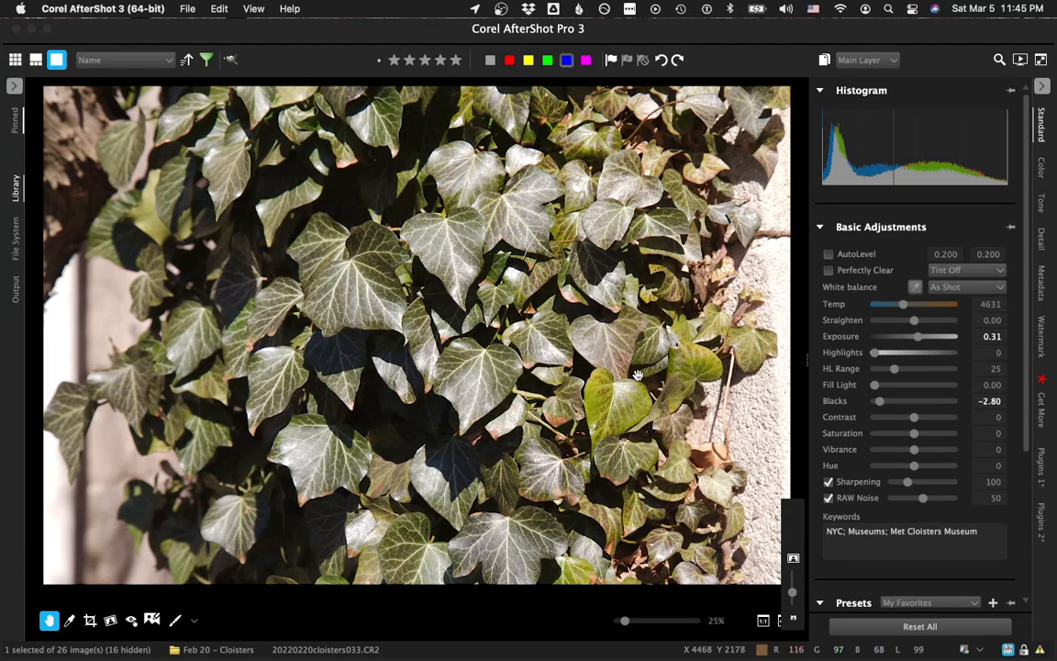
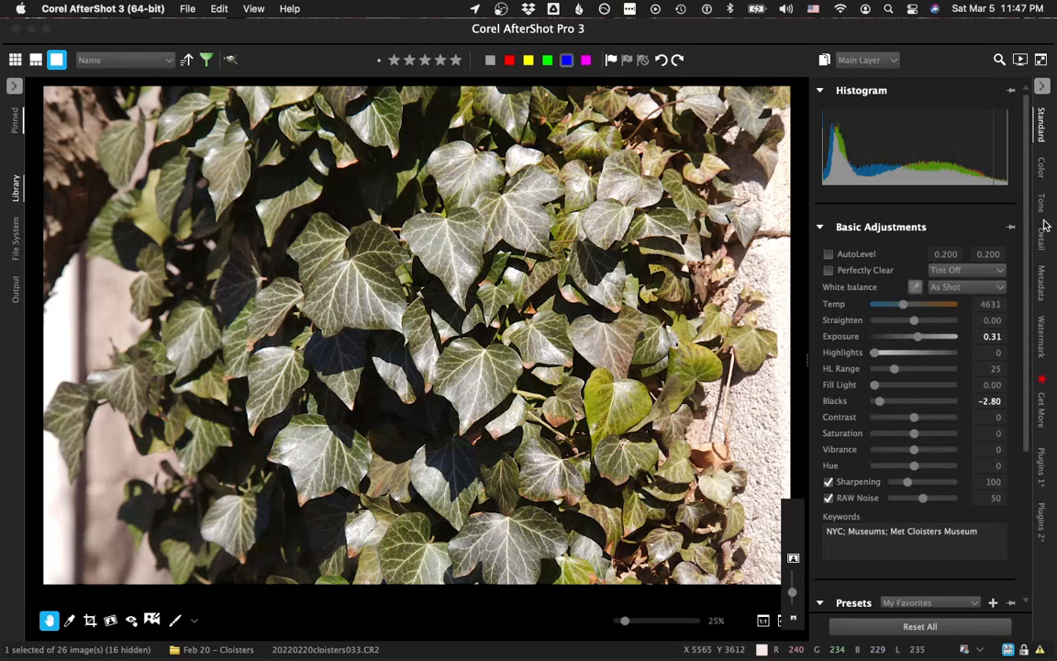
Switch the ivy photo's side panel to the Color tools with Curves and Color Correction
{"action": "left_click", "coordinate": [1041, 167]}
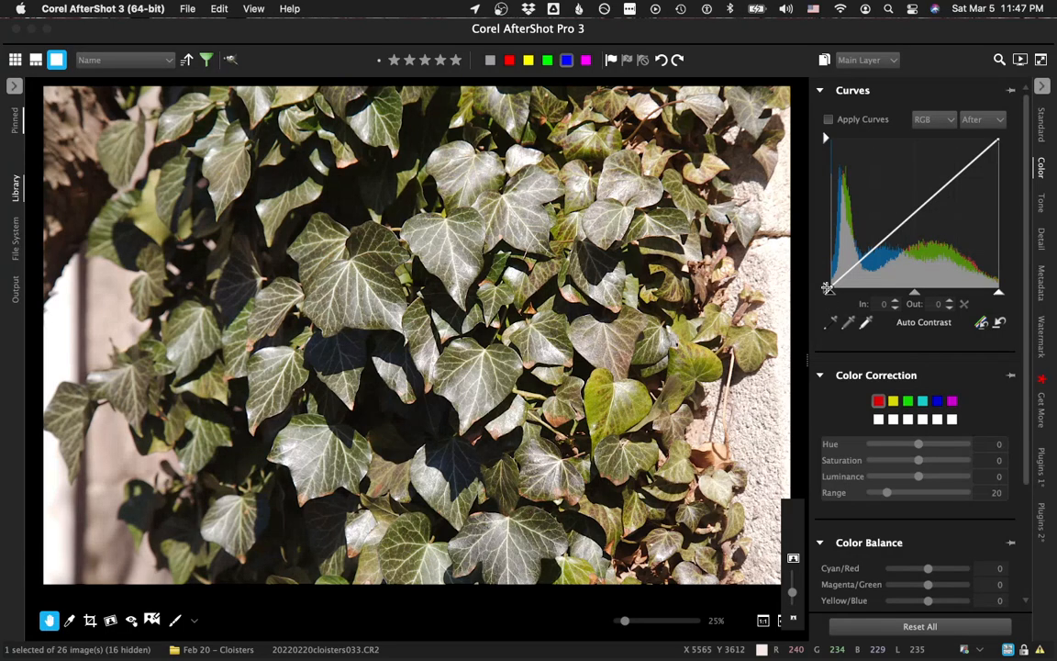
Shape the main curve by lifting the black point, adding a low point and raising a midtone point
{"action": "left_click_drag", "start_coordinate": [826, 287], "coordinate": [823, 264]}
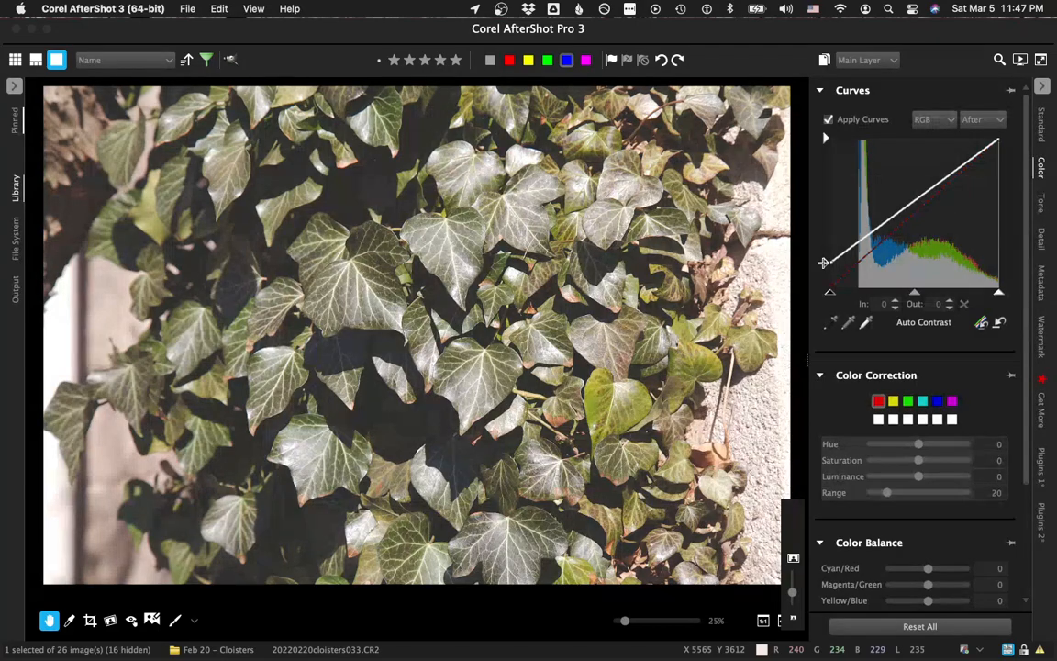
{"action": "left_click_drag", "start_coordinate": [854, 242], "coordinate": [855, 247]}
{"action": "left_click_drag", "start_coordinate": [921, 206], "coordinate": [924, 188]}
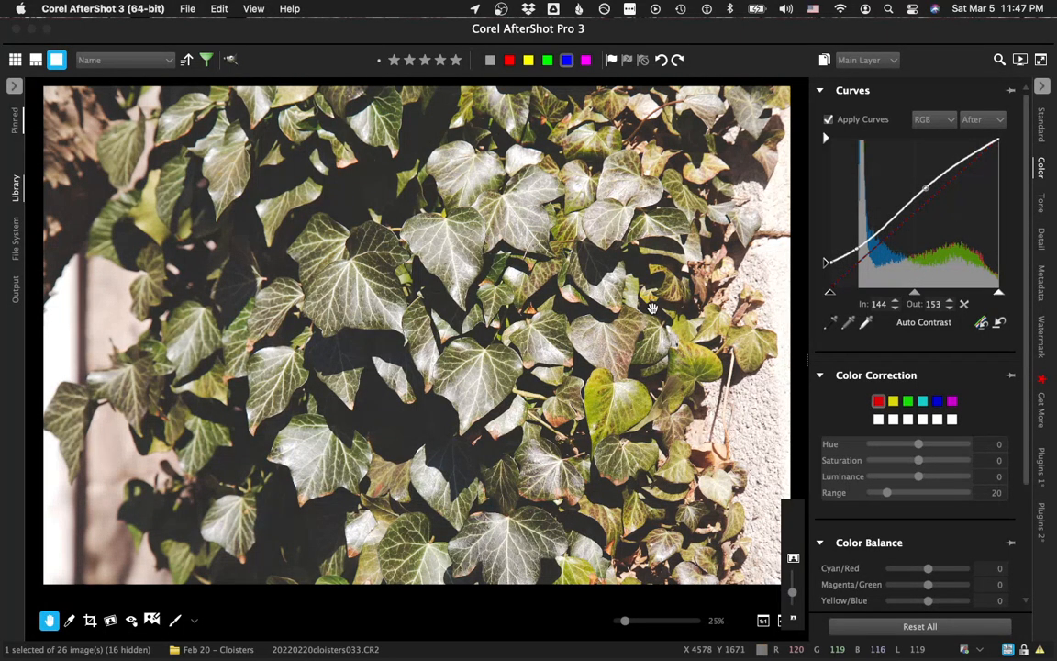
Raise the black points of the Blue and Green curve channels, then fine-tune the shadows
{"action": "left_click", "coordinate": [925, 119]}
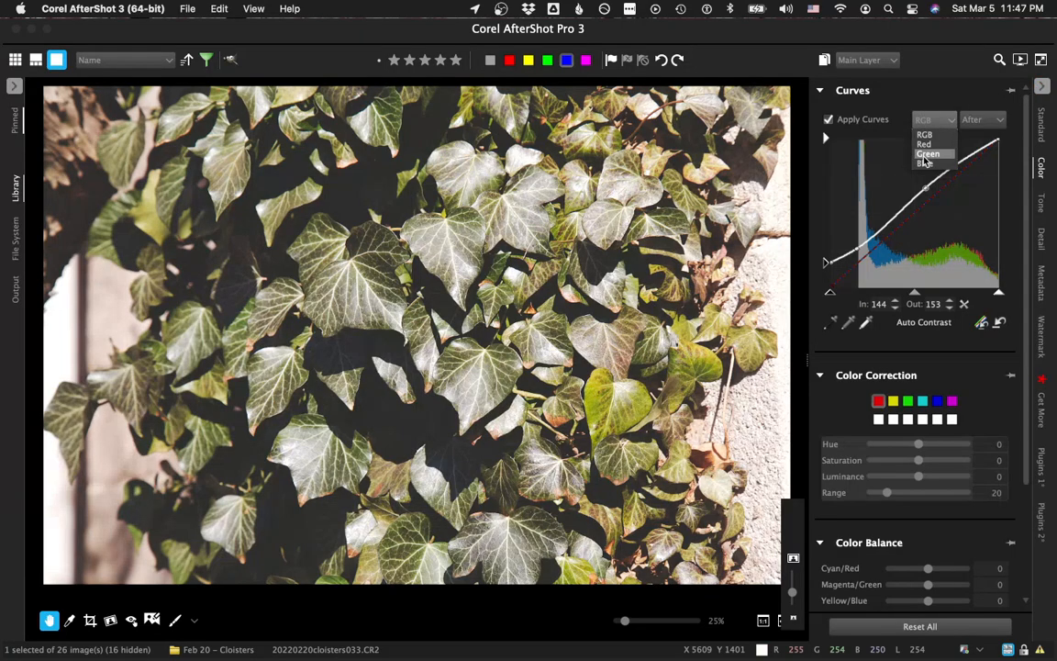
{"action": "left_click", "coordinate": [925, 155]}
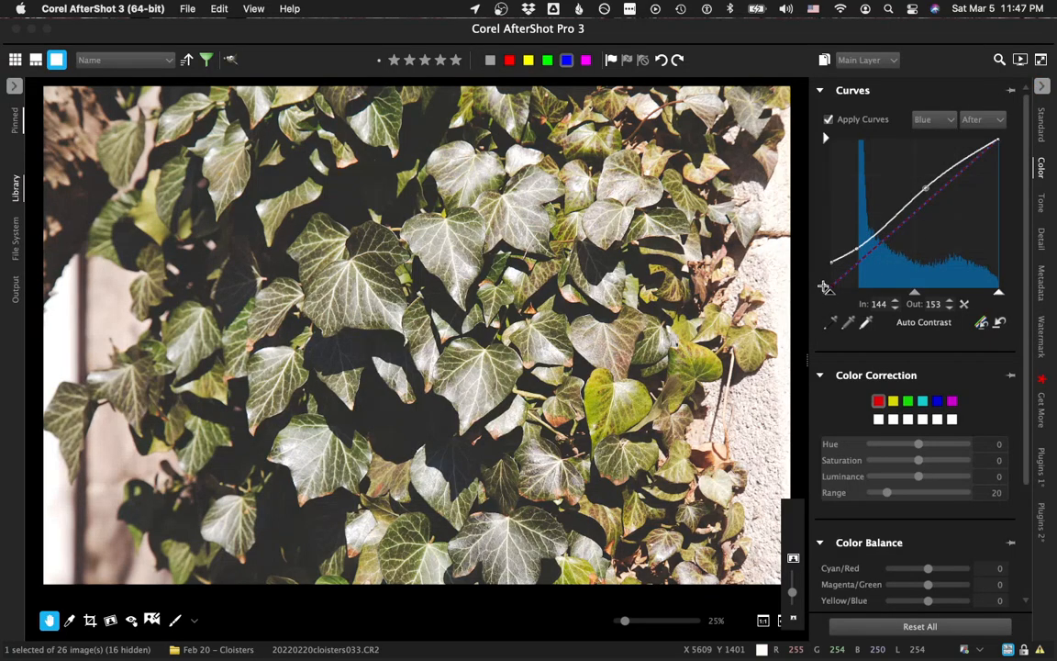
{"action": "left_click_drag", "start_coordinate": [824, 286], "coordinate": [824, 273]}
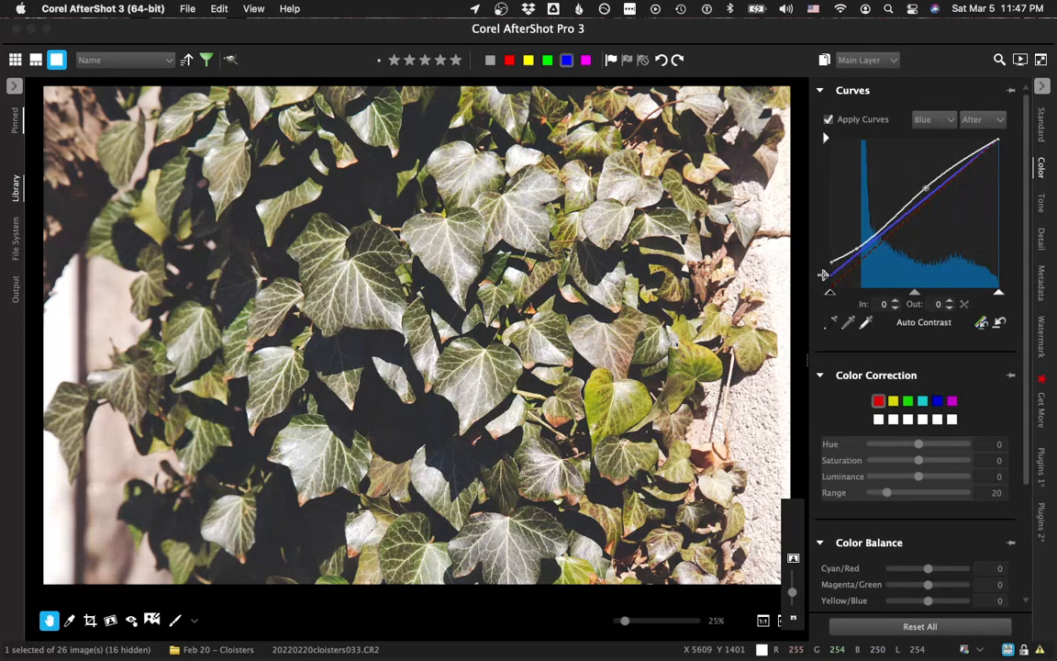
{"action": "left_click", "coordinate": [947, 126]}
{"action": "left_click", "coordinate": [928, 145]}
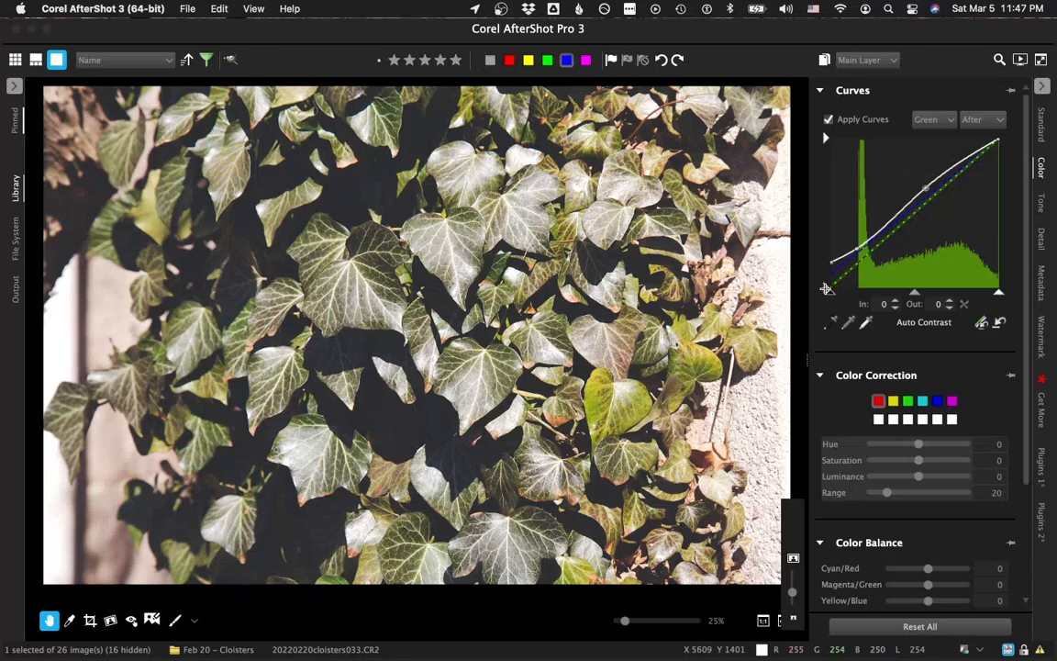
{"action": "left_click_drag", "start_coordinate": [826, 286], "coordinate": [825, 281]}
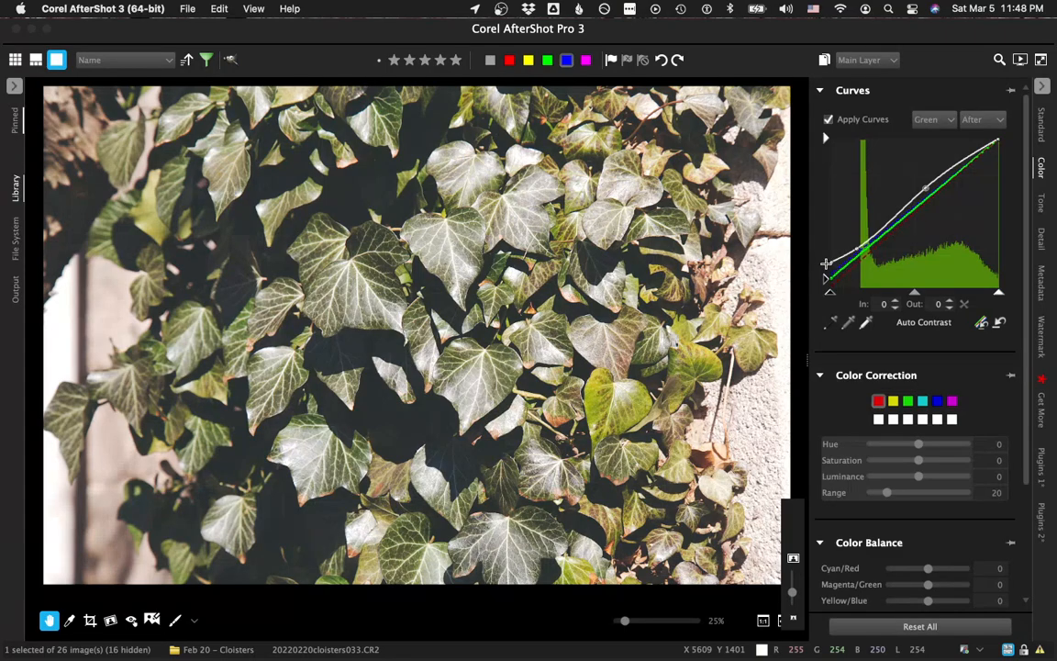
{"action": "left_click_drag", "start_coordinate": [827, 260], "coordinate": [828, 277]}
Copy all keywords from tree photo 032 in the filmstrip view
{"action": "left_click", "coordinate": [1046, 128]}
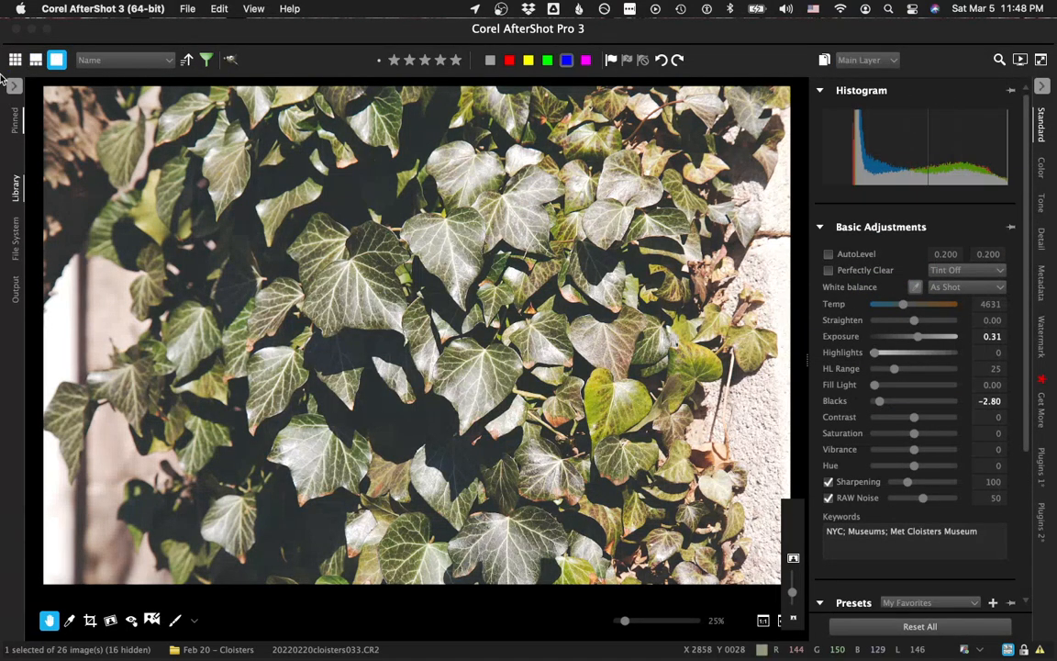
{"action": "left_click", "coordinate": [35, 59]}
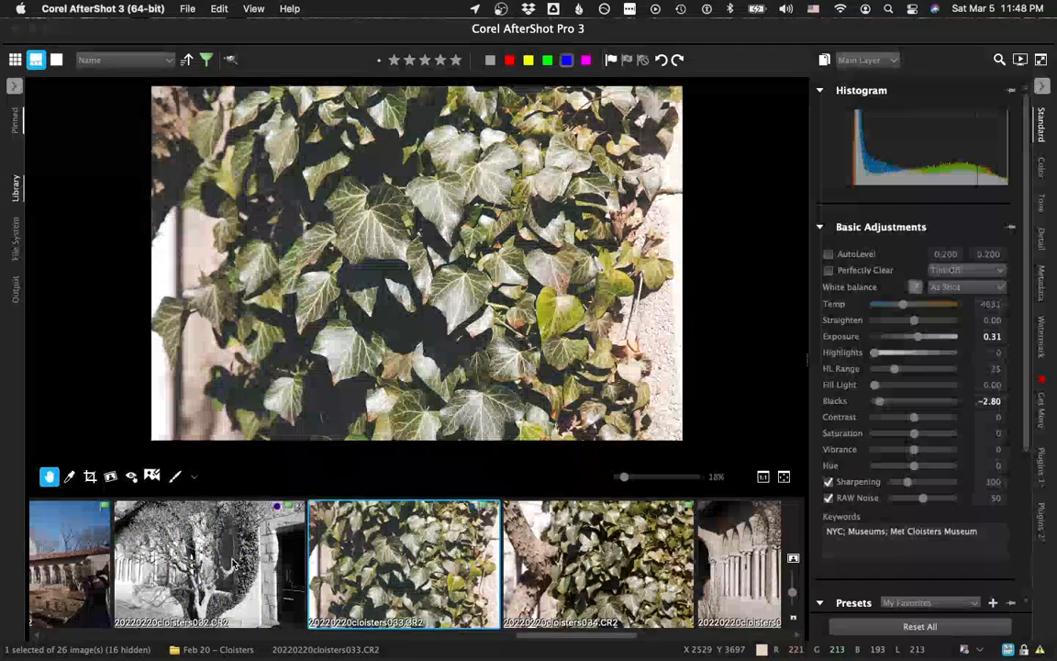
{"action": "key", "text": "Left"}
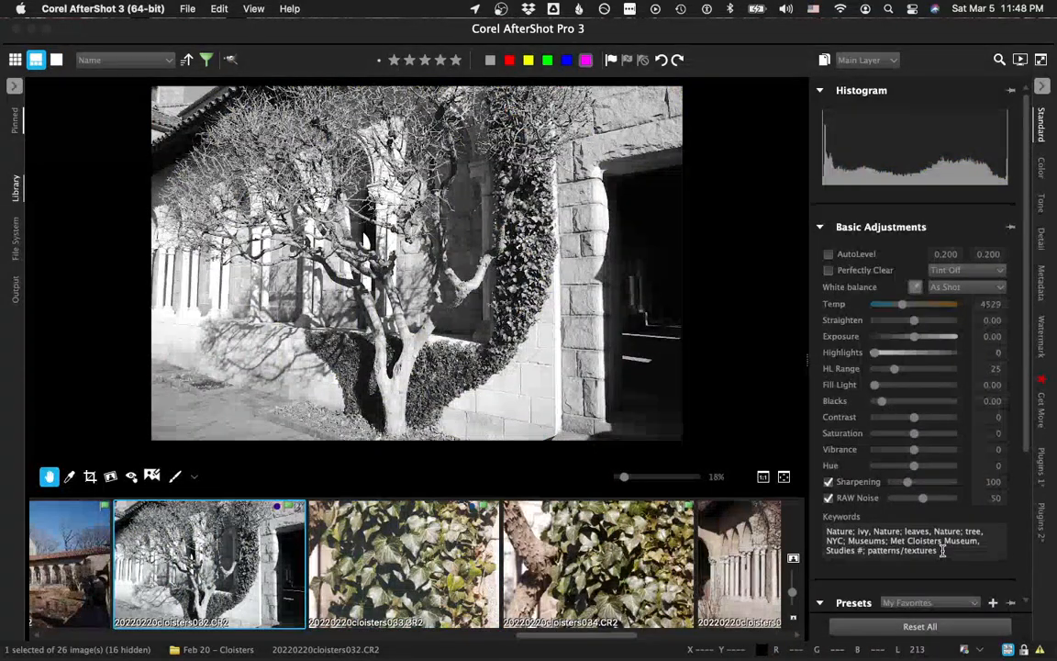
{"action": "left_click_drag", "start_coordinate": [942, 550], "coordinate": [820, 526]}
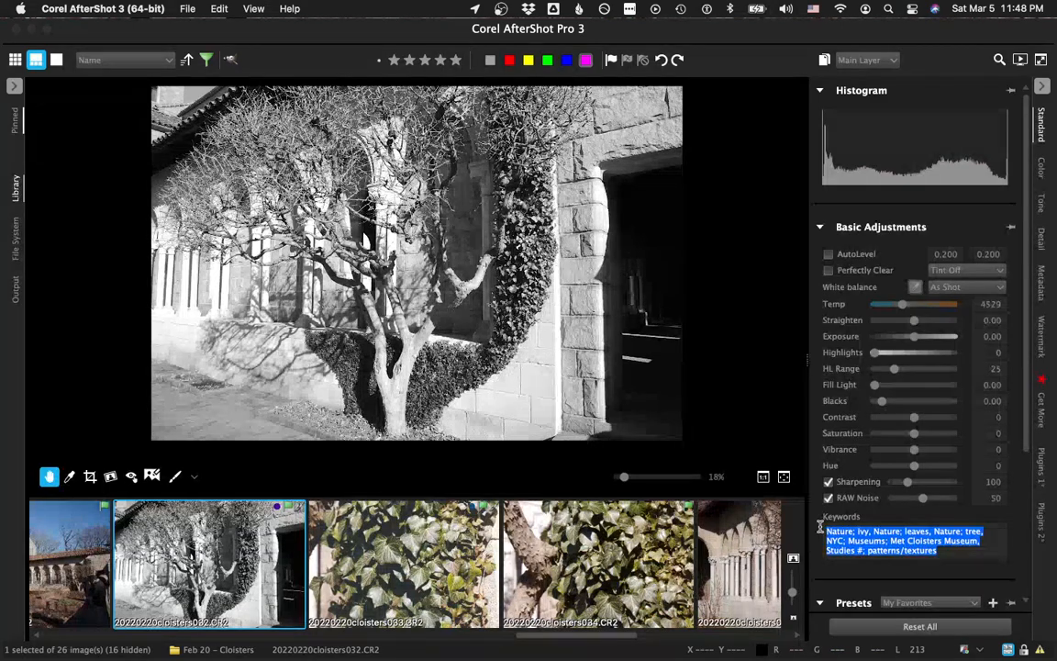
{"action": "key", "text": "super+c"}
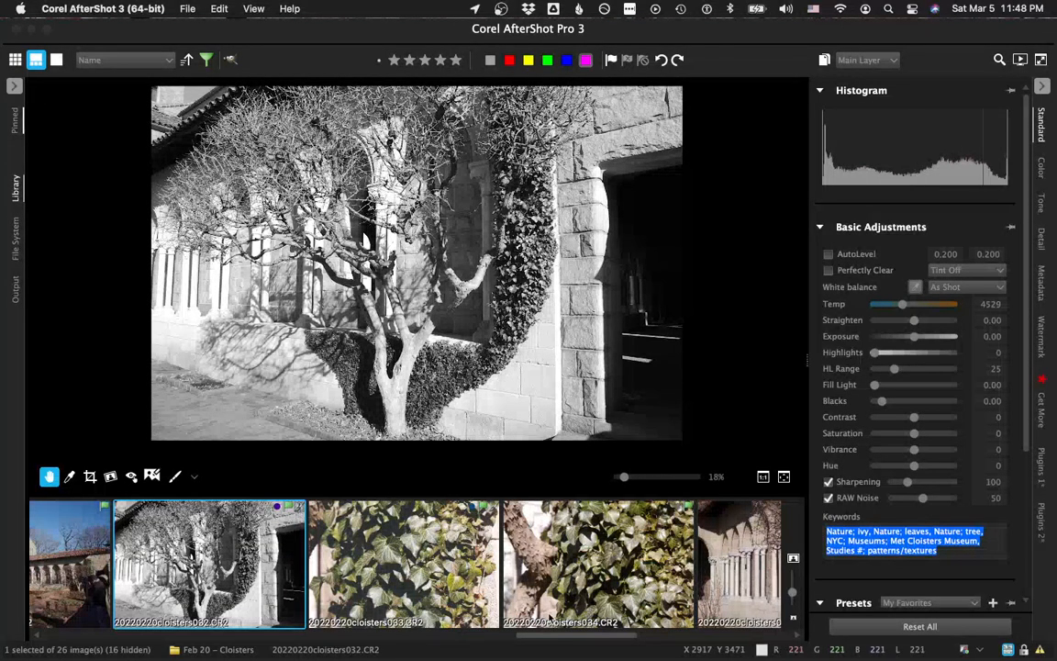
Paste them into ivy photo 033, remove Studies, patterns/textures and tree, and open photo 035
{"action": "left_click", "coordinate": [456, 564]}
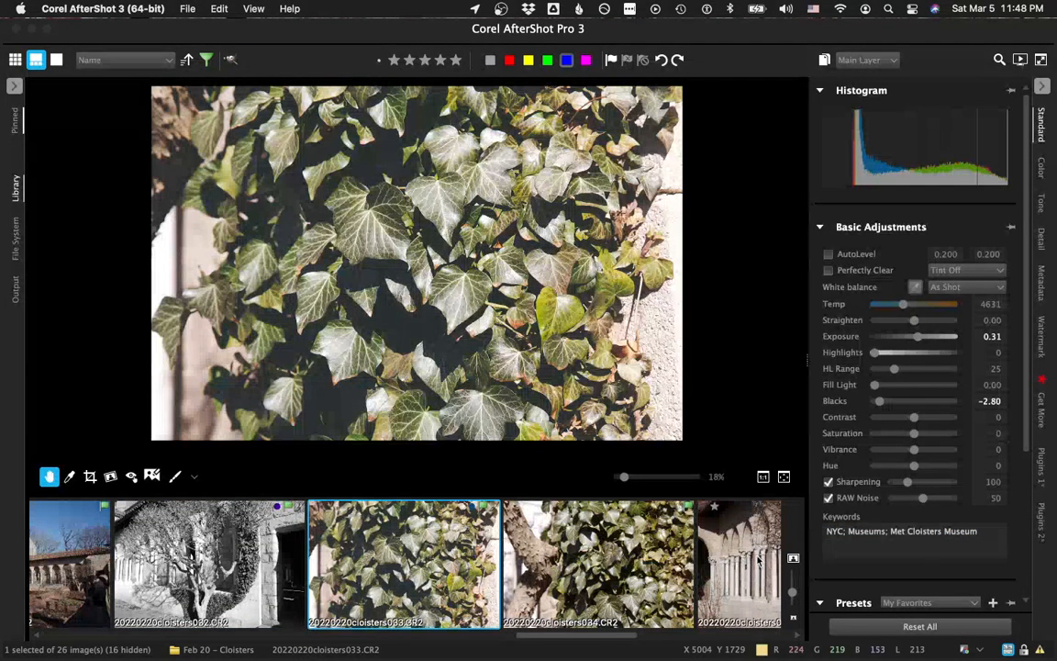
{"action": "left_click", "coordinate": [996, 542]}
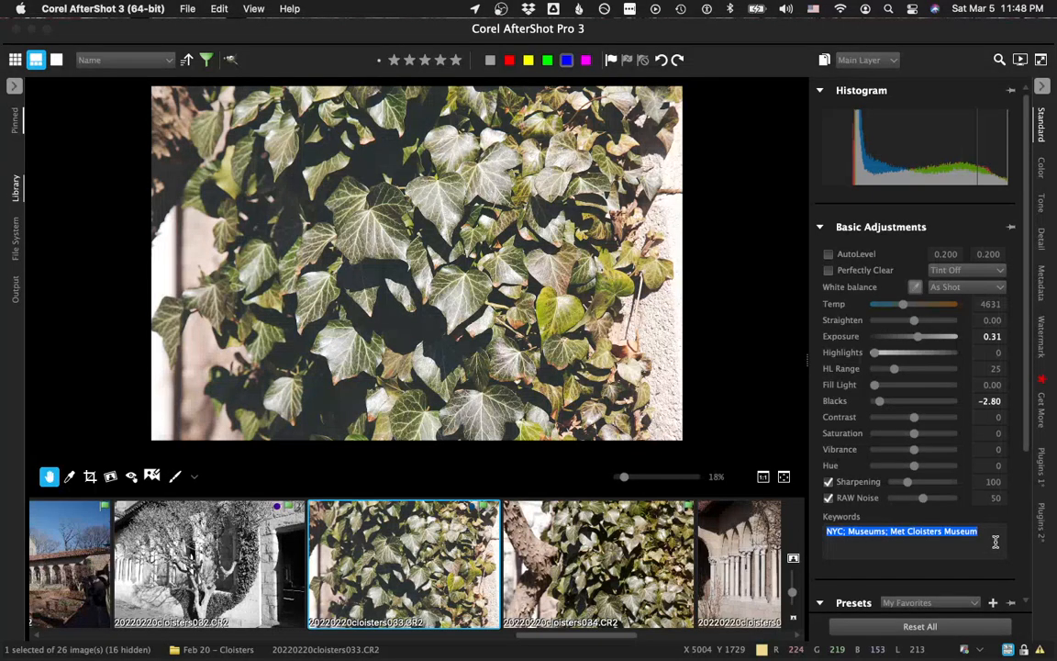
{"action": "key", "text": "super+v"}
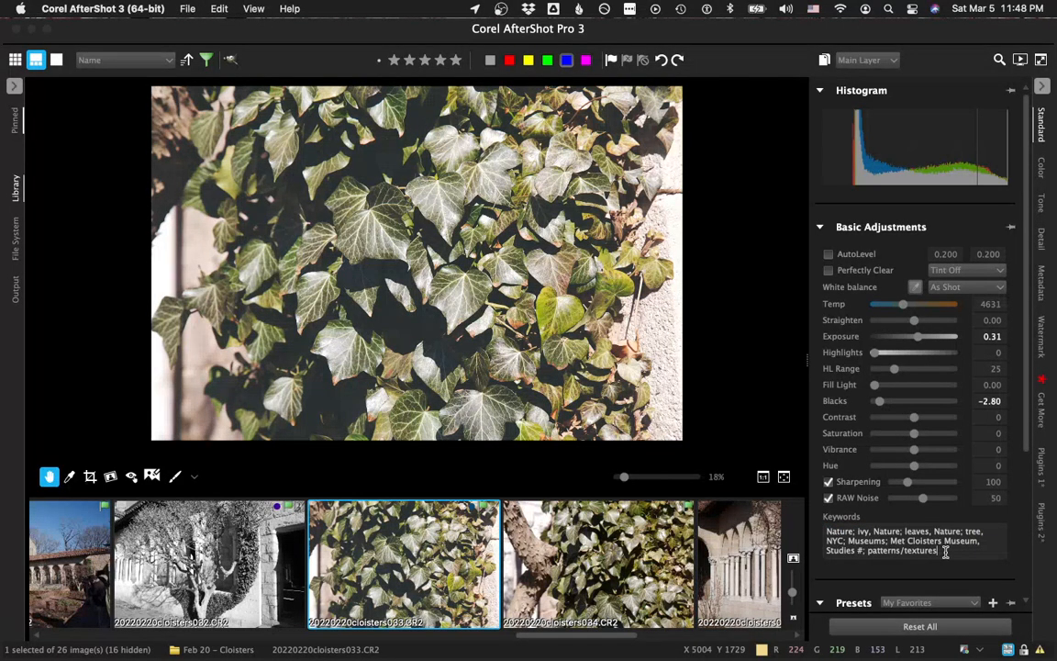
{"action": "left_click_drag", "start_coordinate": [947, 550], "coordinate": [1000, 542]}
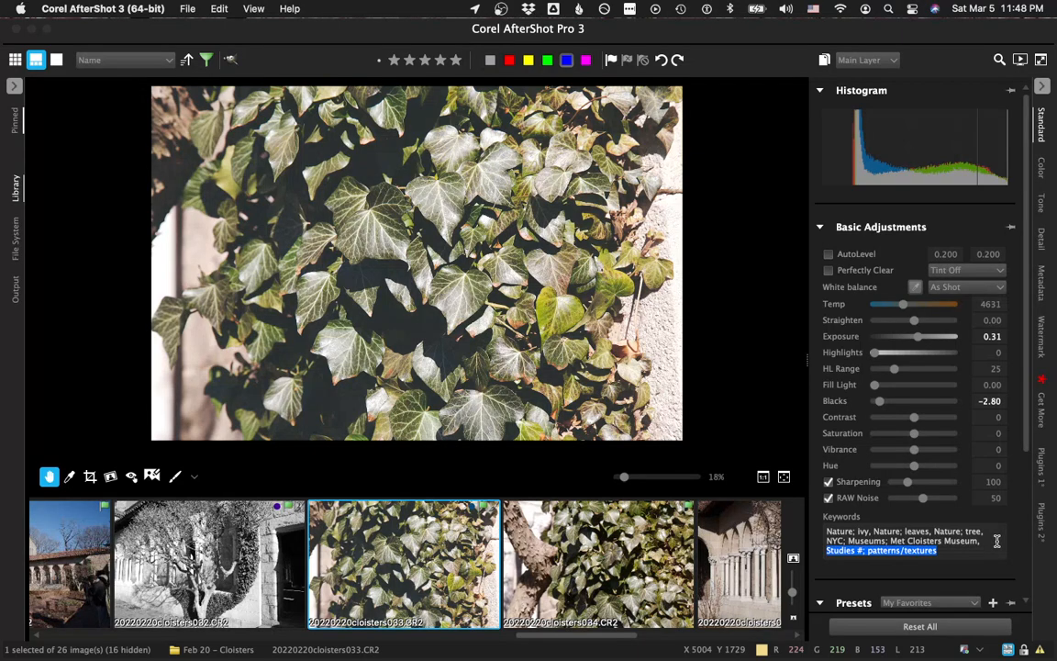
{"action": "key", "text": "BackSpace"}
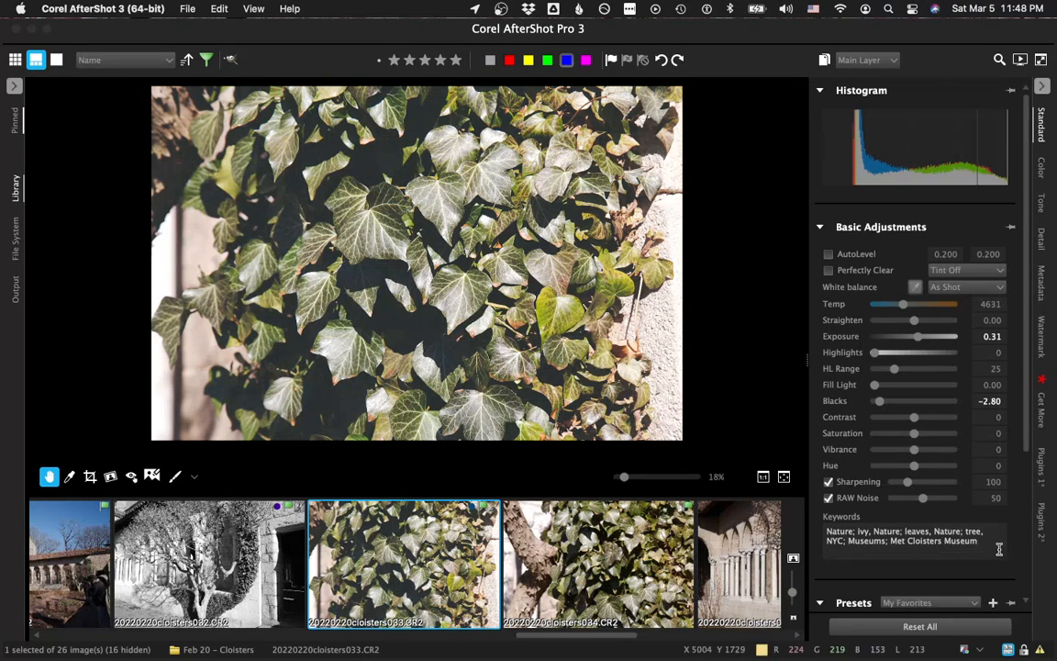
{"action": "left_click", "coordinate": [991, 533]}
{"action": "key", "text": "BackSpace"}
{"action": "key", "text": "BackSpace"}
{"action": "key", "text": "BackSpace"}
{"action": "key", "text": "BackSpace"}
{"action": "key", "text": "BackSpace"}
{"action": "key", "text": "BackSpace"}
{"action": "key", "text": "BackSpace"}
{"action": "key", "text": "BackSpace"}
{"action": "key", "text": "BackSpace"}
{"action": "key", "text": "BackSpace"}
{"action": "key", "text": "BackSpace"}
{"action": "key", "text": "BackSpace"}
{"action": "key", "text": "BackSpace"}
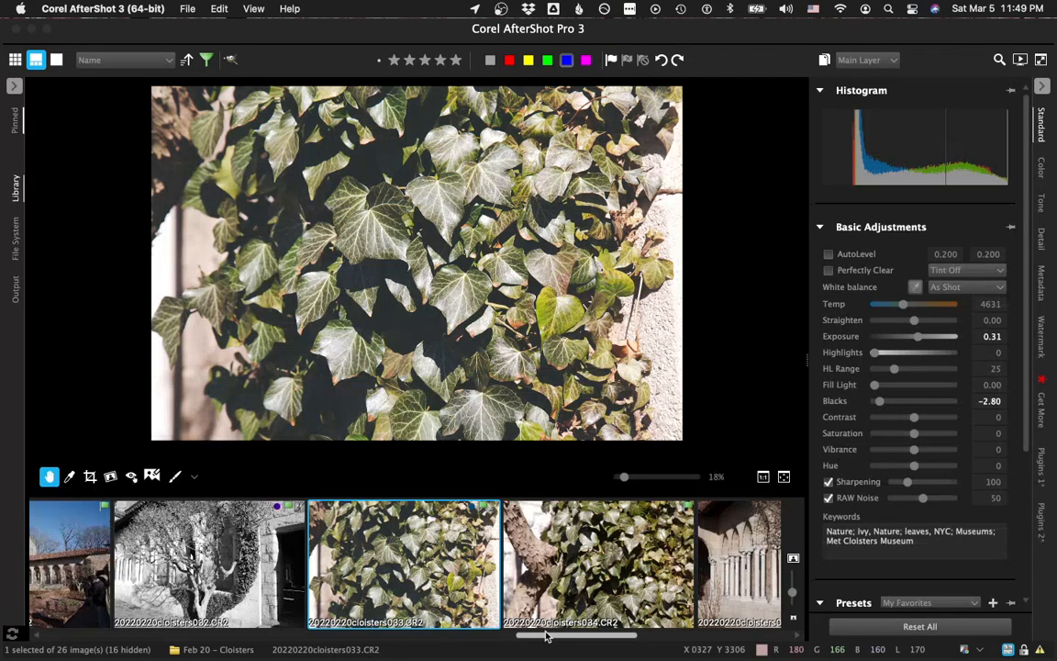
{"action": "left_click_drag", "start_coordinate": [531, 636], "coordinate": [607, 637]}
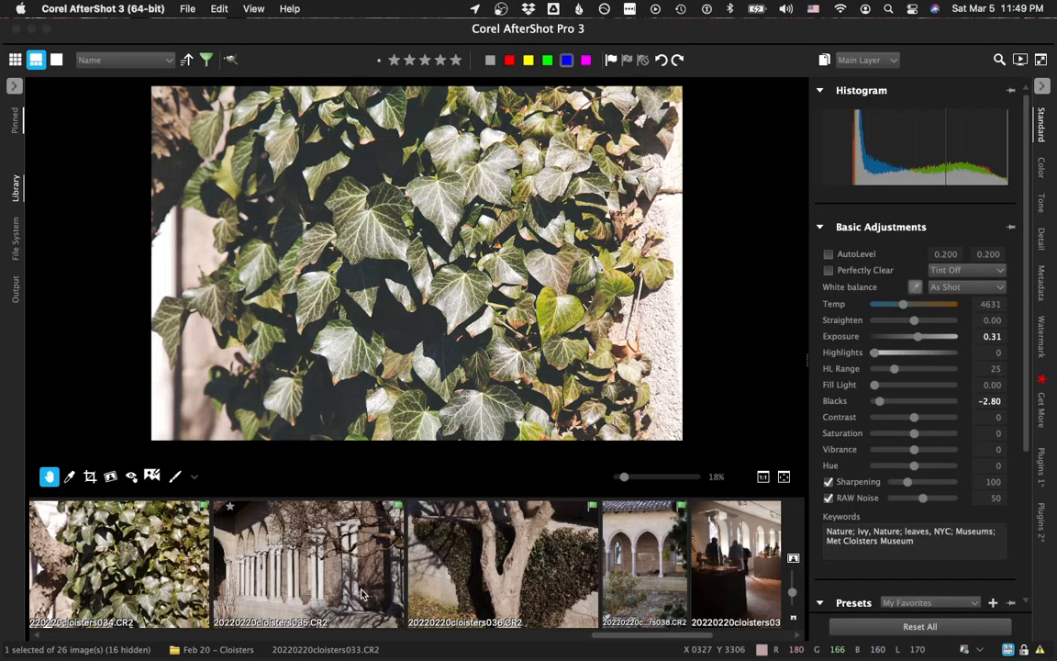
{"action": "left_click", "coordinate": [272, 571]}
{"action": "key", "text": "ctrl+Up"}
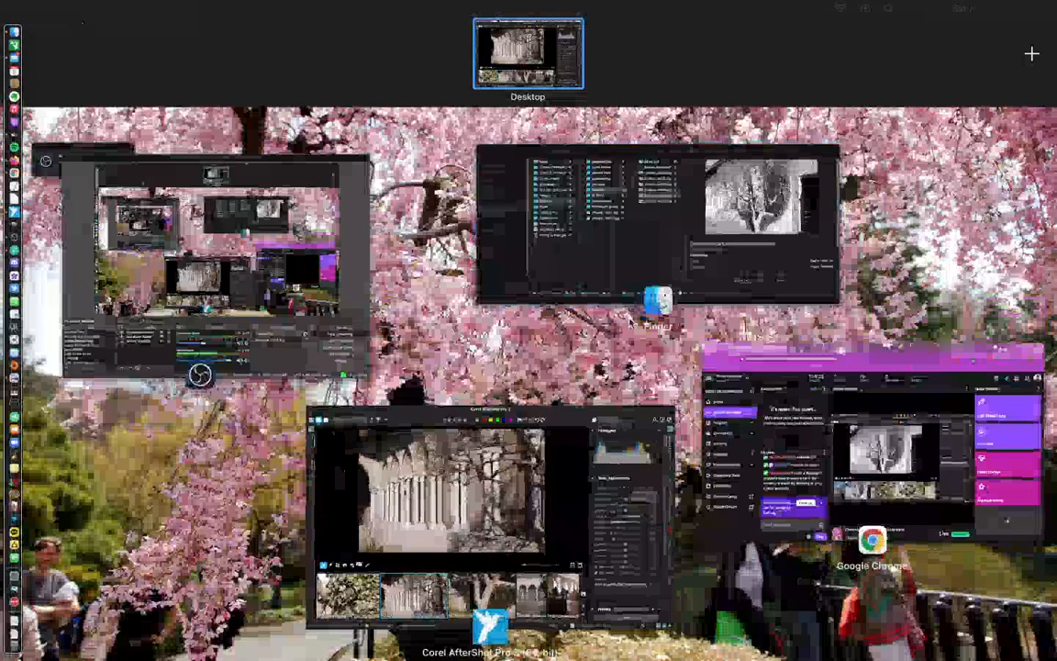
{"action": "left_click", "coordinate": [211, 266]}
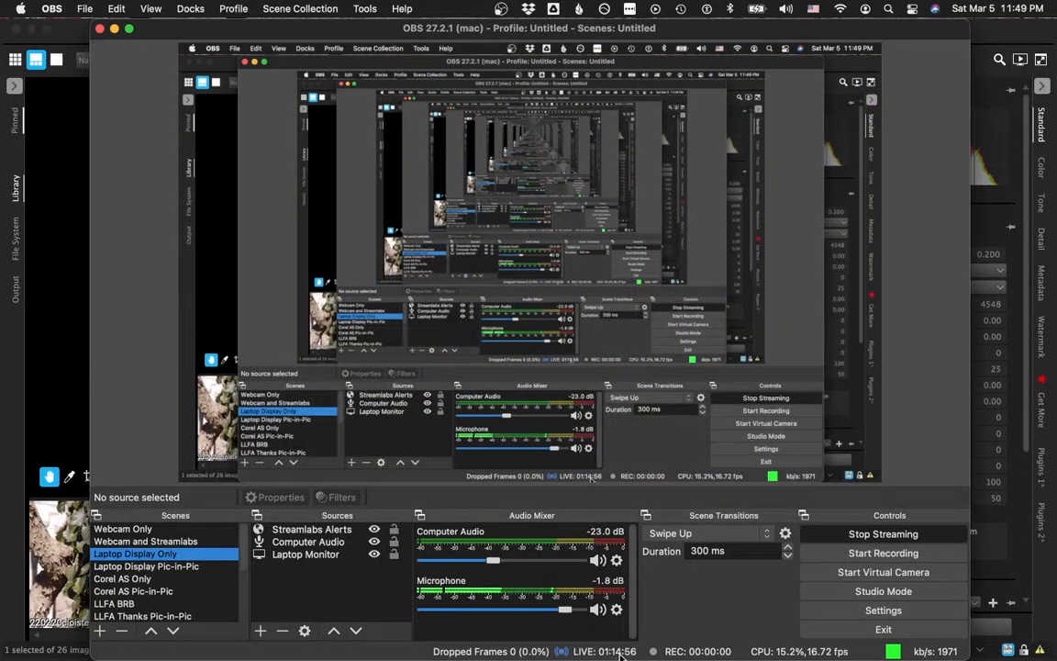
{"action": "key", "text": "ctrl+Up"}
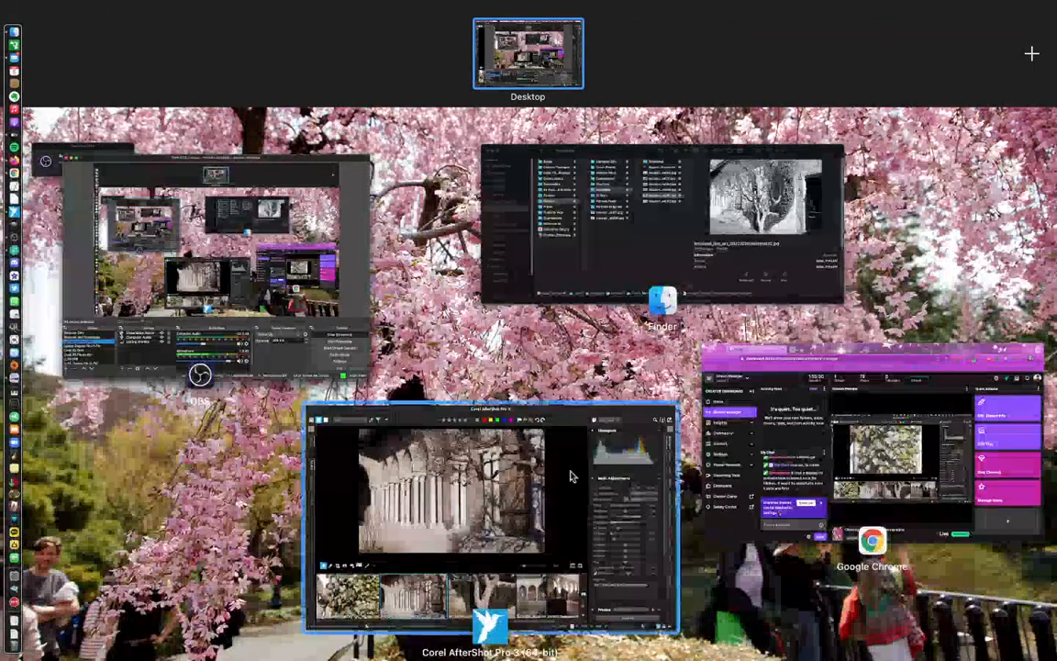
{"action": "left_click", "coordinate": [561, 497]}
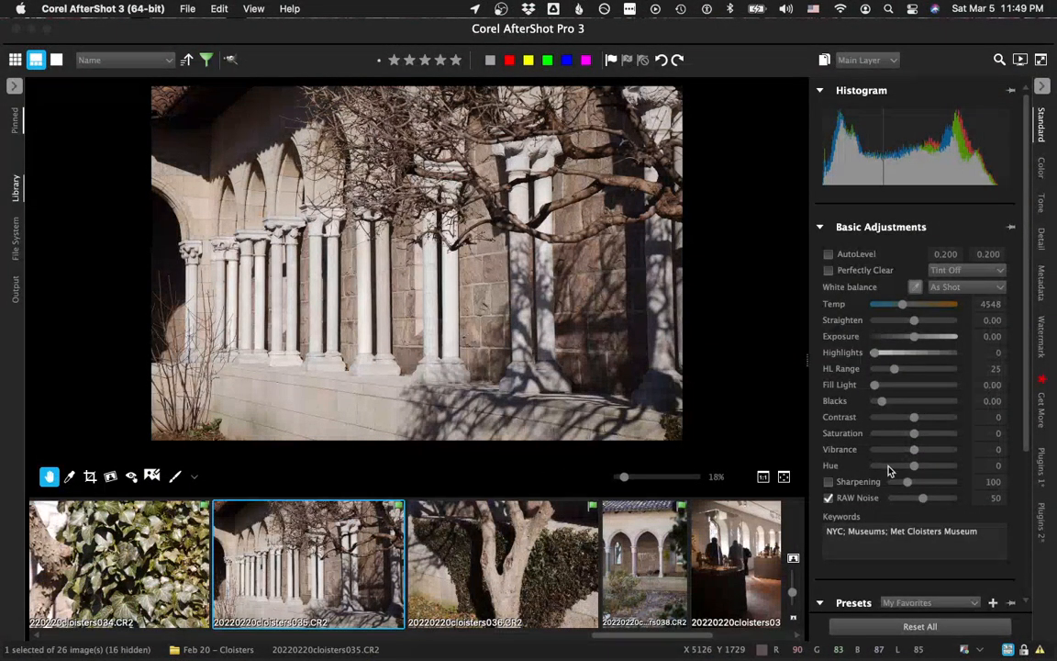
Enable sharpening and raise cloister photo 035's exposure to 0.48, viewing it without the filmstrip
{"action": "left_click", "coordinate": [830, 482]}
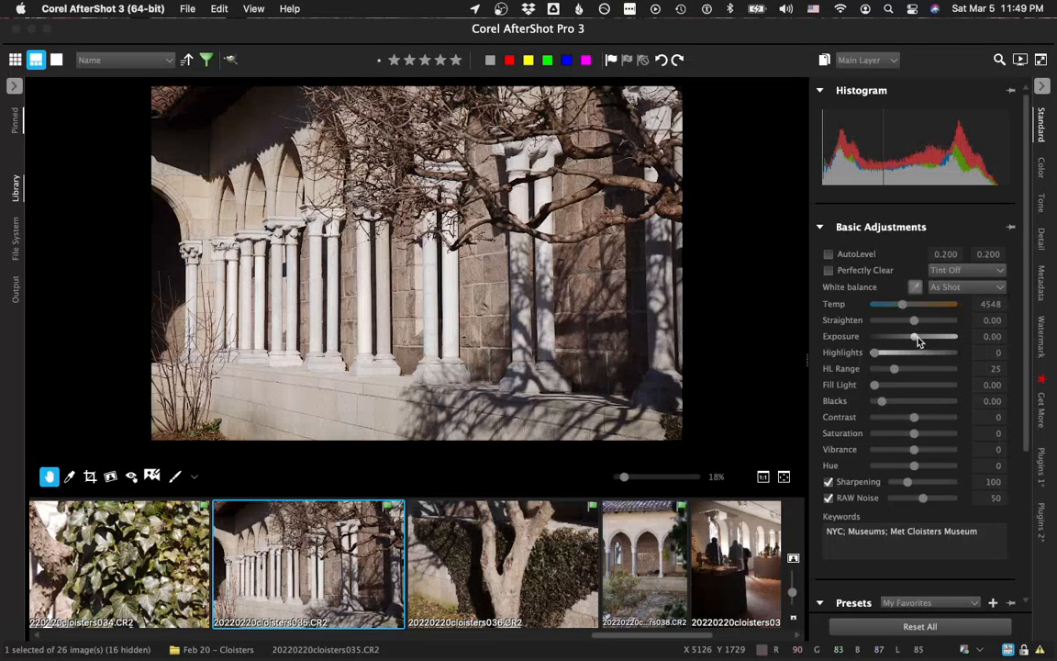
{"action": "left_click_drag", "start_coordinate": [914, 337], "coordinate": [922, 343]}
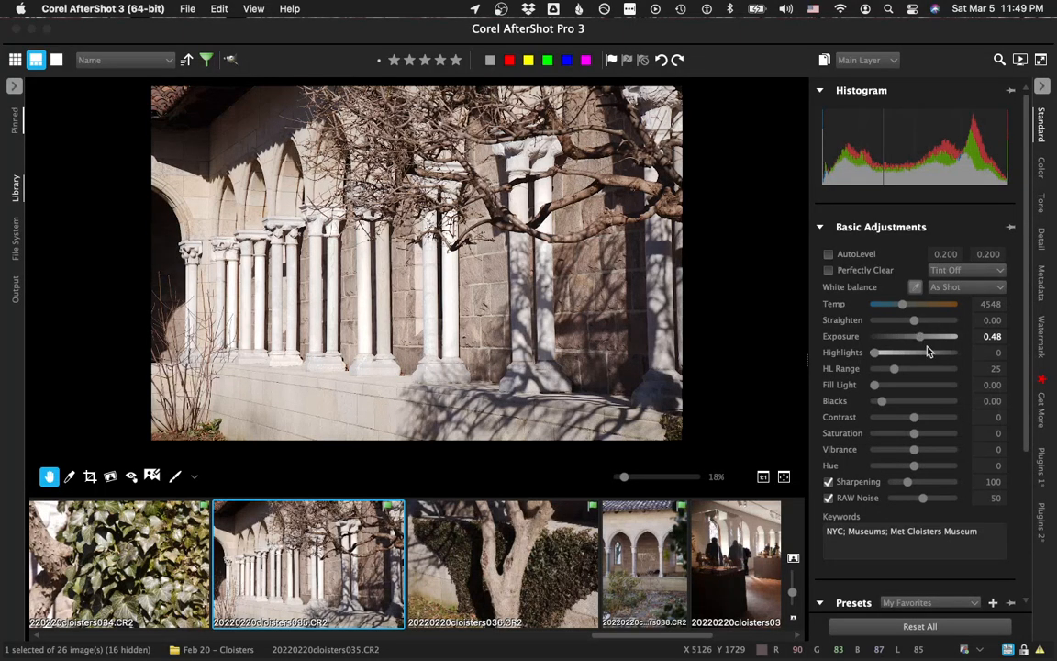
{"action": "left_click", "coordinate": [56, 60]}
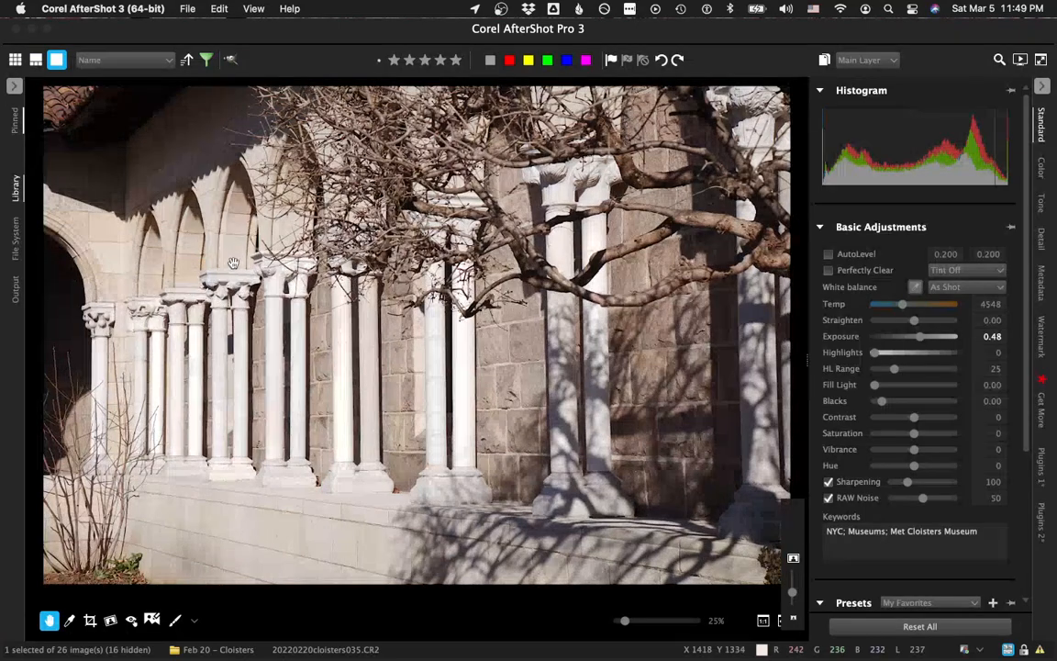
Turn off the Black and White plugin so photo 035 is back in full colour
{"action": "left_click", "coordinate": [1045, 520]}
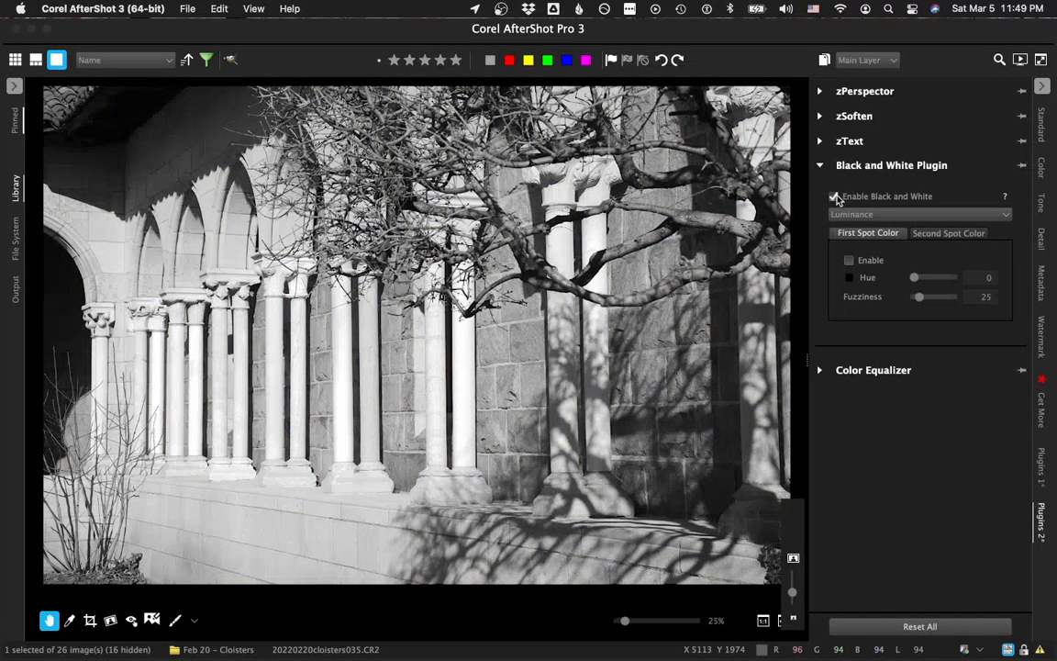
{"action": "left_click", "coordinate": [834, 198]}
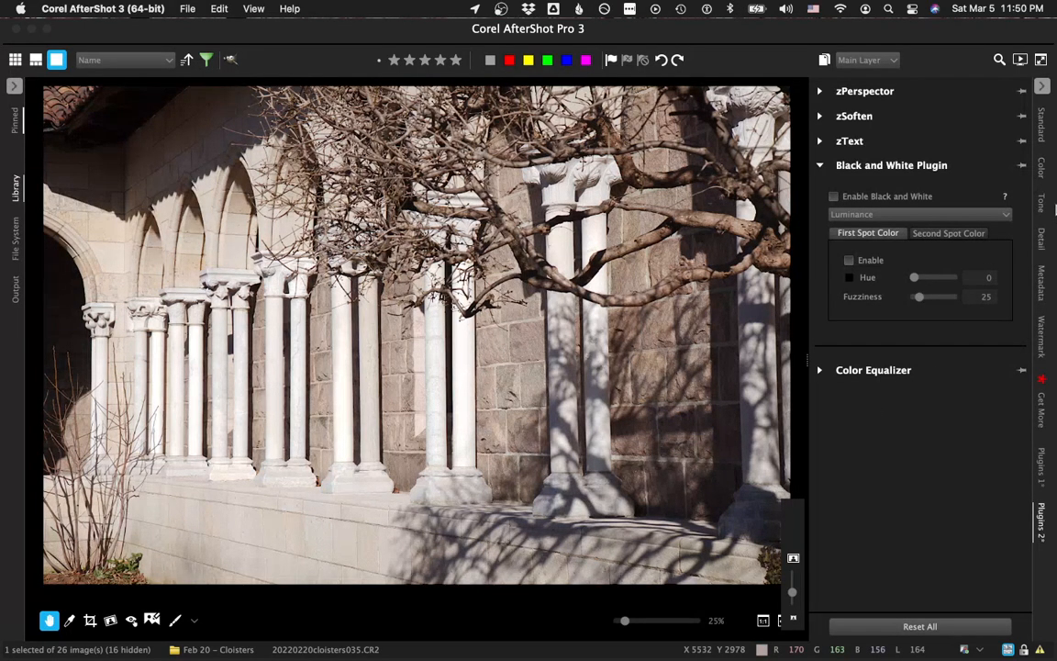
{"action": "left_click", "coordinate": [1044, 129]}
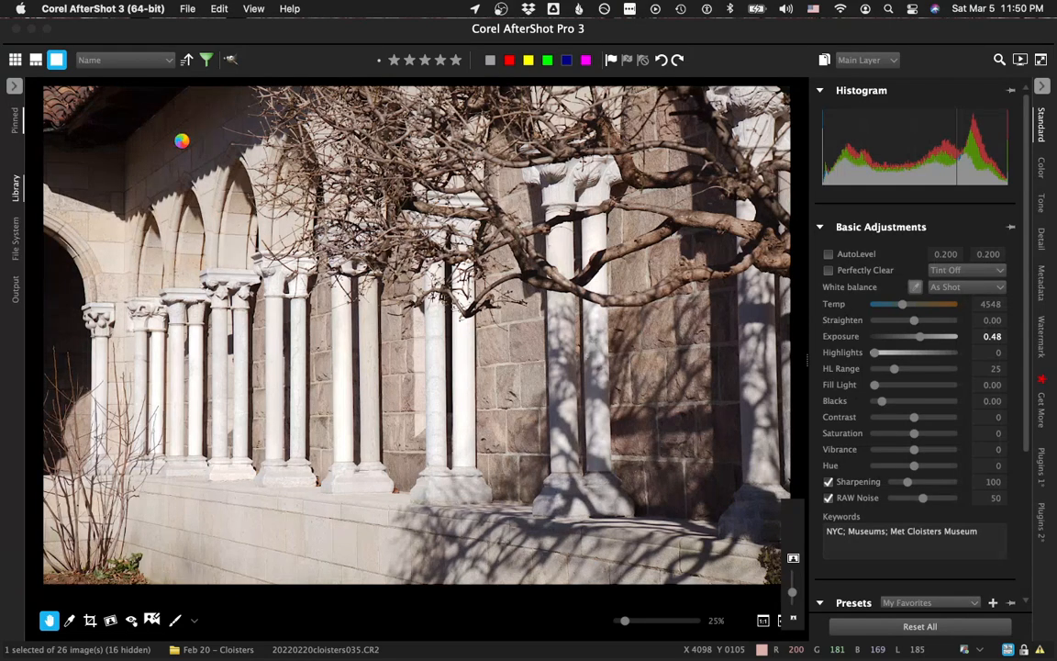
Check the Twitch Stream Manager window in Chrome, then return to AfterShot
{"action": "key", "text": "ctrl+Up"}
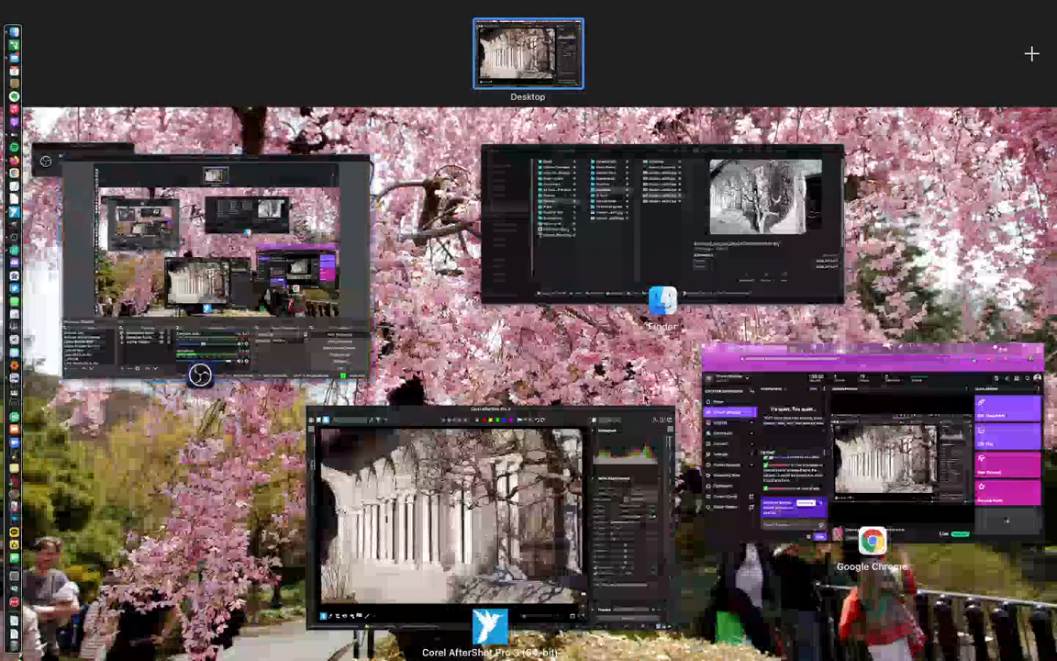
{"action": "left_click", "coordinate": [716, 389]}
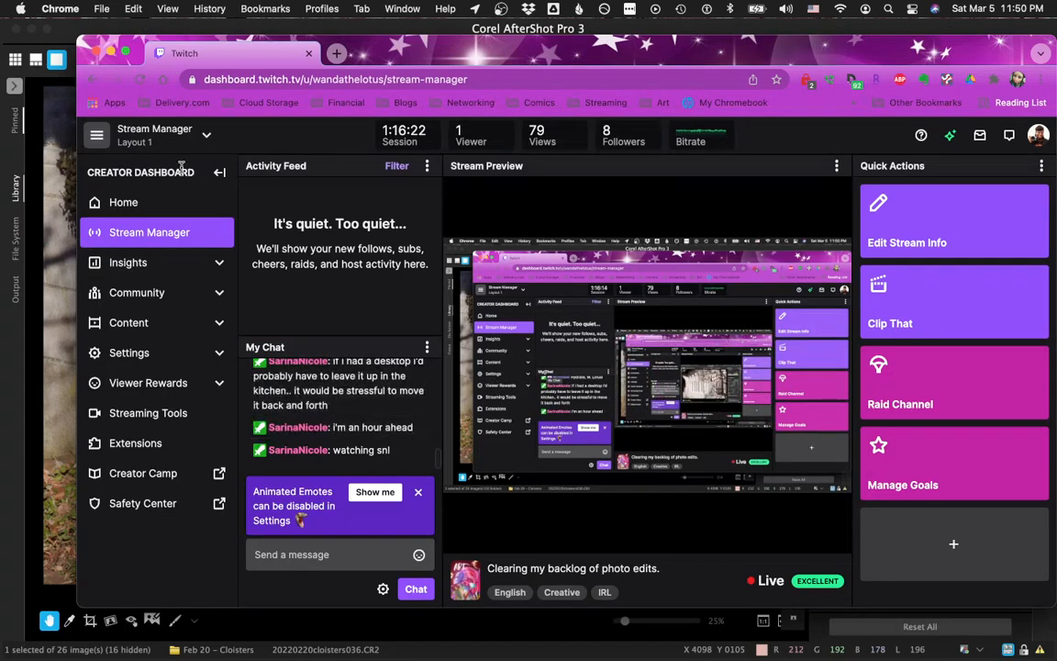
{"action": "left_click", "coordinate": [59, 31]}
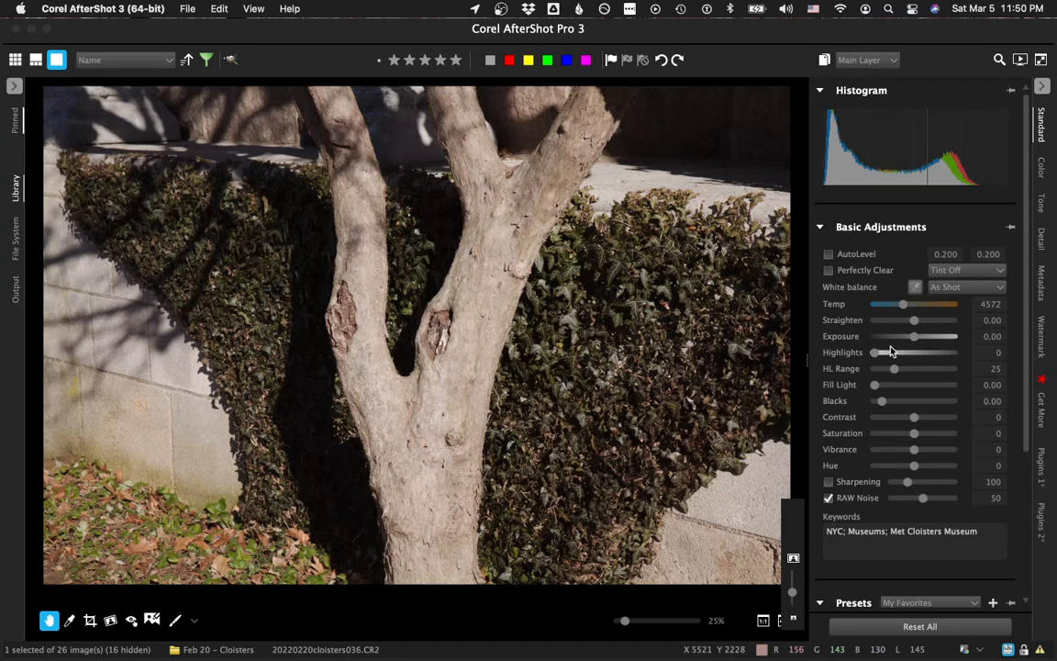
Raise photo 036's Exposure to 0.93 and enable Sharpening
{"action": "mouse_move", "coordinate": [915, 345]}
{"action": "left_mouse_down"}
{"action": "mouse_move", "coordinate": [934, 346]}
{"action": "mouse_move", "coordinate": [925, 348]}
{"action": "left_mouse_up"}
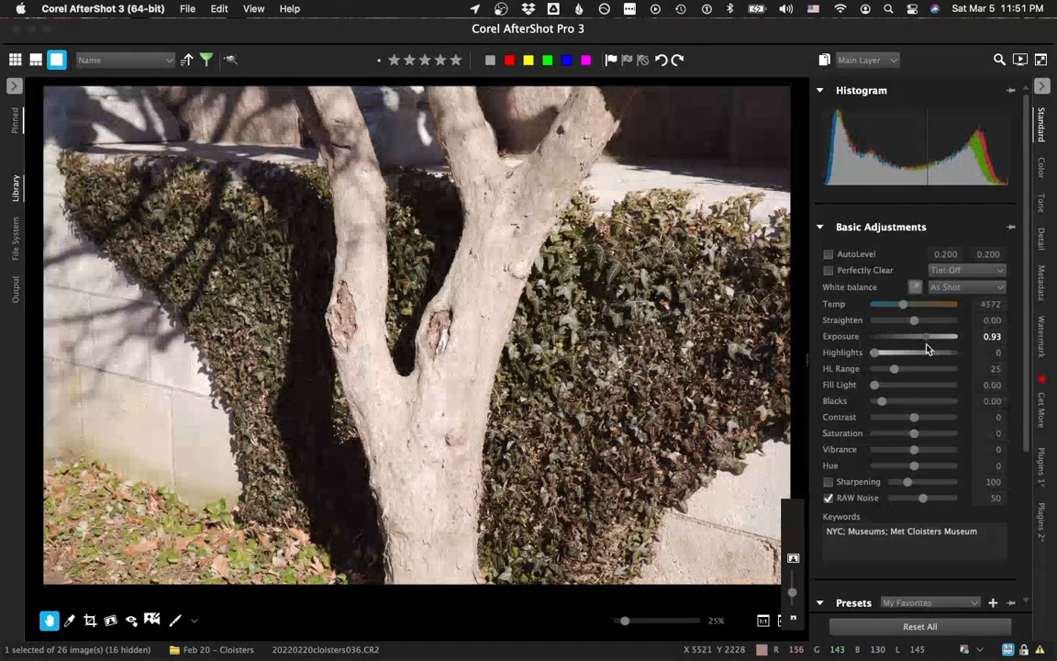
{"action": "left_click", "coordinate": [828, 482]}
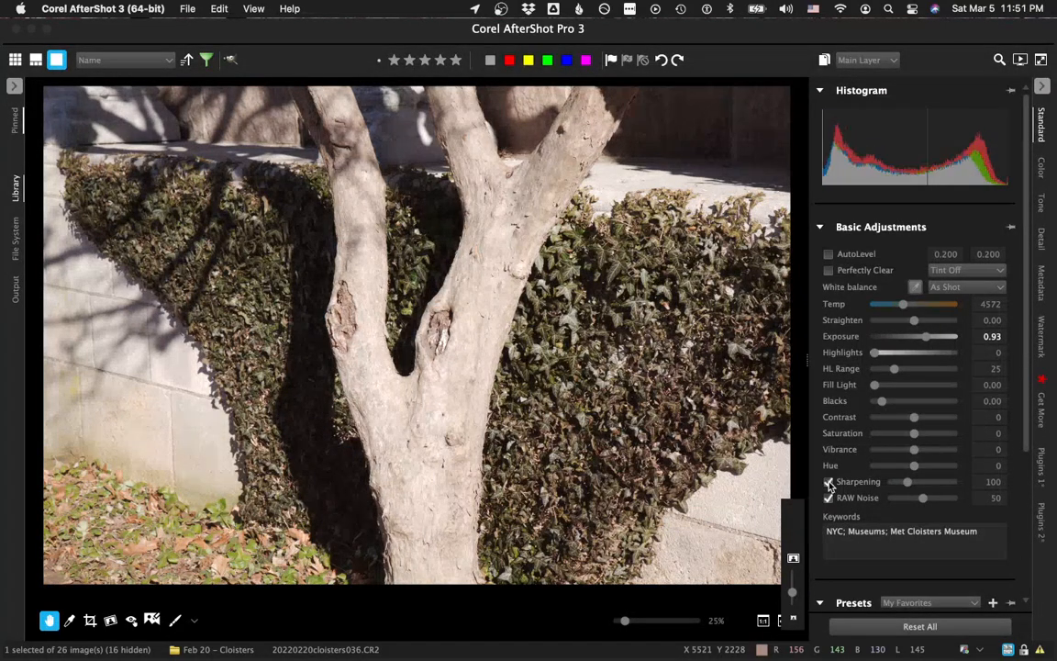
Enable the Black and White plugin on photo 036 after comparing with colour, and show the filmstrip
{"action": "left_click", "coordinate": [1041, 519]}
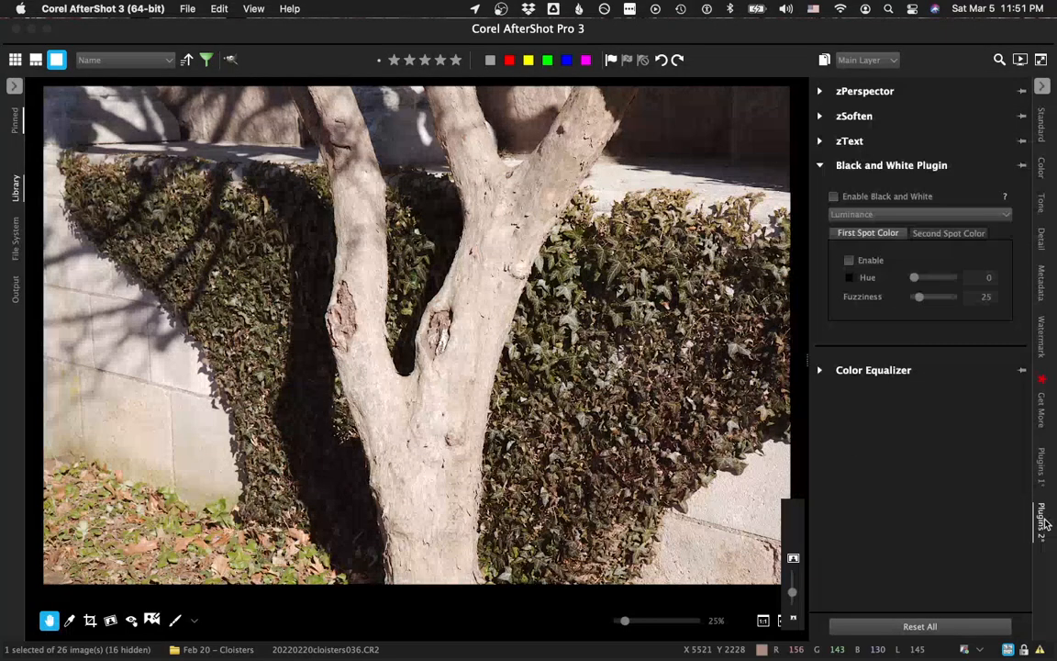
{"action": "left_click", "coordinate": [834, 196]}
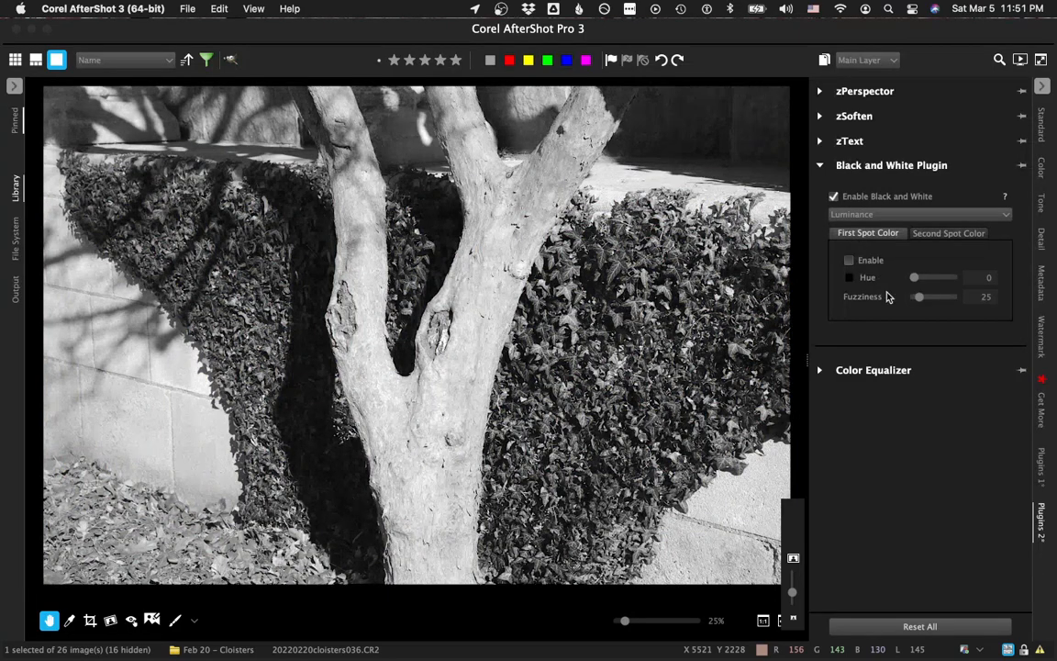
{"action": "left_click", "coordinate": [834, 197]}
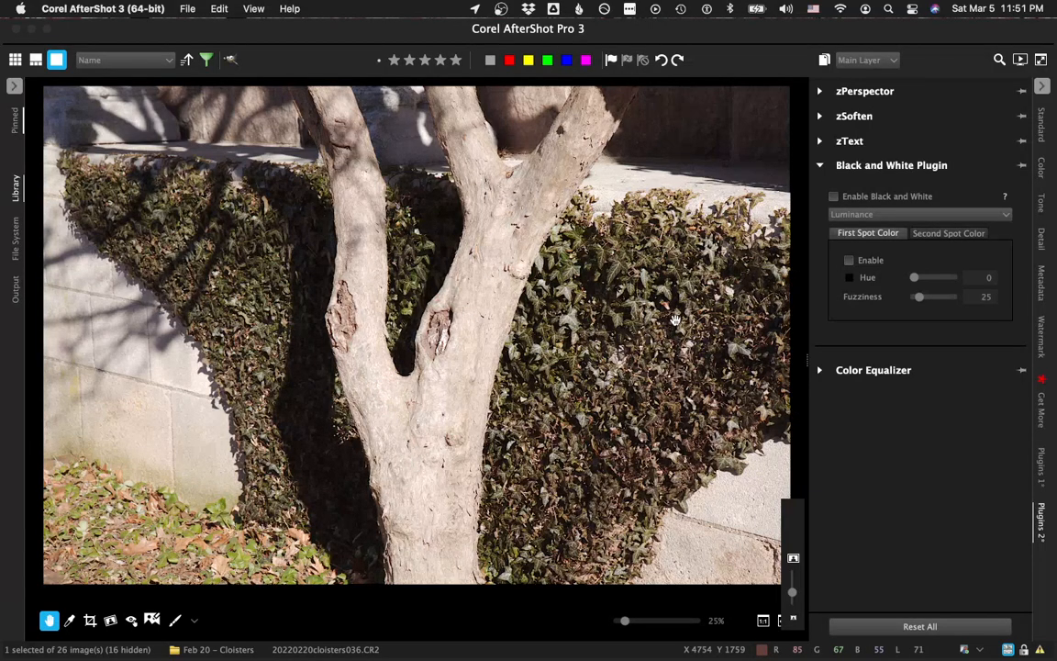
{"action": "left_click", "coordinate": [834, 197]}
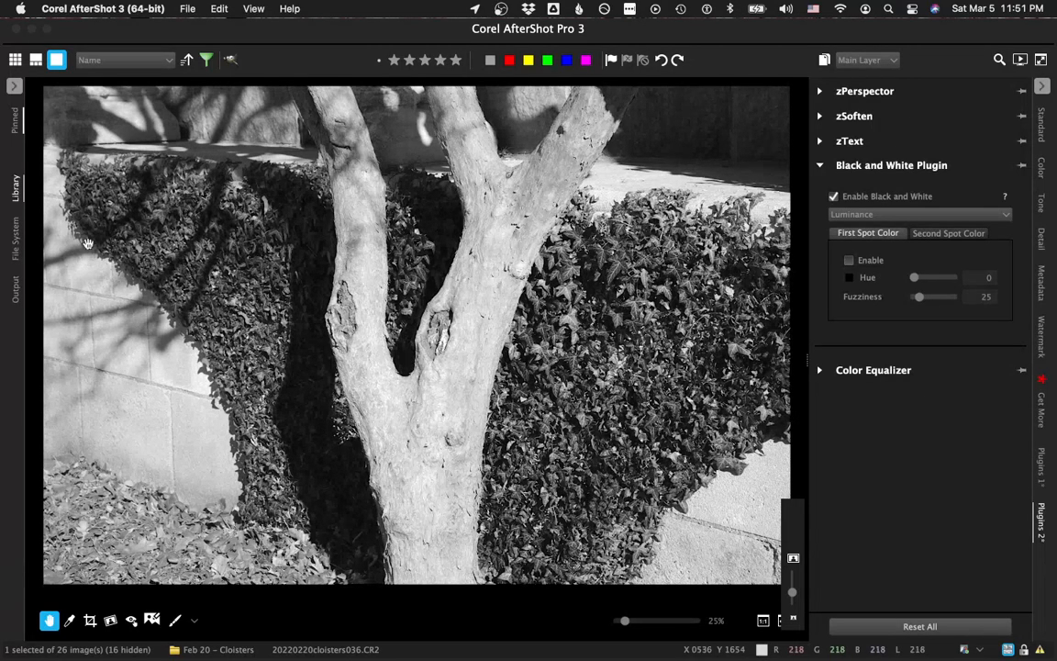
{"action": "left_click", "coordinate": [36, 59]}
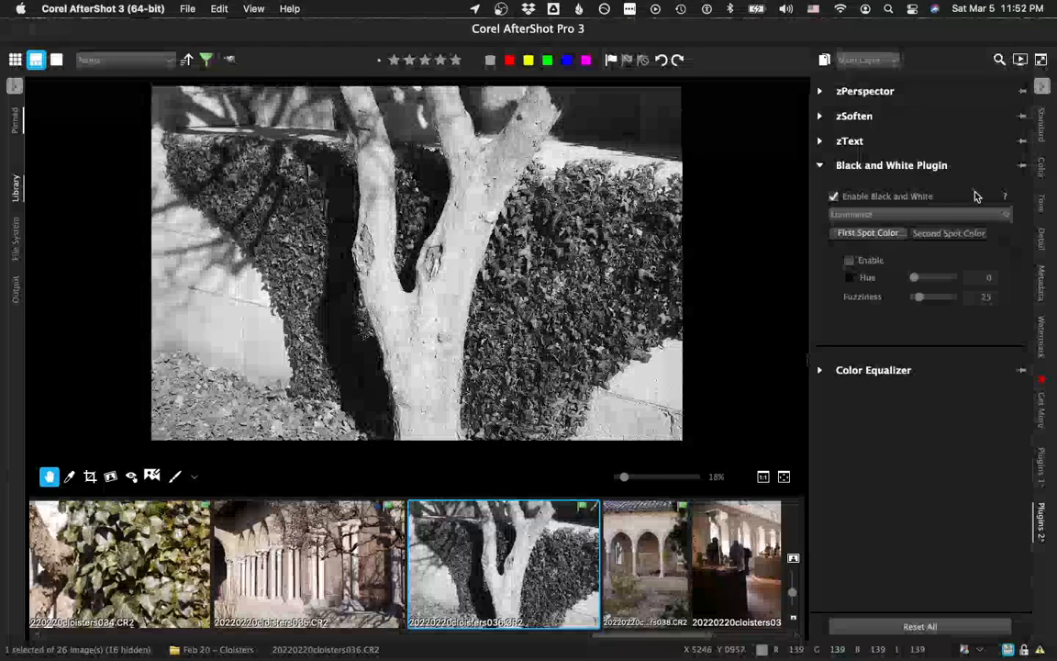
Return 036 to colour, create a new version from current, and make 036_v2 black and white
{"action": "left_click", "coordinate": [833, 197]}
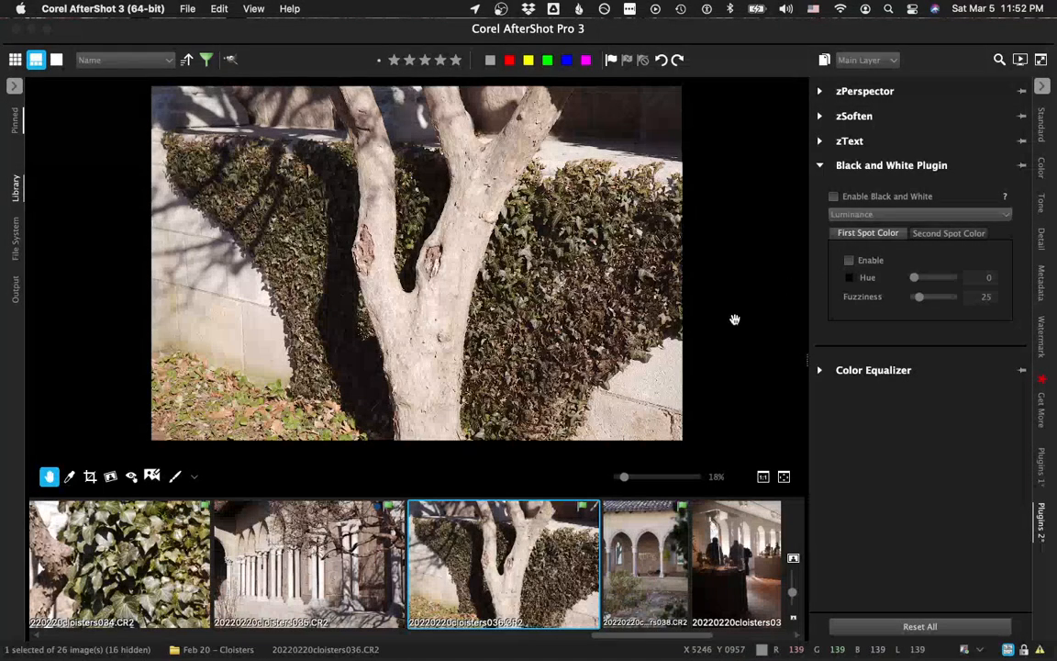
{"action": "right_click", "coordinate": [512, 429]}
{"action": "mouse_move", "coordinate": [578, 485]}
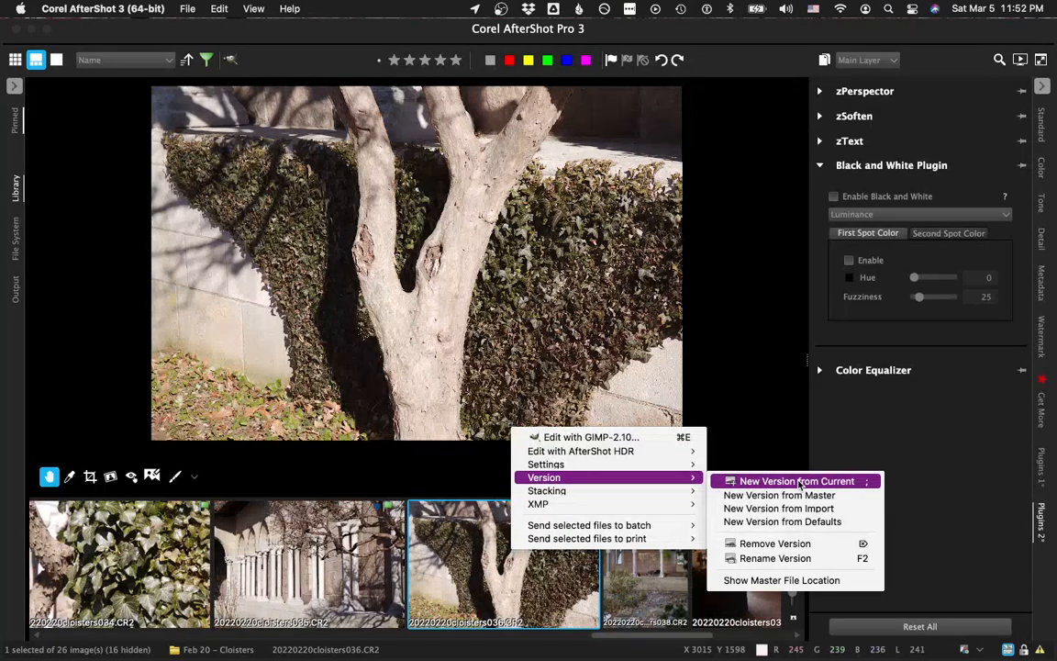
{"action": "left_click", "coordinate": [800, 483]}
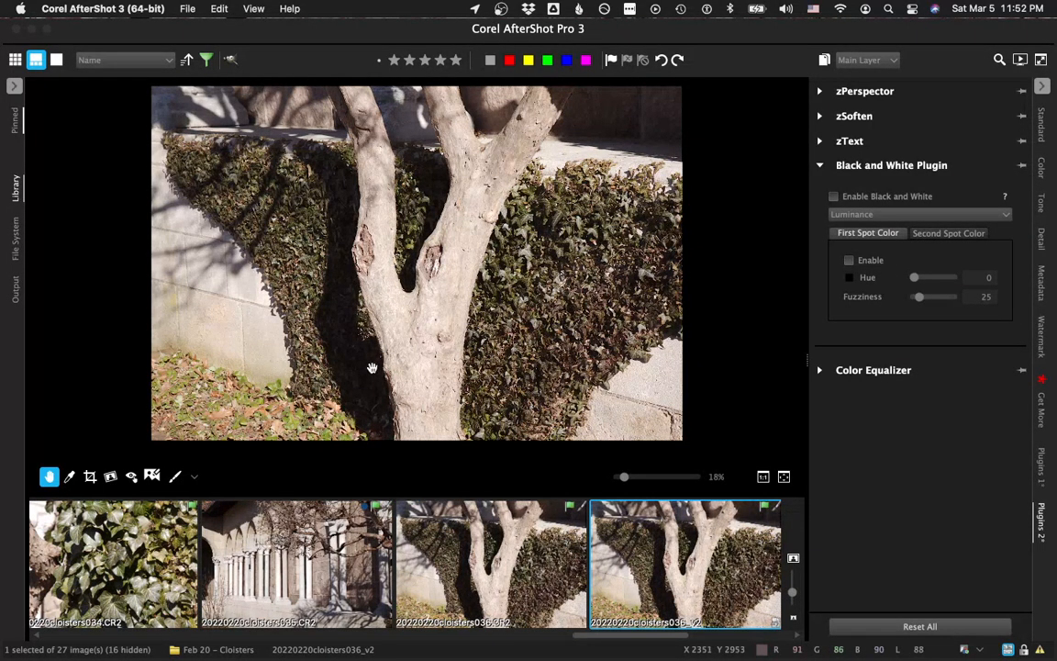
{"action": "left_click", "coordinate": [833, 196]}
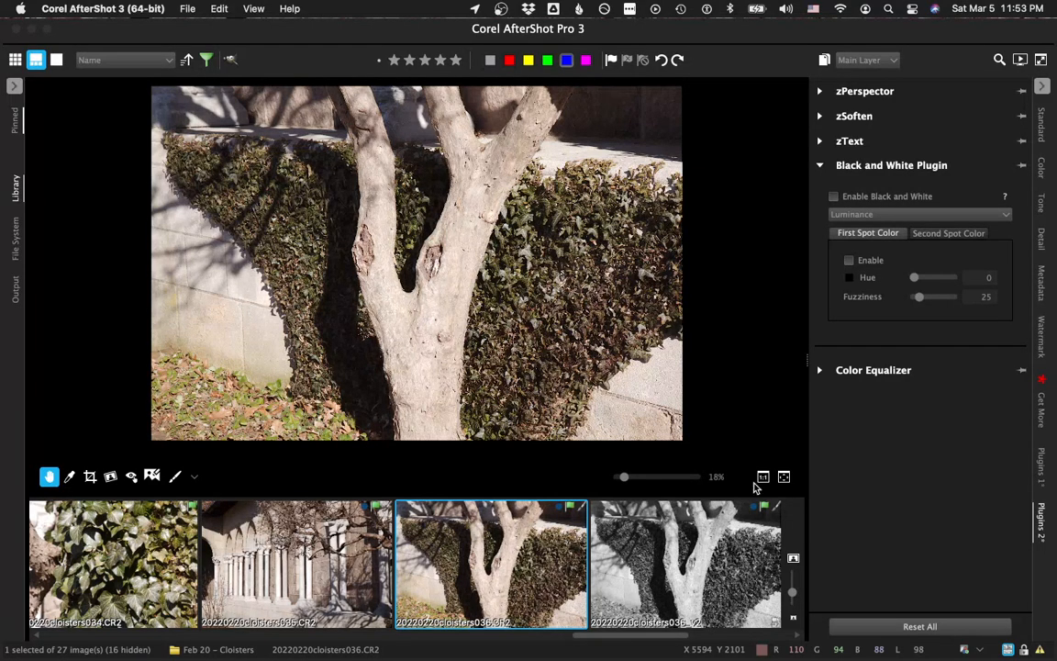
Paste the nature, ivy, tree and patterns/textures keywords onto both 036 versions, then advance to photo 038
{"action": "left_click", "coordinate": [1041, 280]}
{"action": "triple_click", "coordinate": [955, 214]}
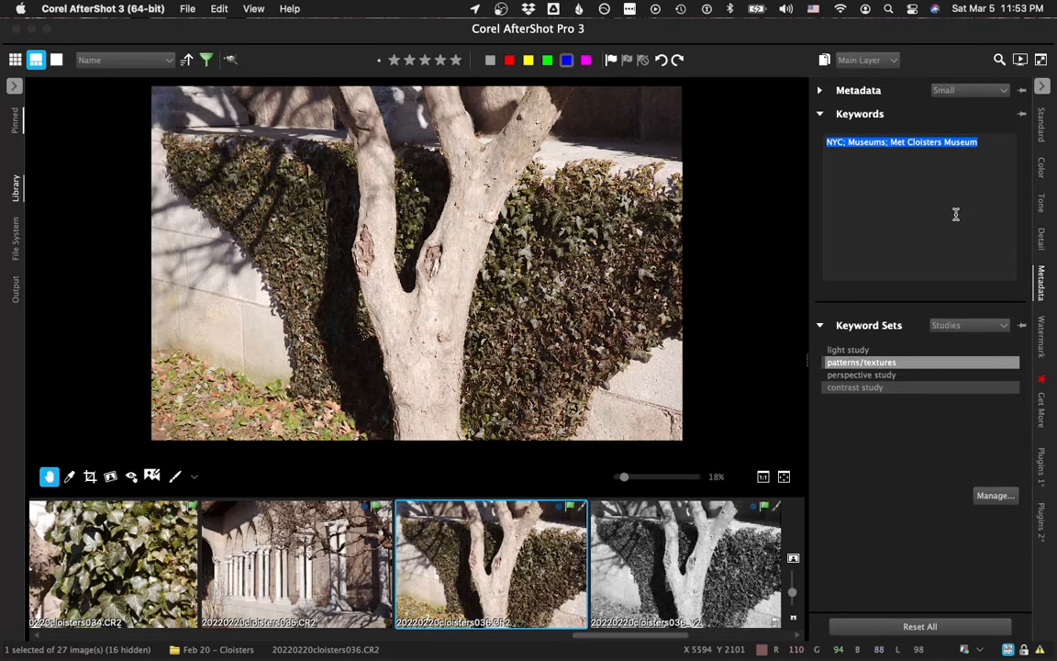
{"action": "type", "text": "Nature; ivy, Nature; leaves, Nature; tree, NYC; Museums; Met Cloisters Museum, Studies #; patterns/textures"}
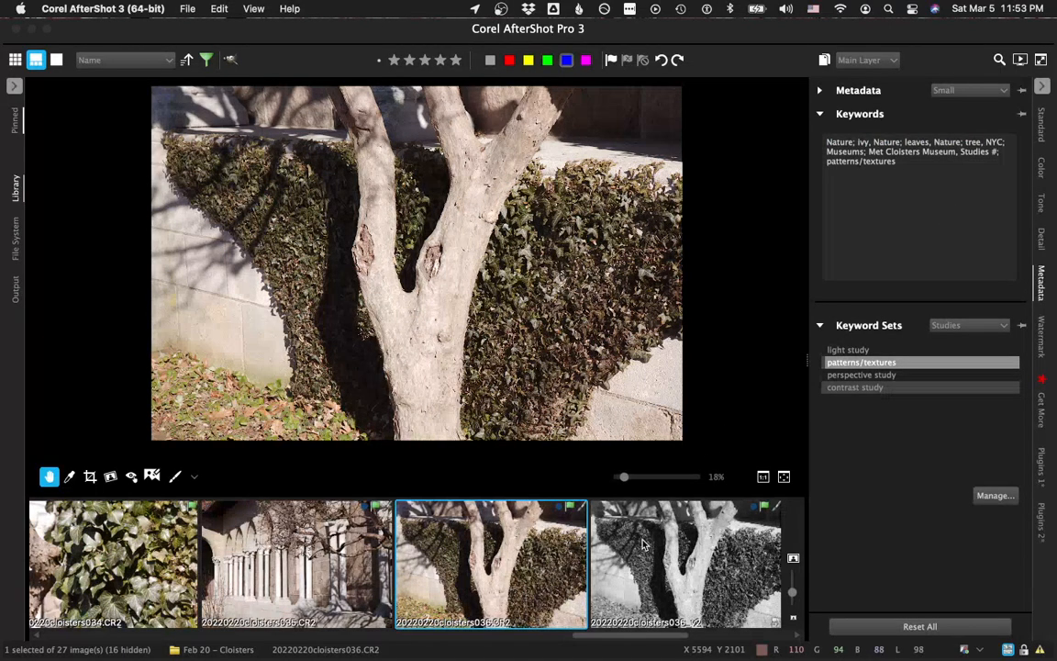
{"action": "triple_click", "coordinate": [890, 178]}
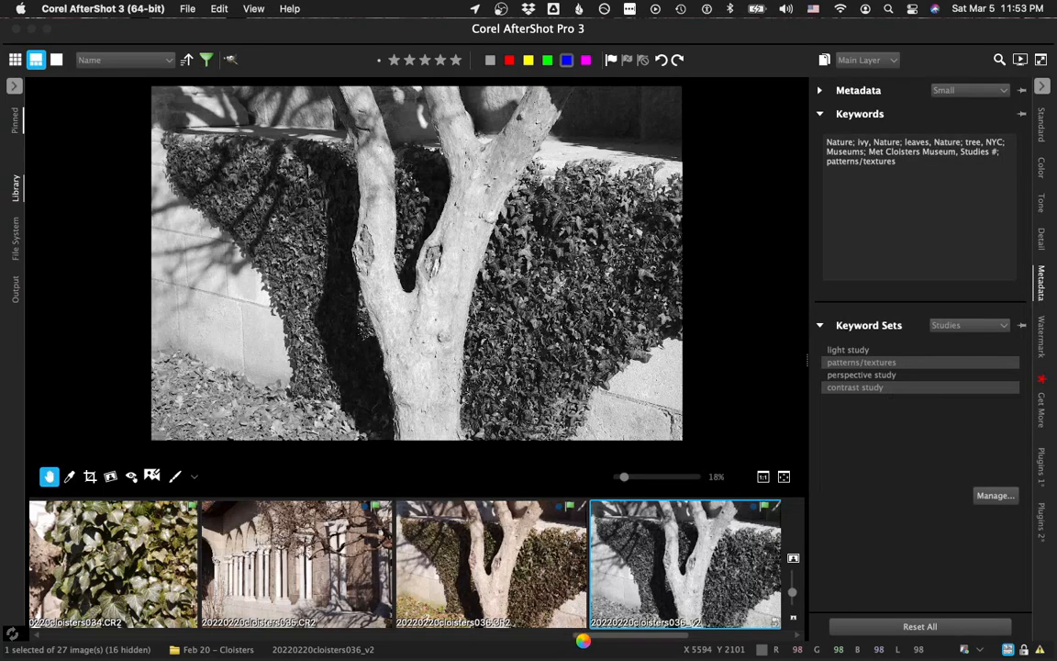
{"action": "left_click_drag", "start_coordinate": [588, 636], "coordinate": [669, 647]}
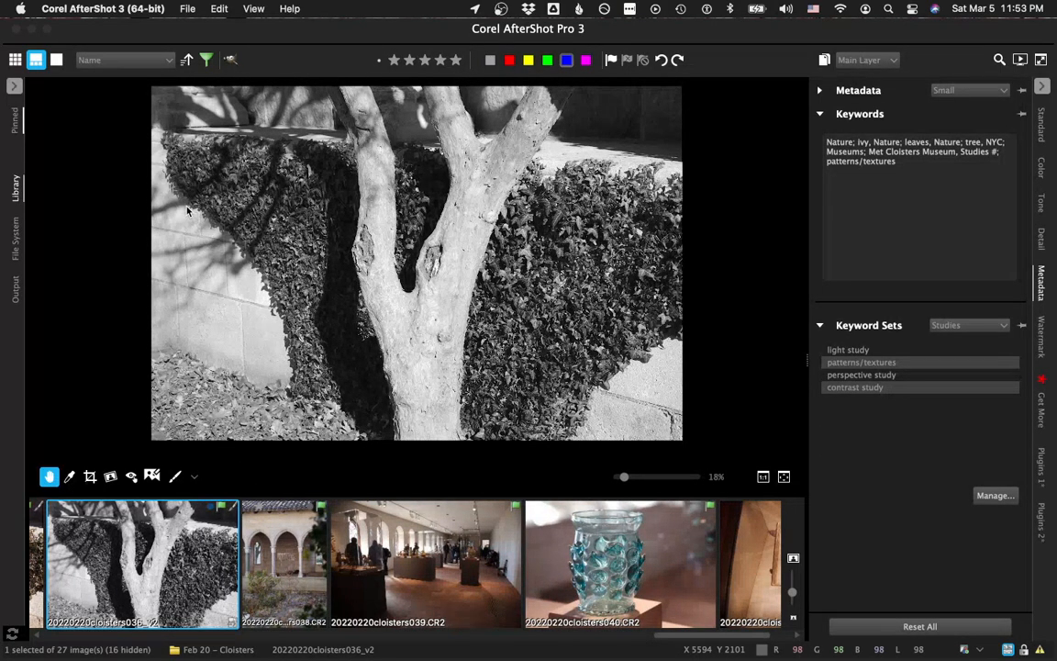
{"action": "key", "text": "Right"}
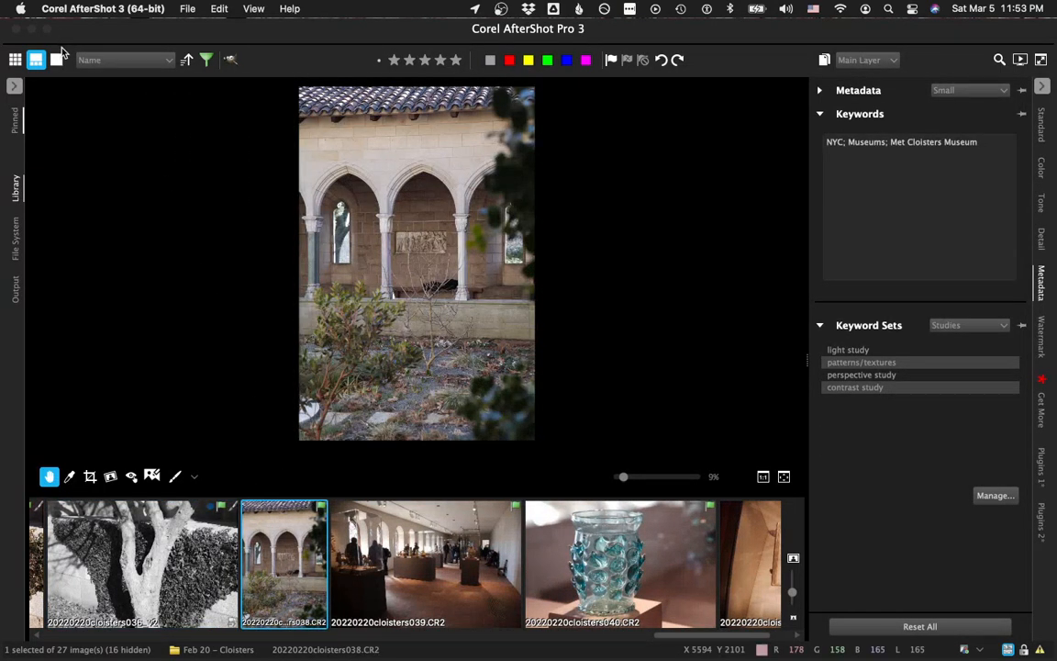
Show photo 038 alone, zoom to 100% on the carved relief, then zoom back out to fit
{"action": "left_click", "coordinate": [56, 61]}
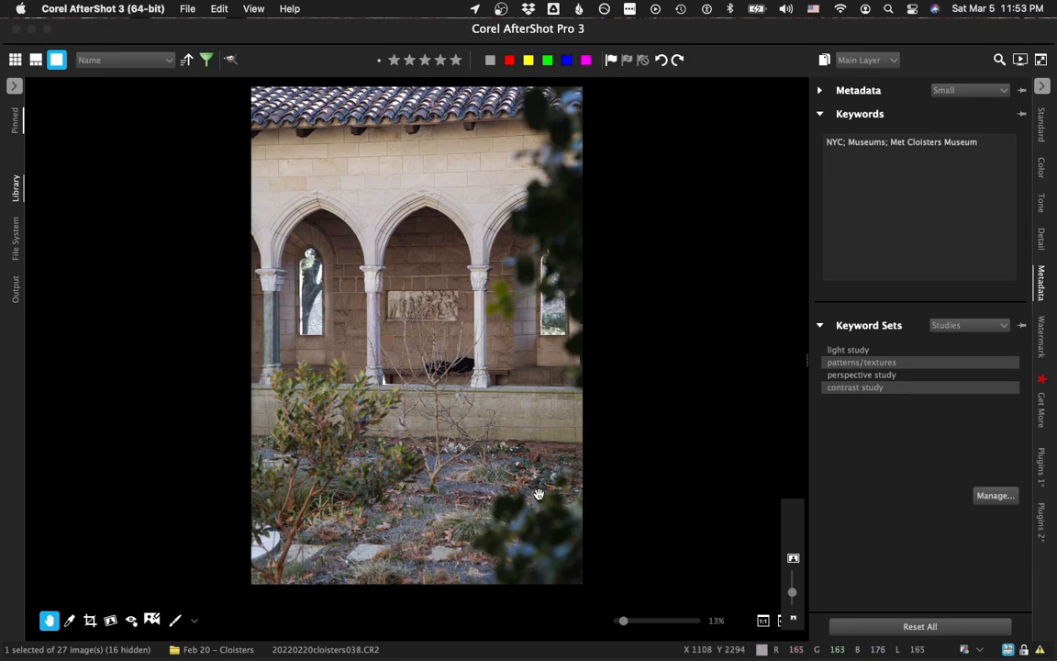
{"action": "left_click", "coordinate": [432, 306]}
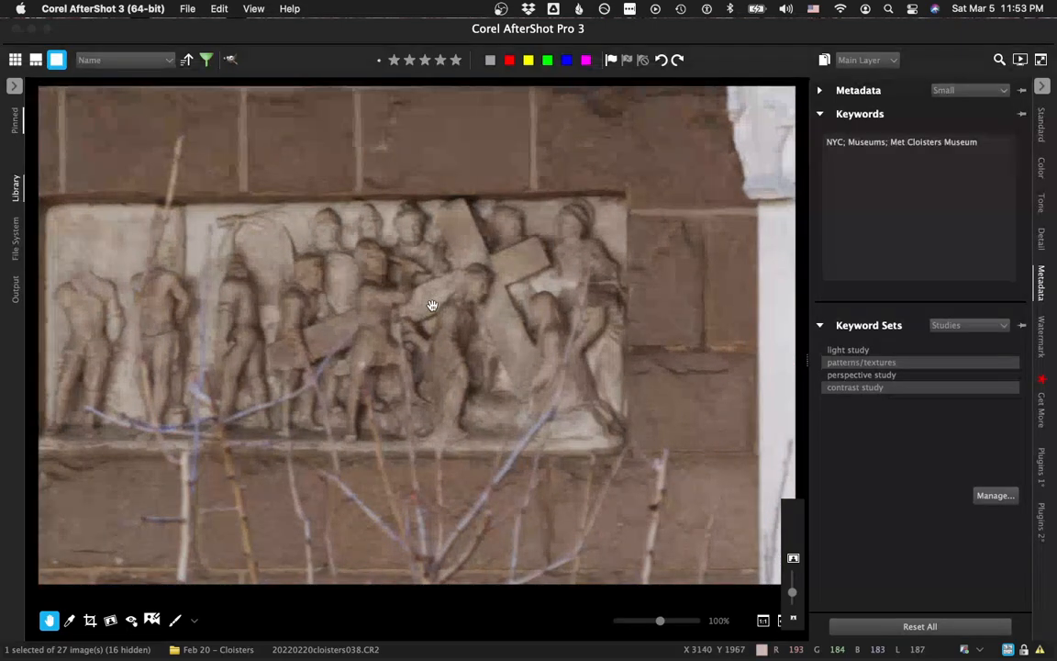
{"action": "scroll", "coordinate": [432, 304], "scroll_direction": "up", "scroll_amount": 2}
{"action": "scroll", "coordinate": [432, 305], "scroll_direction": "down", "scroll_amount": 5}
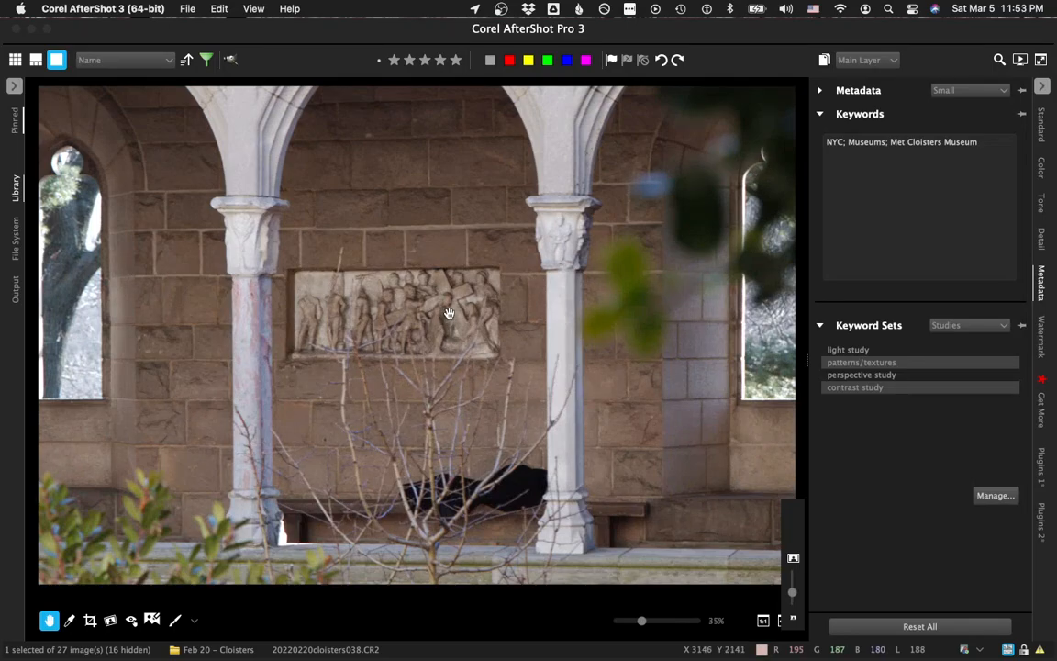
{"action": "scroll", "coordinate": [448, 312], "scroll_direction": "down", "scroll_amount": 3}
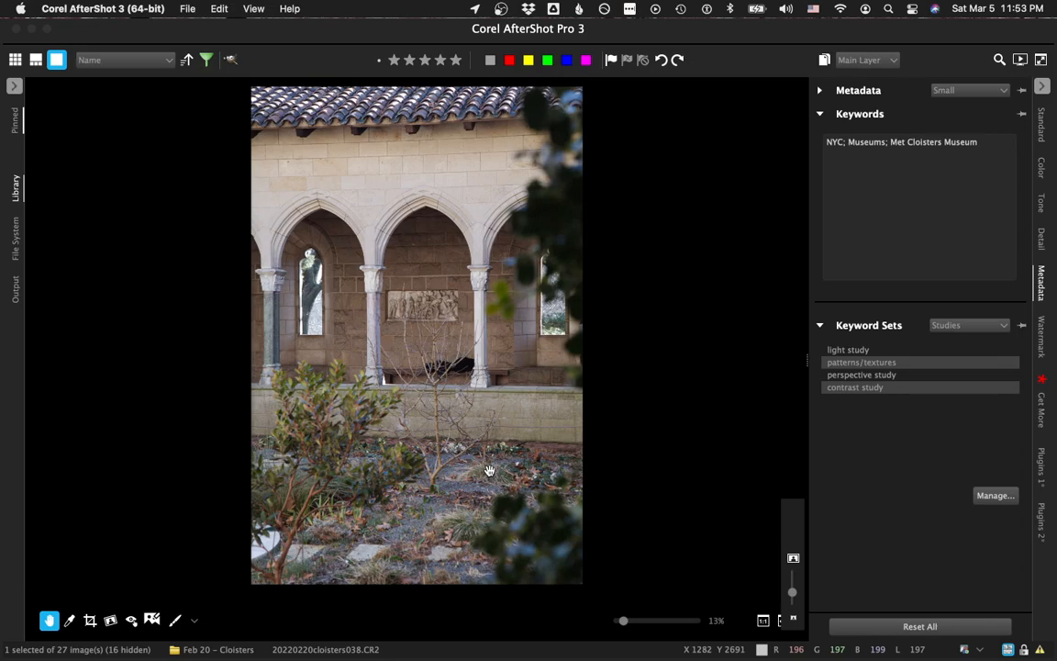
Turn on sharpening and raise cloister photo 038's exposure to 0.48, checking its black and white settings
{"action": "left_click", "coordinate": [1042, 125]}
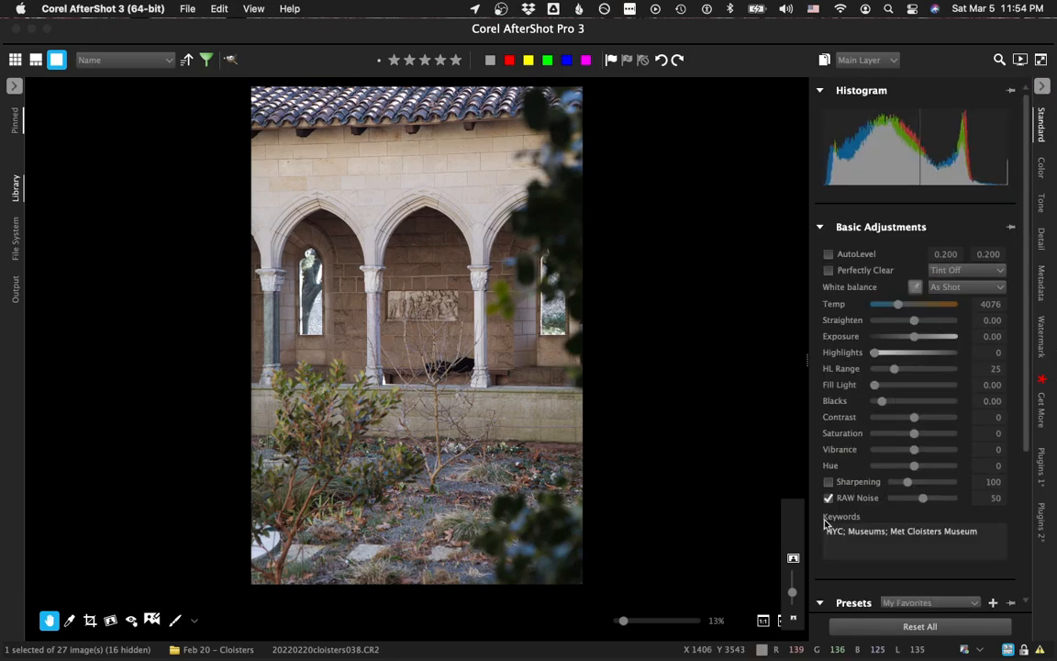
{"action": "left_click", "coordinate": [830, 482]}
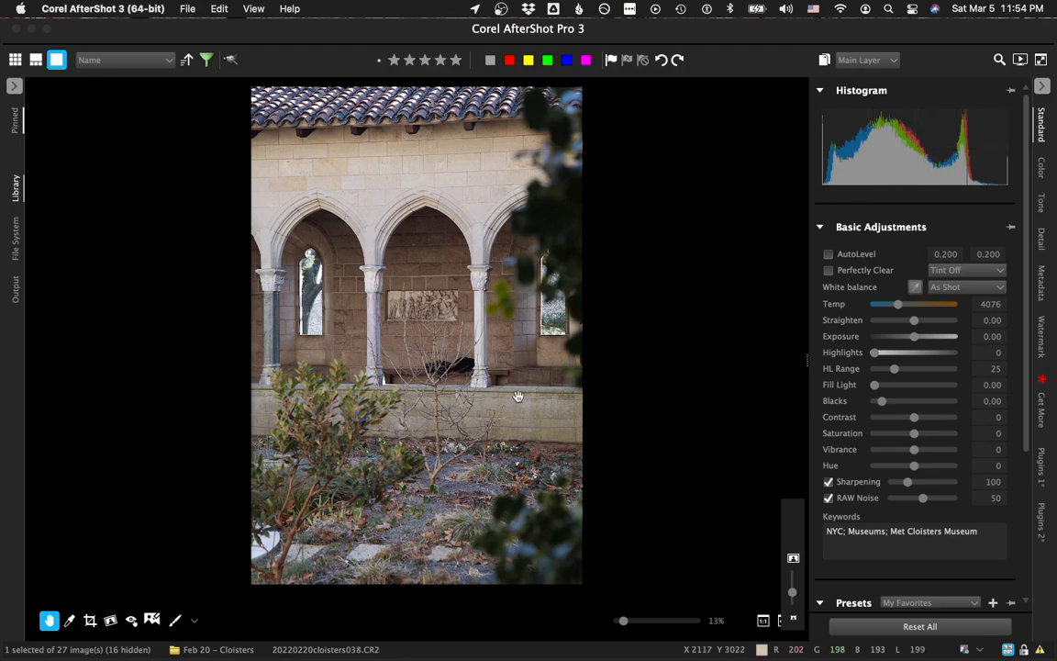
{"action": "left_click", "coordinate": [1042, 523]}
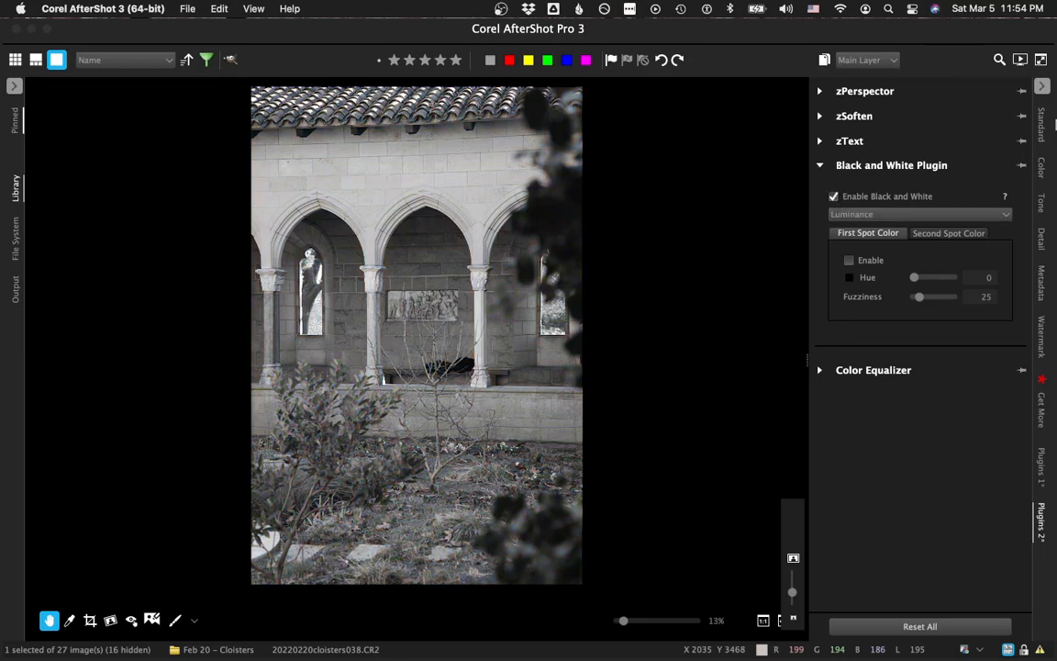
{"action": "left_click", "coordinate": [1043, 124]}
{"action": "left_click_drag", "start_coordinate": [916, 340], "coordinate": [925, 344]}
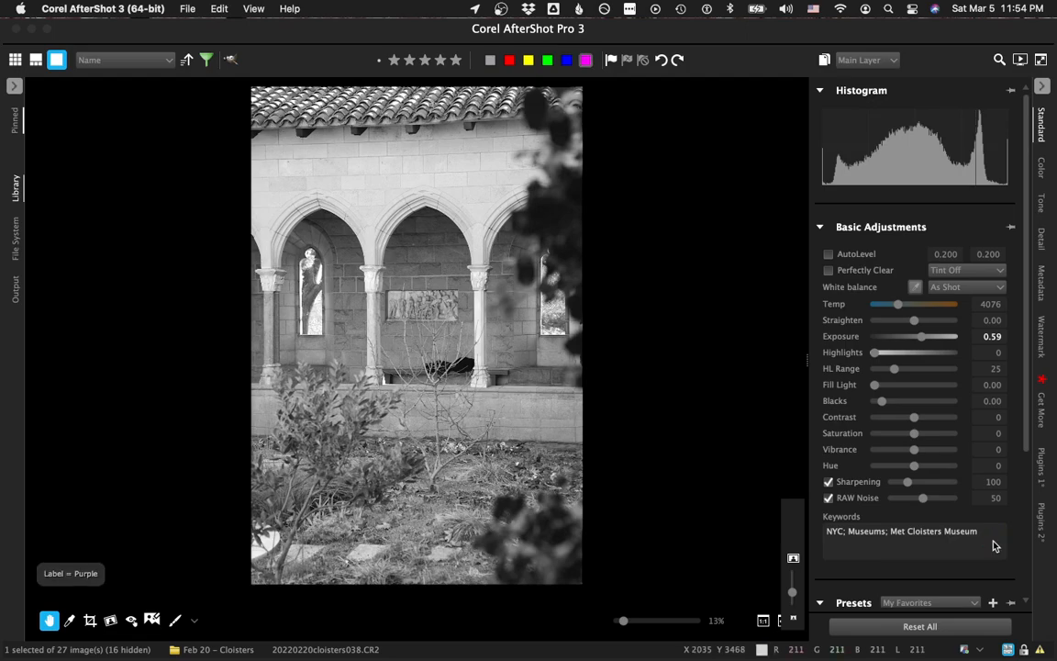
Check the photo's keywords and review the Vigne, Wavelet Sharpen and Black and White Plugin settings
{"action": "left_click", "coordinate": [993, 540]}
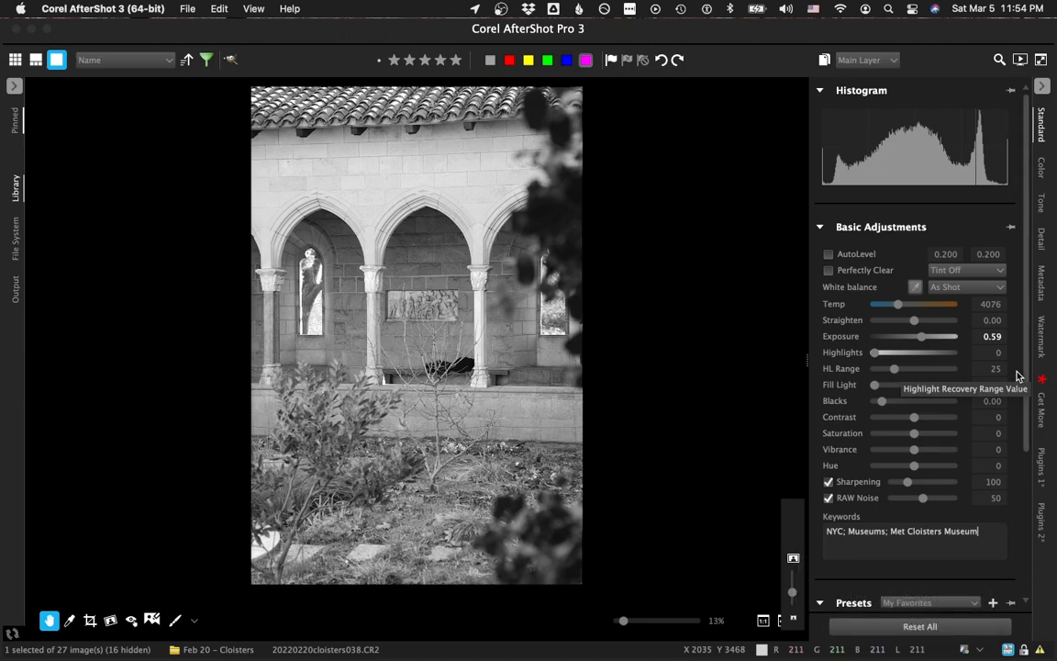
{"action": "left_click", "coordinate": [1045, 466]}
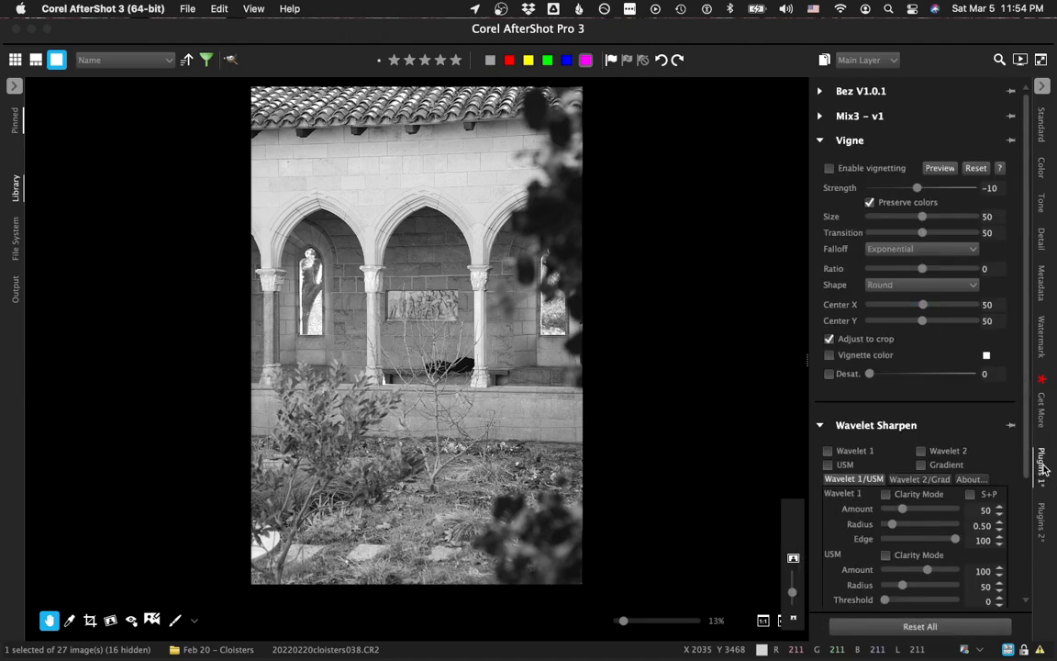
{"action": "left_click", "coordinate": [1042, 519]}
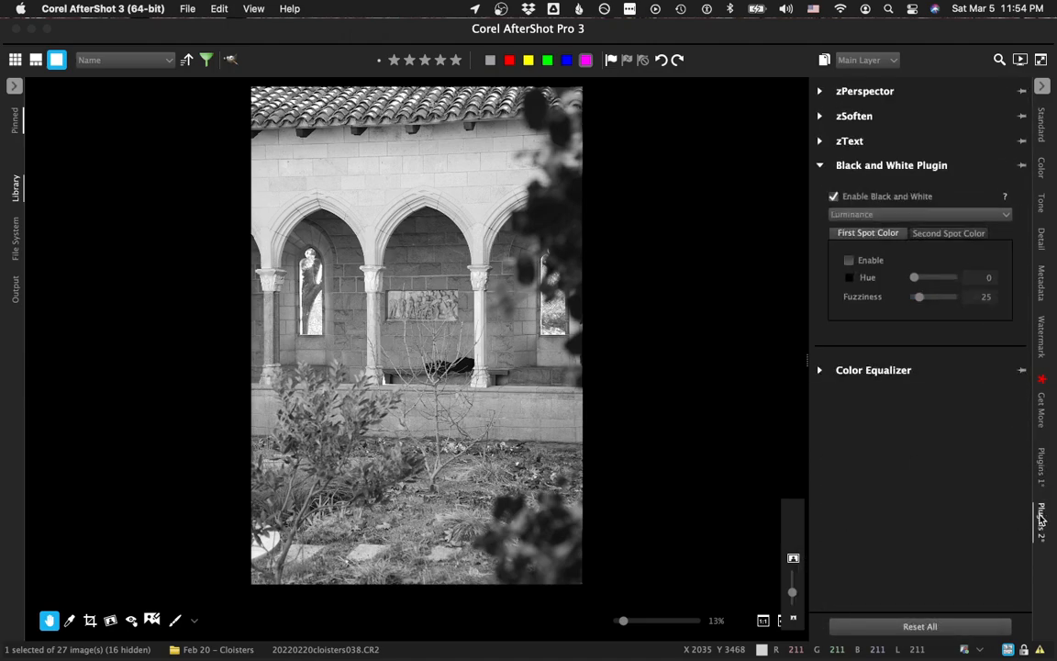
{"action": "left_click", "coordinate": [1045, 466]}
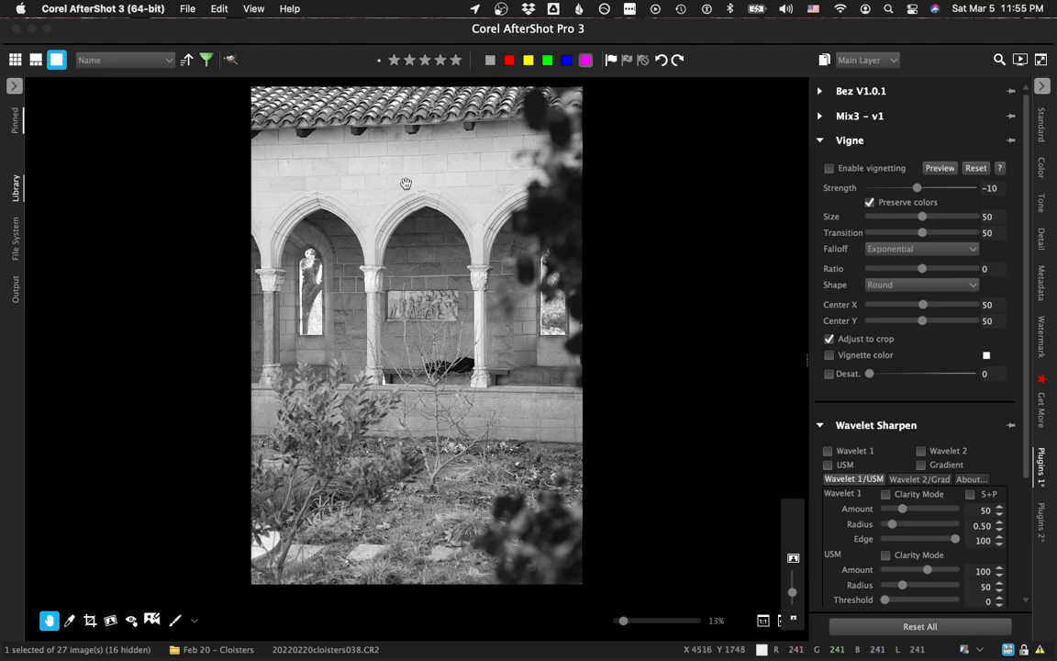
Export cloister photo 038 through the LLFA IG Story batch preset
{"action": "left_click", "coordinate": [188, 9]}
{"action": "mouse_move", "coordinate": [275, 118]}
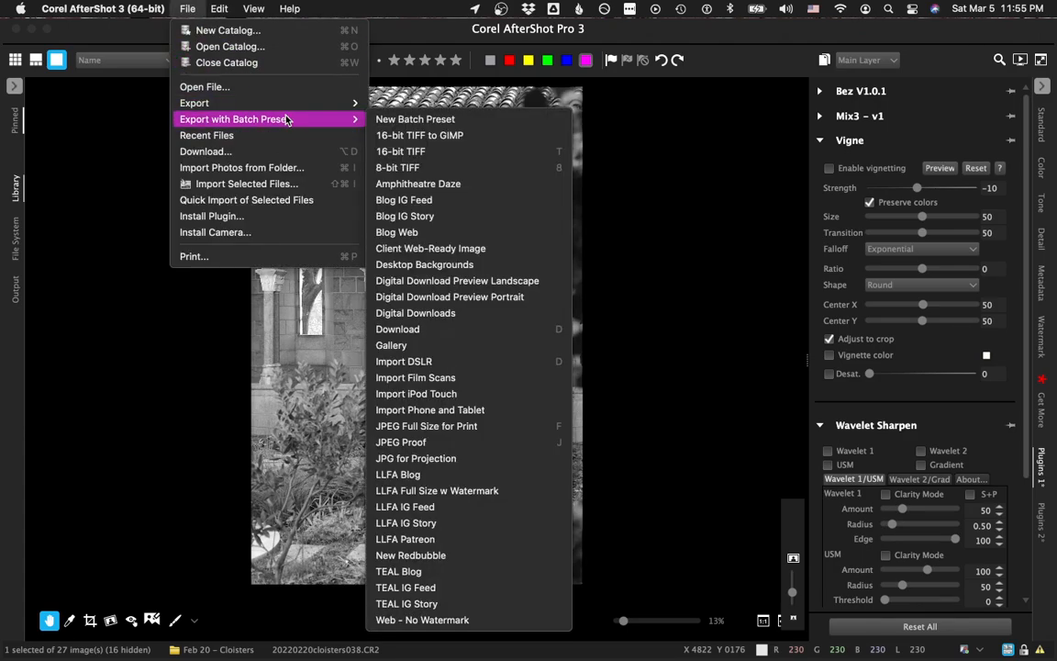
{"action": "left_click", "coordinate": [439, 524]}
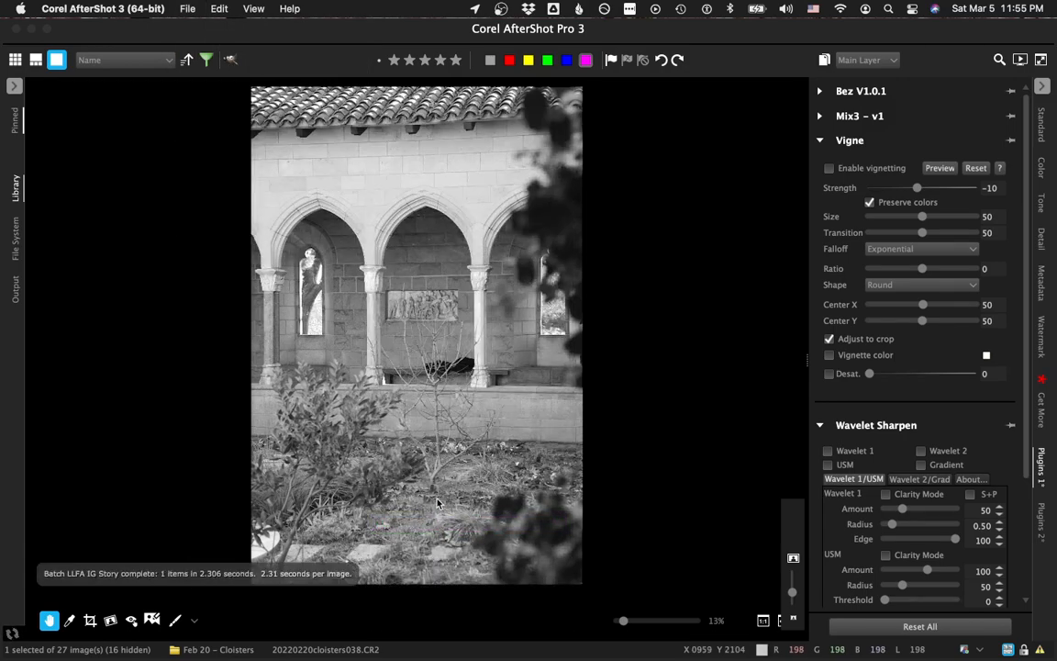
View lotusland_fine_art_20220220cloisters038.jpg from the IG Story folder in Preview, then close it
{"action": "mouse_move", "coordinate": [2, 5]}
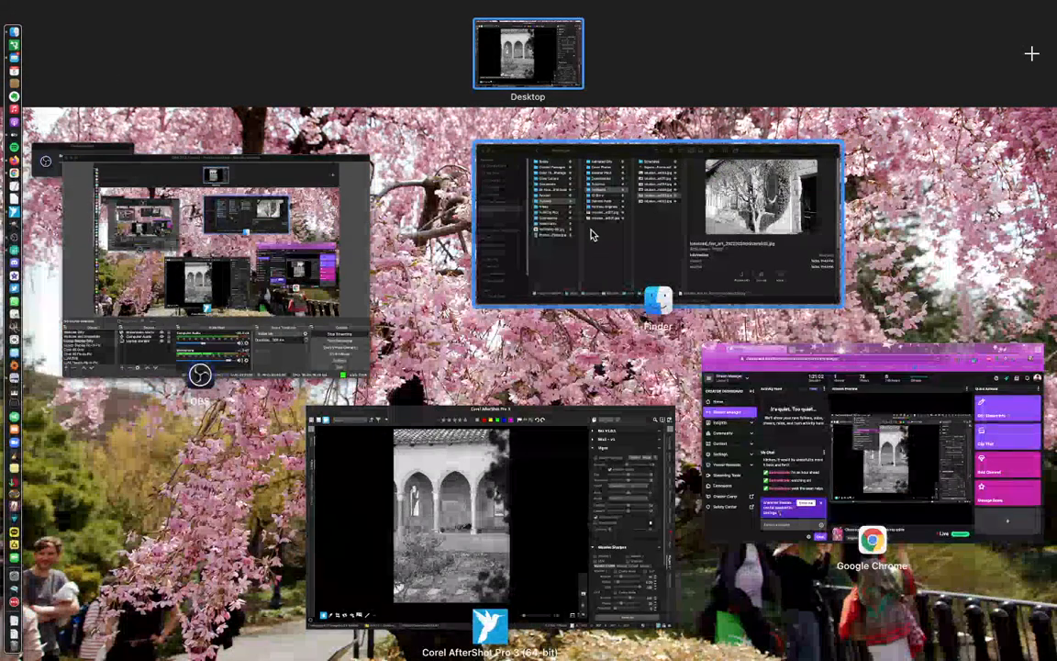
{"action": "left_click", "coordinate": [592, 234]}
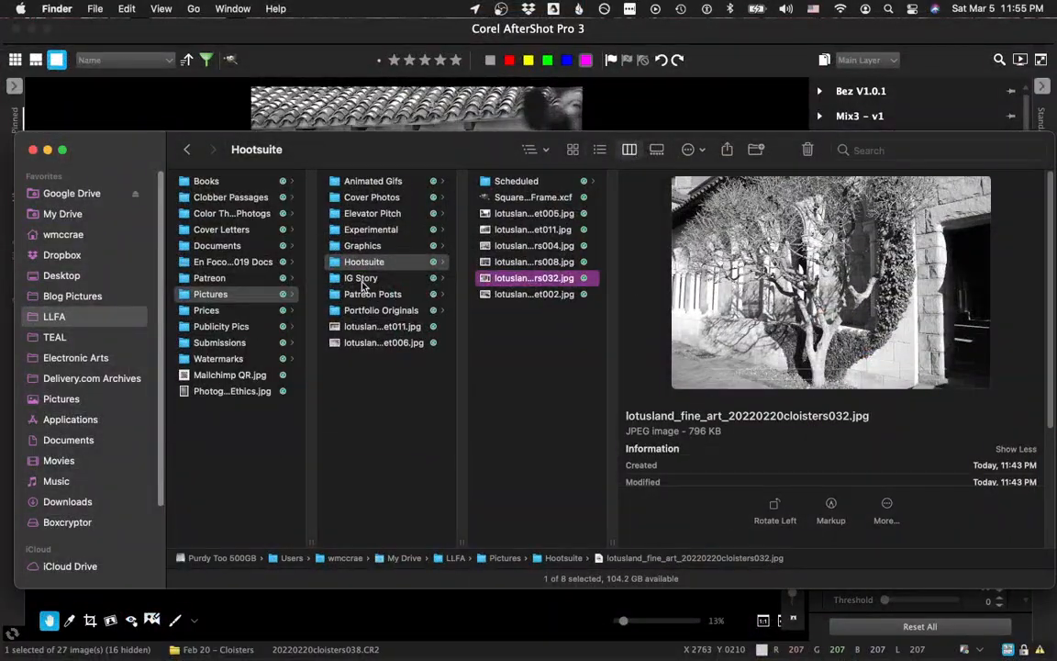
{"action": "left_click", "coordinate": [364, 280]}
{"action": "left_click", "coordinate": [539, 184]}
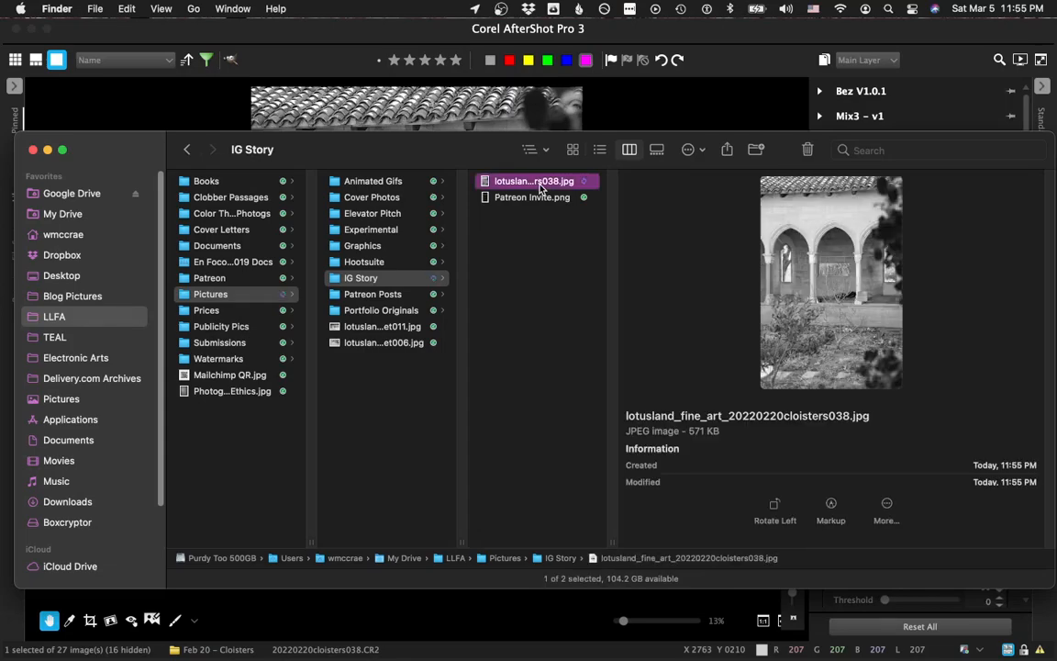
{"action": "double_click", "coordinate": [542, 184]}
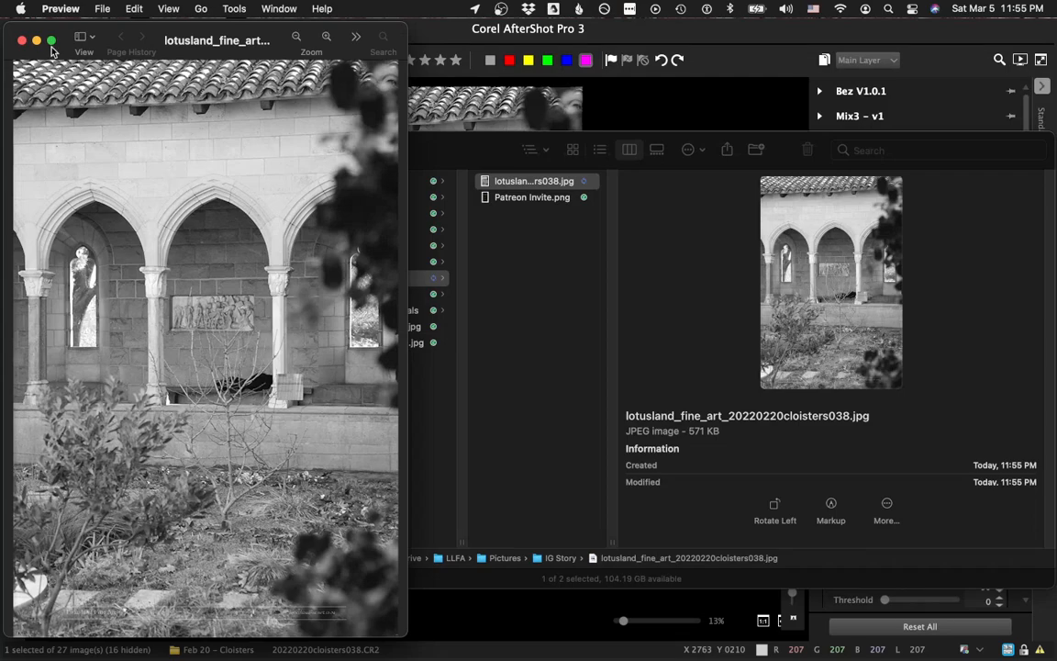
{"action": "left_click", "coordinate": [22, 40]}
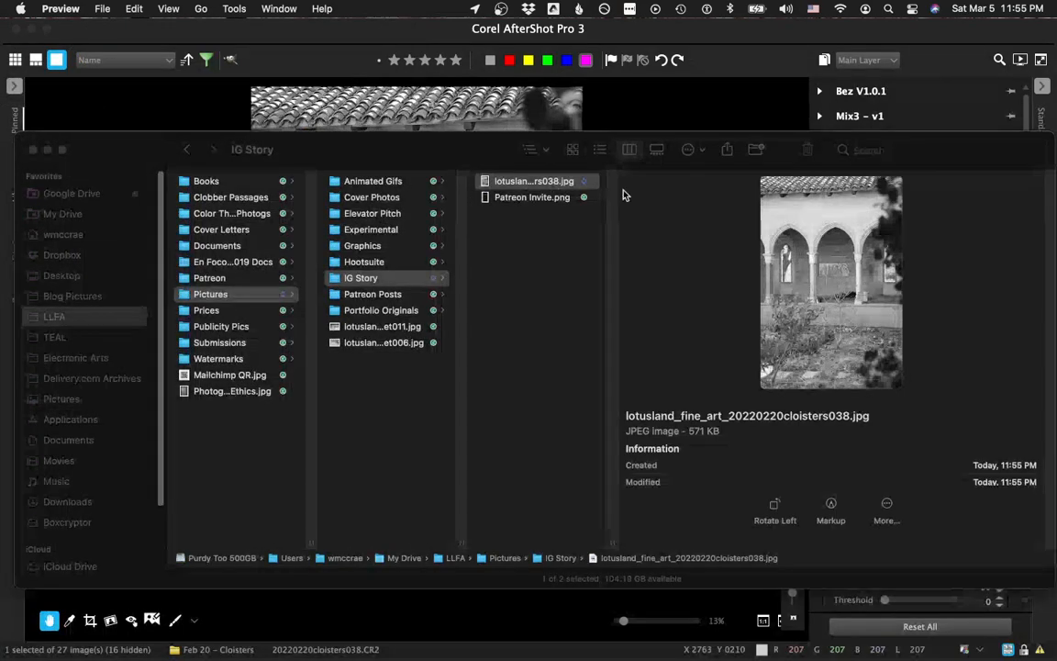
Paste a copy of the exported JPG into the Pictures folder and return to AfterShot
{"action": "left_click", "coordinate": [521, 183]}
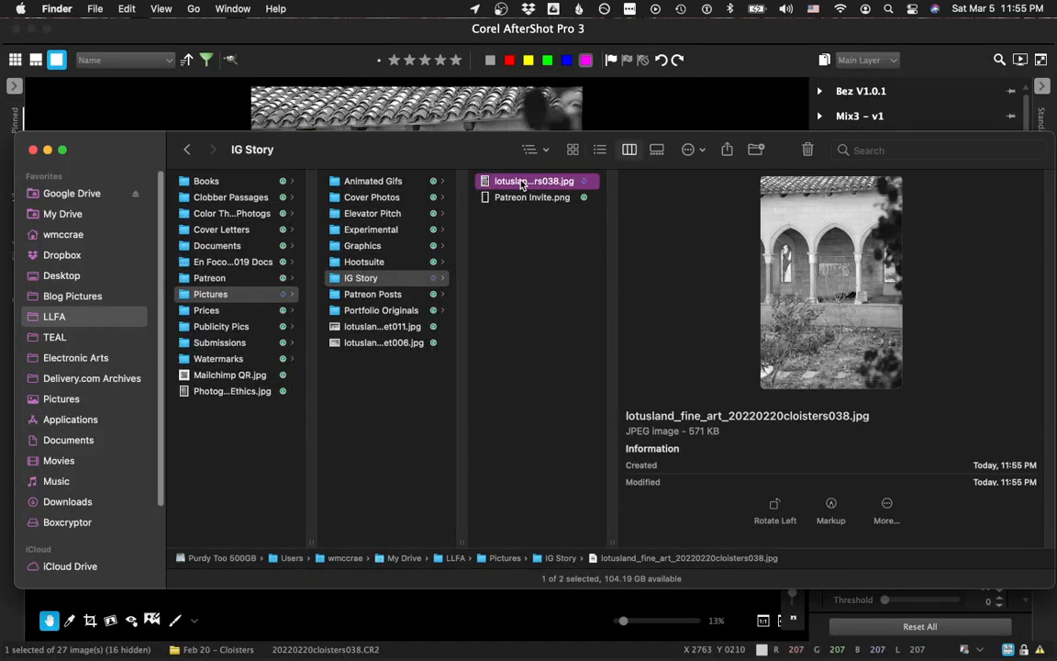
{"action": "left_click", "coordinate": [522, 185]}
{"action": "left_click", "coordinate": [380, 386]}
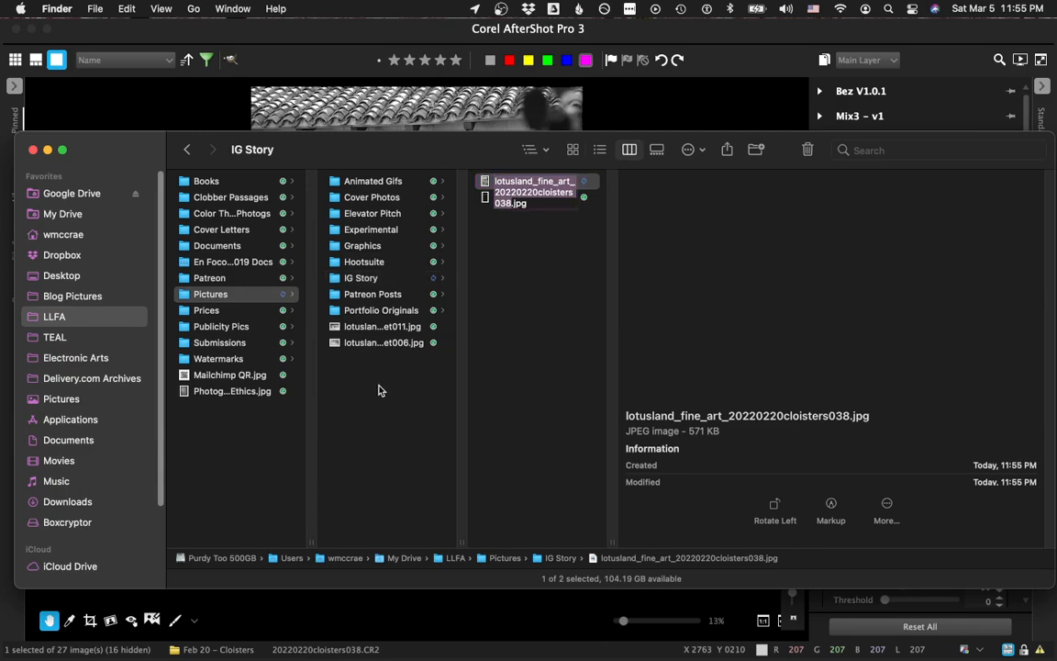
{"action": "key", "text": "super+v"}
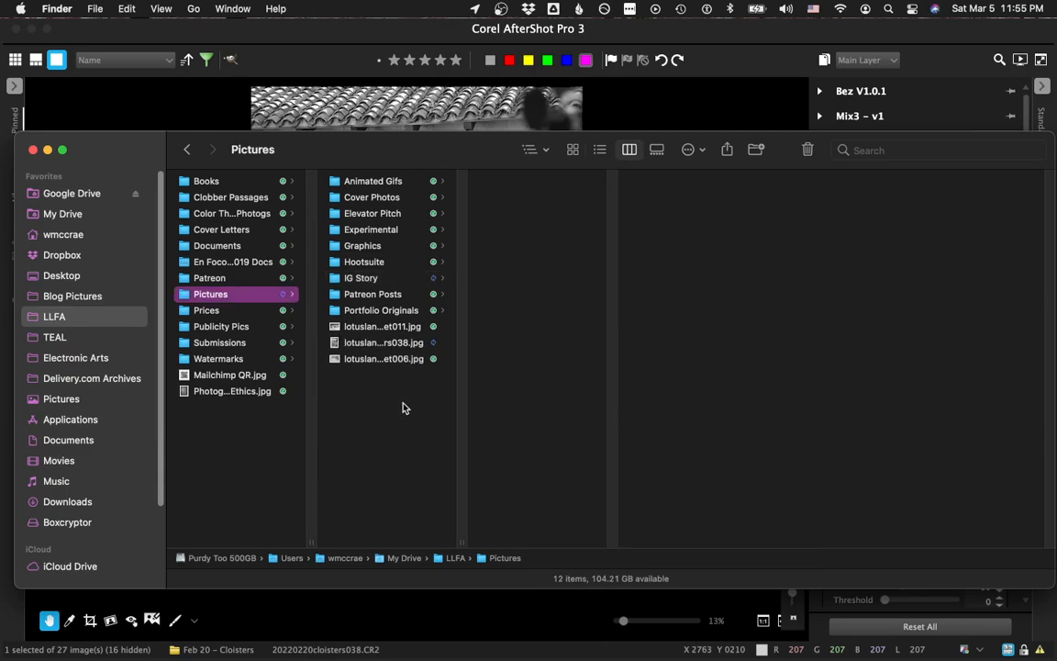
{"action": "left_click", "coordinate": [257, 39]}
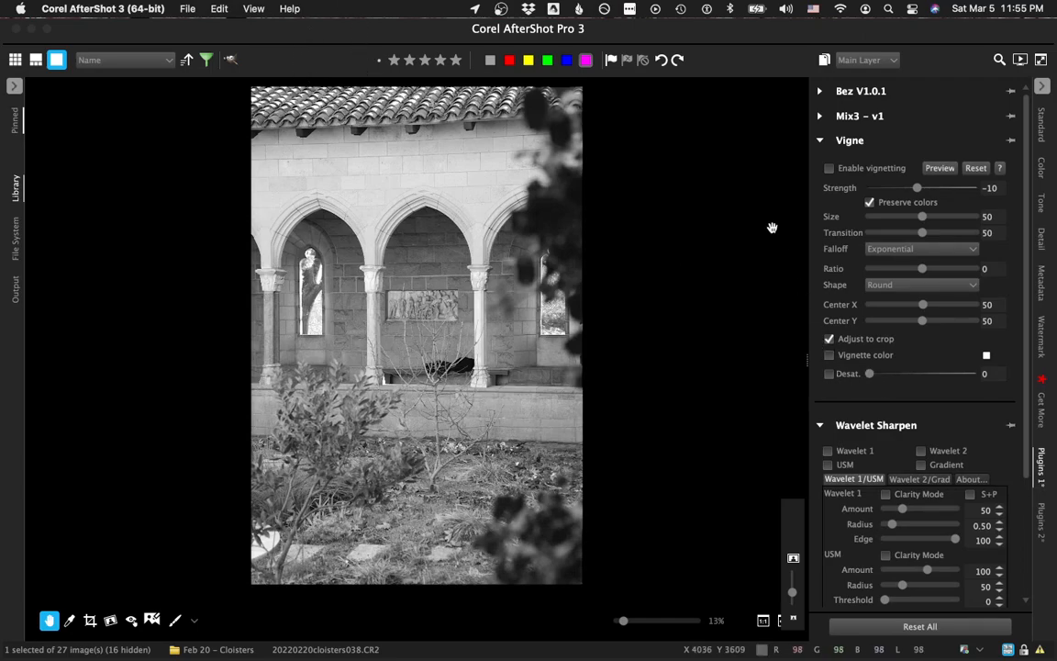
Open 20220220cloisters039.CR2 in single view, enable sharpening and set exposure to 0.87
{"action": "left_click", "coordinate": [16, 58]}
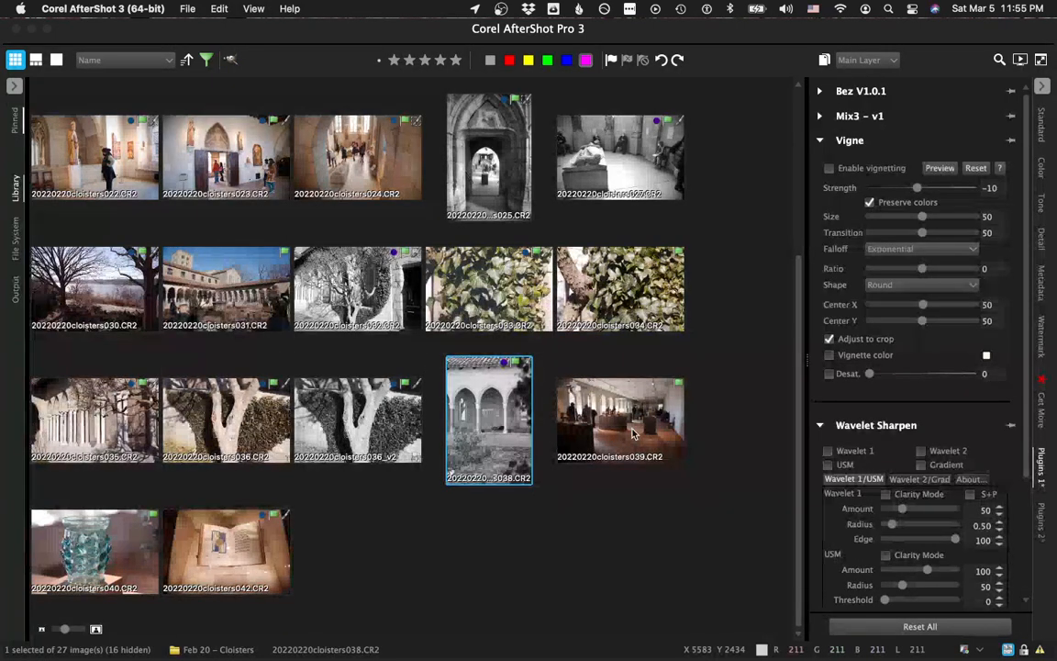
{"action": "left_click", "coordinate": [565, 378]}
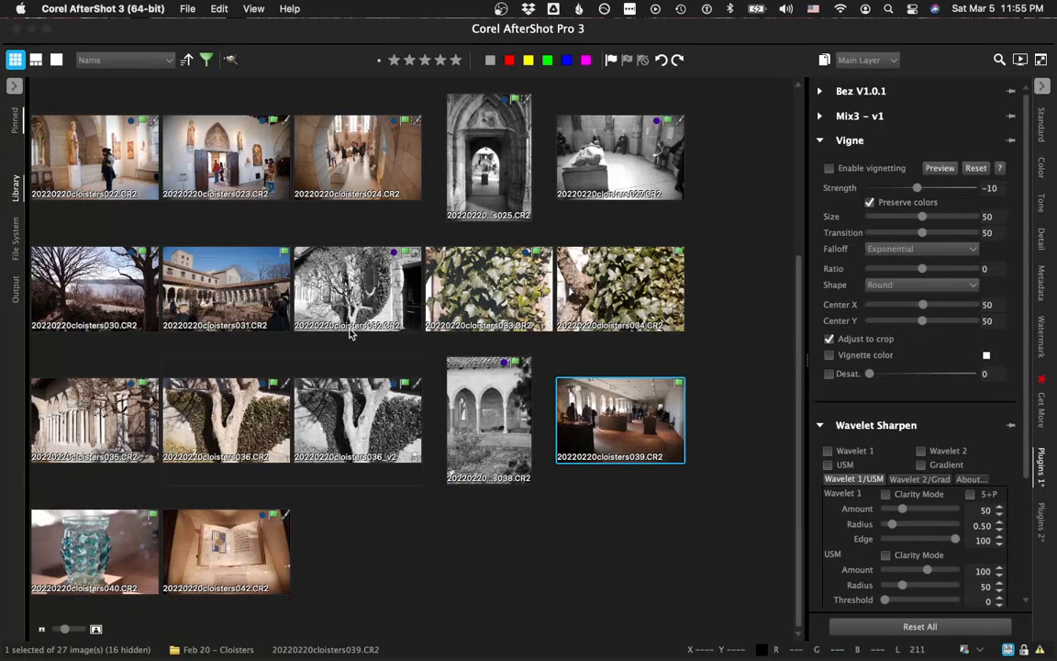
{"action": "left_click", "coordinate": [56, 60]}
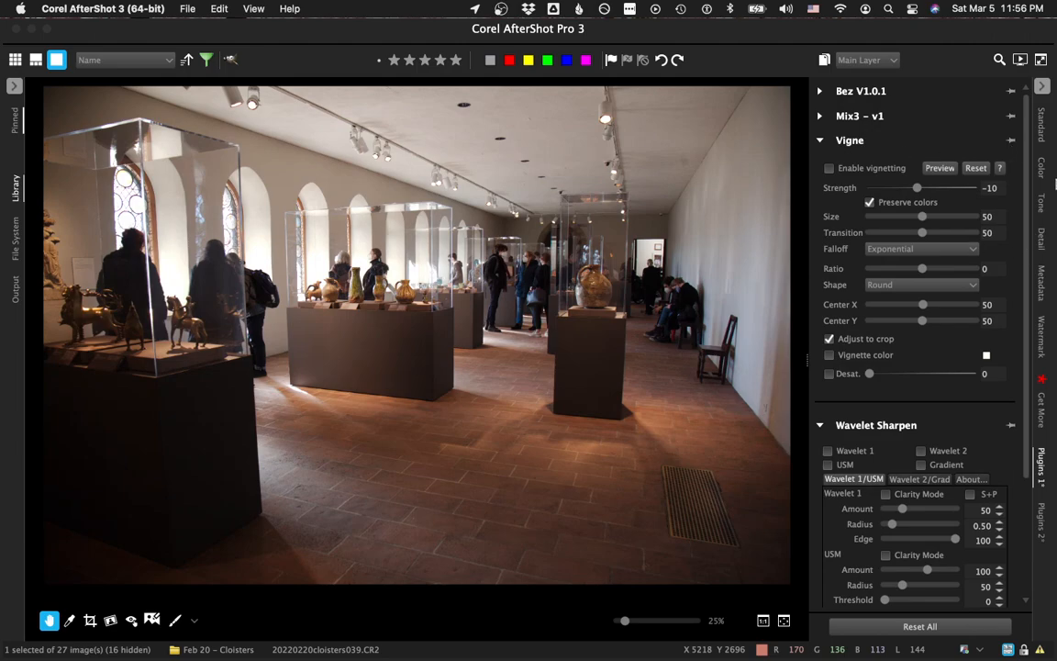
{"action": "left_click", "coordinate": [1042, 119]}
{"action": "left_click", "coordinate": [837, 483]}
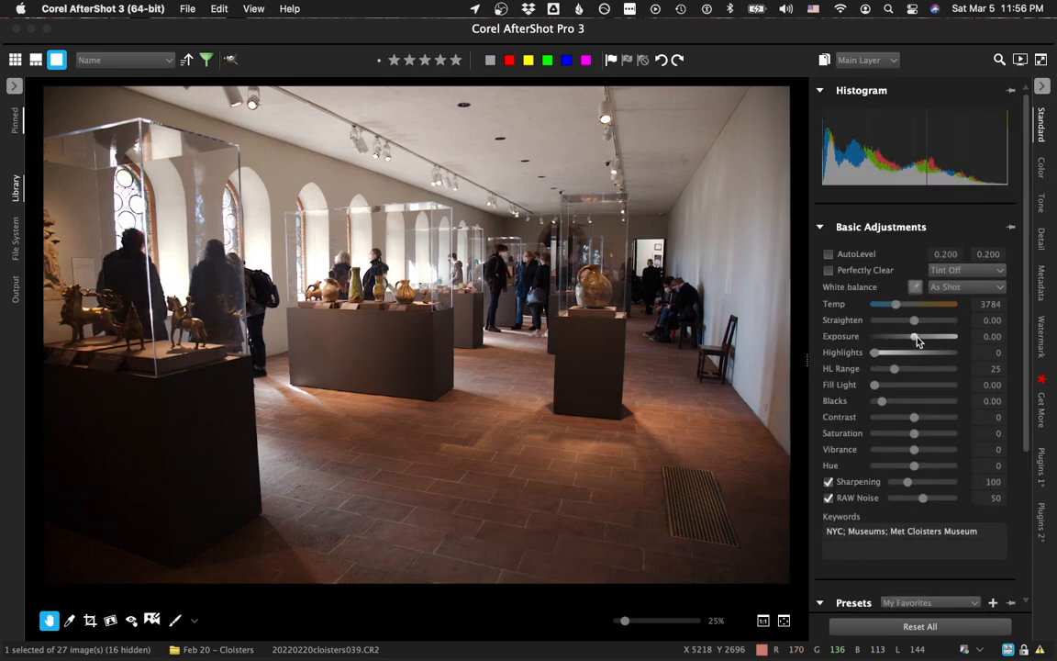
{"action": "left_click_drag", "start_coordinate": [918, 341], "coordinate": [929, 344]}
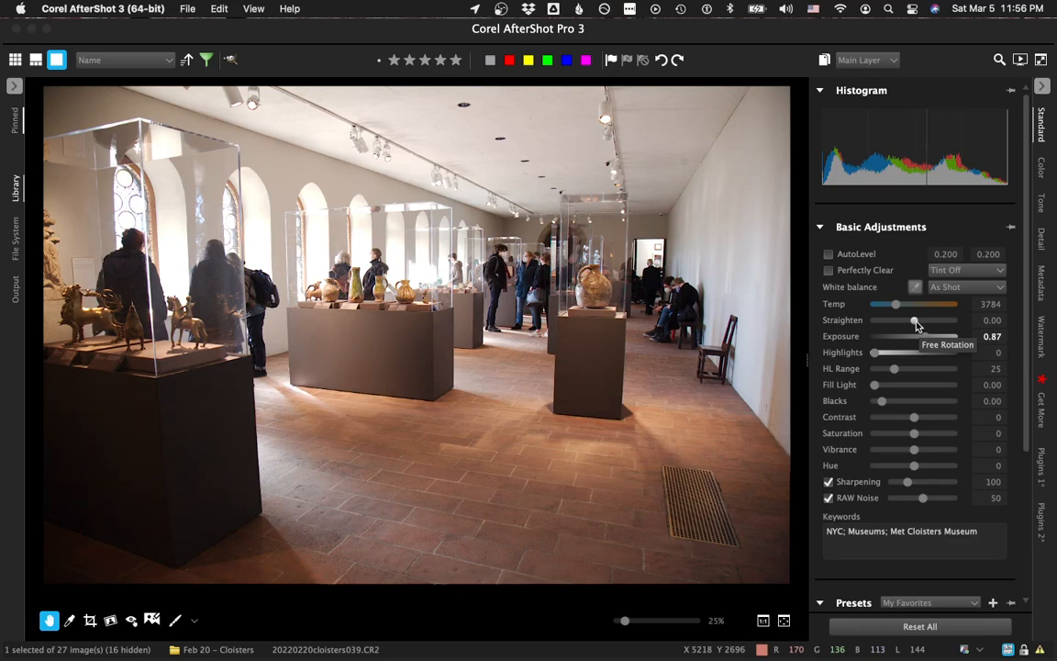
Straighten photo 039 to -1.26
{"action": "left_click_drag", "start_coordinate": [915, 325], "coordinate": [918, 327]}
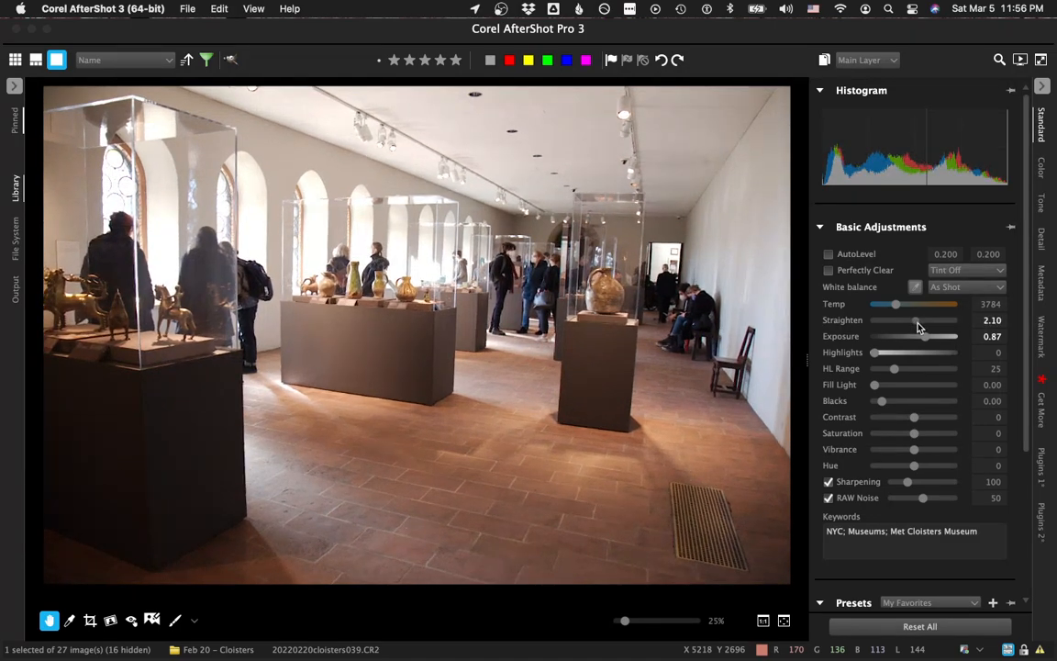
{"action": "left_click_drag", "start_coordinate": [918, 327], "coordinate": [916, 326]}
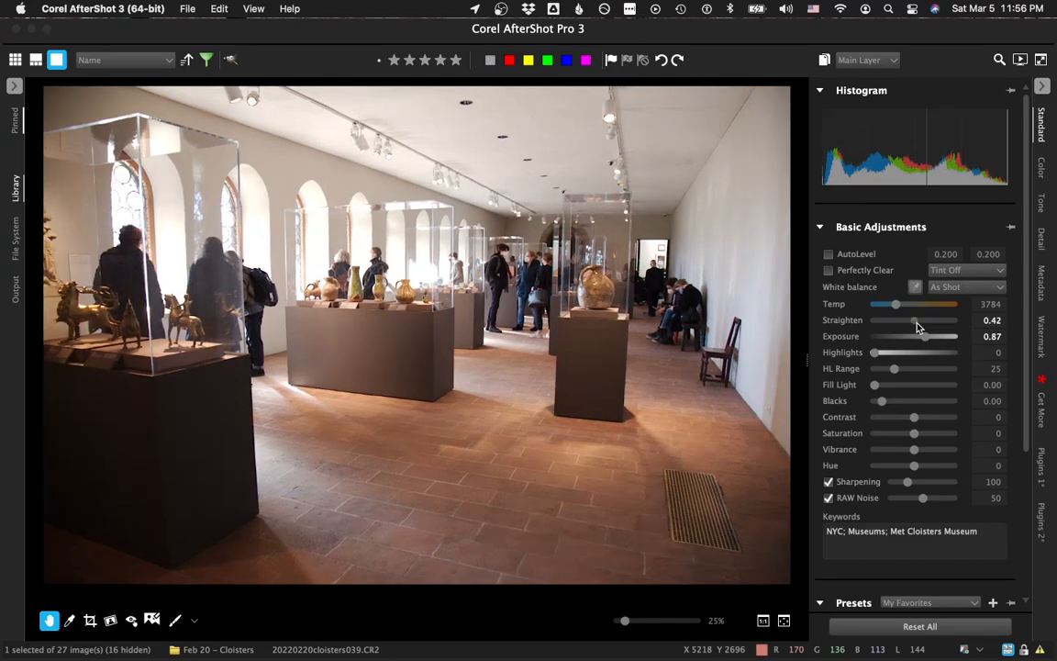
{"action": "left_click_drag", "start_coordinate": [916, 327], "coordinate": [915, 328]}
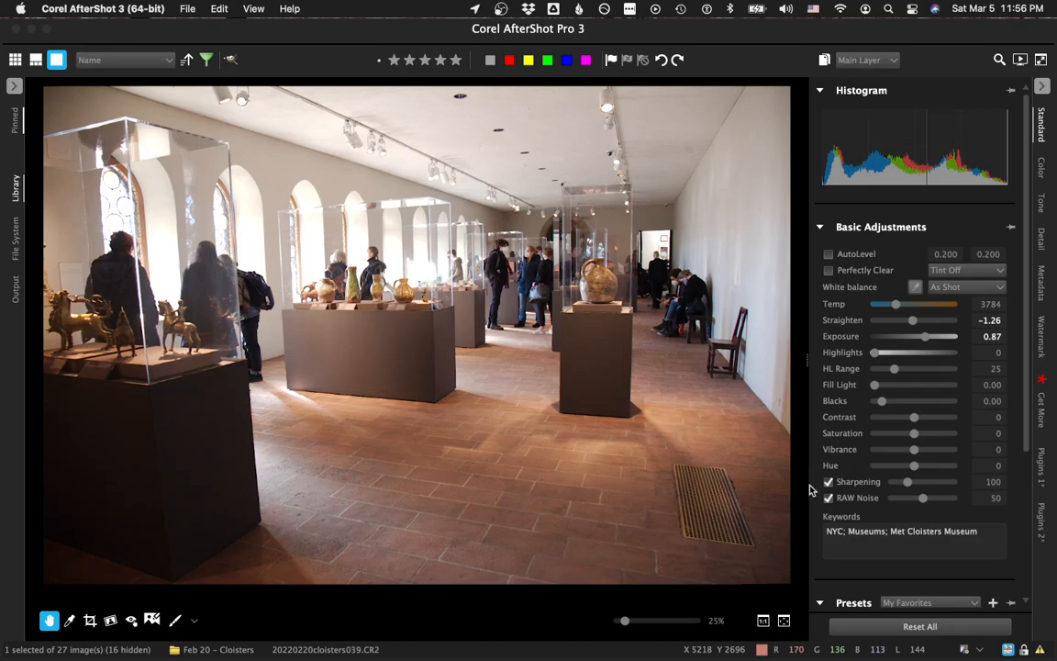
Tighten photo 039's 3:2 crop by lowering the top edge and shifting the frame up-left
{"action": "mouse_move", "coordinate": [1, 658]}
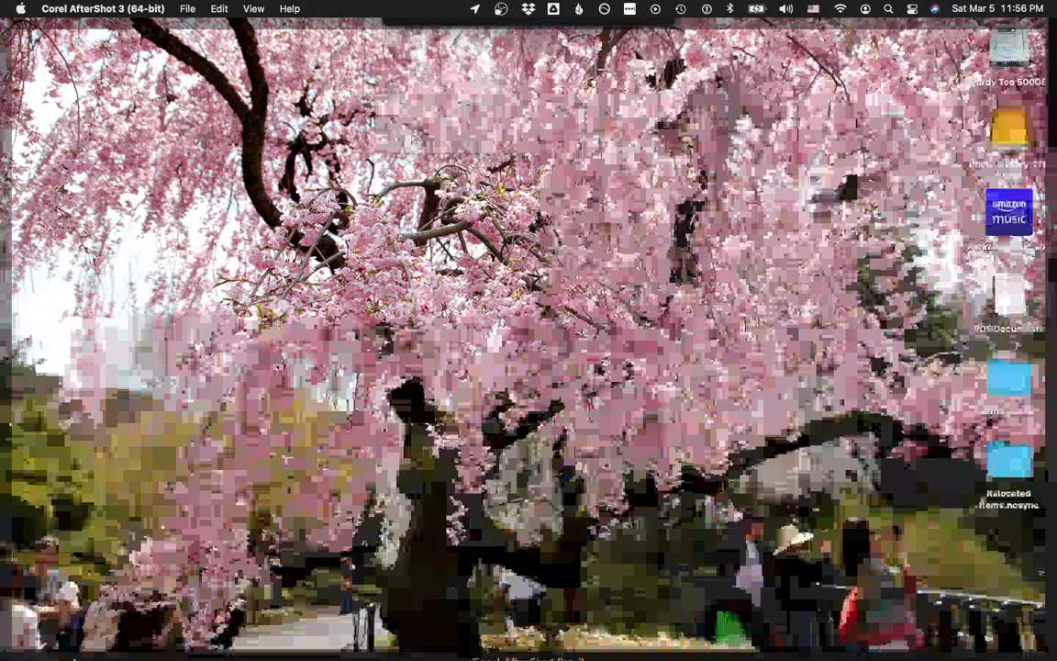
{"action": "left_click", "coordinate": [90, 621]}
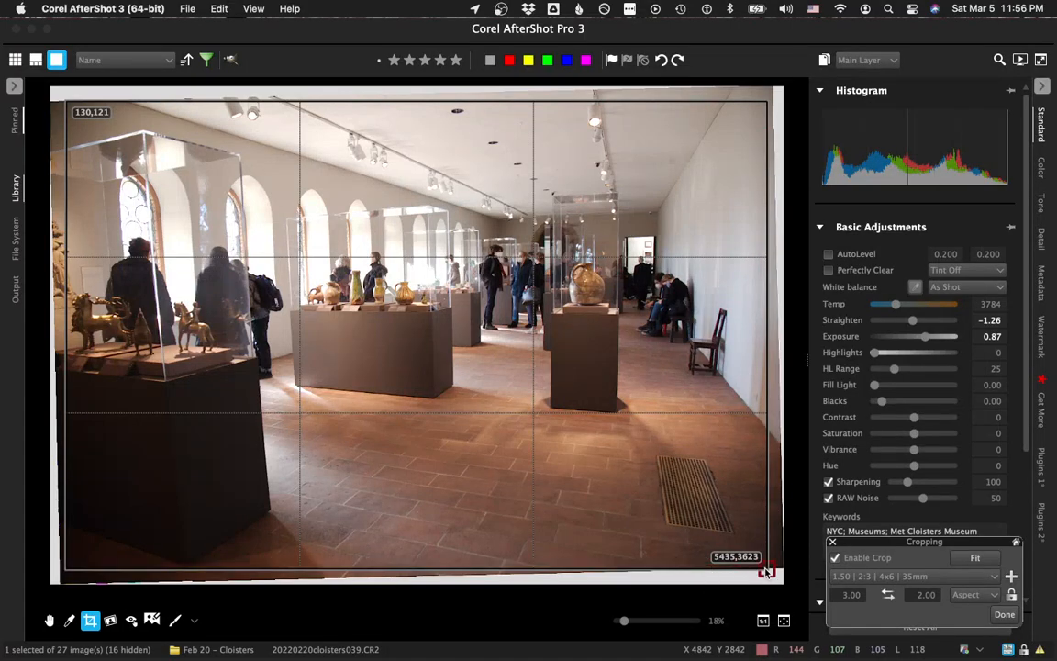
{"action": "left_click_drag", "start_coordinate": [766, 570], "coordinate": [714, 483]}
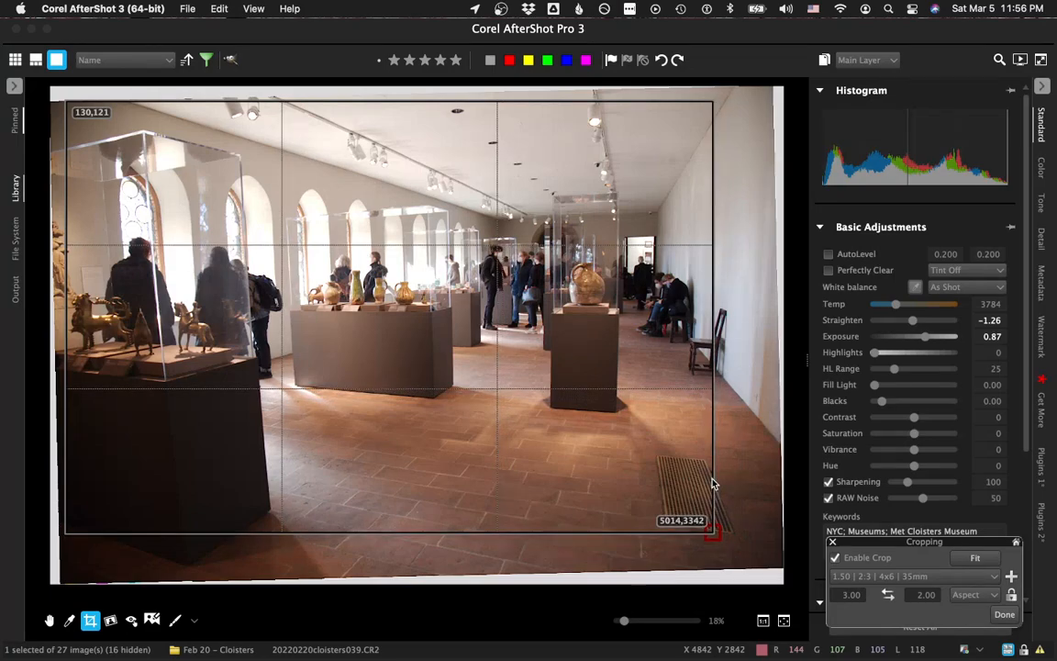
{"action": "left_click", "coordinate": [1005, 620]}
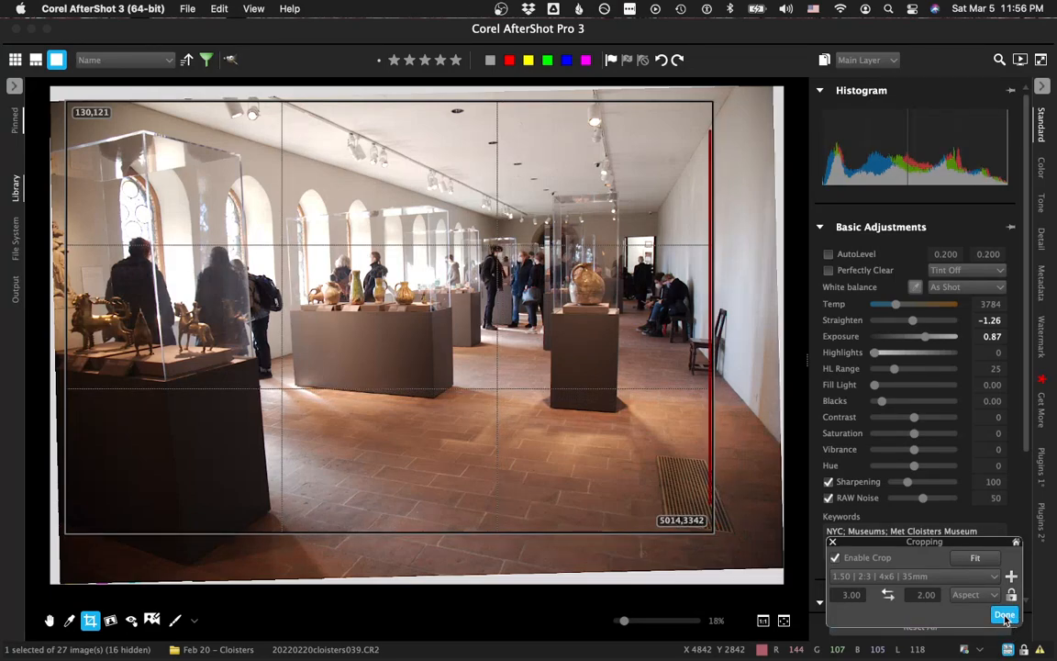
{"action": "left_click_drag", "start_coordinate": [441, 324], "coordinate": [441, 345]}
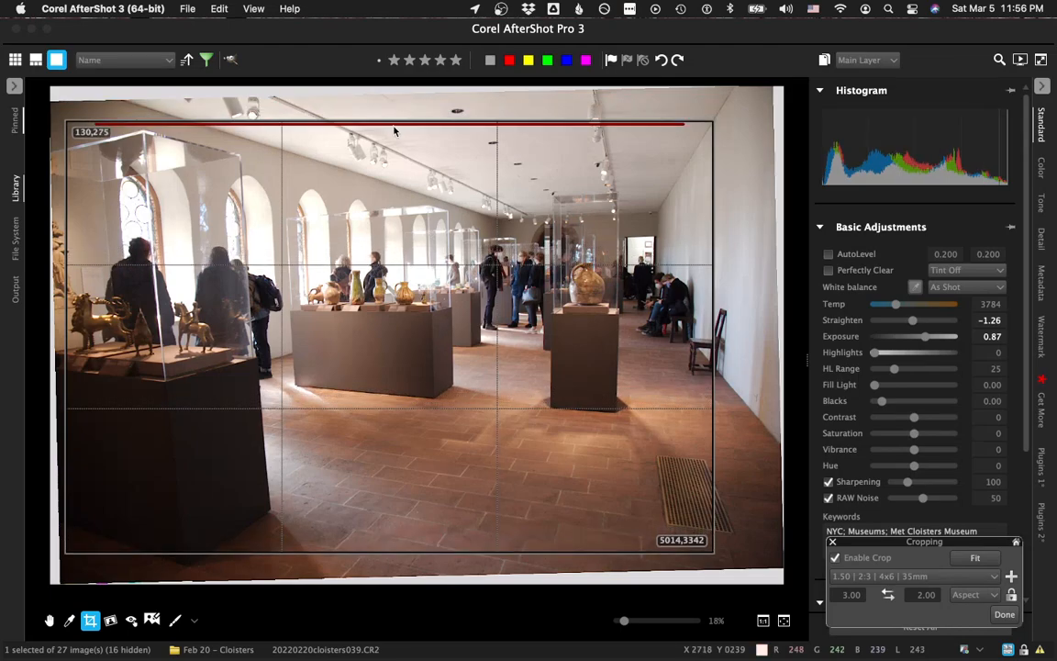
{"action": "left_click_drag", "start_coordinate": [398, 121], "coordinate": [395, 137]}
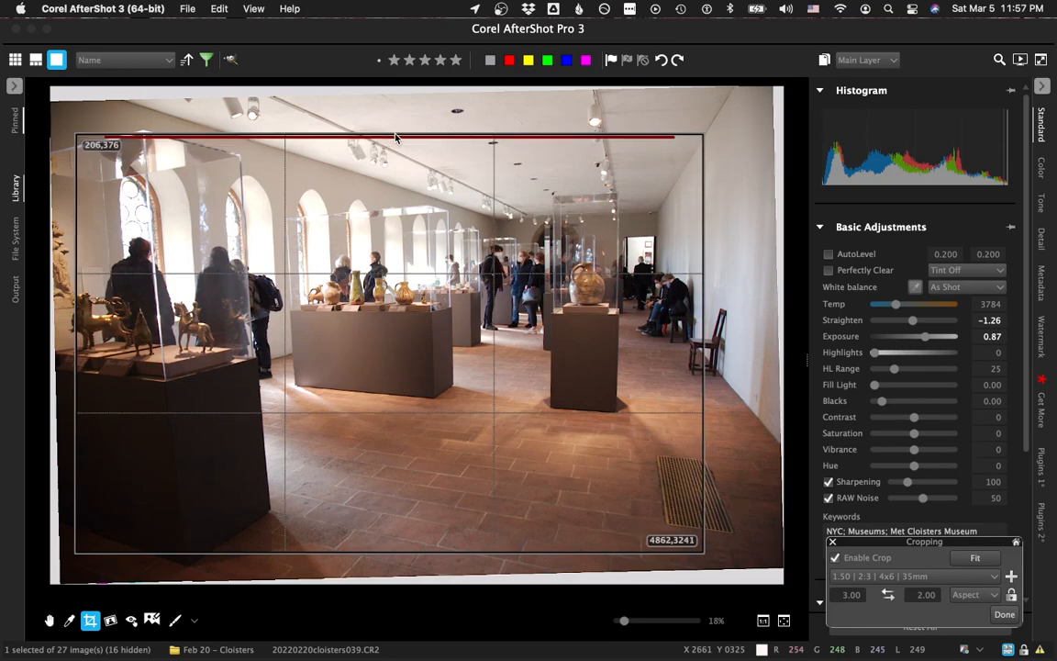
{"action": "left_click_drag", "start_coordinate": [421, 286], "coordinate": [414, 276]}
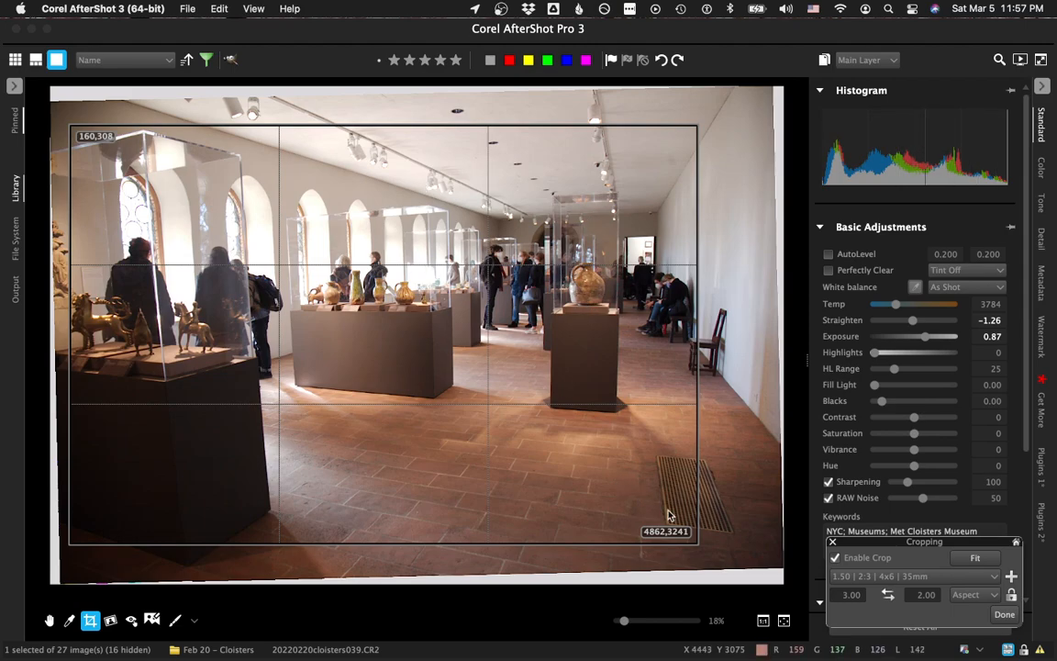
{"action": "left_click", "coordinate": [1003, 614]}
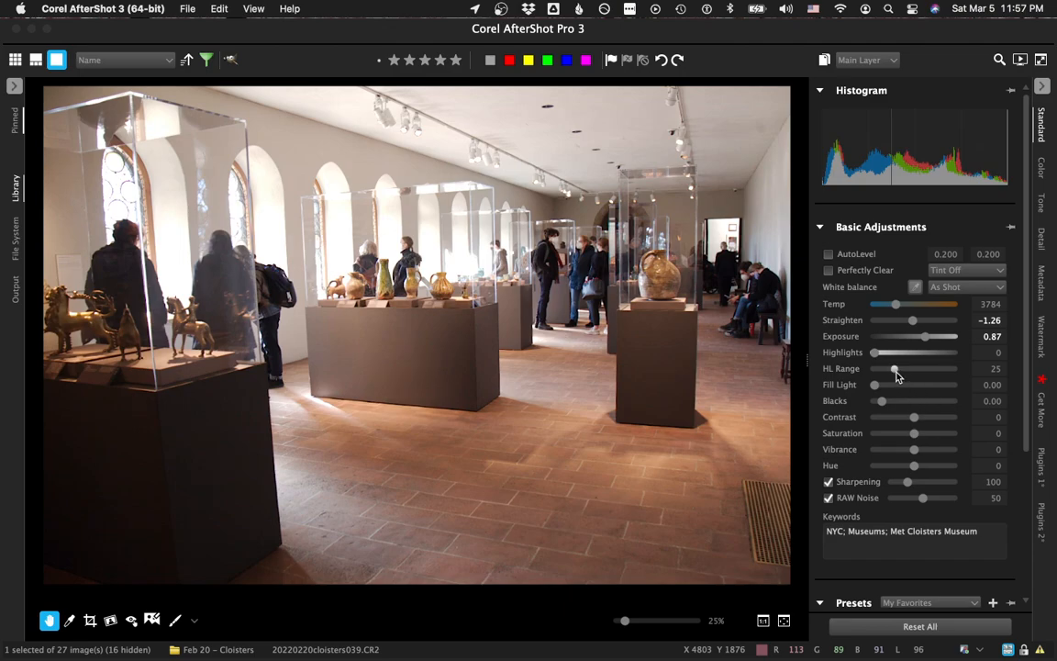
Level photo 039 along a vertical edge, ending with a straighten angle of -0.42
{"action": "left_click", "coordinate": [111, 621]}
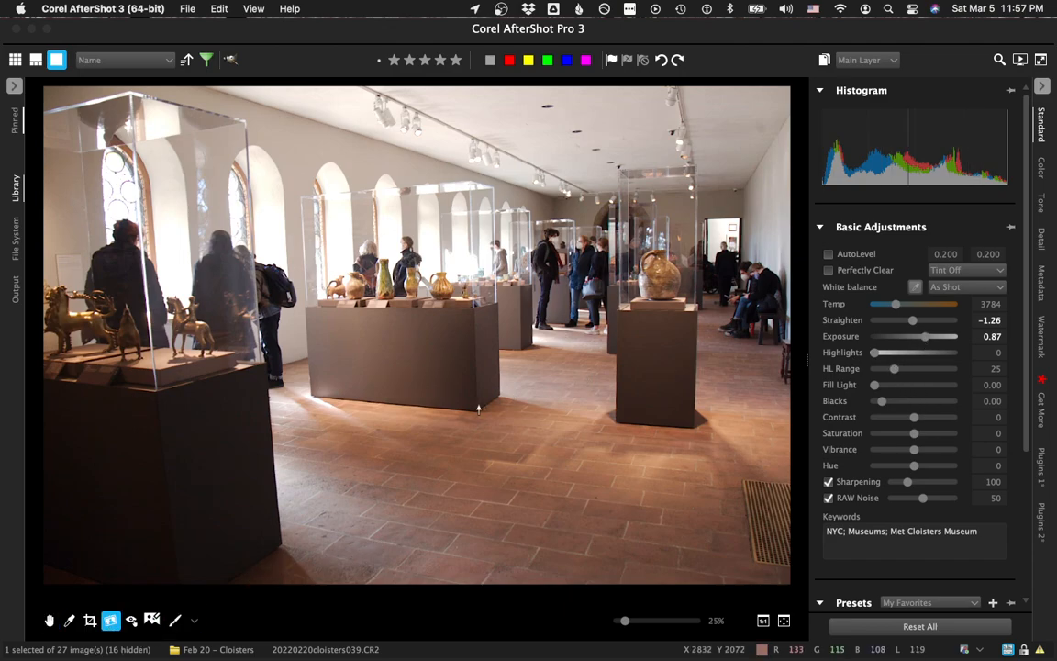
{"action": "left_click_drag", "start_coordinate": [478, 409], "coordinate": [475, 322]}
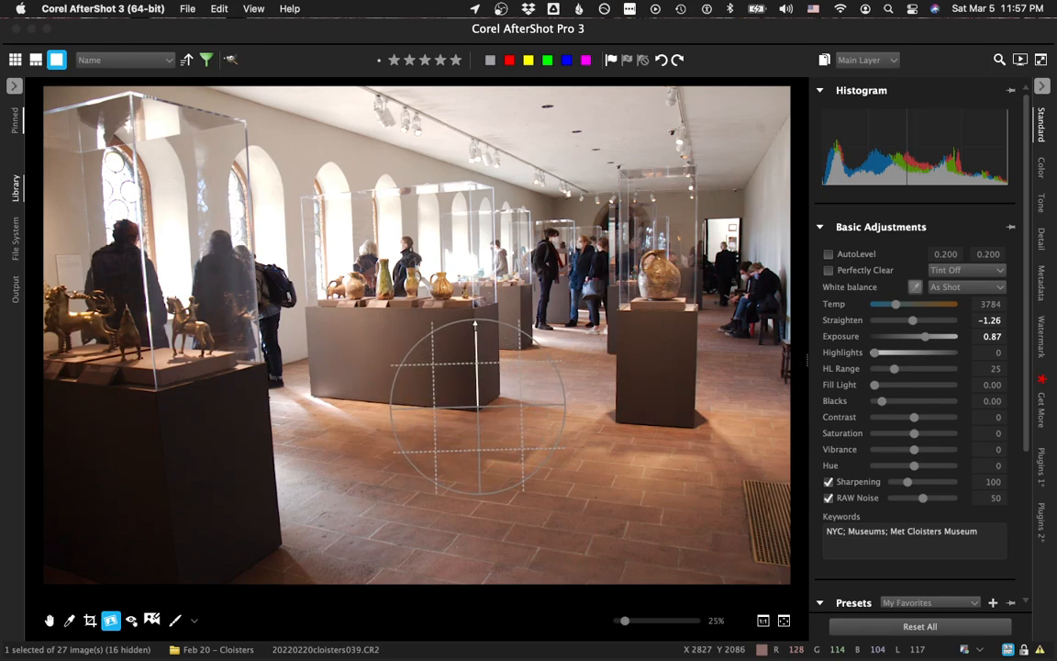
{"action": "left_click_drag", "start_coordinate": [475, 322], "coordinate": [475, 322]}
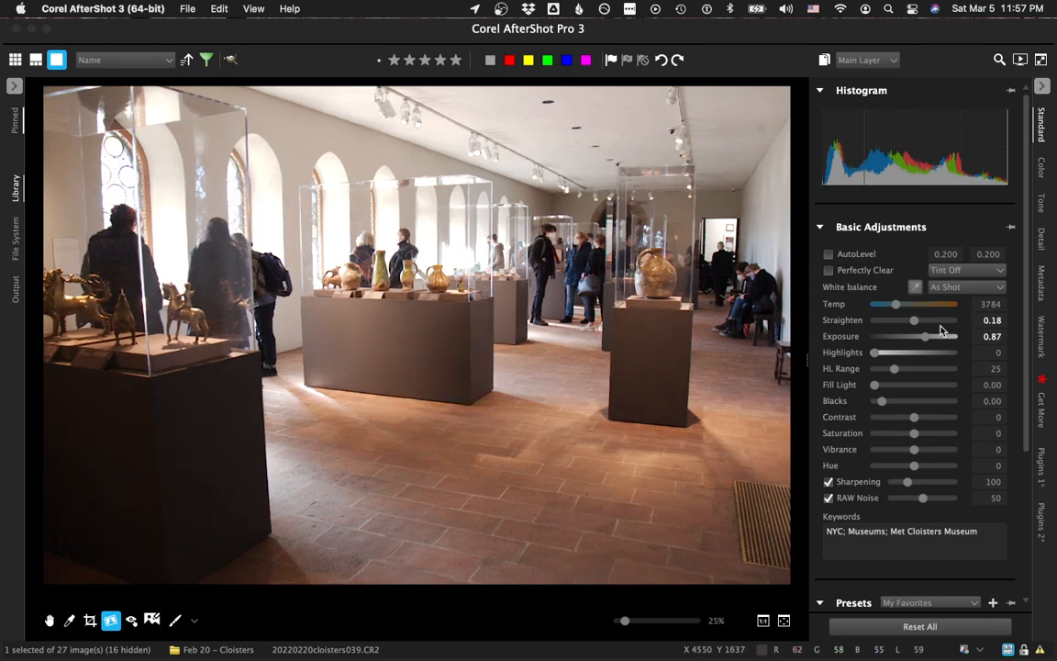
{"action": "left_click_drag", "start_coordinate": [914, 321], "coordinate": [913, 320]}
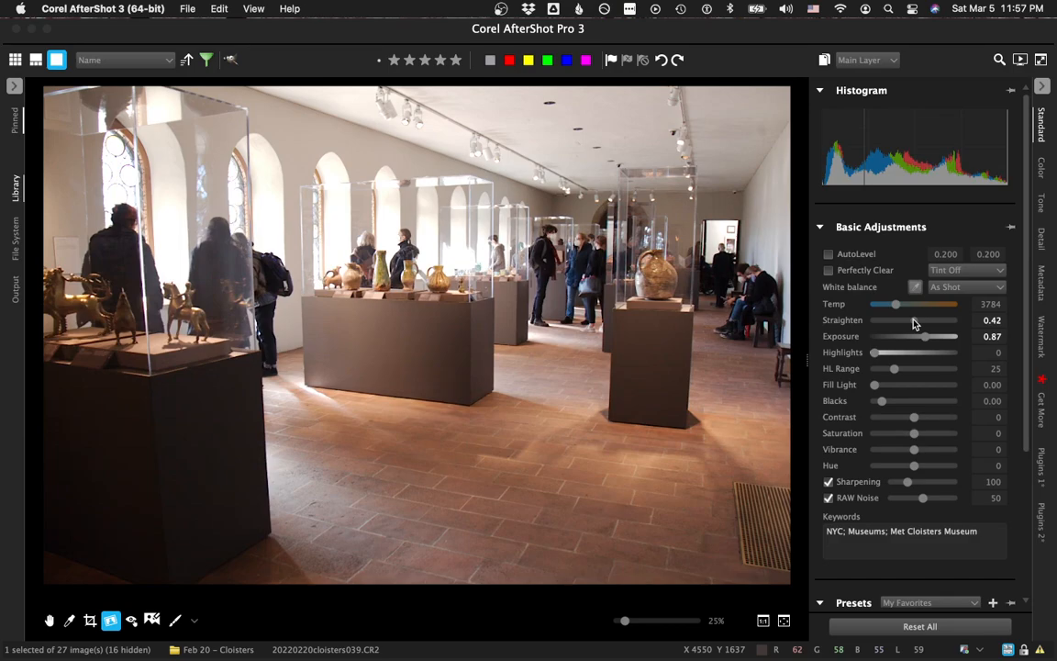
{"action": "left_click", "coordinate": [914, 322]}
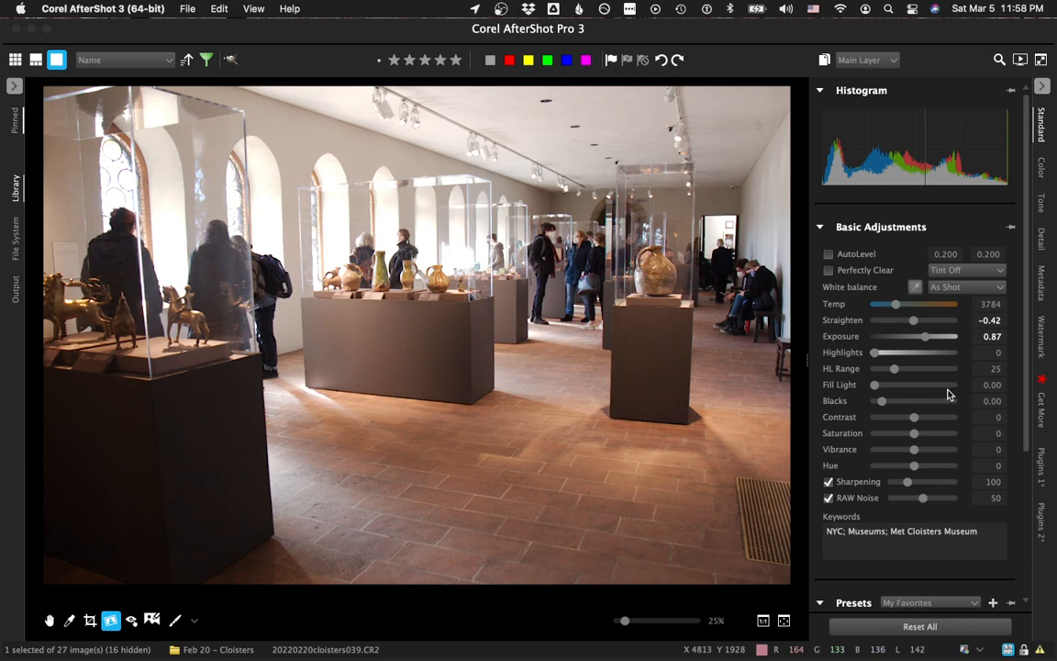
Set photo 039 to exposure 0.98 with straighten back at -1.26, then show all windows
{"action": "left_click", "coordinate": [1040, 466]}
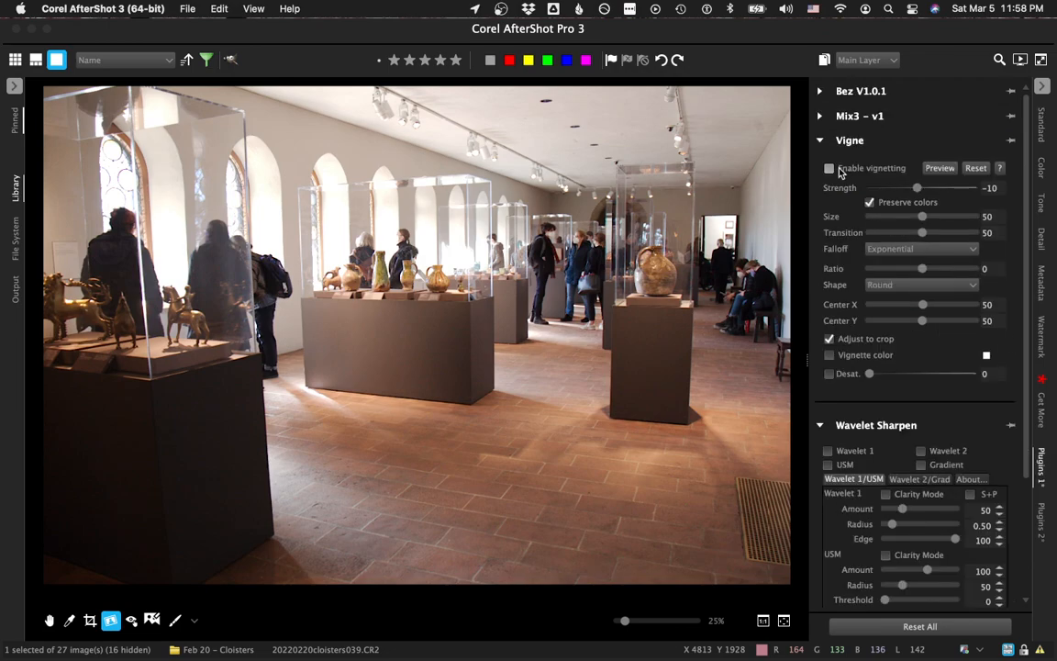
{"action": "left_click", "coordinate": [1040, 131]}
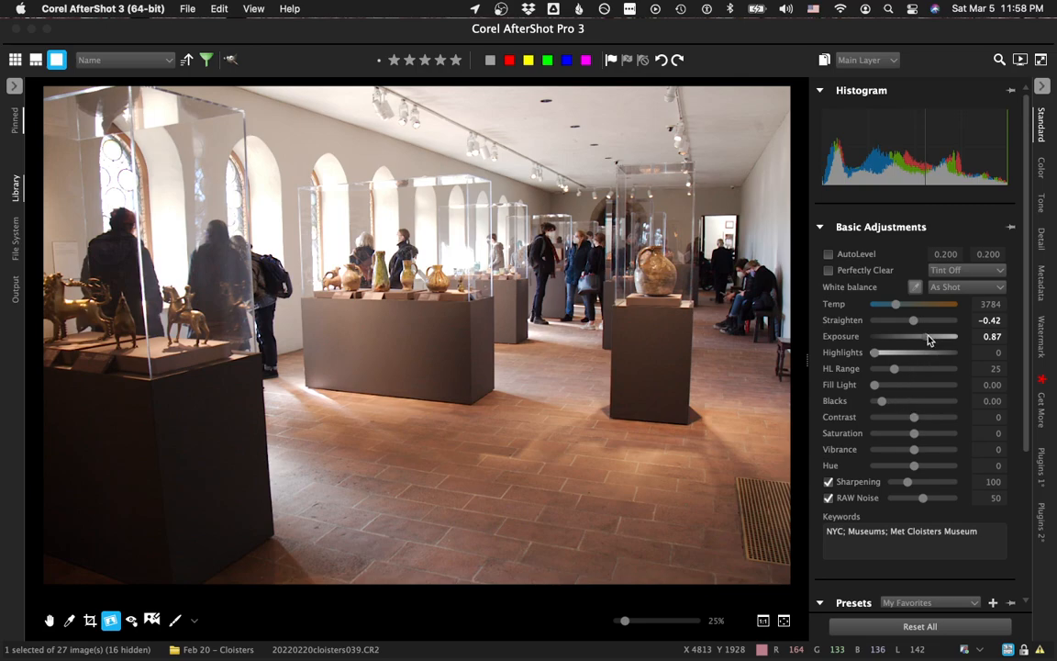
{"action": "left_click_drag", "start_coordinate": [926, 340], "coordinate": [929, 341]}
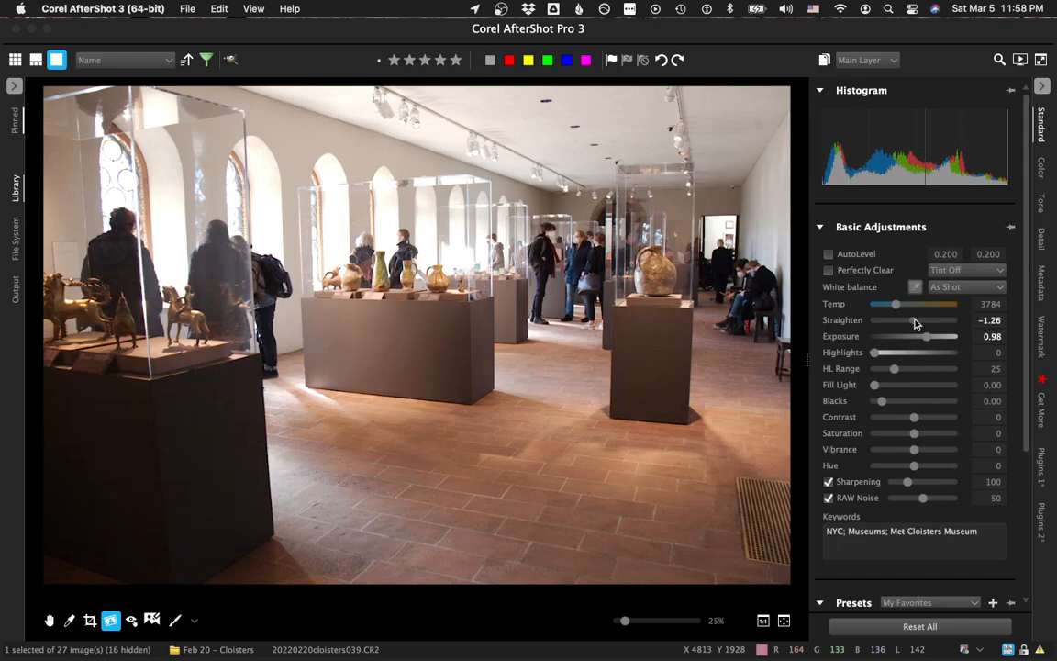
{"action": "left_click_drag", "start_coordinate": [915, 323], "coordinate": [912, 321]}
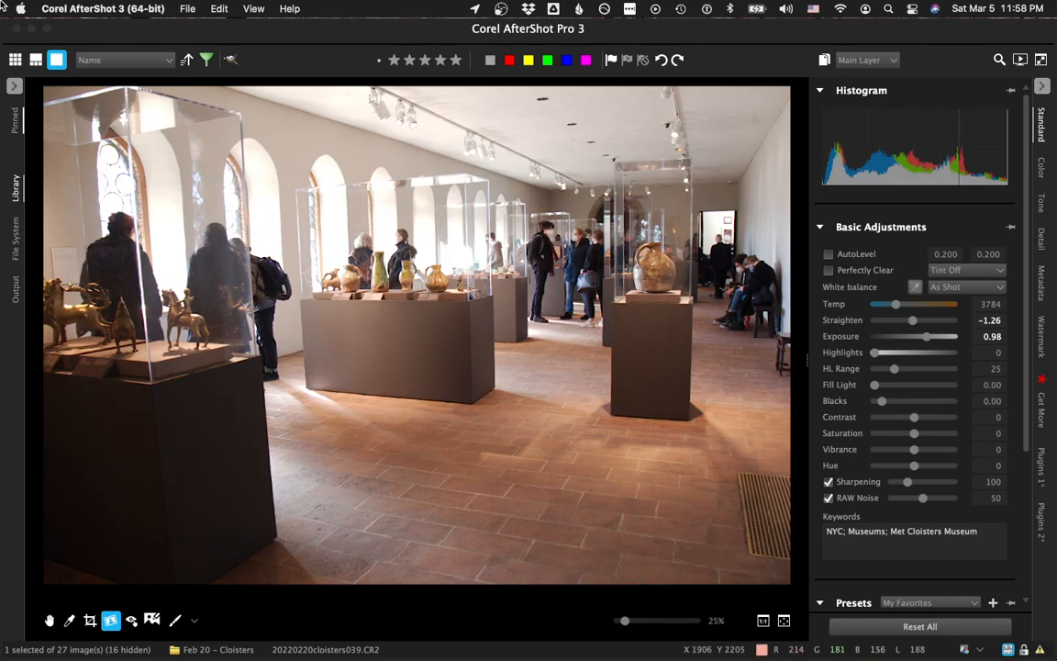
{"action": "key", "text": "ctrl+Up"}
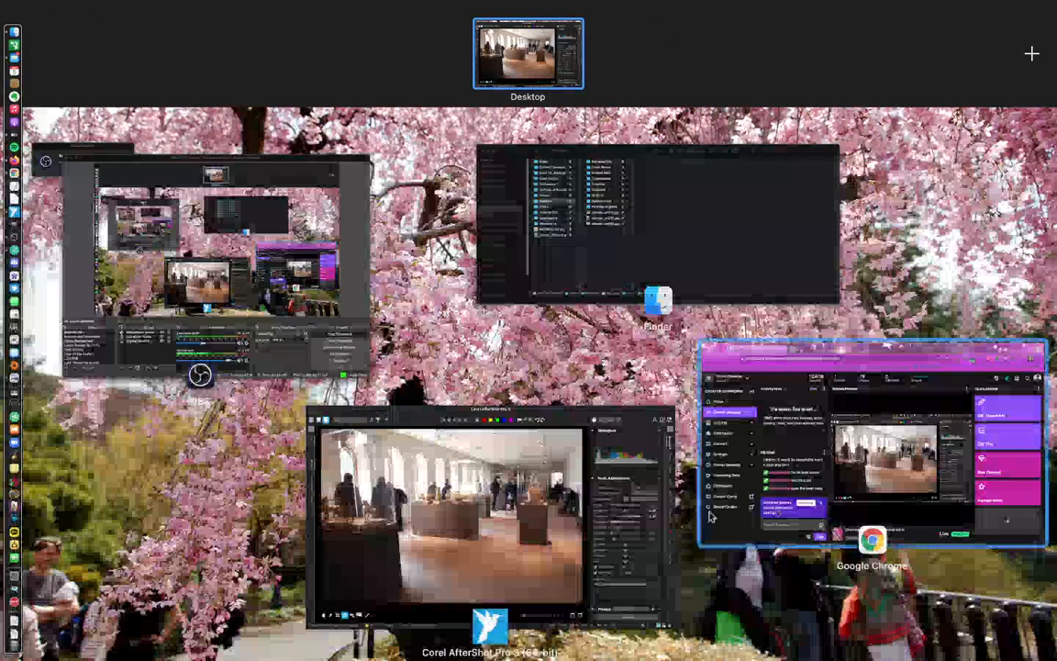
Bring OBS forward and switch the stream to the Corel AS Only scene
{"action": "left_click", "coordinate": [769, 475]}
{"action": "key", "text": "ctrl+Up"}
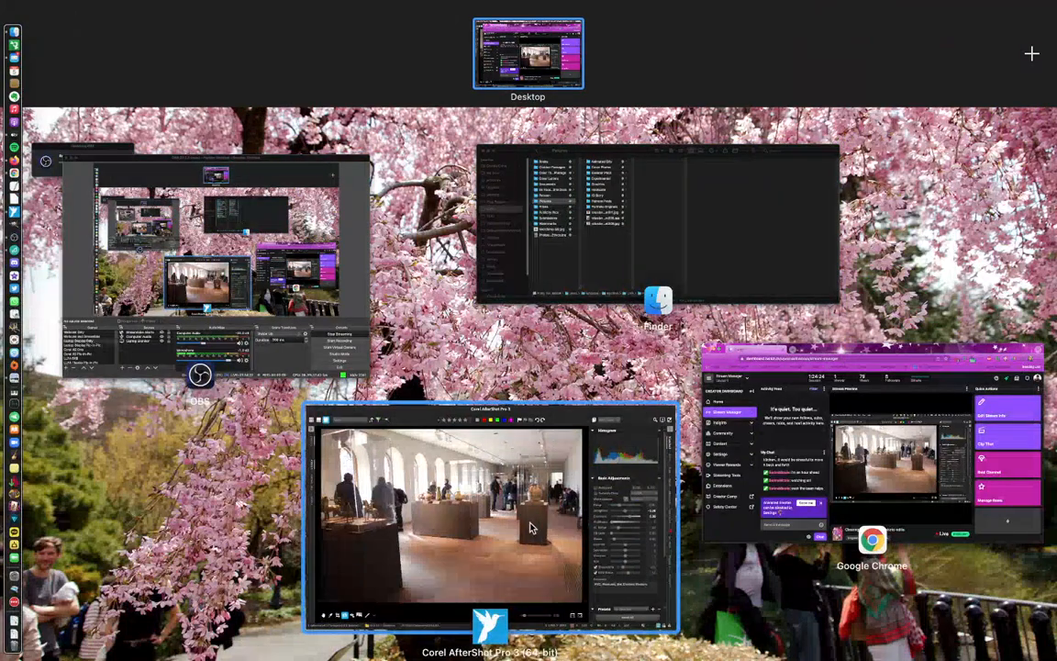
{"action": "left_click", "coordinate": [248, 372]}
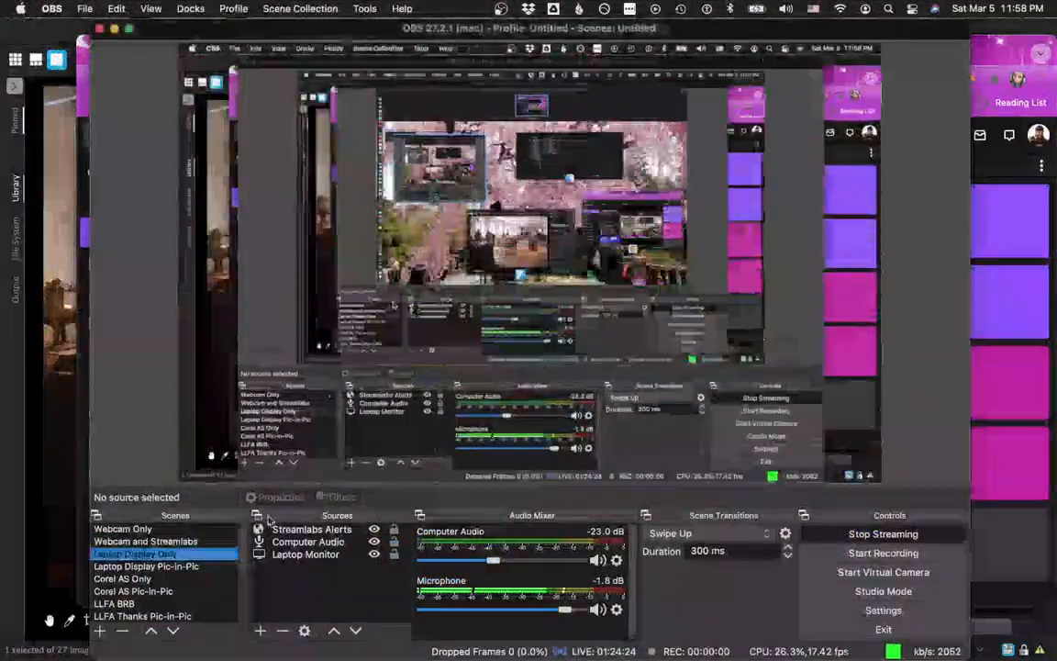
{"action": "left_click", "coordinate": [147, 578]}
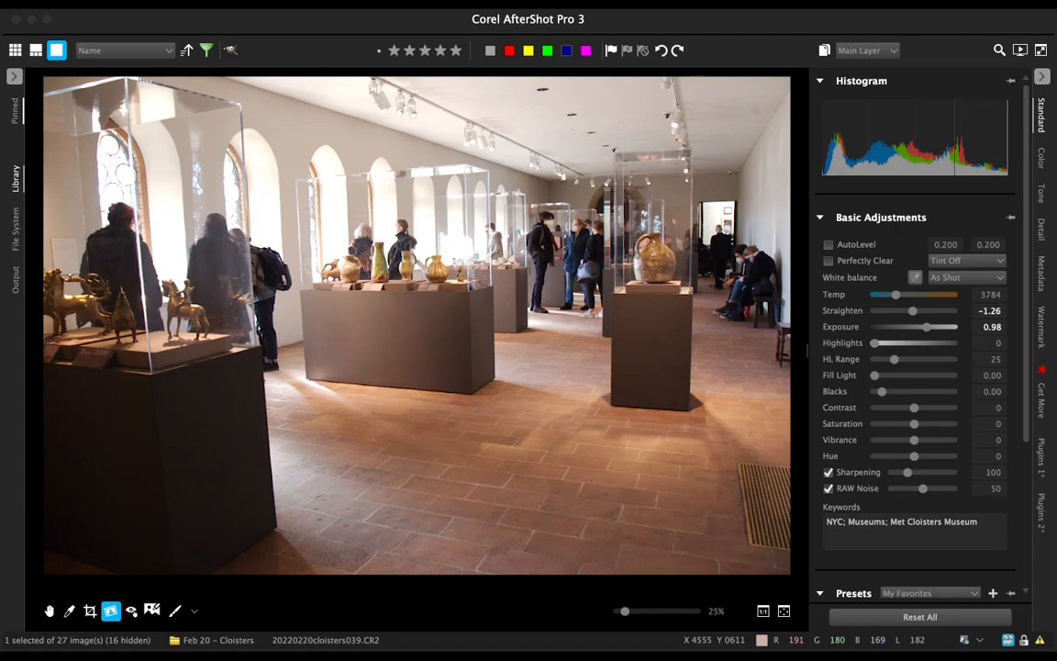
Pick the glass vessel photo cloisters040 from the filmstrip and view it alone
{"action": "left_click", "coordinate": [36, 50]}
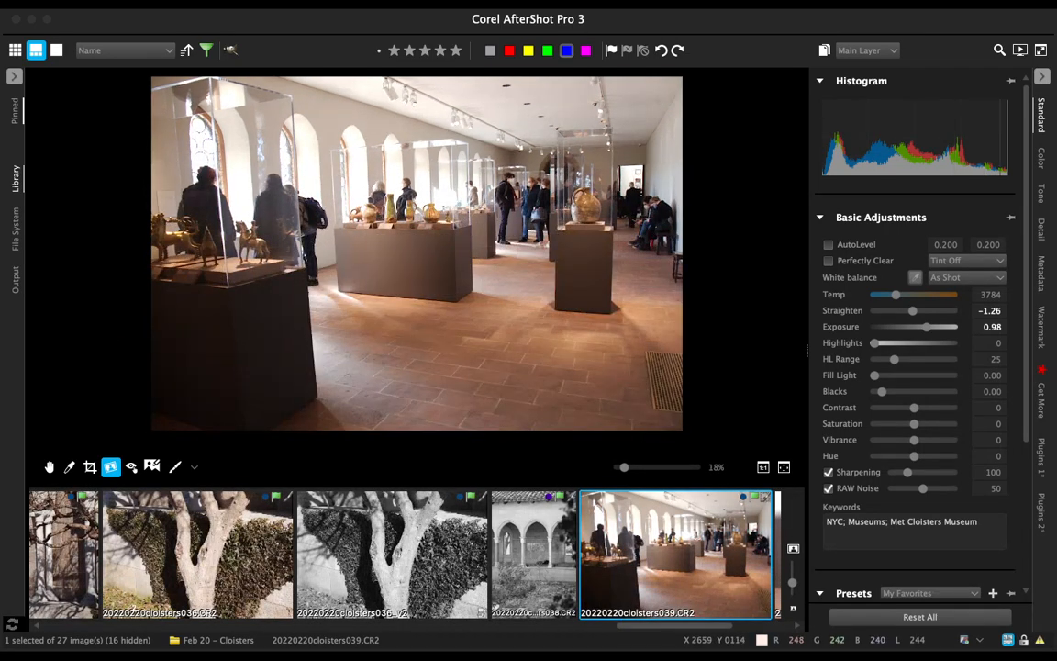
{"action": "scroll", "coordinate": [416, 554], "scroll_direction": "right", "scroll_amount": 5}
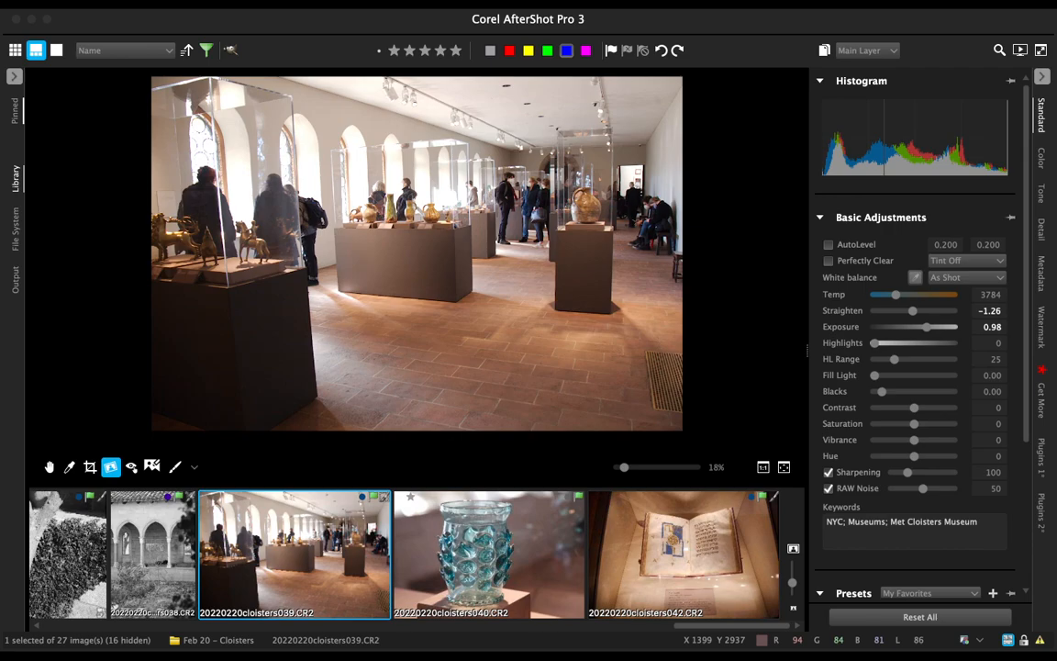
{"action": "left_click", "coordinate": [489, 554]}
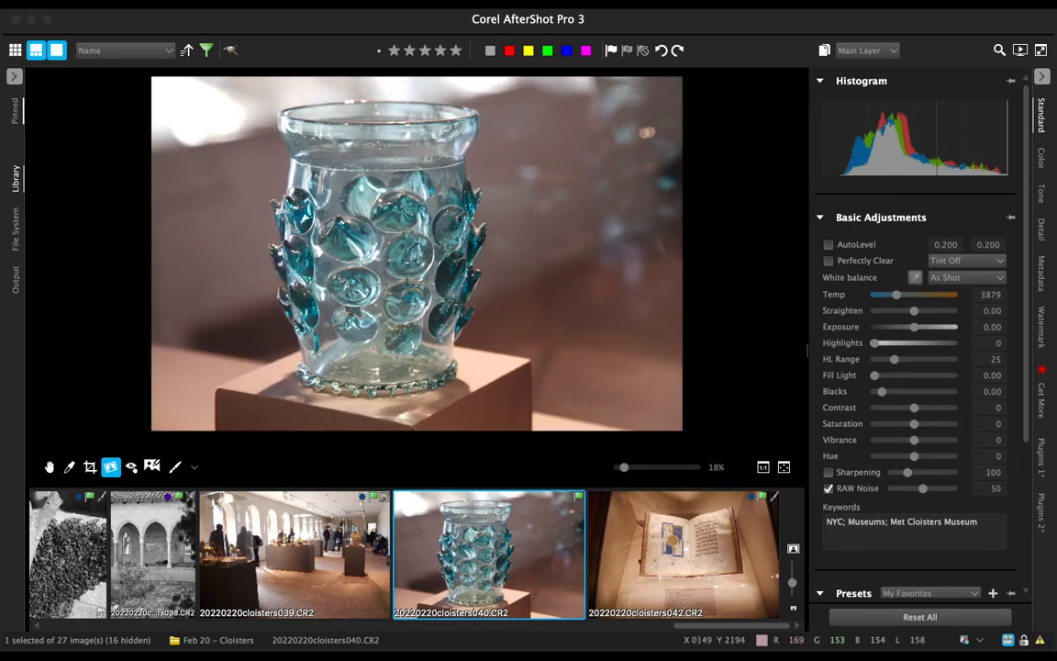
{"action": "left_click", "coordinate": [56, 49]}
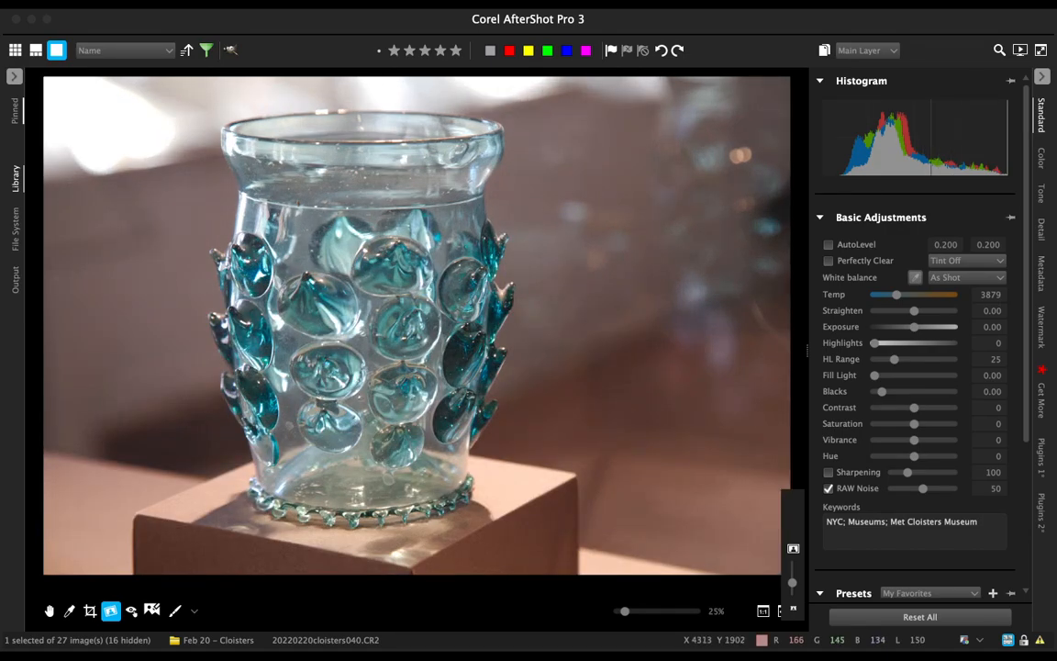
Enable sharpening, set Blacks 10.56 and exposure 0.53, label it blue, then go to the next photo
{"action": "left_click", "coordinate": [828, 472]}
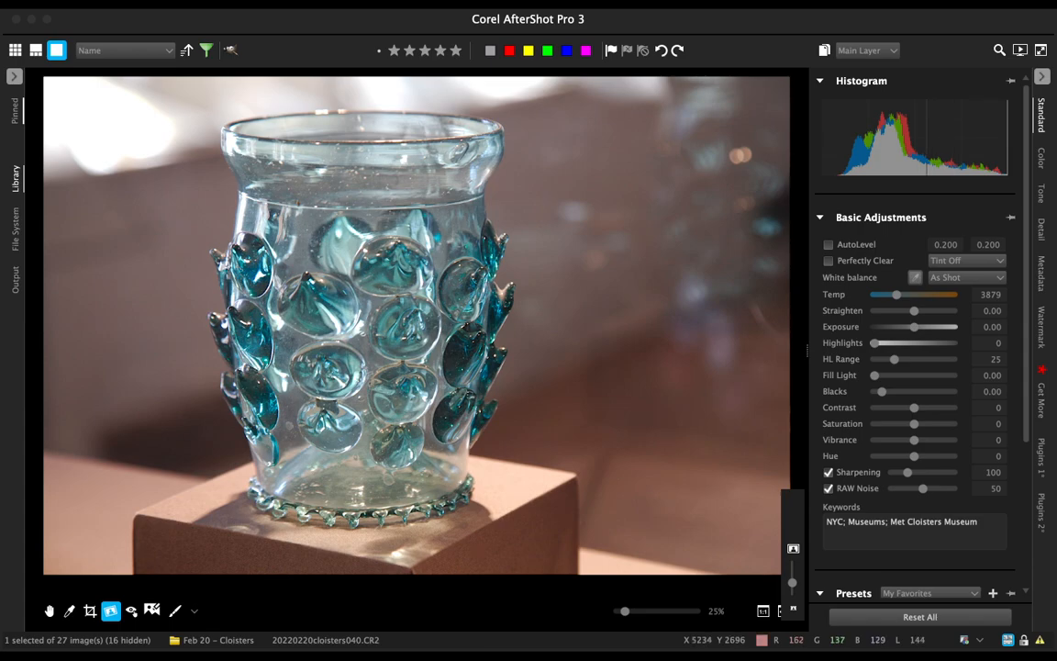
{"action": "left_click_drag", "start_coordinate": [882, 392], "coordinate": [889, 391]}
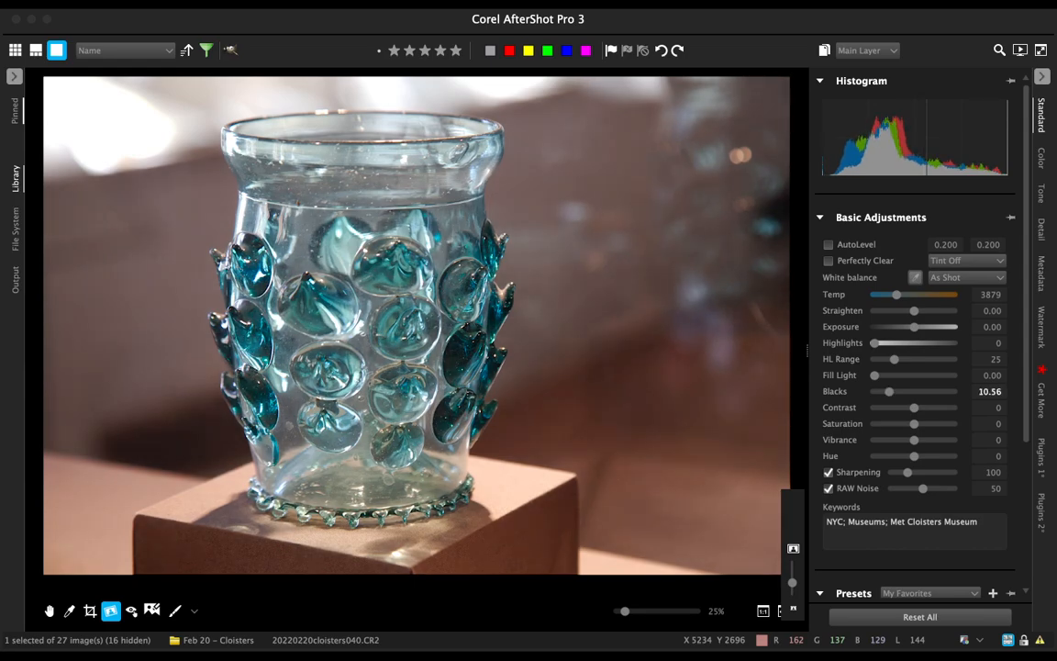
{"action": "left_click_drag", "start_coordinate": [914, 327], "coordinate": [920, 326]}
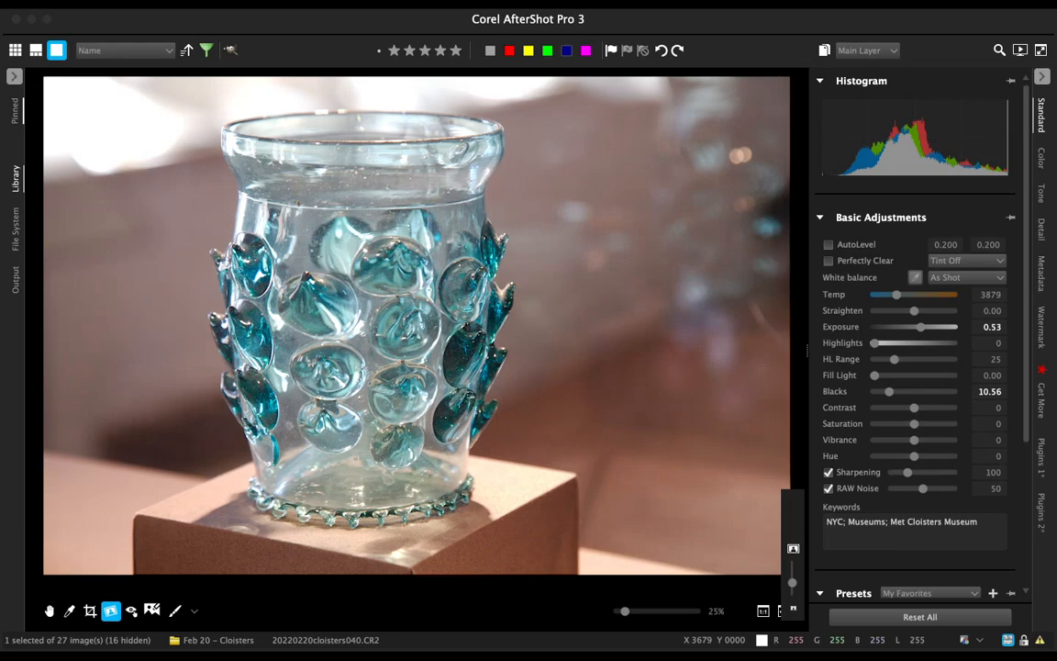
{"action": "left_click", "coordinate": [566, 51]}
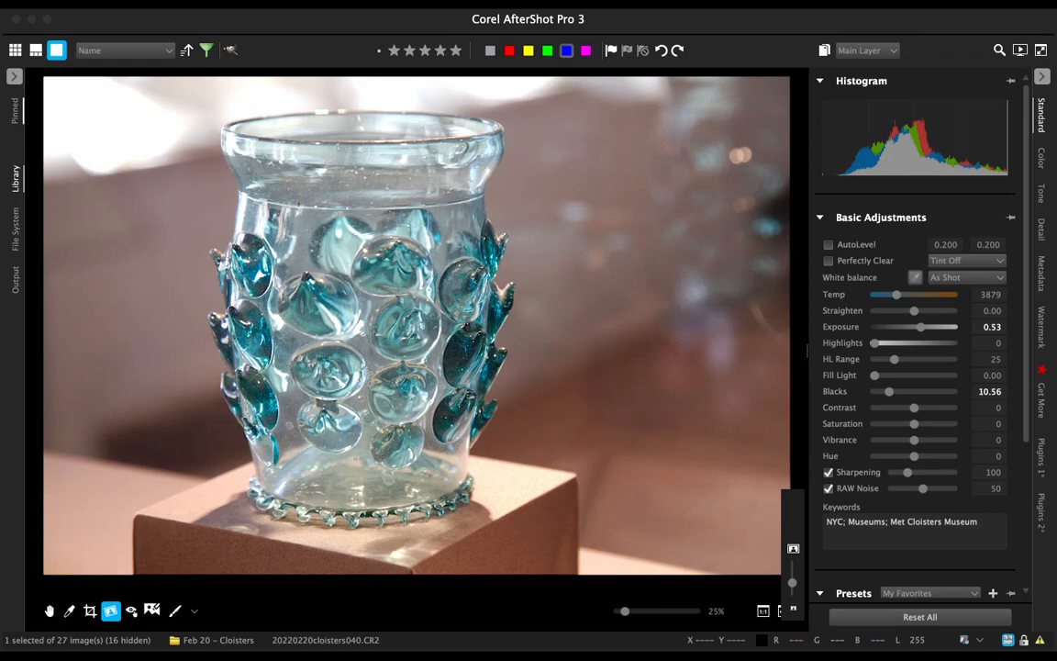
{"action": "key", "text": "Right"}
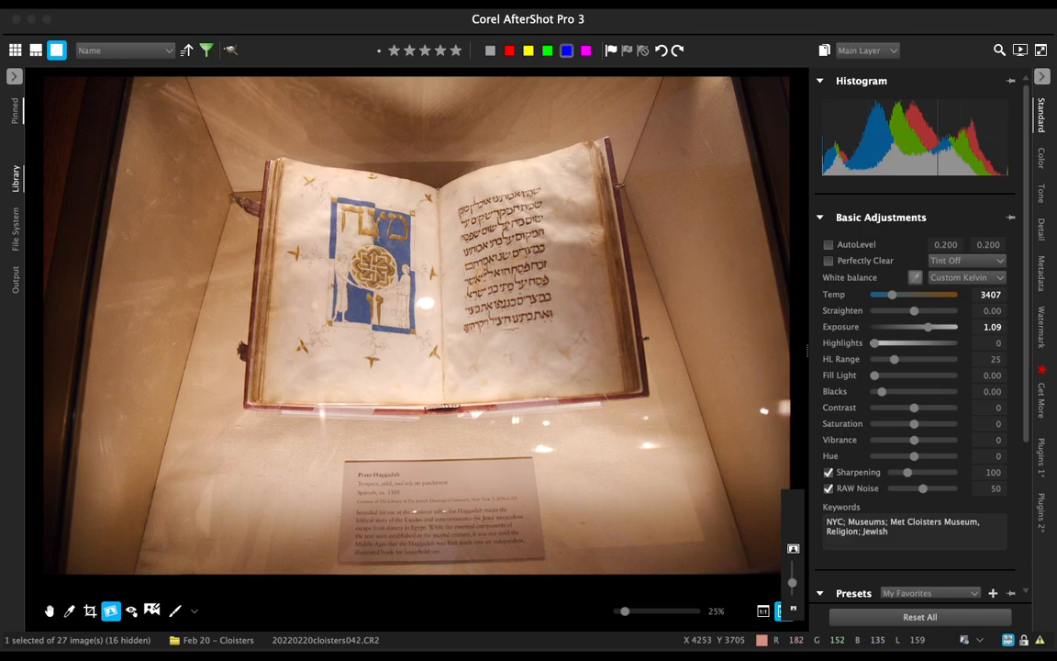
Undo a trial straighten on the Haggadah photo, fit it to the window, then return to the grid
{"action": "left_click", "coordinate": [777, 611]}
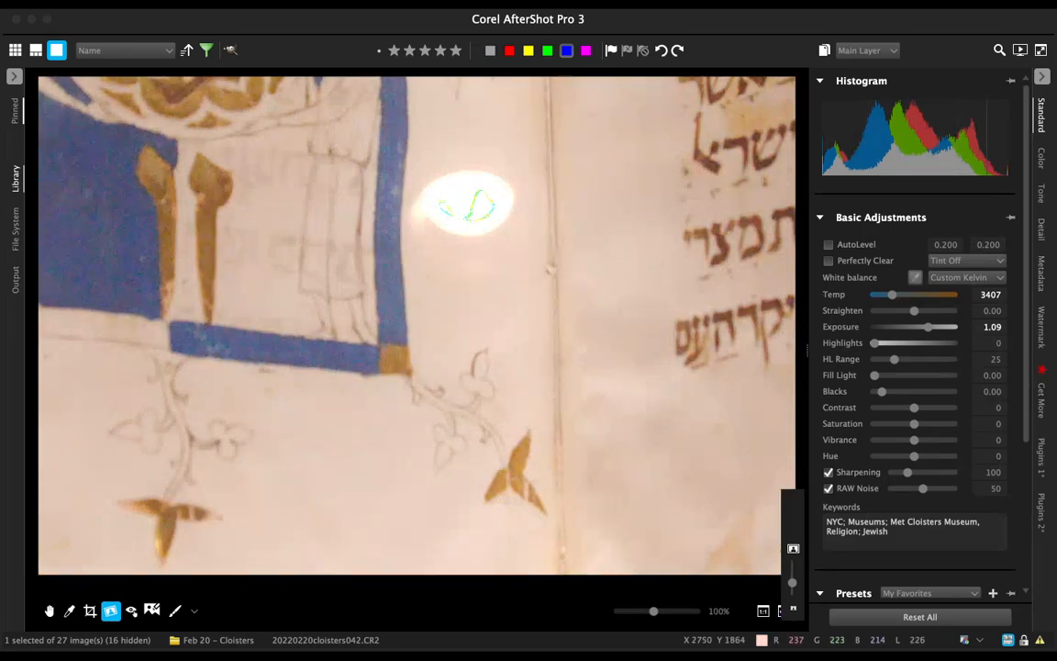
{"action": "left_click_drag", "start_coordinate": [421, 398], "coordinate": [418, 273]}
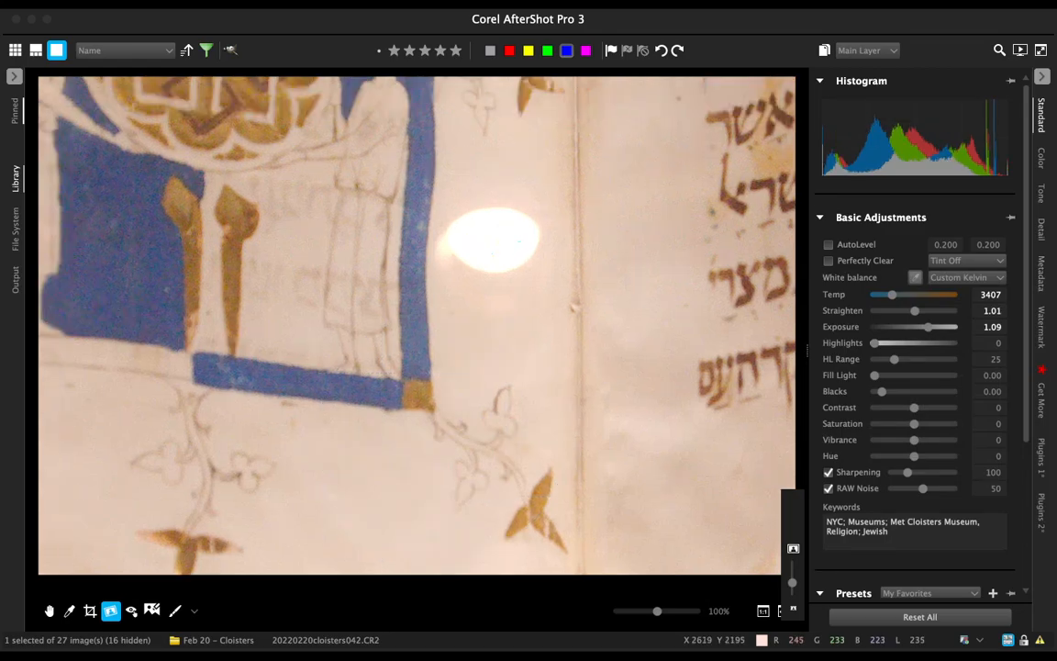
{"action": "key", "text": "super+z"}
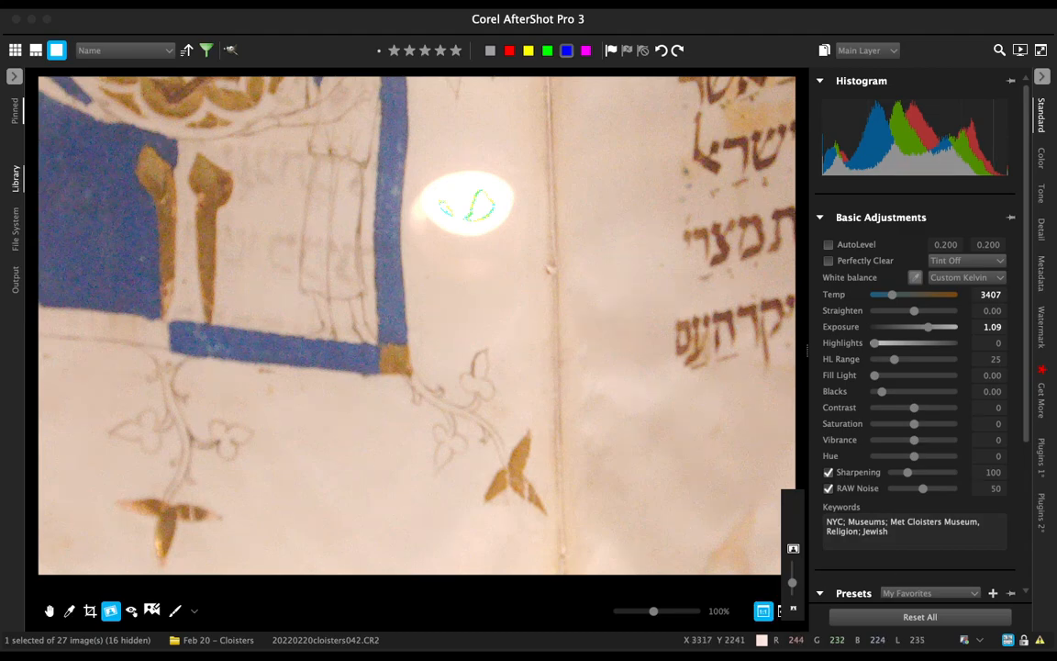
{"action": "left_click", "coordinate": [782, 610]}
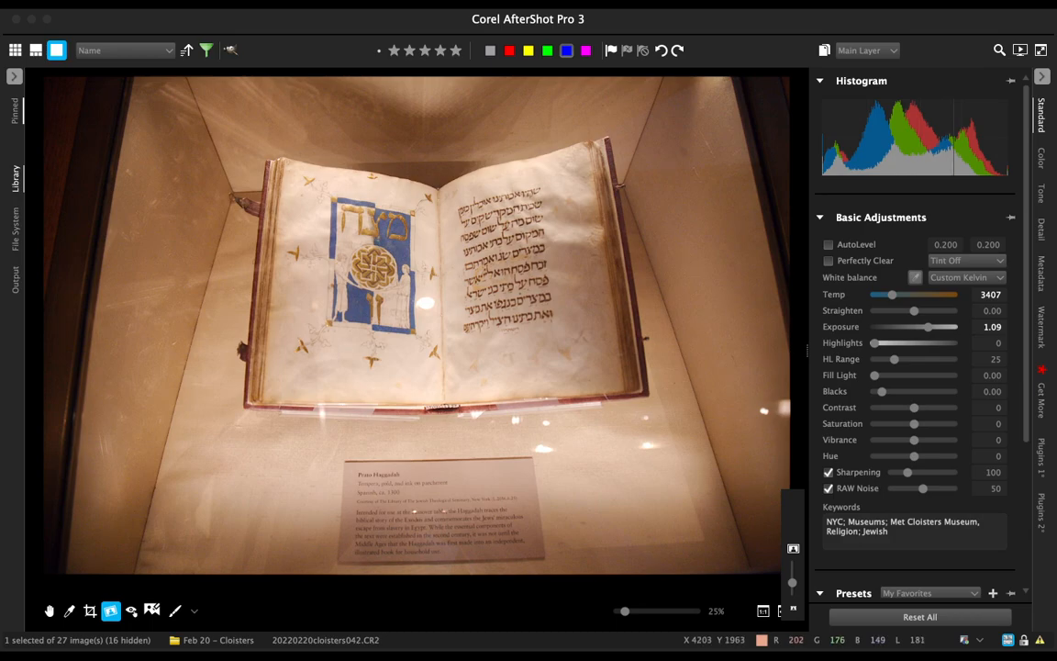
{"action": "left_click", "coordinate": [15, 50]}
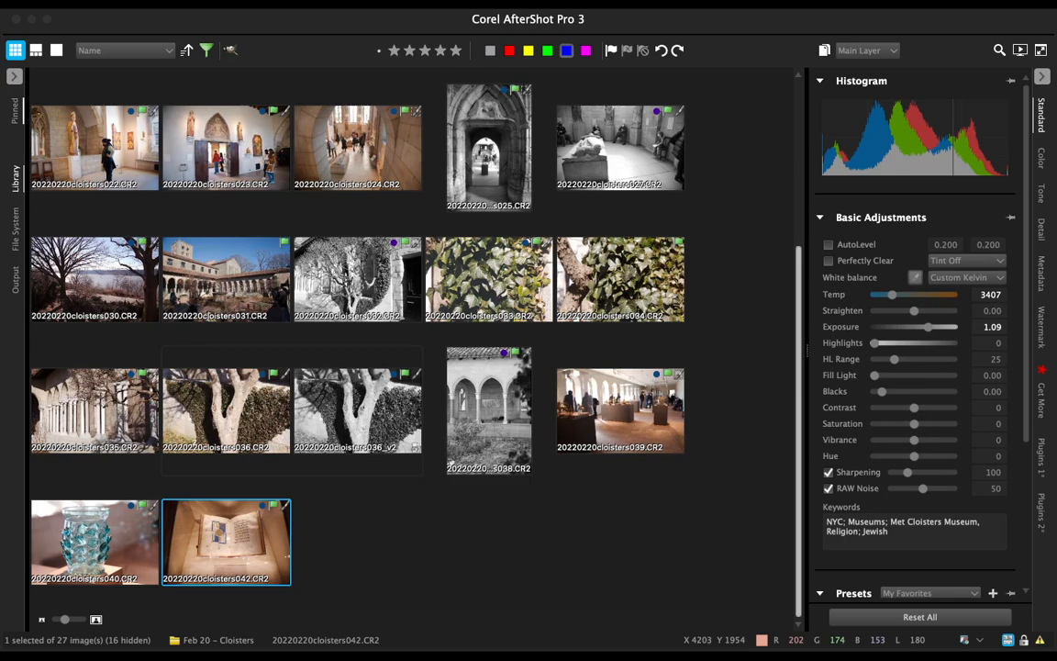
Scroll back up to the earlier Cloisters shots and select 20220220cloisters022.CR2
{"action": "scroll", "coordinate": [367, 339], "scroll_direction": "up", "scroll_amount": 5}
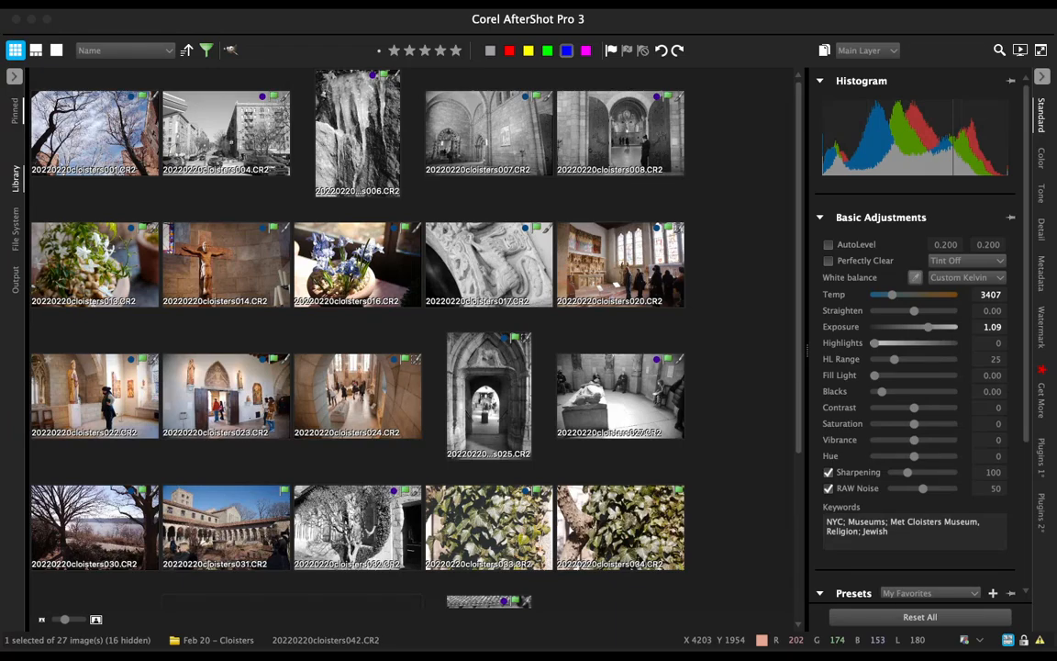
{"action": "left_click", "coordinate": [94, 396]}
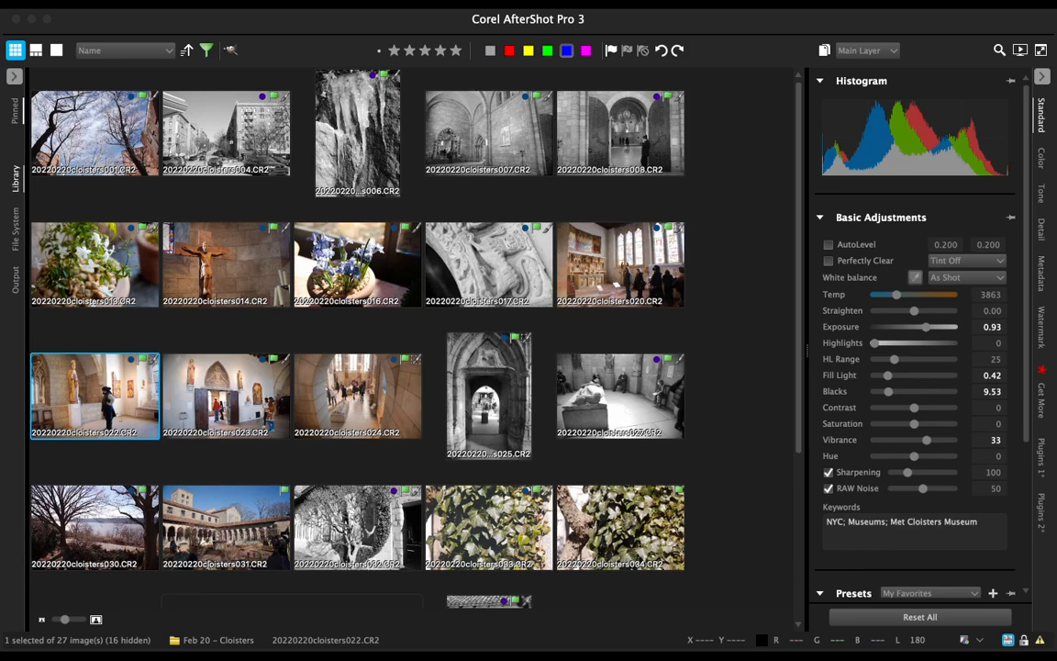
Select the twelve photos from 022 through 042 and batch-export them with the Blog IG Feed preset
{"action": "key", "text": "shift+Right"}
{"action": "key", "text": "shift+Right"}
{"action": "key", "text": "shift+Right"}
{"action": "scroll", "coordinate": [358, 340], "scroll_direction": "down", "scroll_amount": 5}
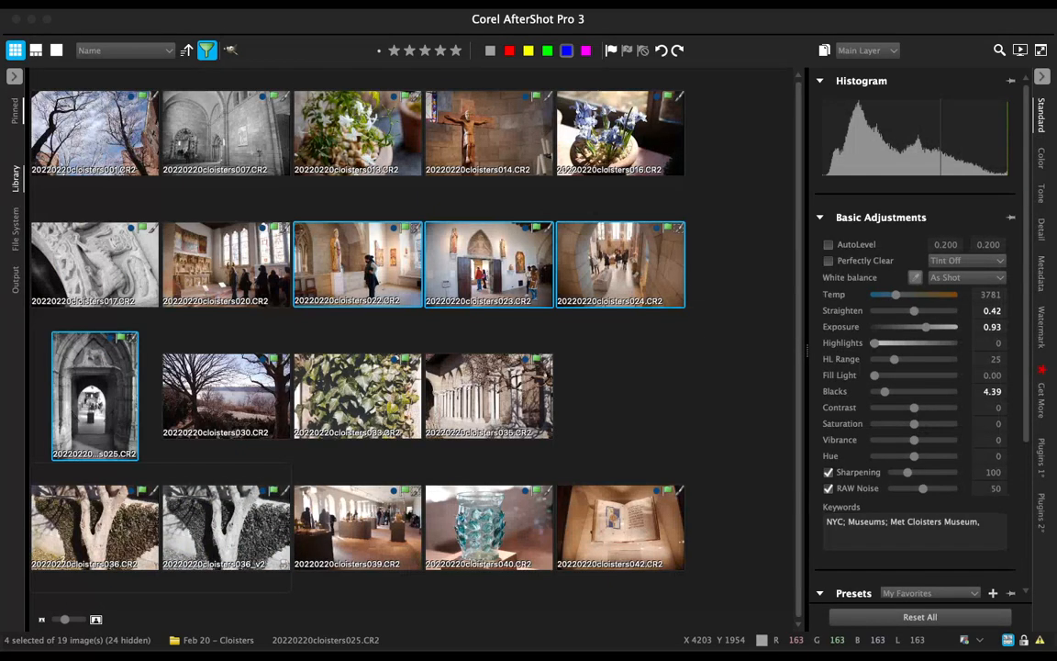
{"action": "key", "text": "super+d"}
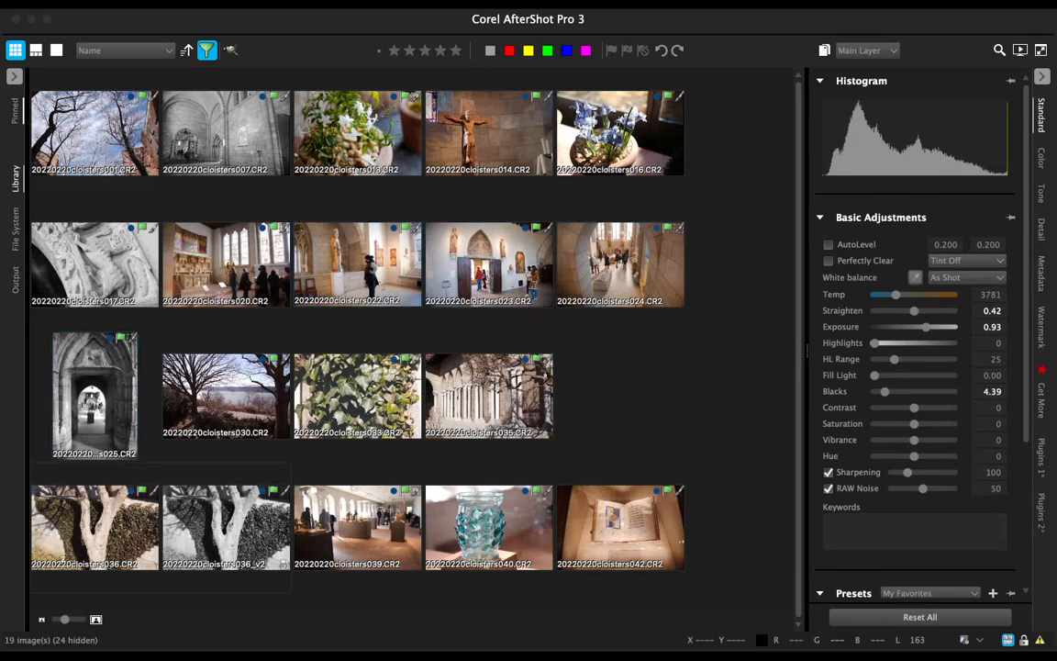
{"action": "left_click", "coordinate": [358, 264]}
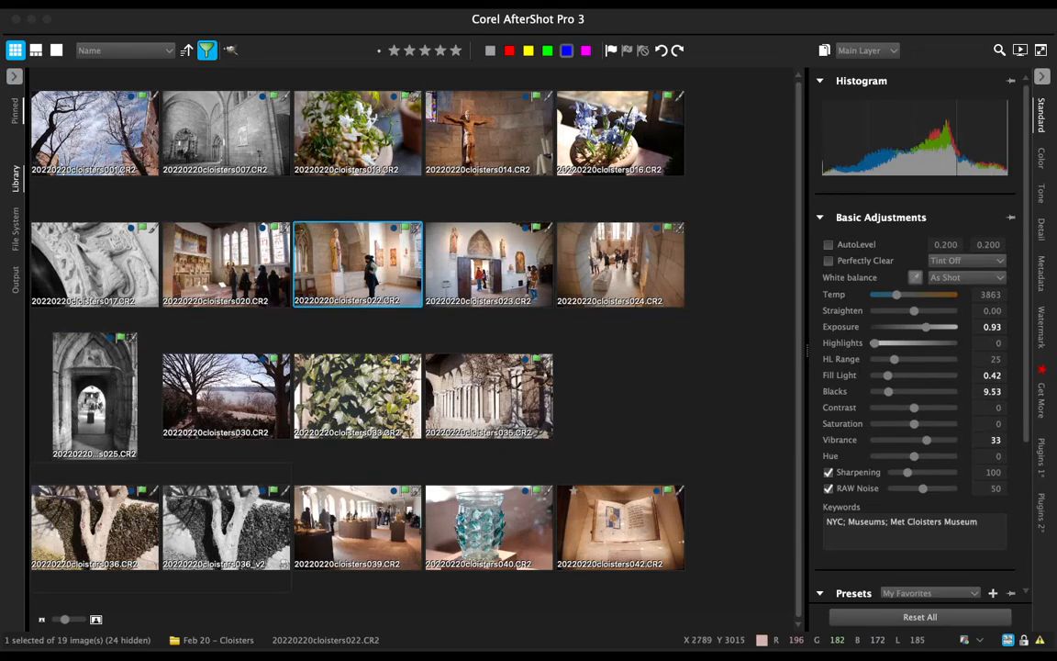
{"action": "left_click", "coordinate": [628, 534], "text": "shift"}
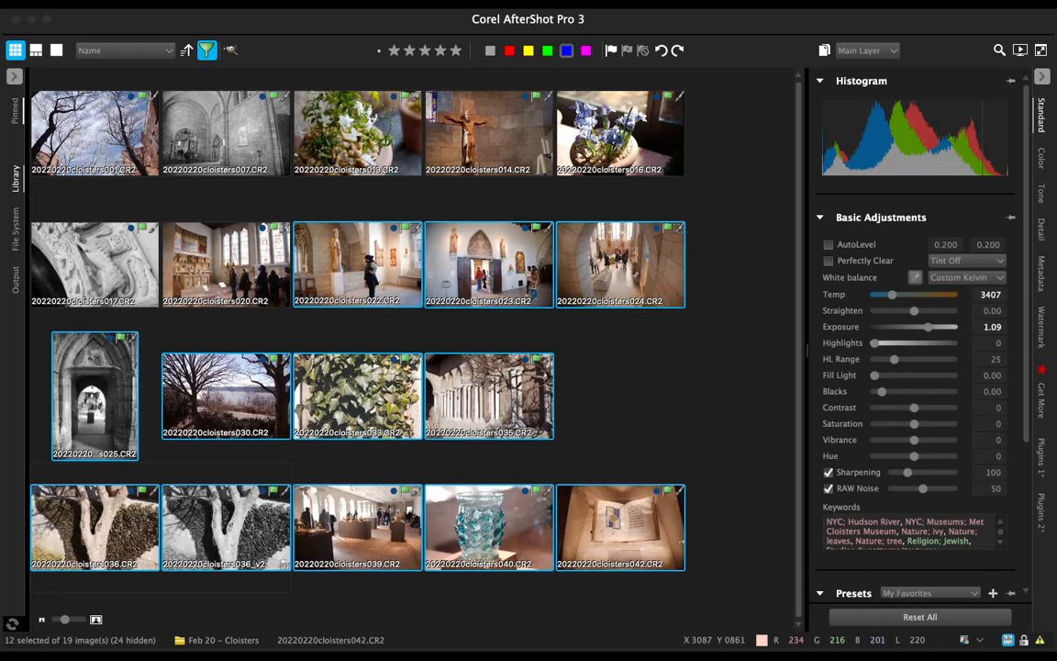
{"action": "key", "text": "super+b"}
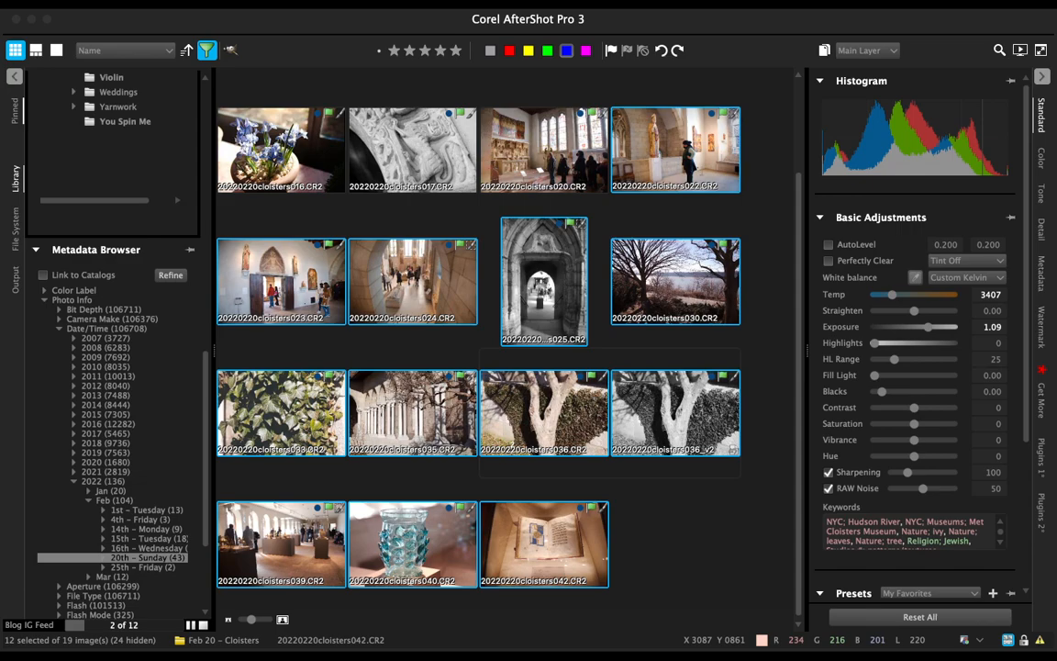
Deselect the twelve photos, then select photo 022 and move on to 023
{"action": "left_click", "coordinate": [685, 574]}
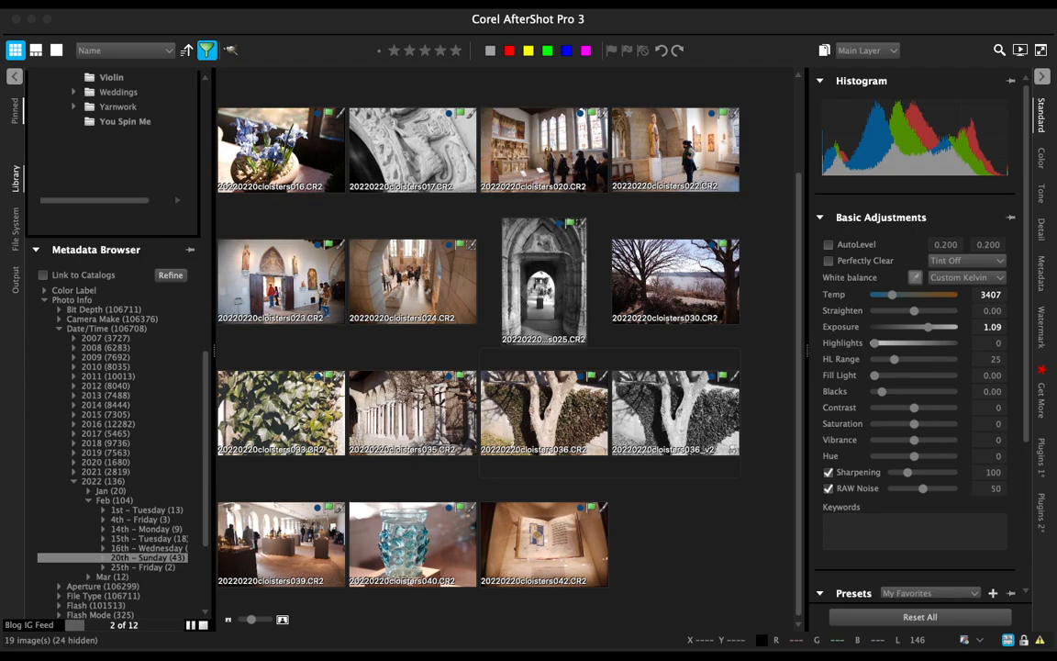
{"action": "left_click", "coordinate": [672, 124]}
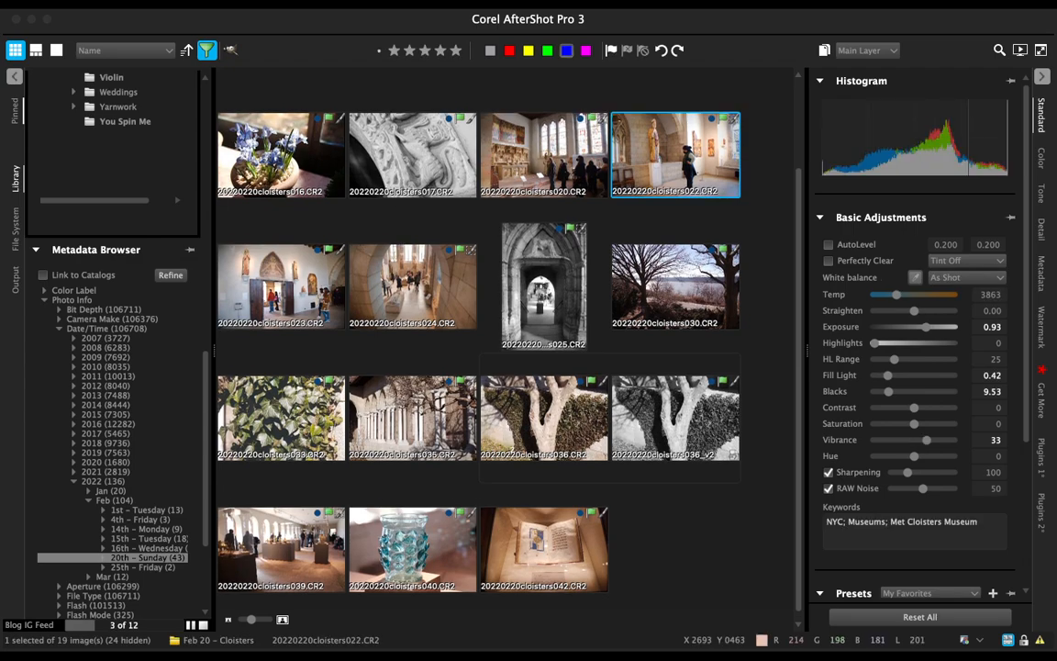
{"action": "key", "text": "Right"}
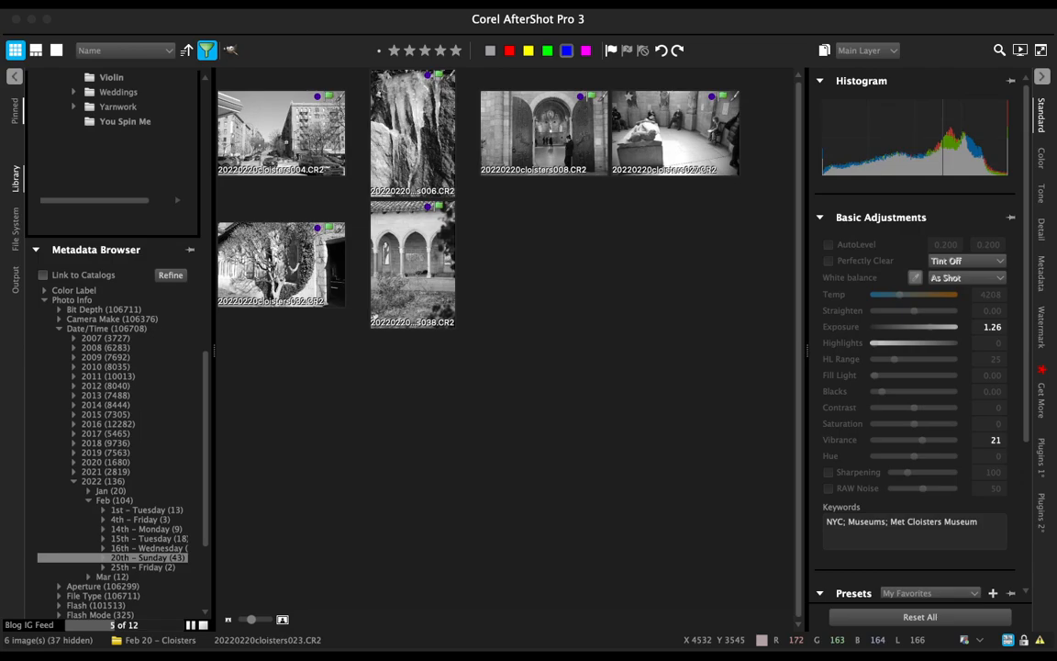
Select black-and-white cloisters032 for the LLFA IG Feed export, then show all open windows
{"action": "left_click", "coordinate": [676, 134]}
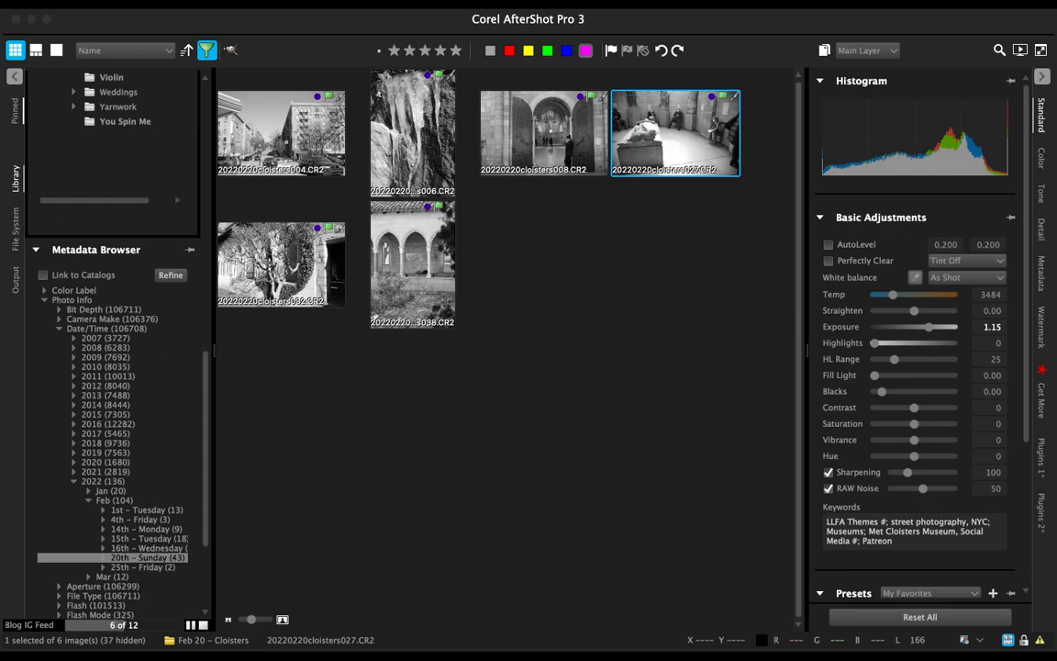
{"action": "left_click", "coordinate": [281, 264]}
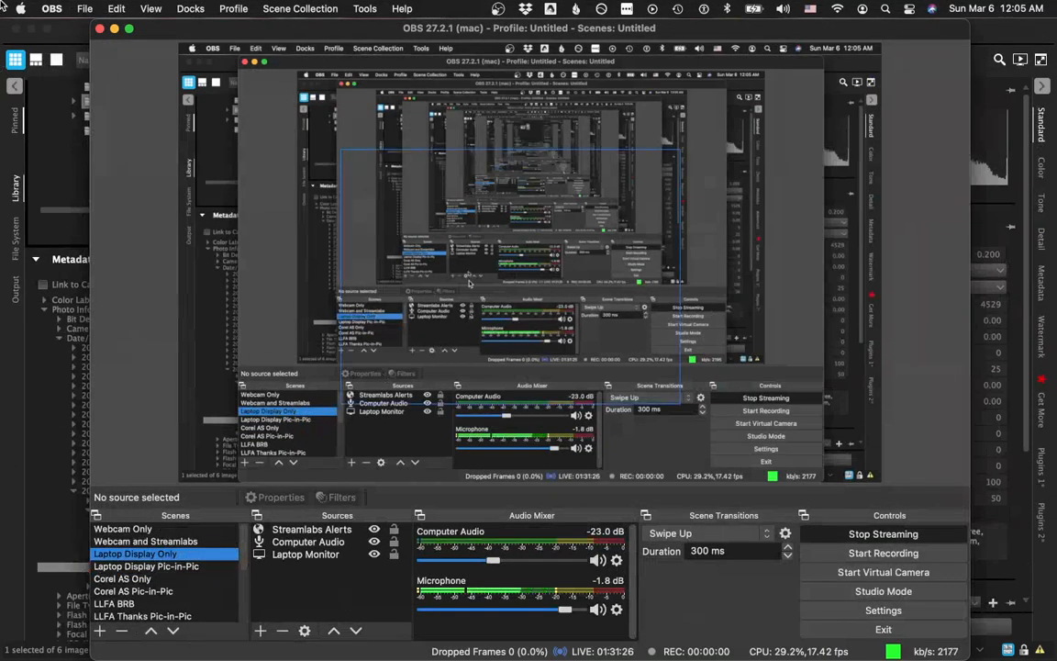
{"action": "key", "text": "ctrl+Up"}
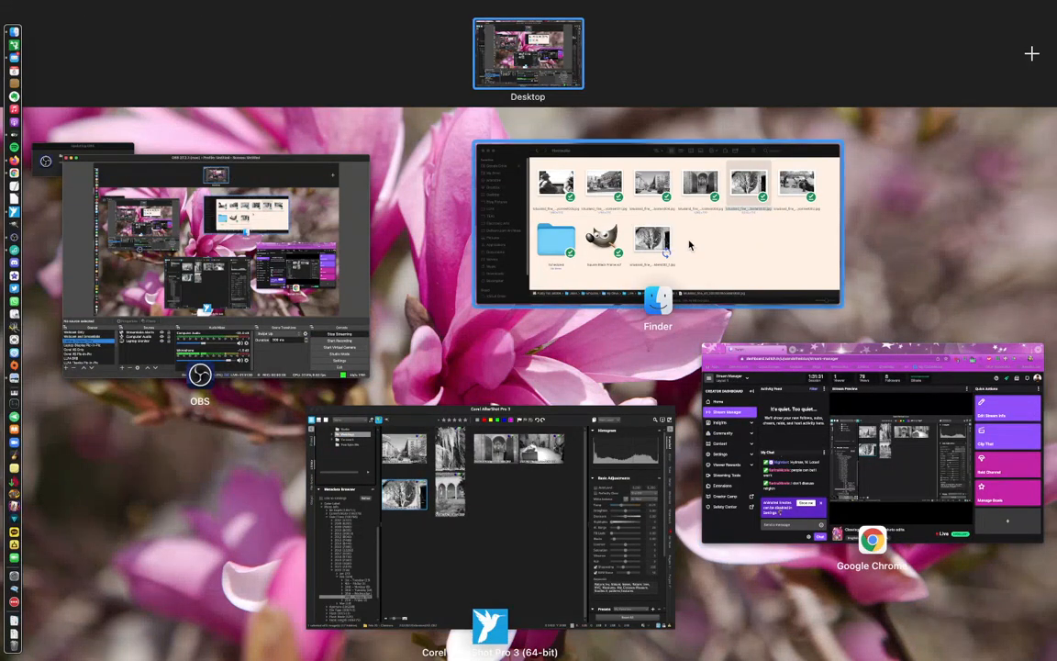
Preview the exported lotusland_fine_art_20220220cloisters032_1.jpg, then close the preview
{"action": "left_click", "coordinate": [690, 245]}
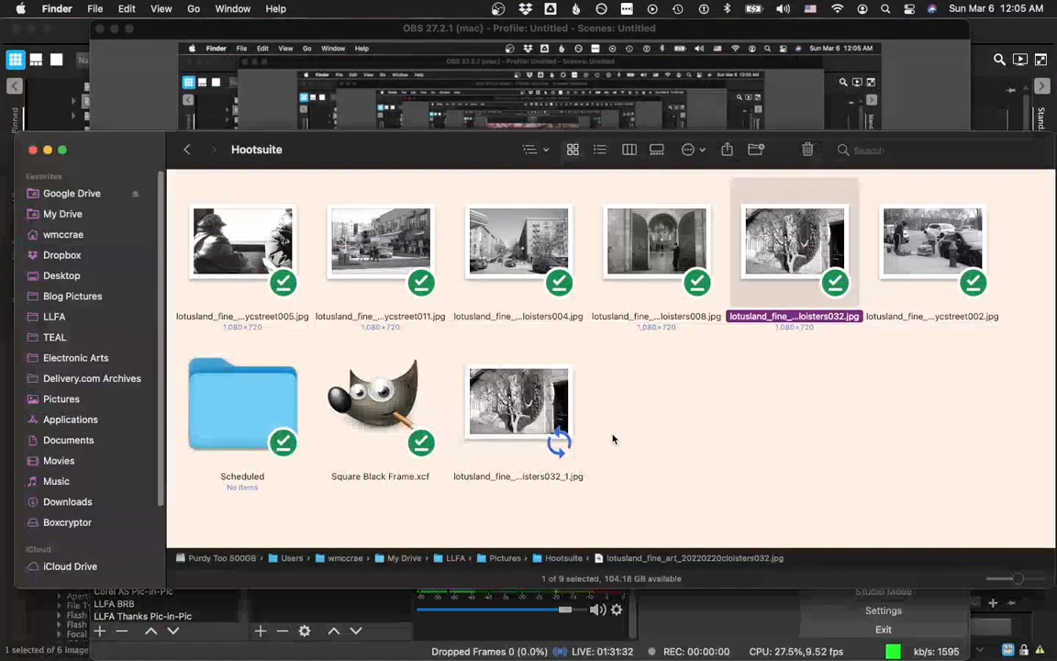
{"action": "left_click", "coordinate": [464, 370]}
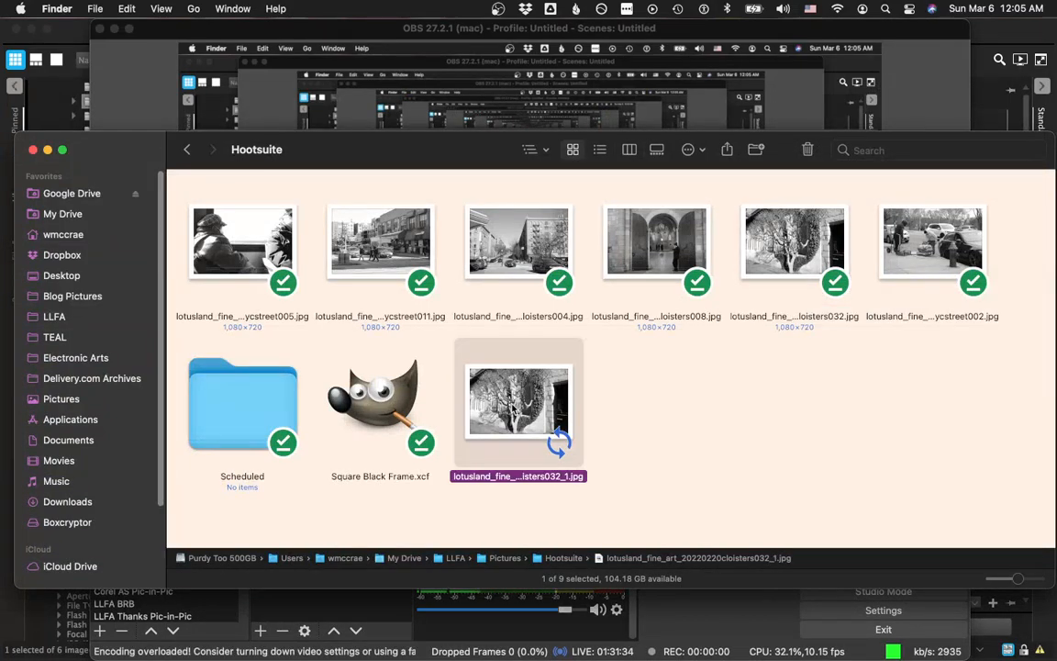
{"action": "double_click", "coordinate": [464, 371]}
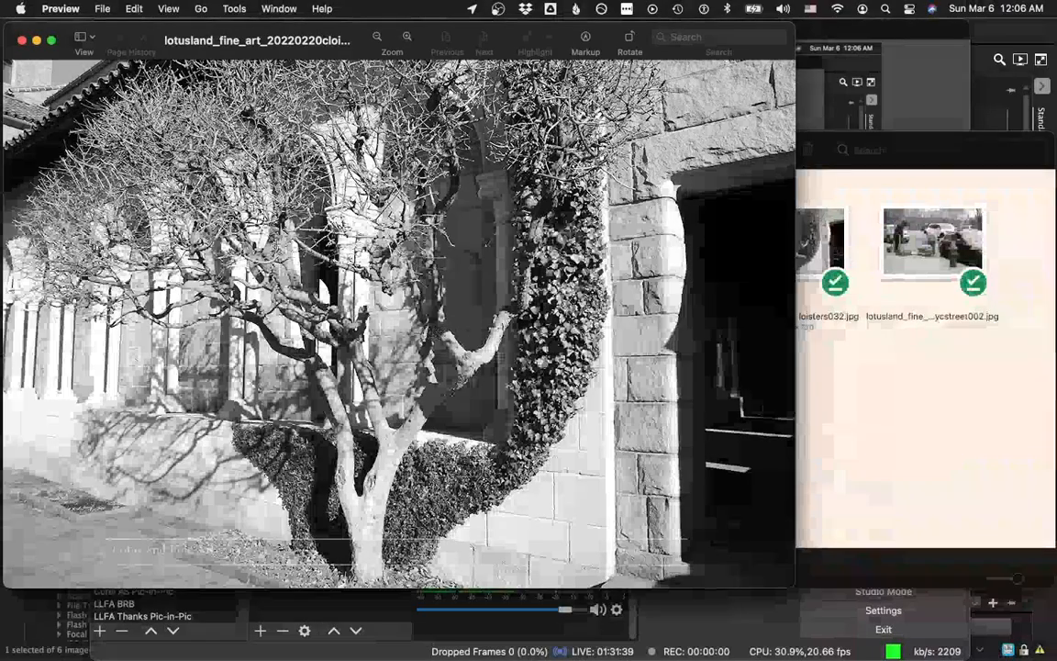
{"action": "left_click", "coordinate": [22, 40]}
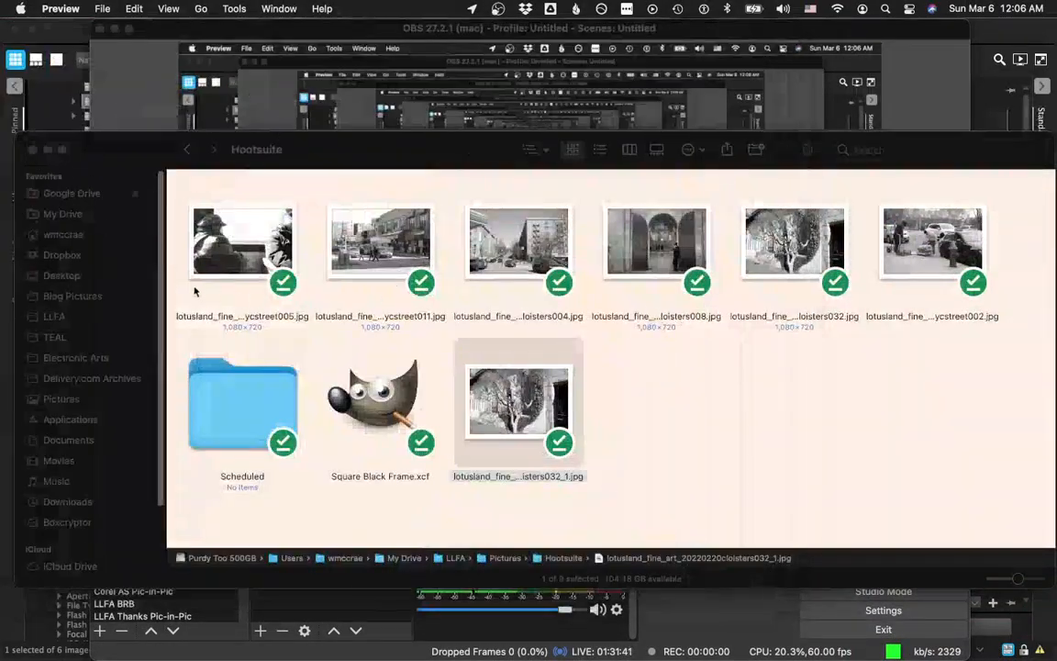
Review Blog Pictures > Hootsuite as thumbnails, close the folder, and switch OBS back to AfterShot
{"action": "left_click", "coordinate": [629, 153]}
{"action": "left_click", "coordinate": [629, 152]}
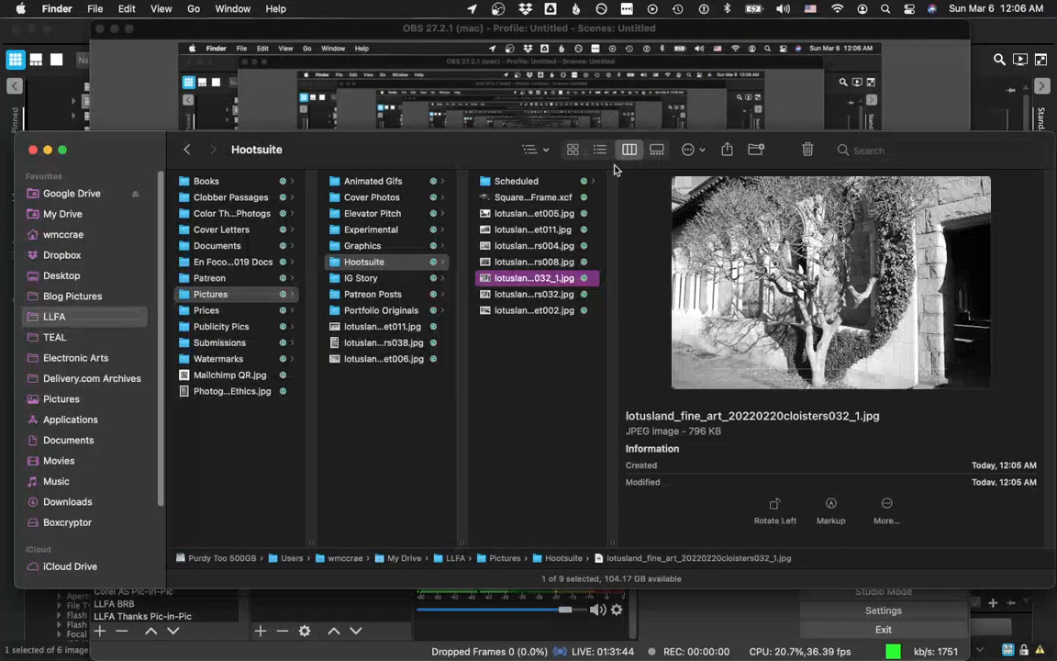
{"action": "left_click", "coordinate": [58, 298]}
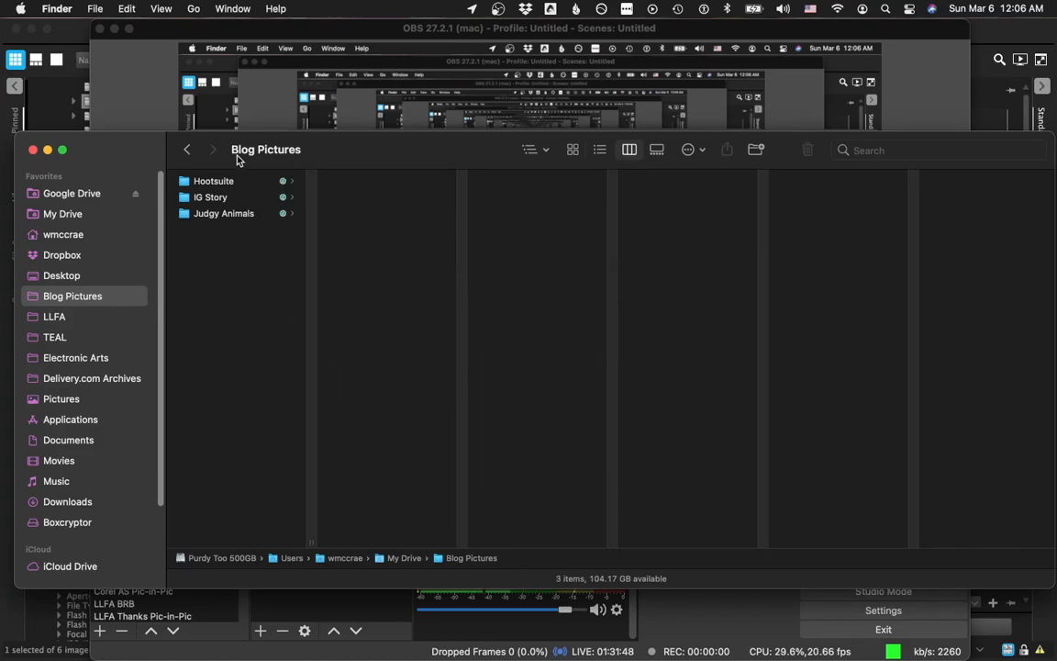
{"action": "left_click", "coordinate": [236, 182]}
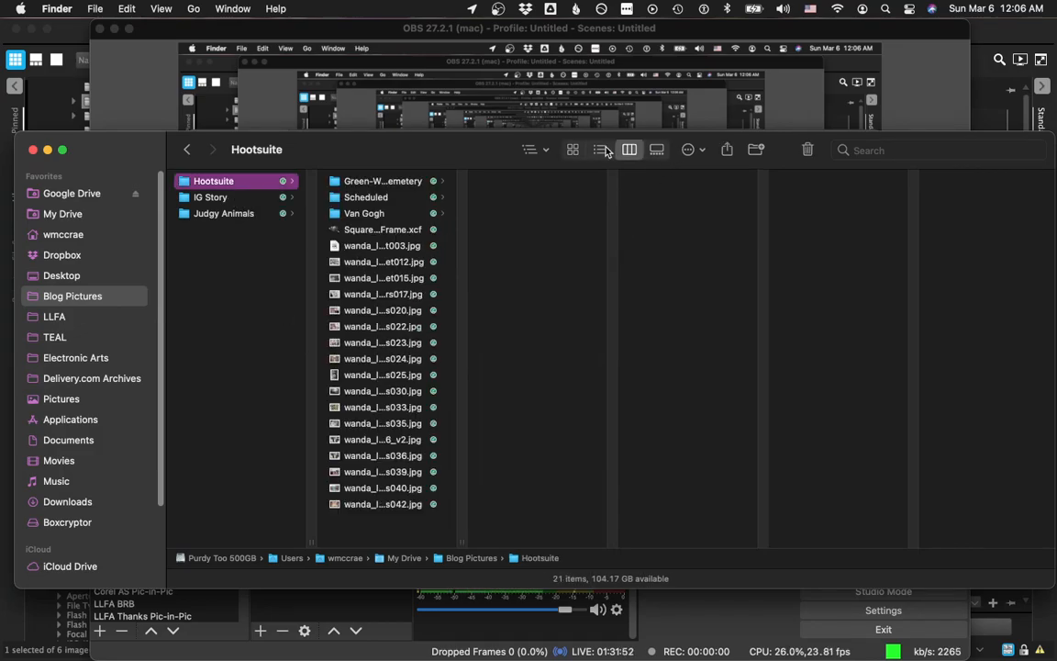
{"action": "left_click", "coordinate": [573, 152]}
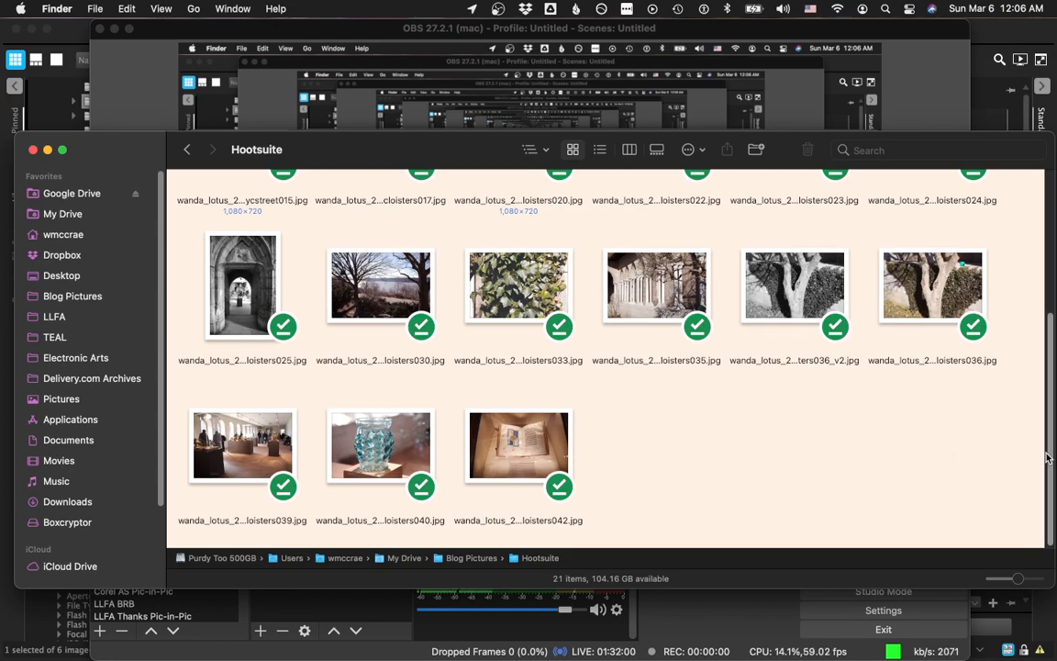
{"action": "left_click_drag", "start_coordinate": [1051, 461], "coordinate": [1020, 277]}
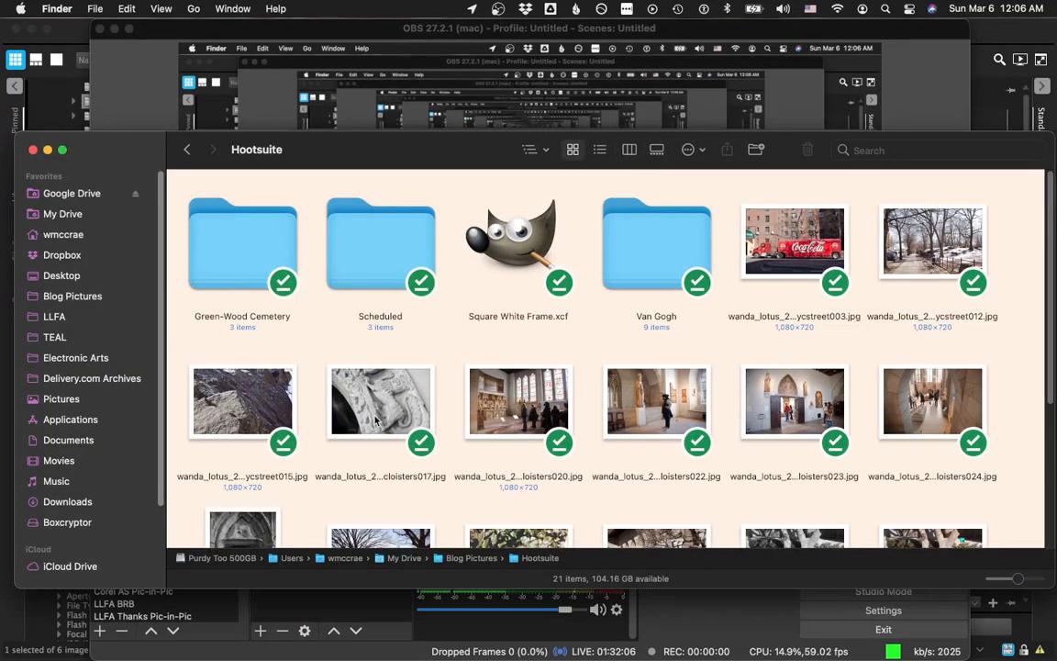
{"action": "left_click", "coordinate": [33, 150]}
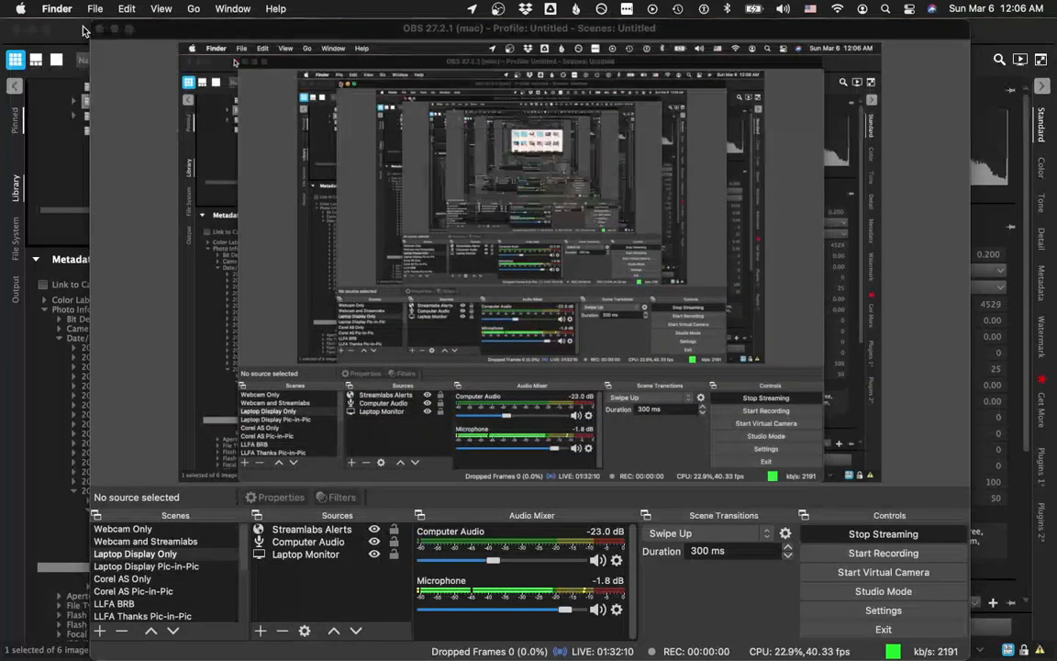
{"action": "left_click", "coordinate": [133, 550]}
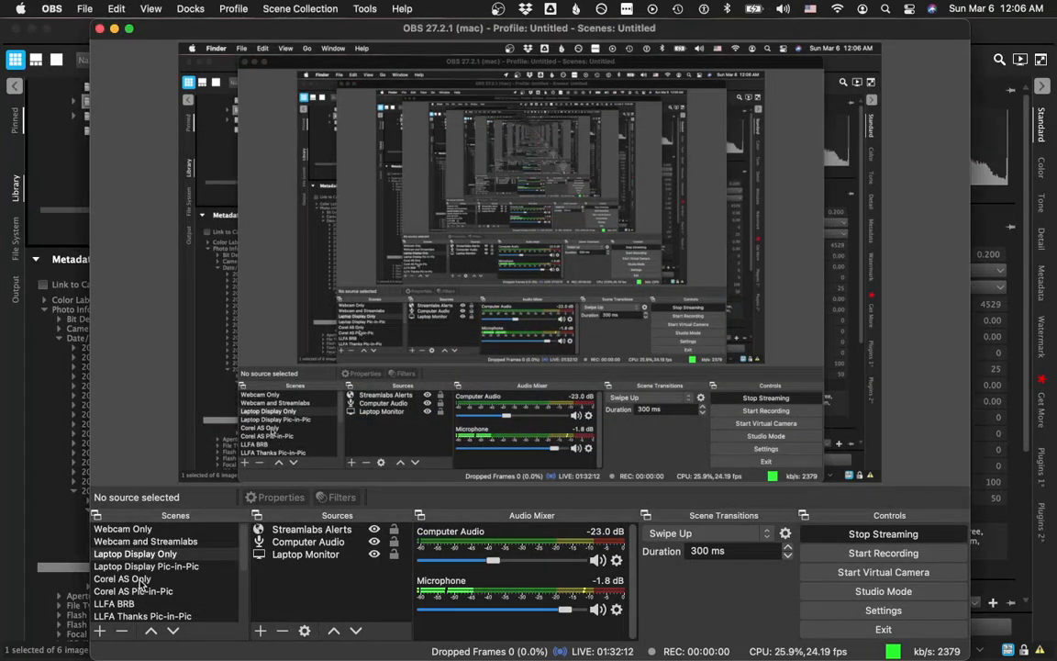